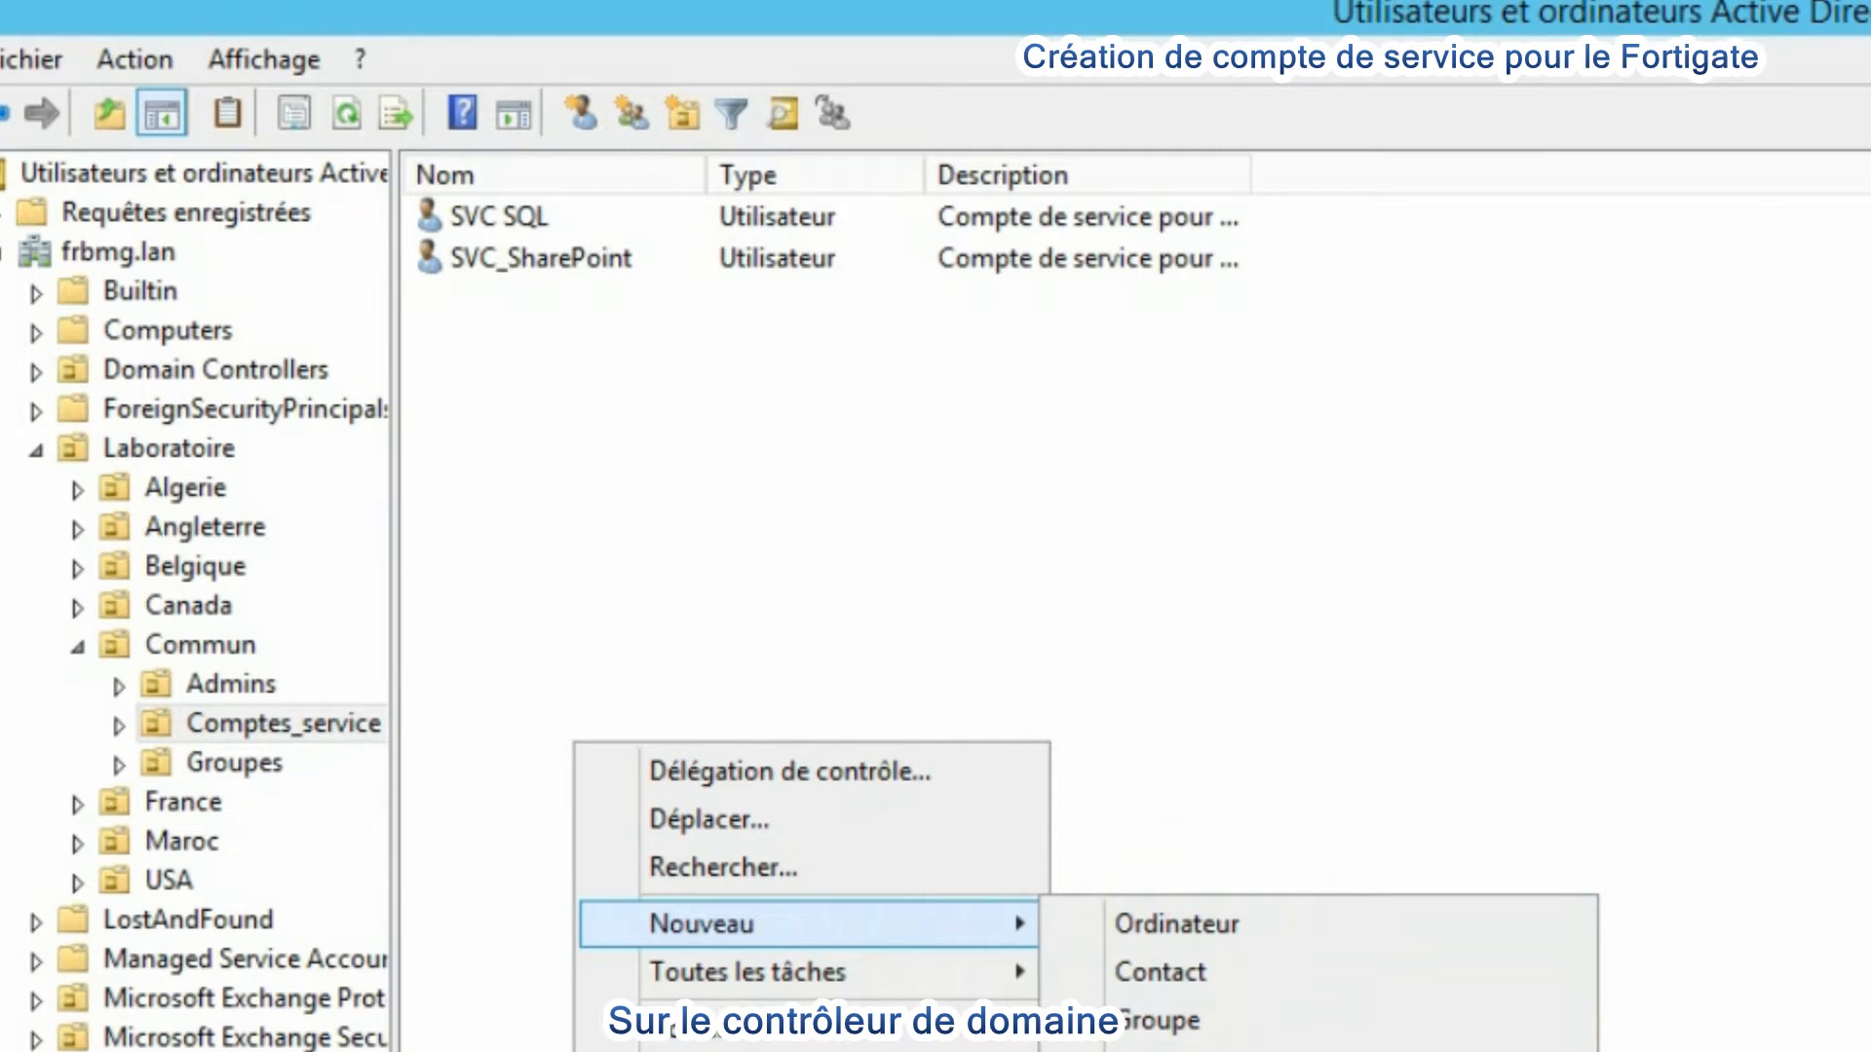
- Create a new user in Comptes_service with first name SVC, last name LDAP and logon name SVC_LDAP
left_click(1174, 1051)
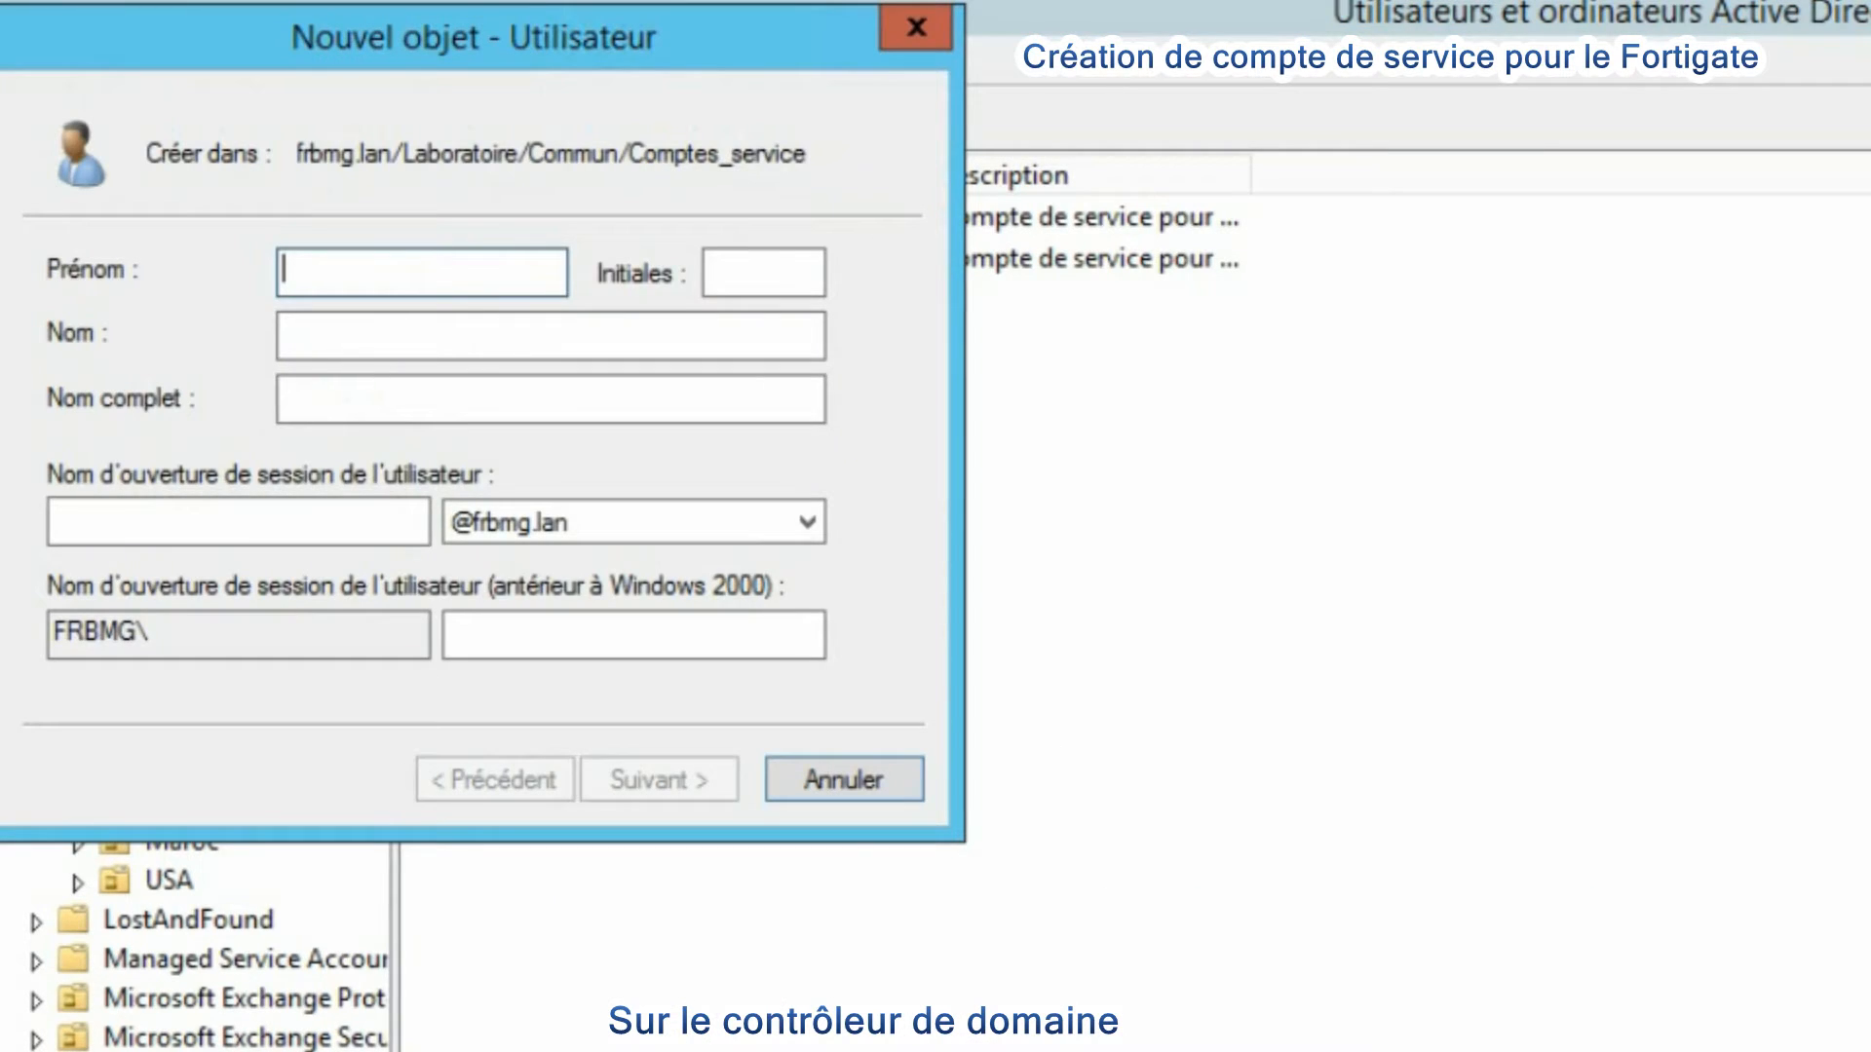
type("SVC")
key("Tab")
key("Tab")
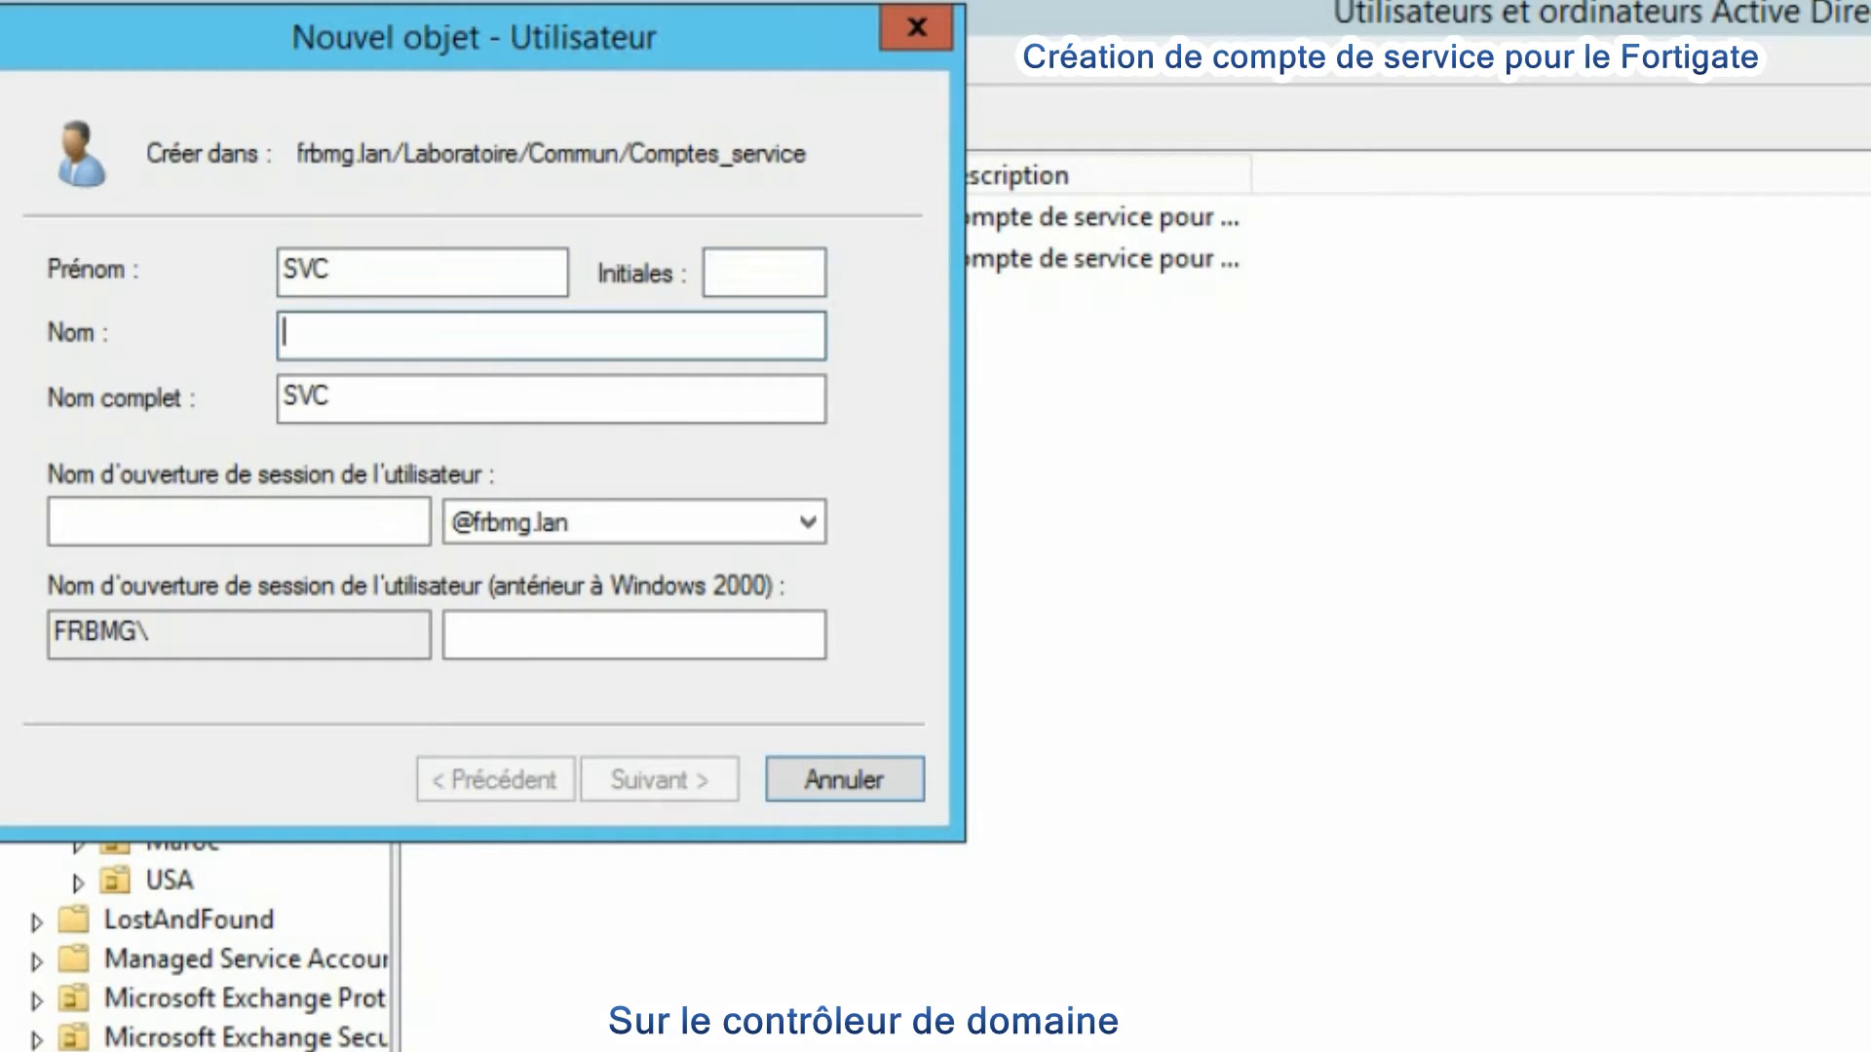
type("LDAP")
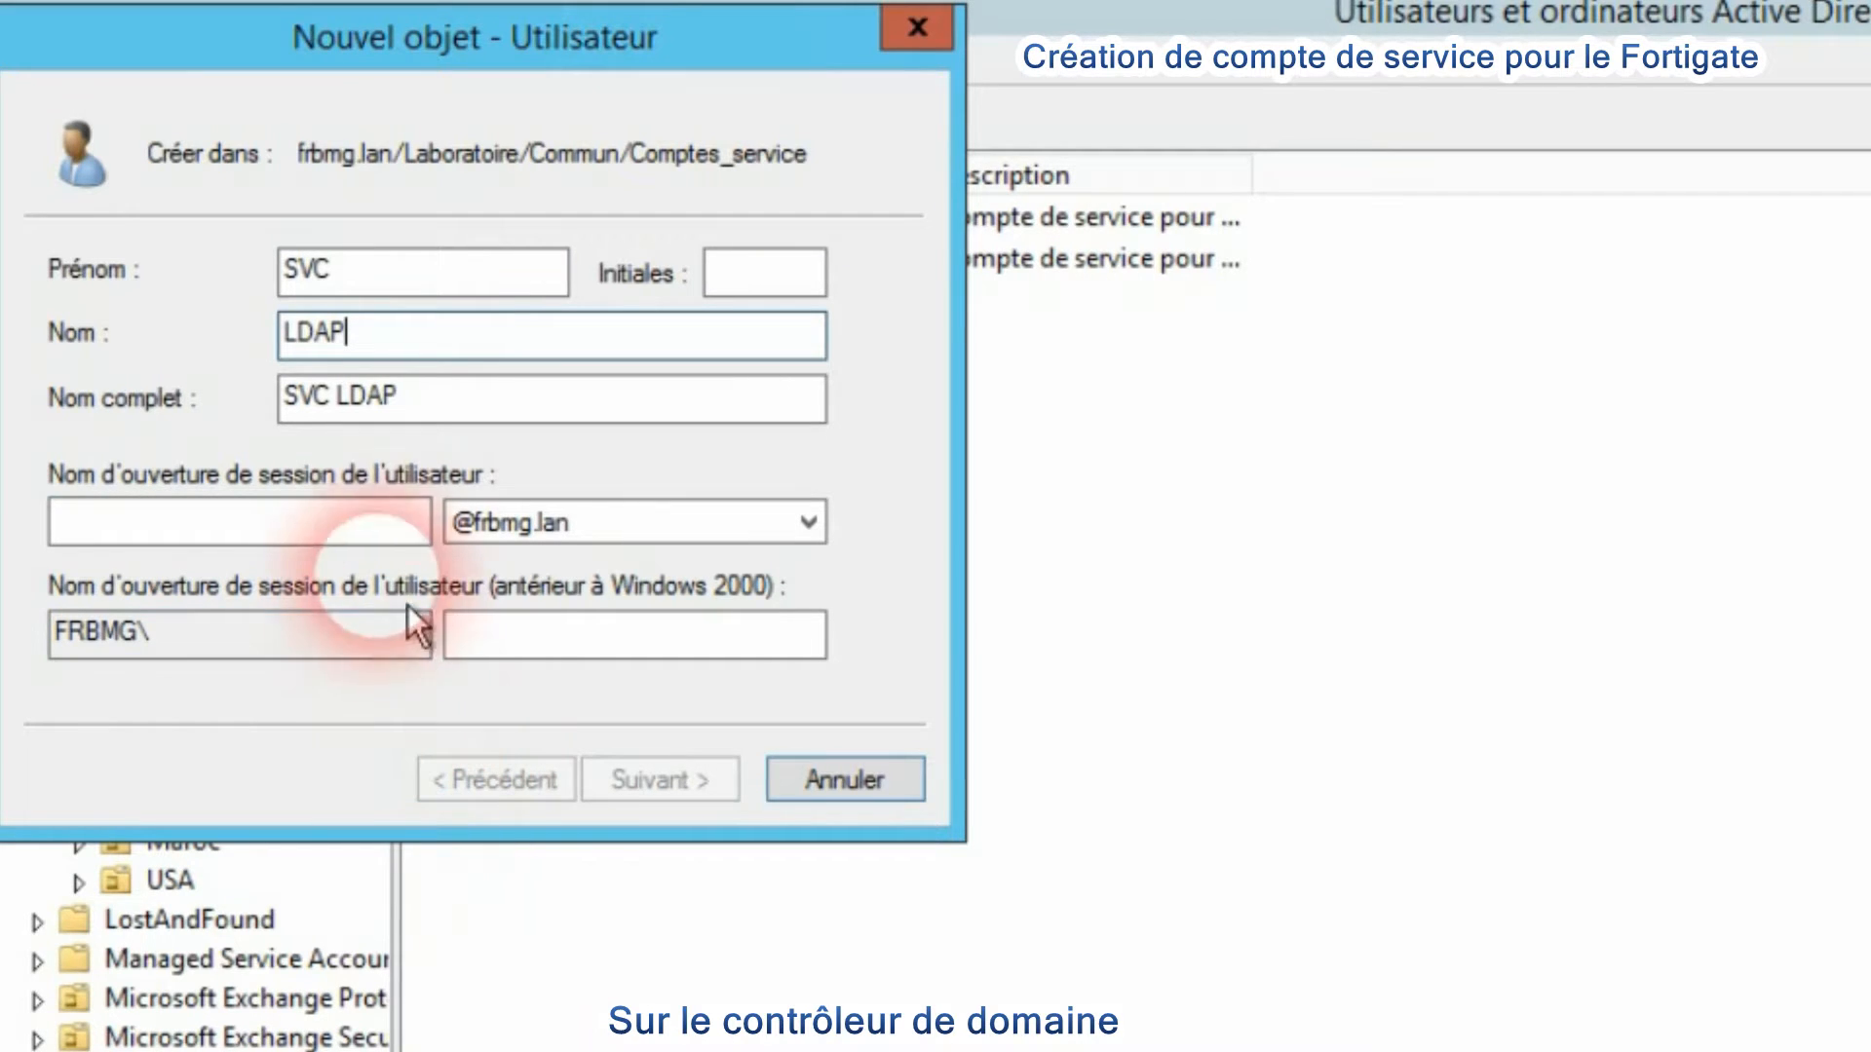
left_click(367, 527)
type("SV")
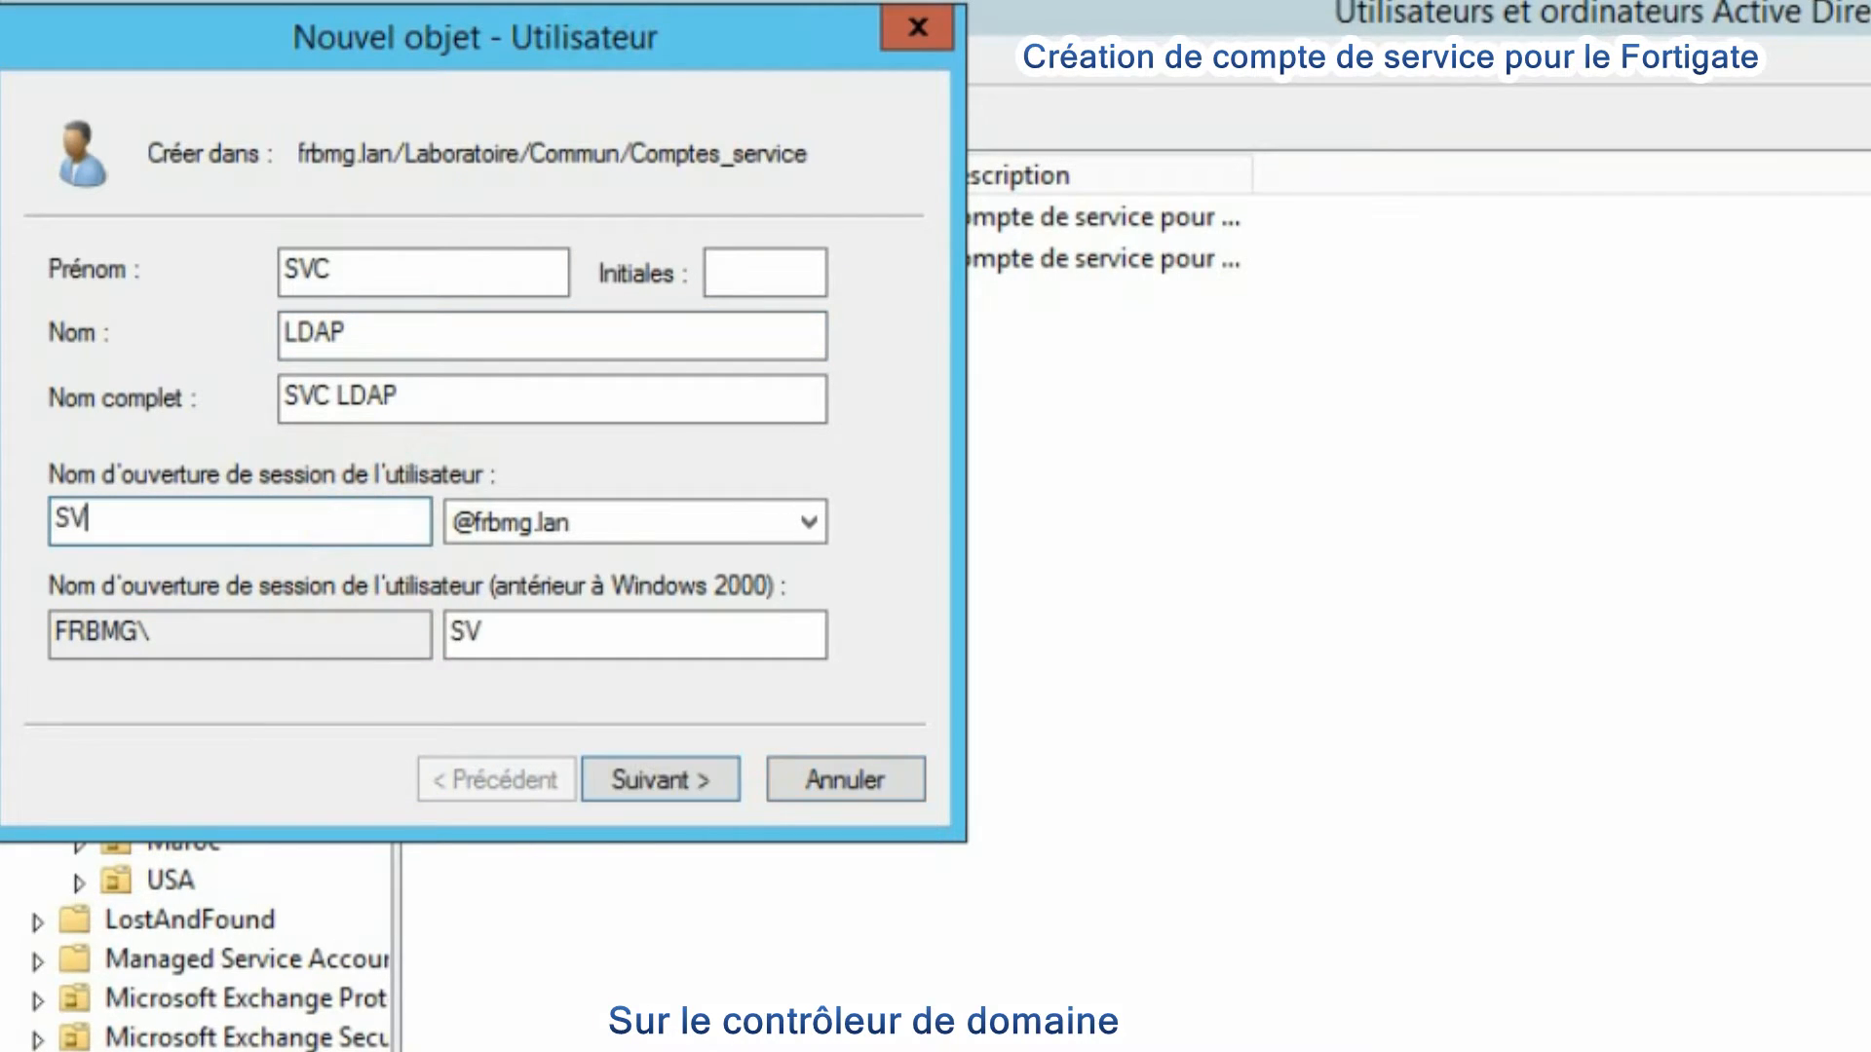
type("C_LDAP")
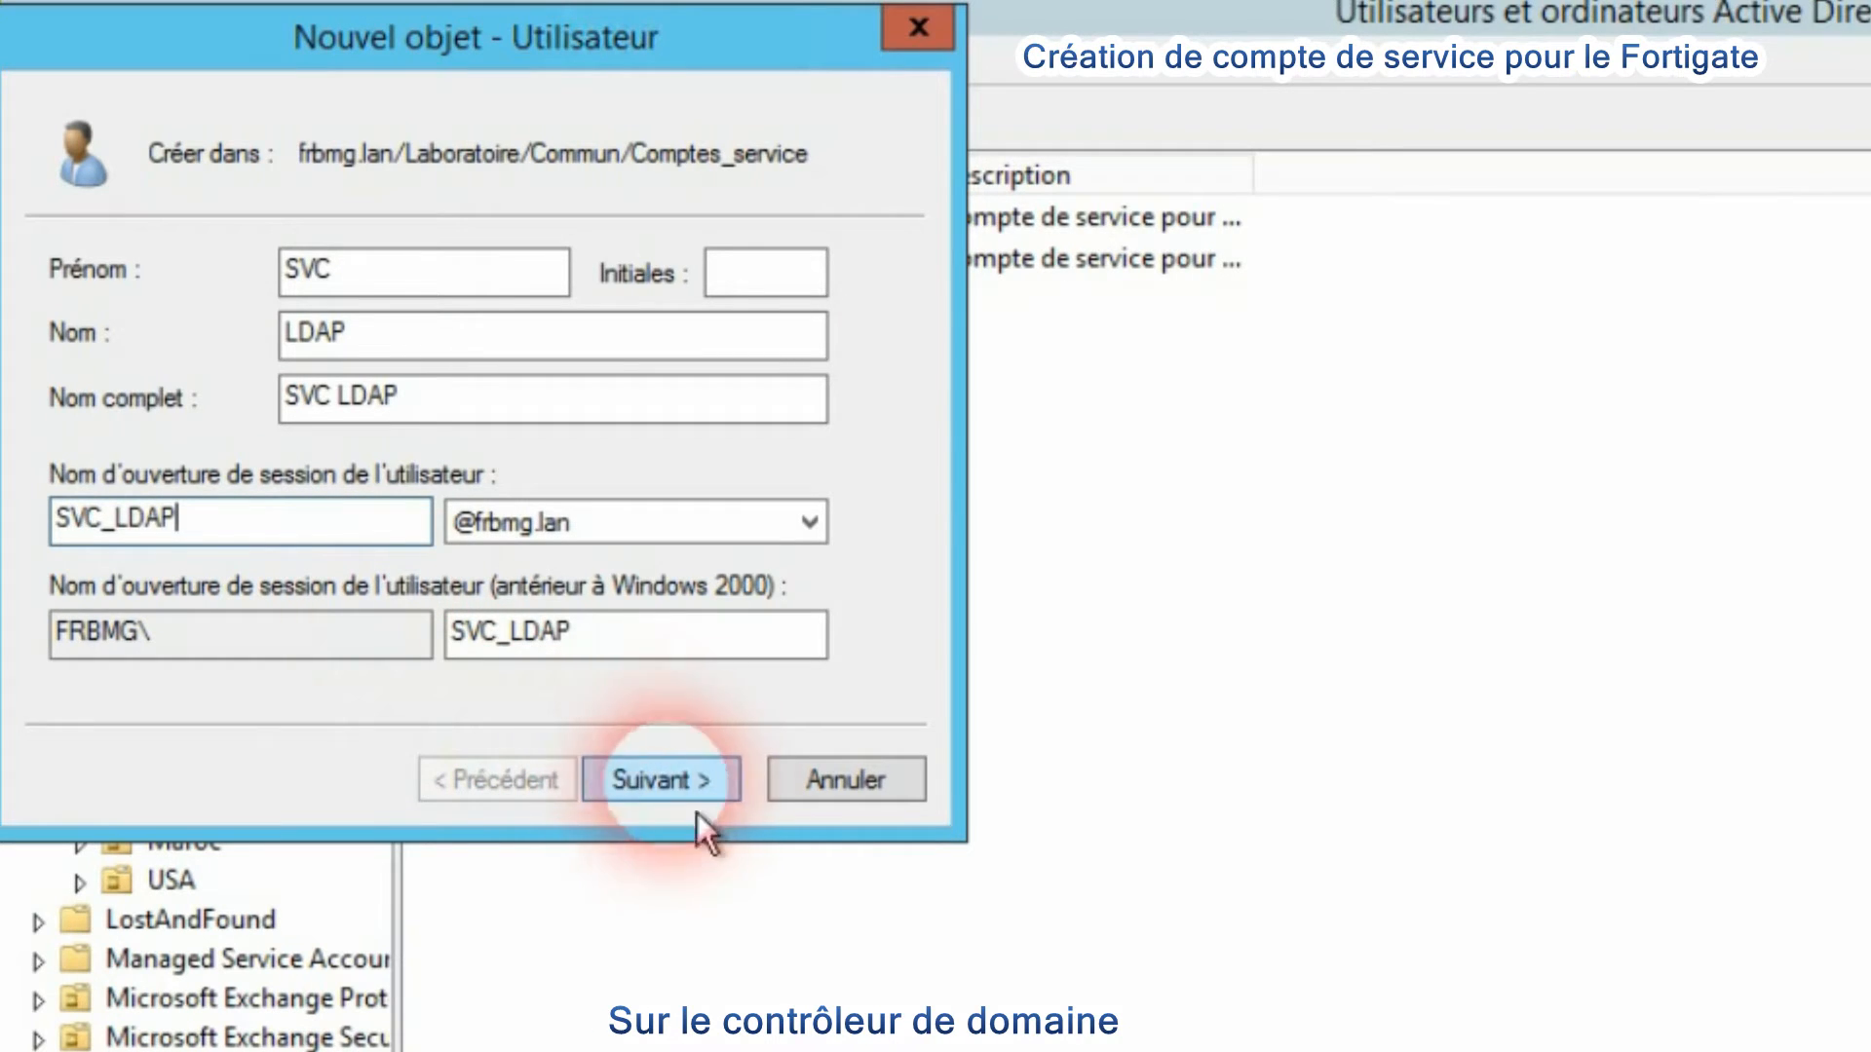
left_click(723, 797)
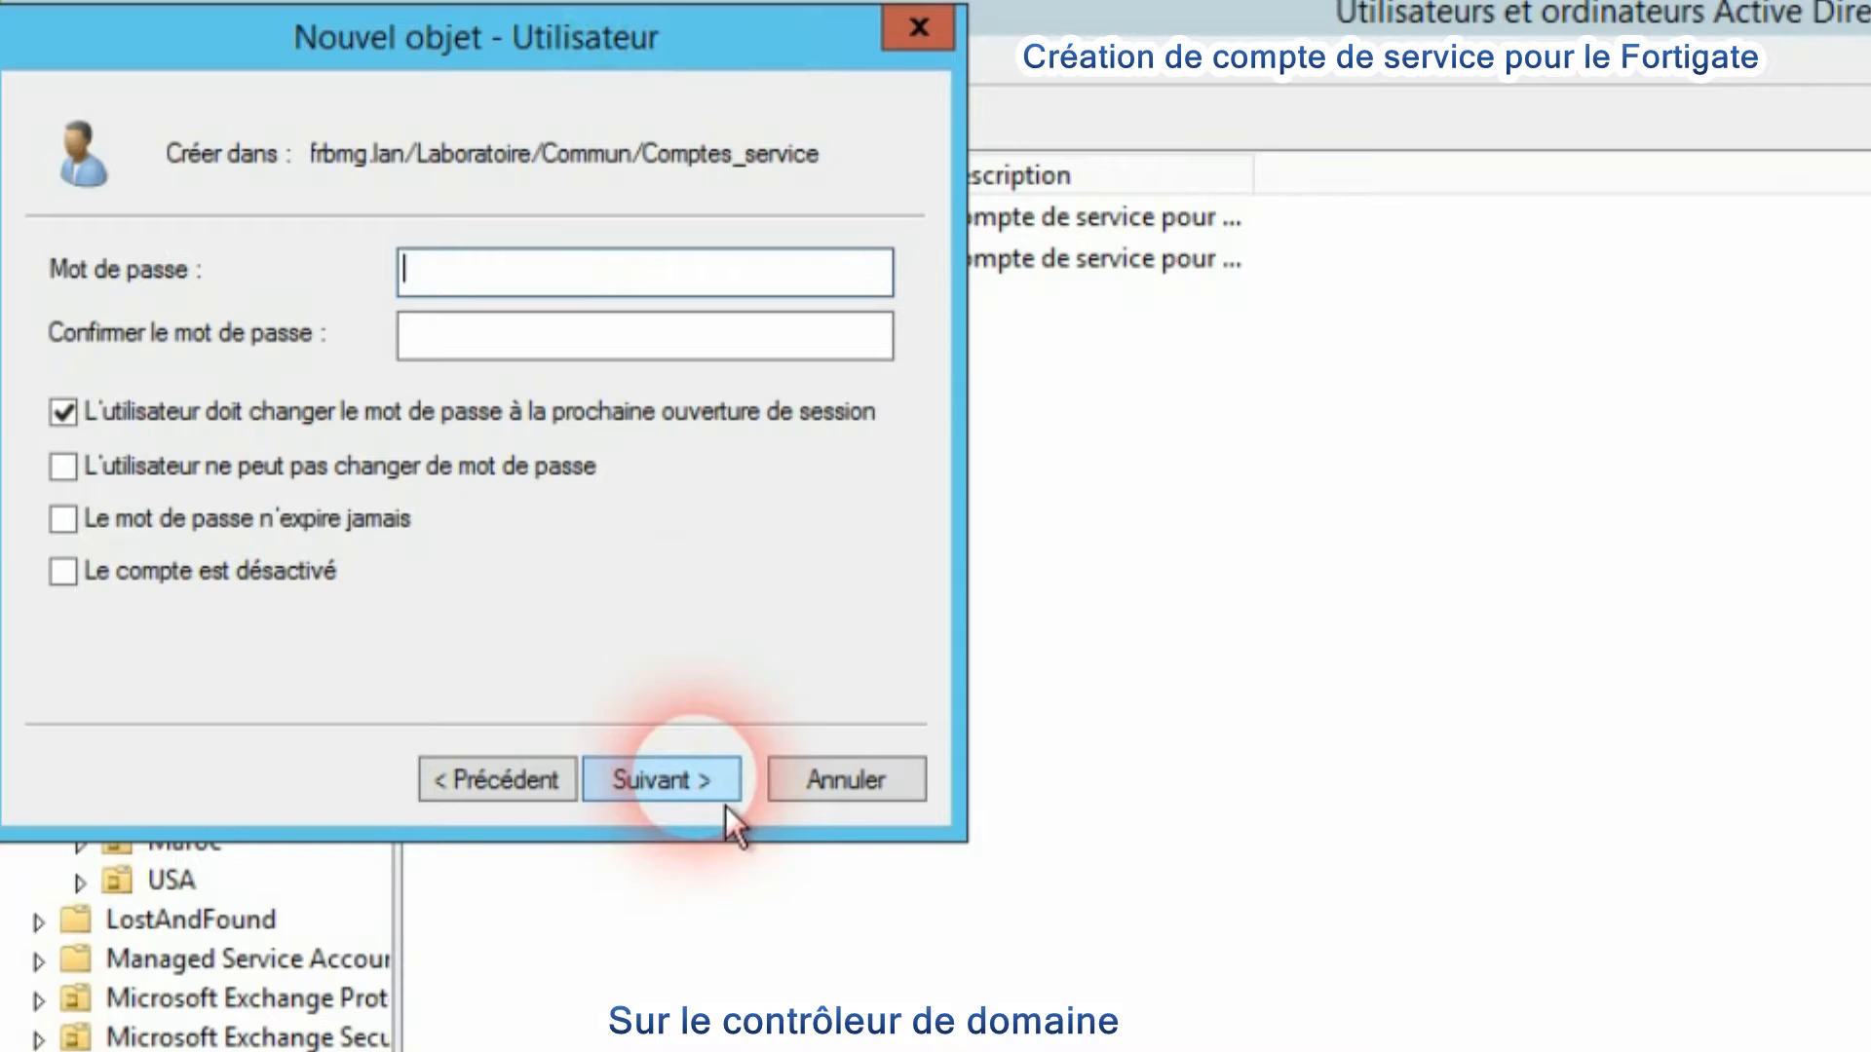
- Enter and confirm the new account's password
type("•••")
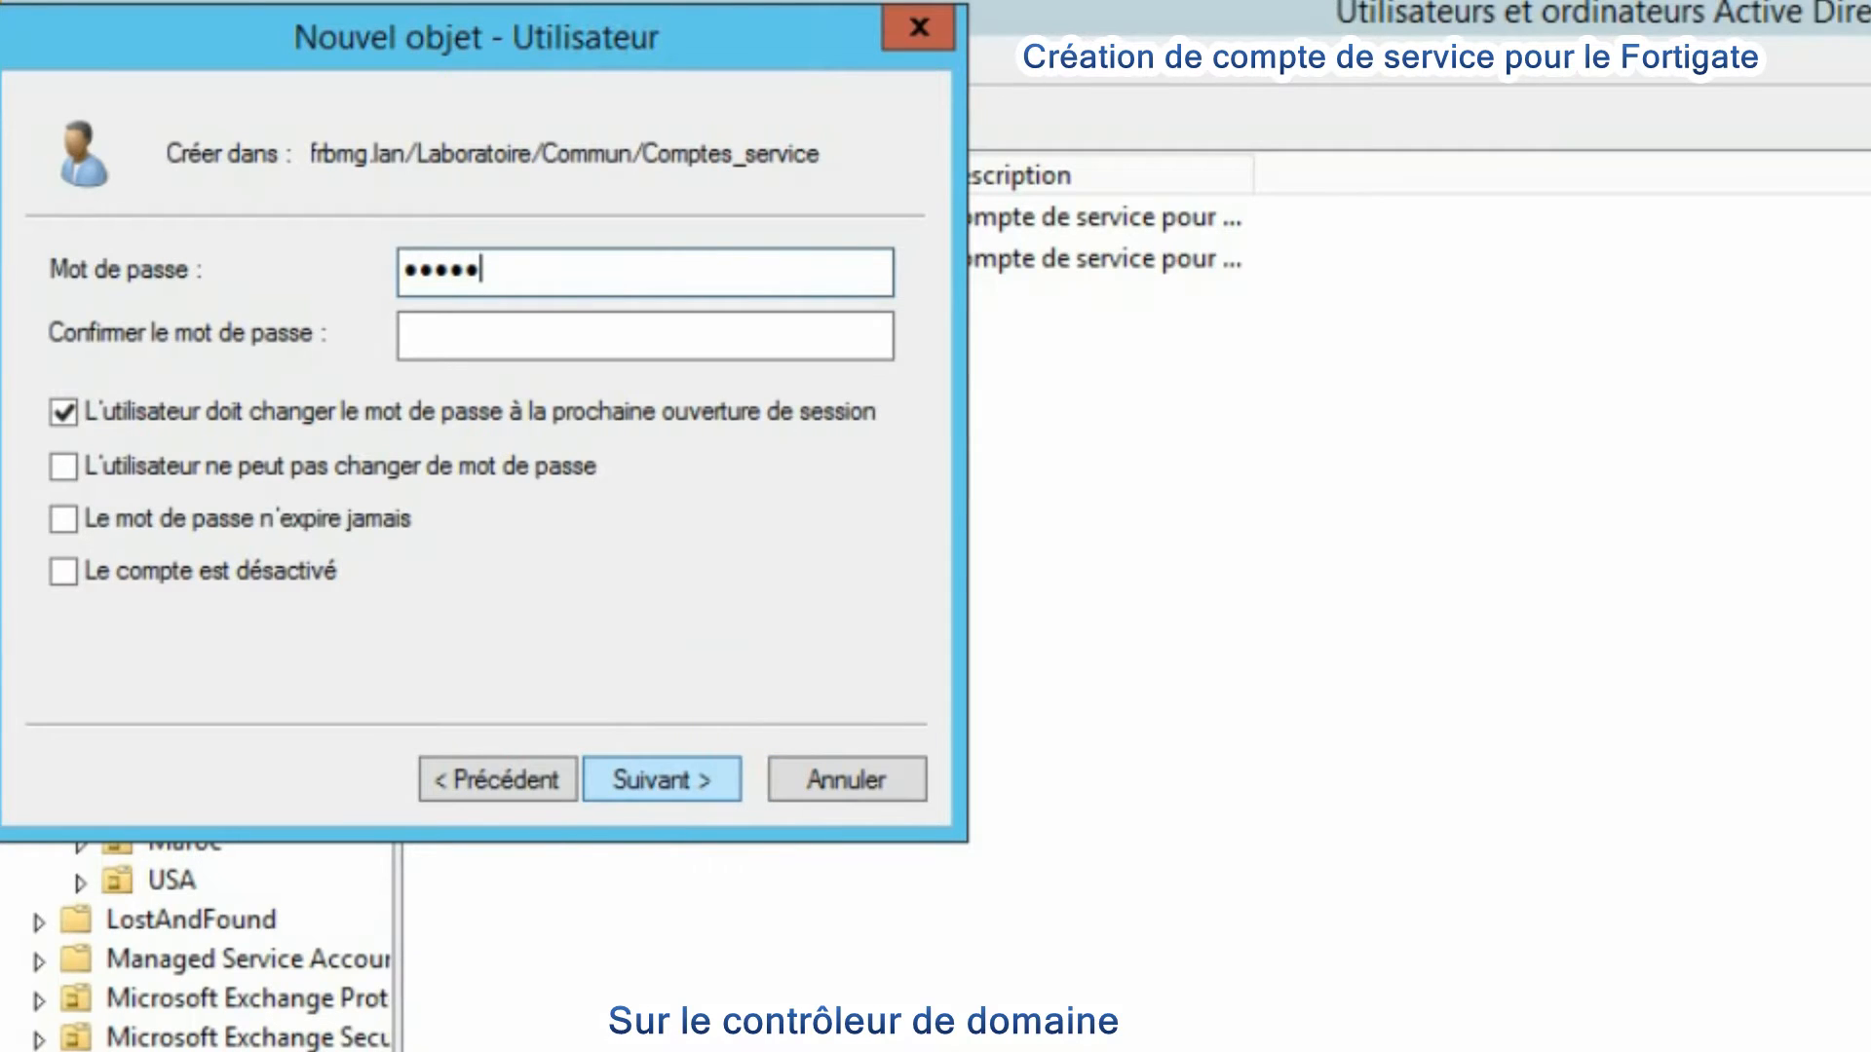
key("Tab")
type("••")
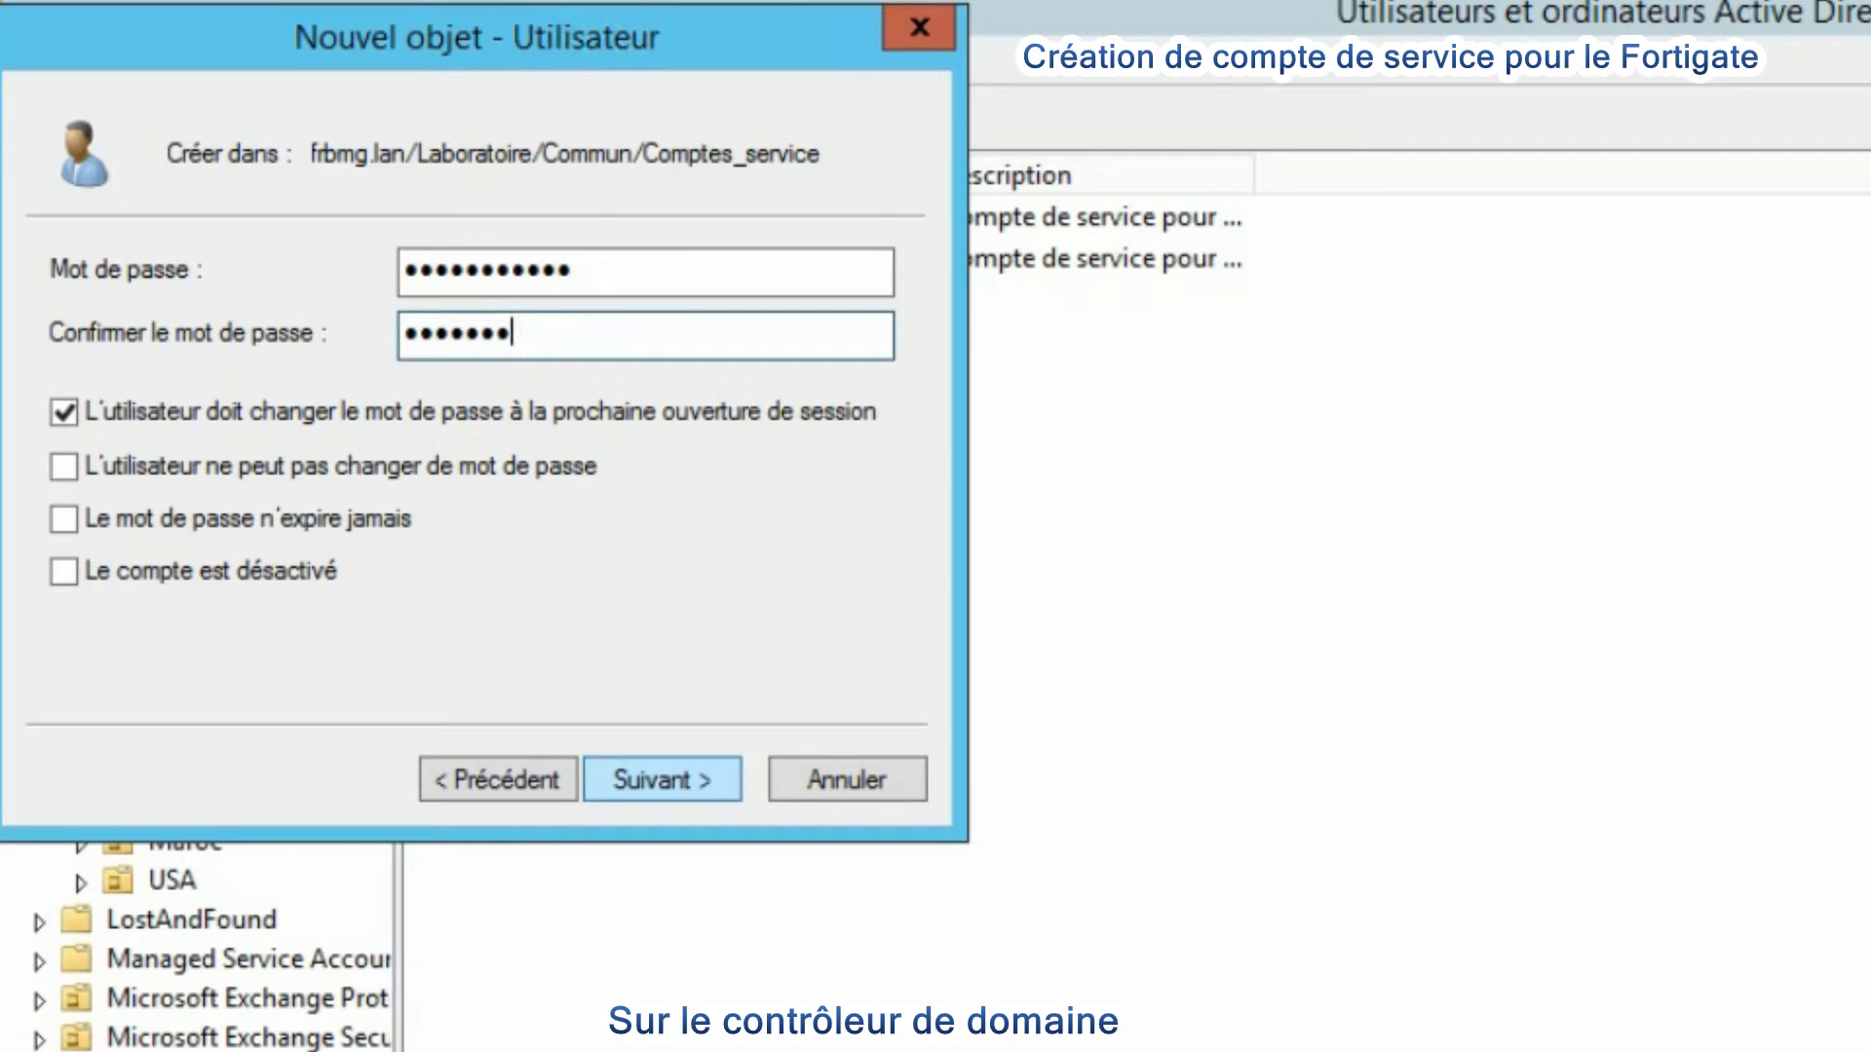
- Clear the must-change-password option, enable password never expires, and finish creating the account
left_click(127, 412)
left_click(167, 531)
left_click(662, 780)
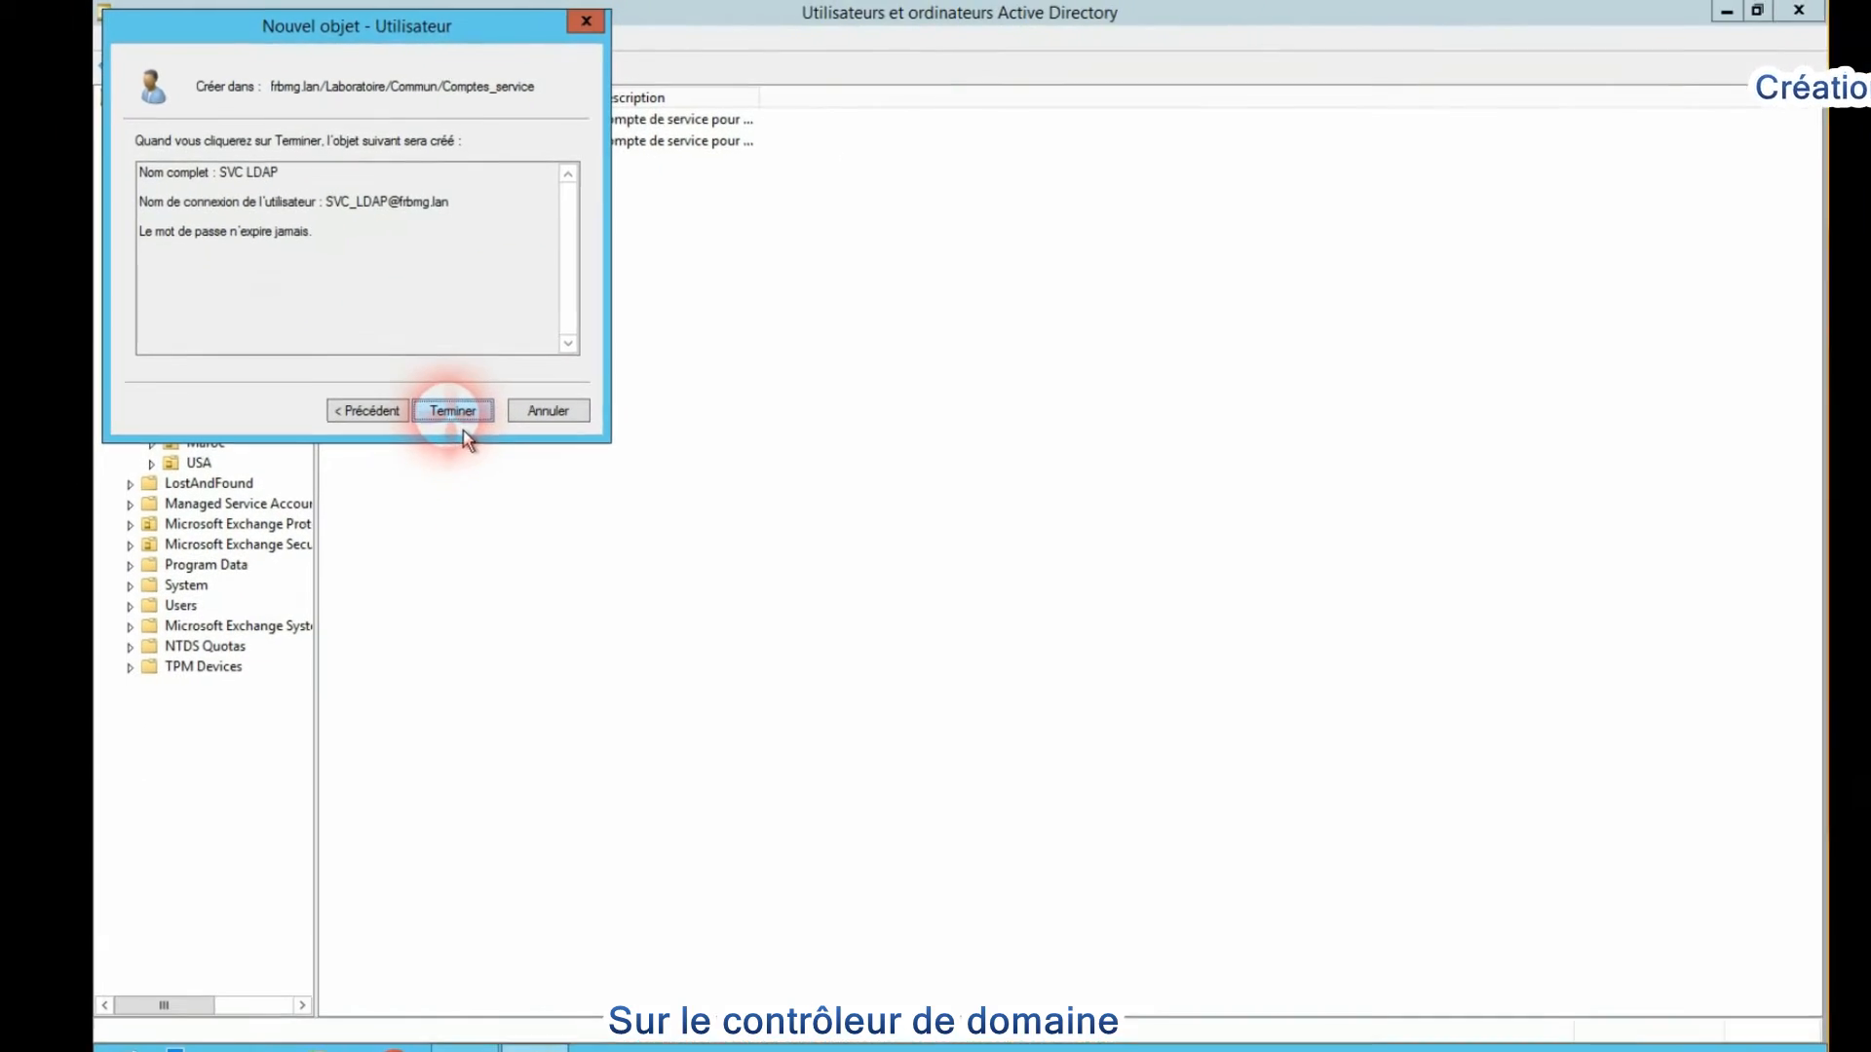
left_click(452, 411)
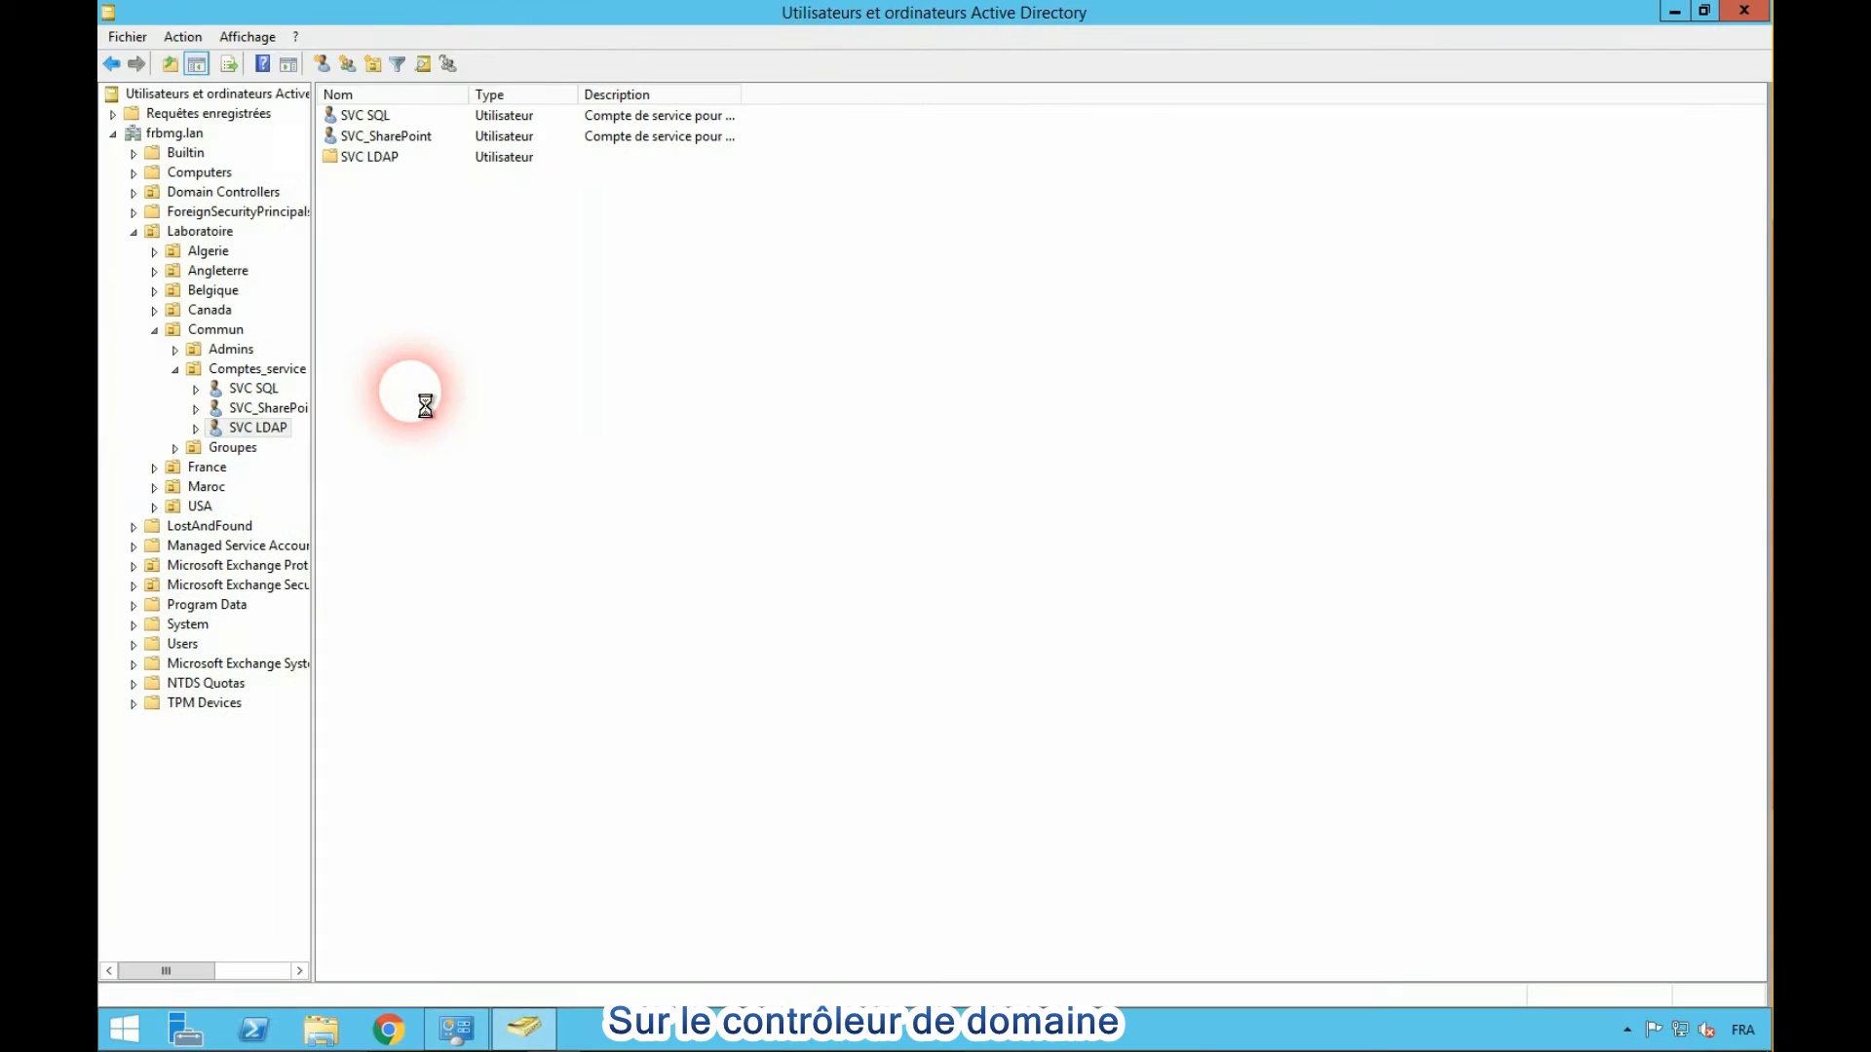
- Open the SVC LDAP account's properties and set its description to "Compte de service pour interrogation LDAP"
right_click(283, 427)
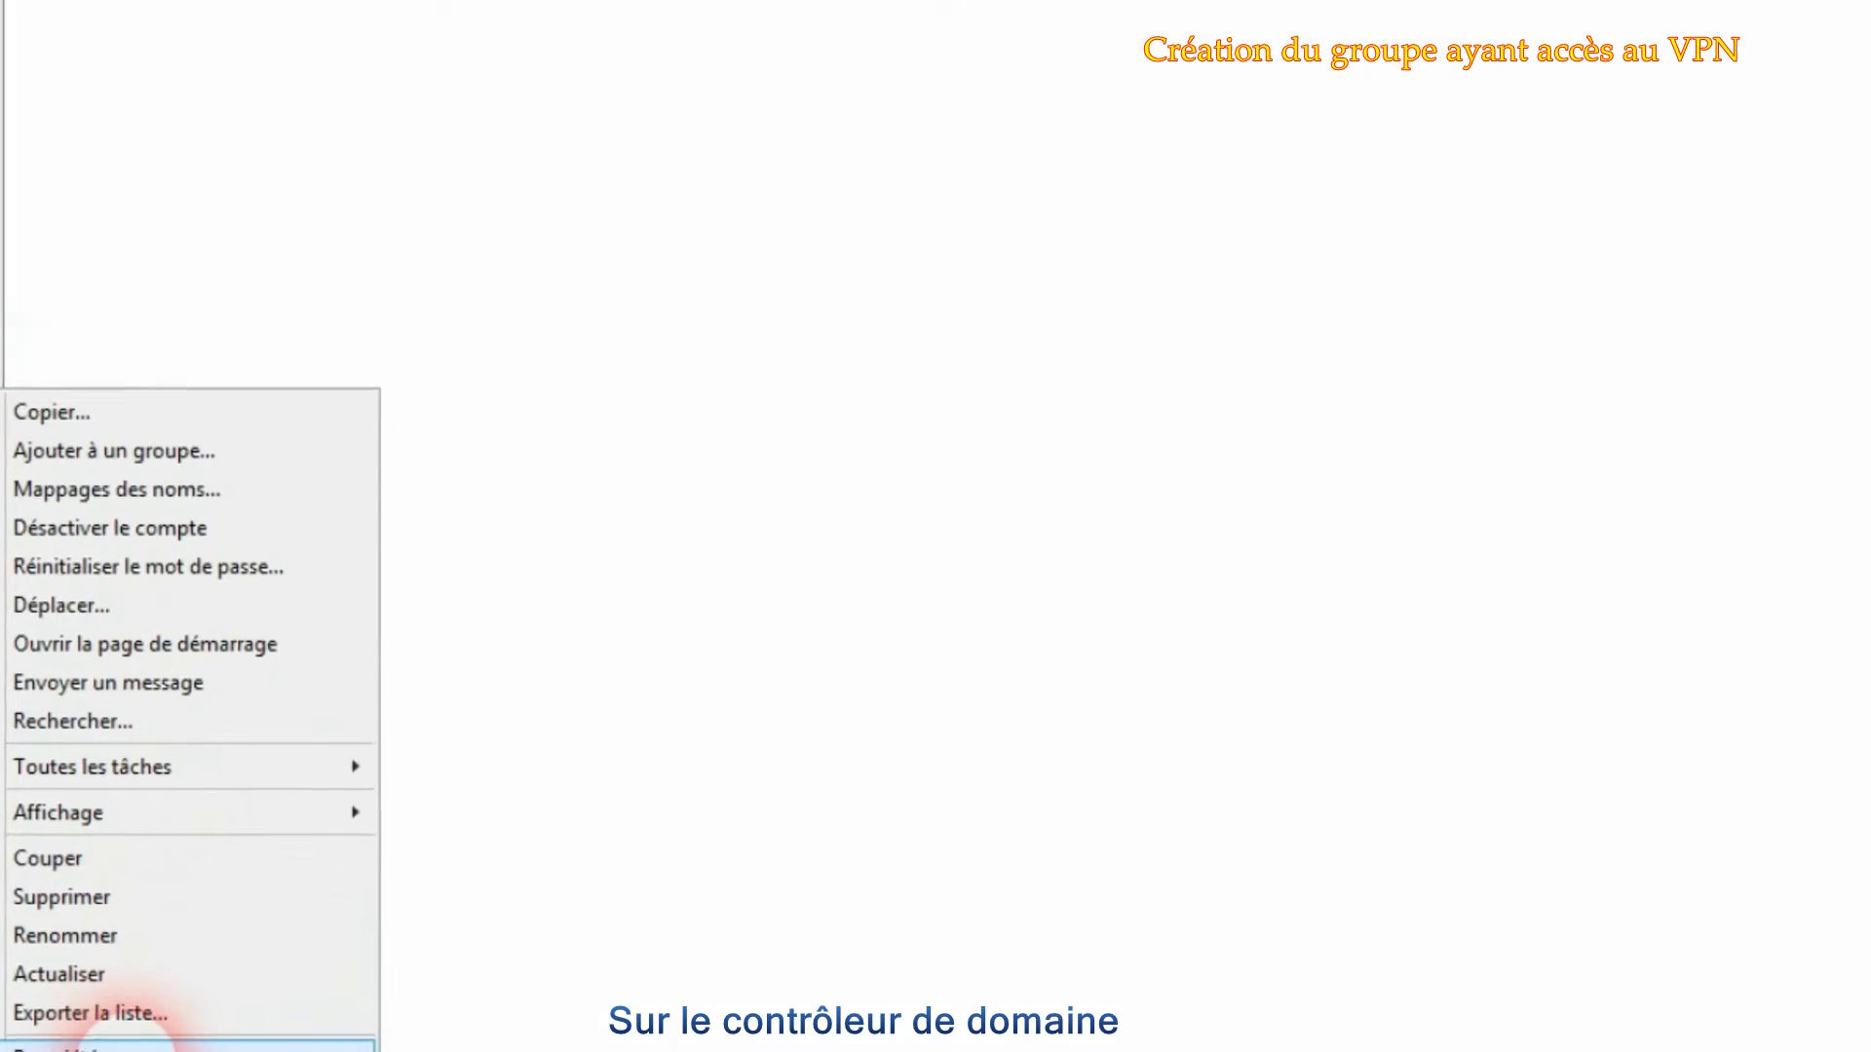
left_click(97, 1044)
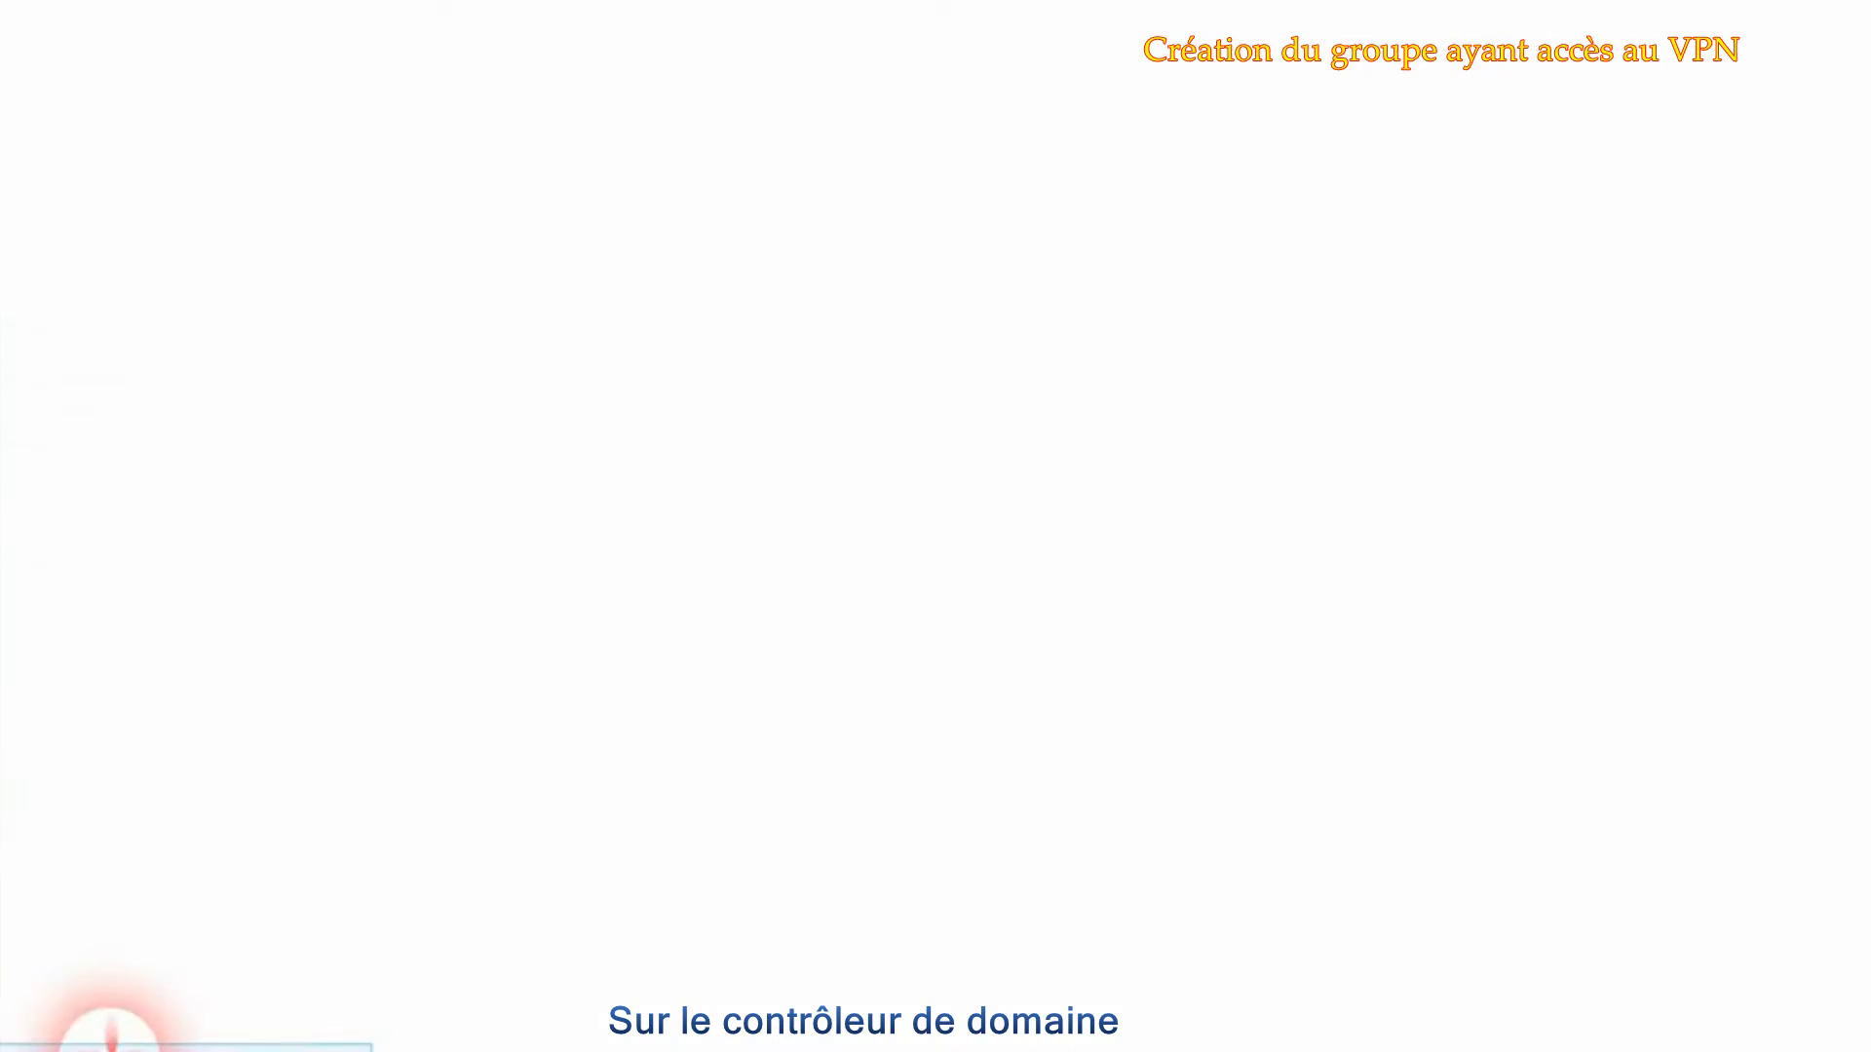
left_click(908, 522)
type("Compte de service")
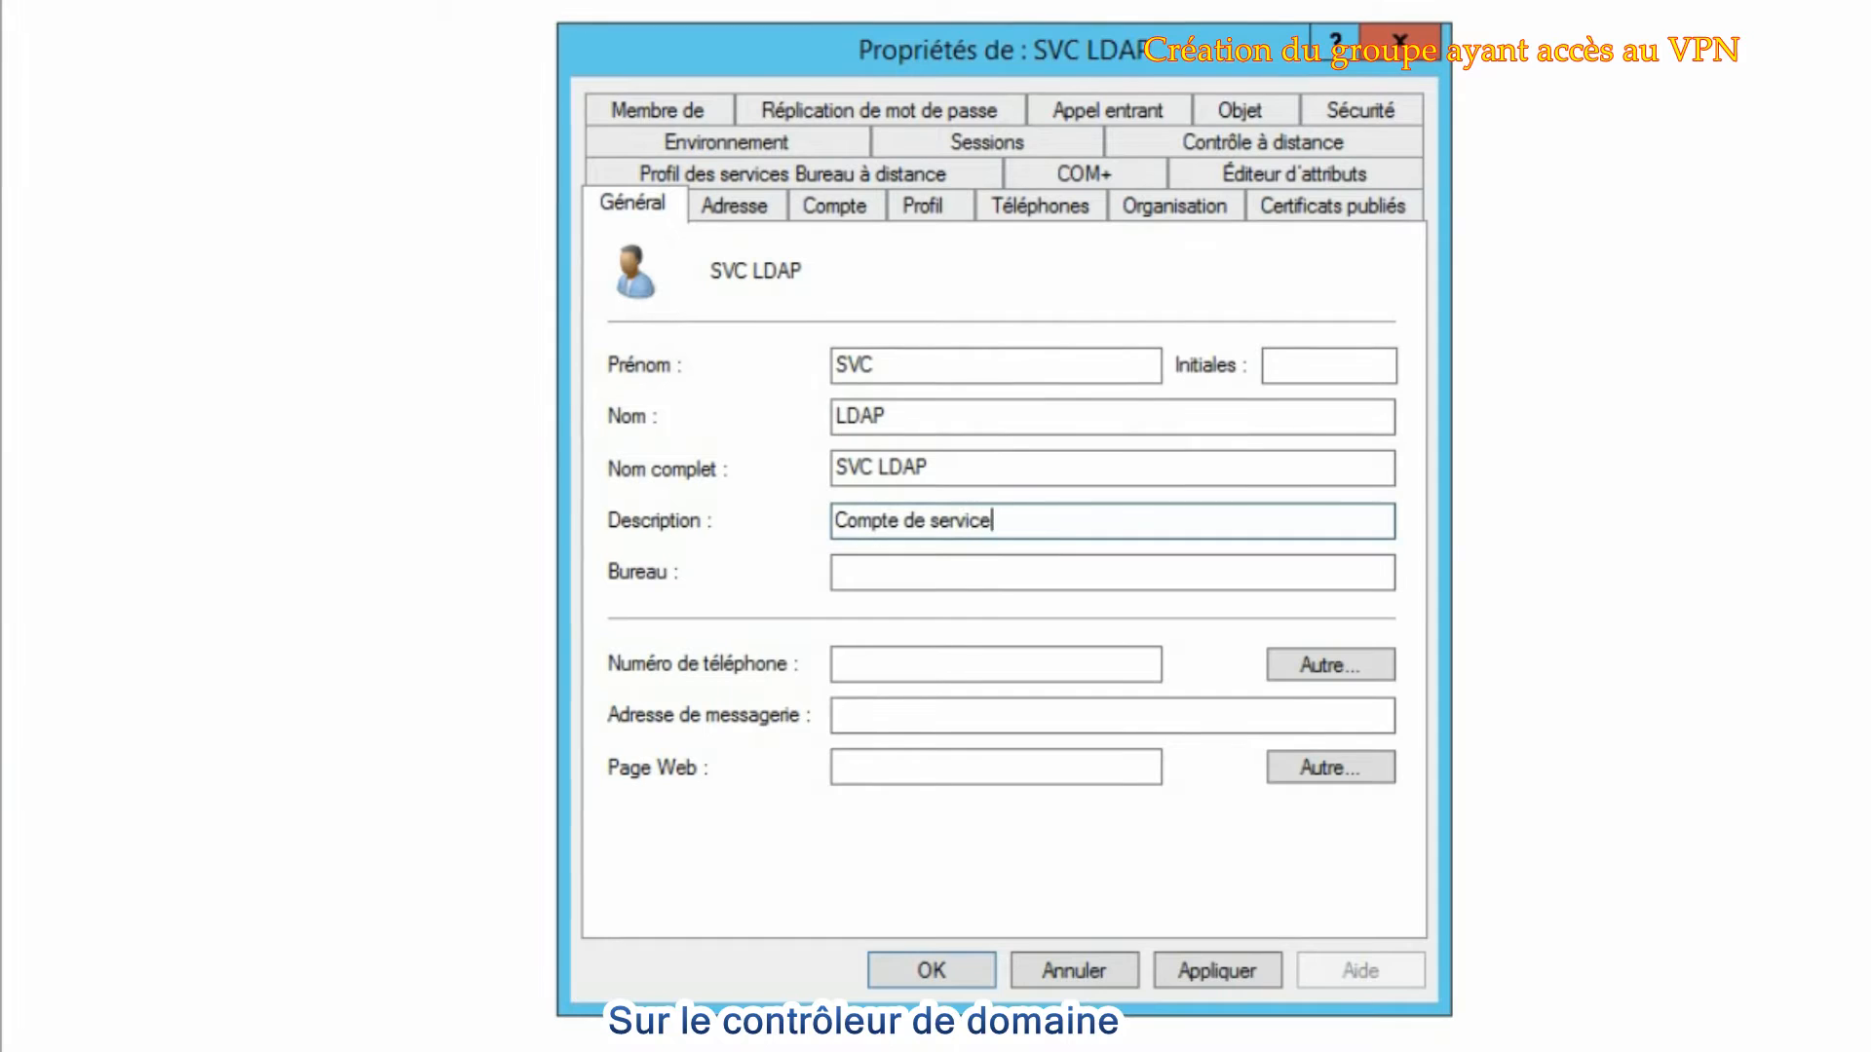
type("lnterrogation ")
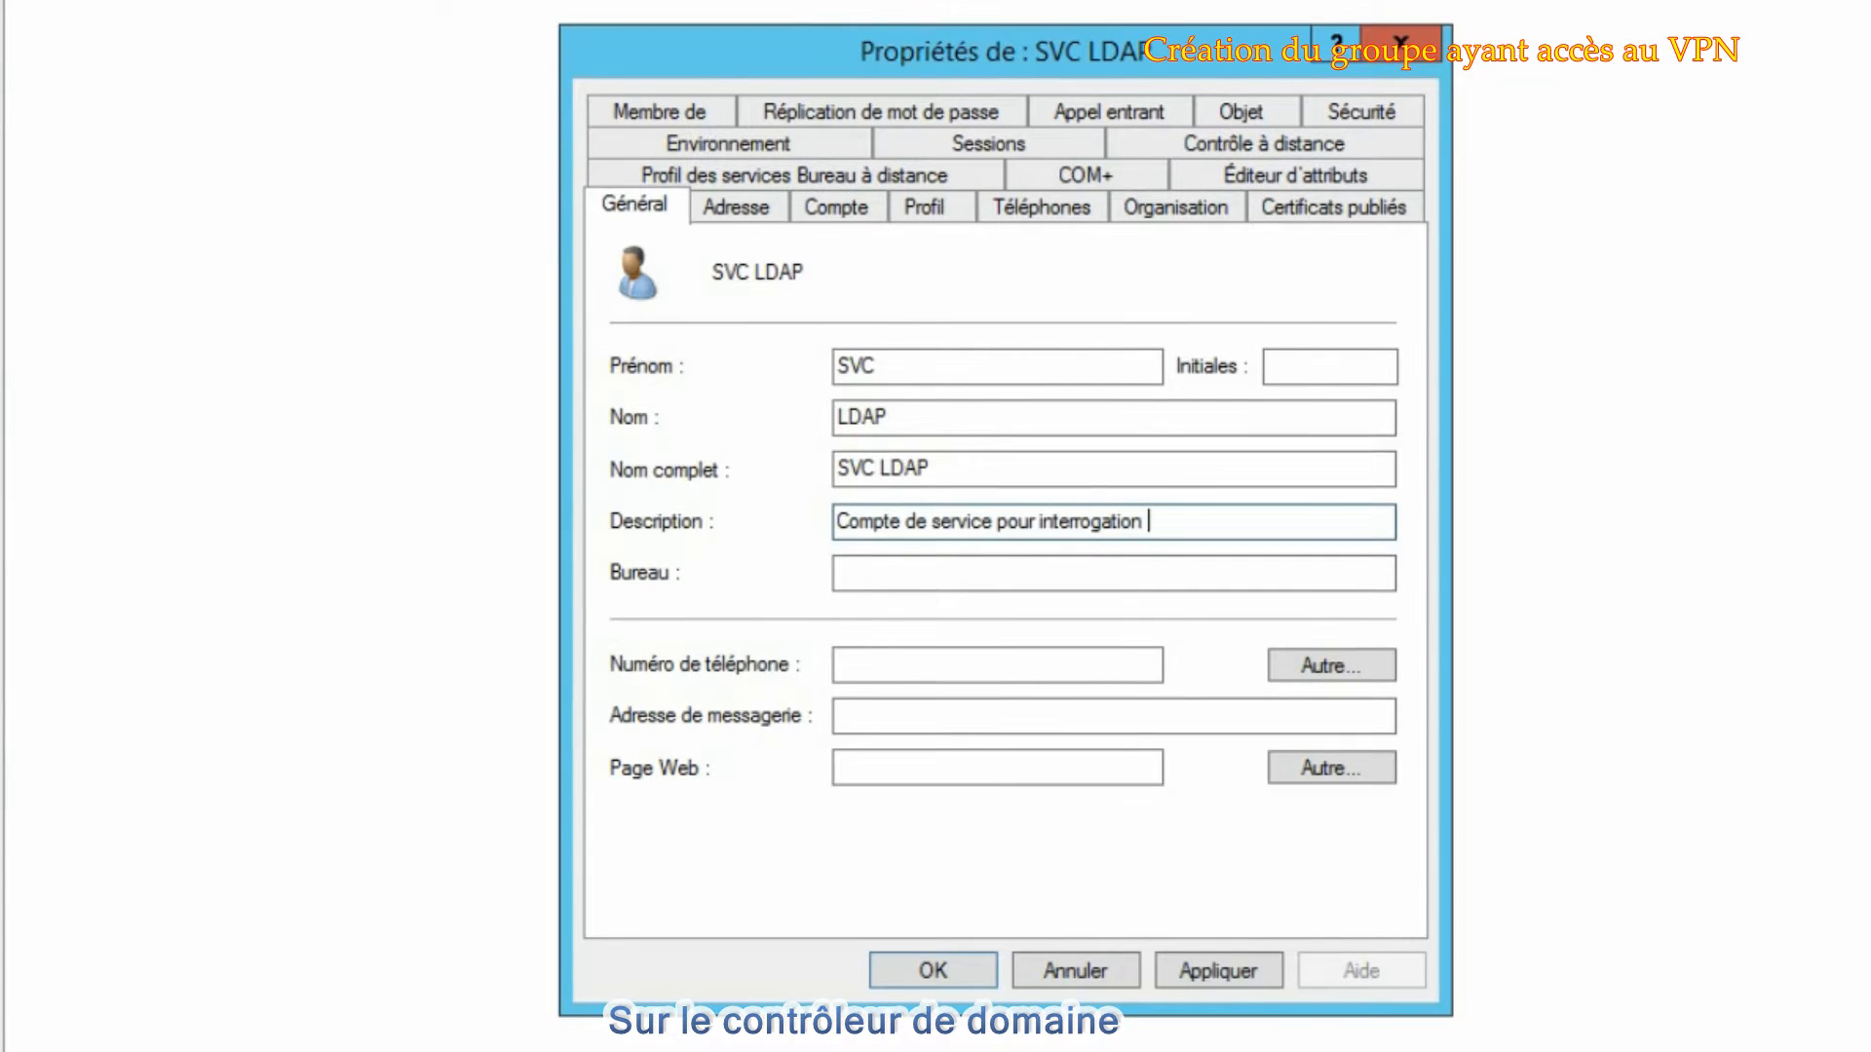
type("LDAP")
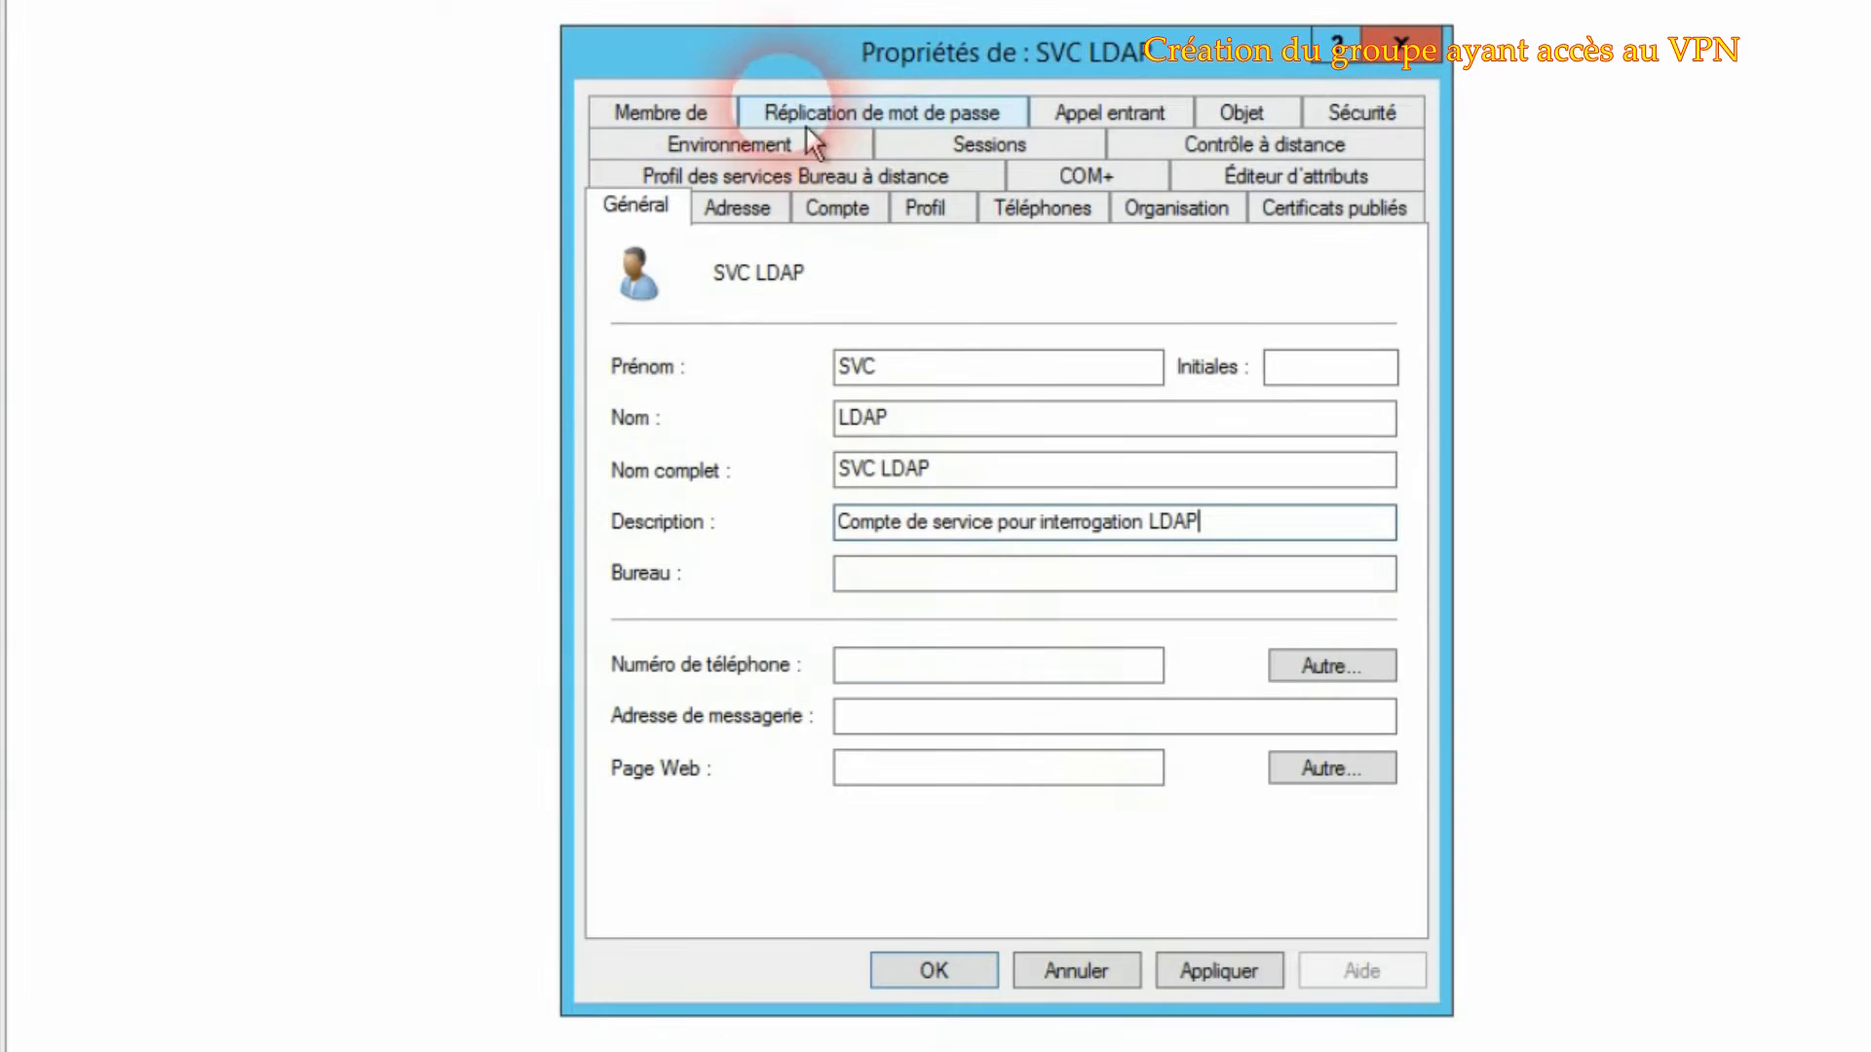
- Add SVC LDAP as a member of the Admins du domaine group, apply and close the properties
left_click(687, 114)
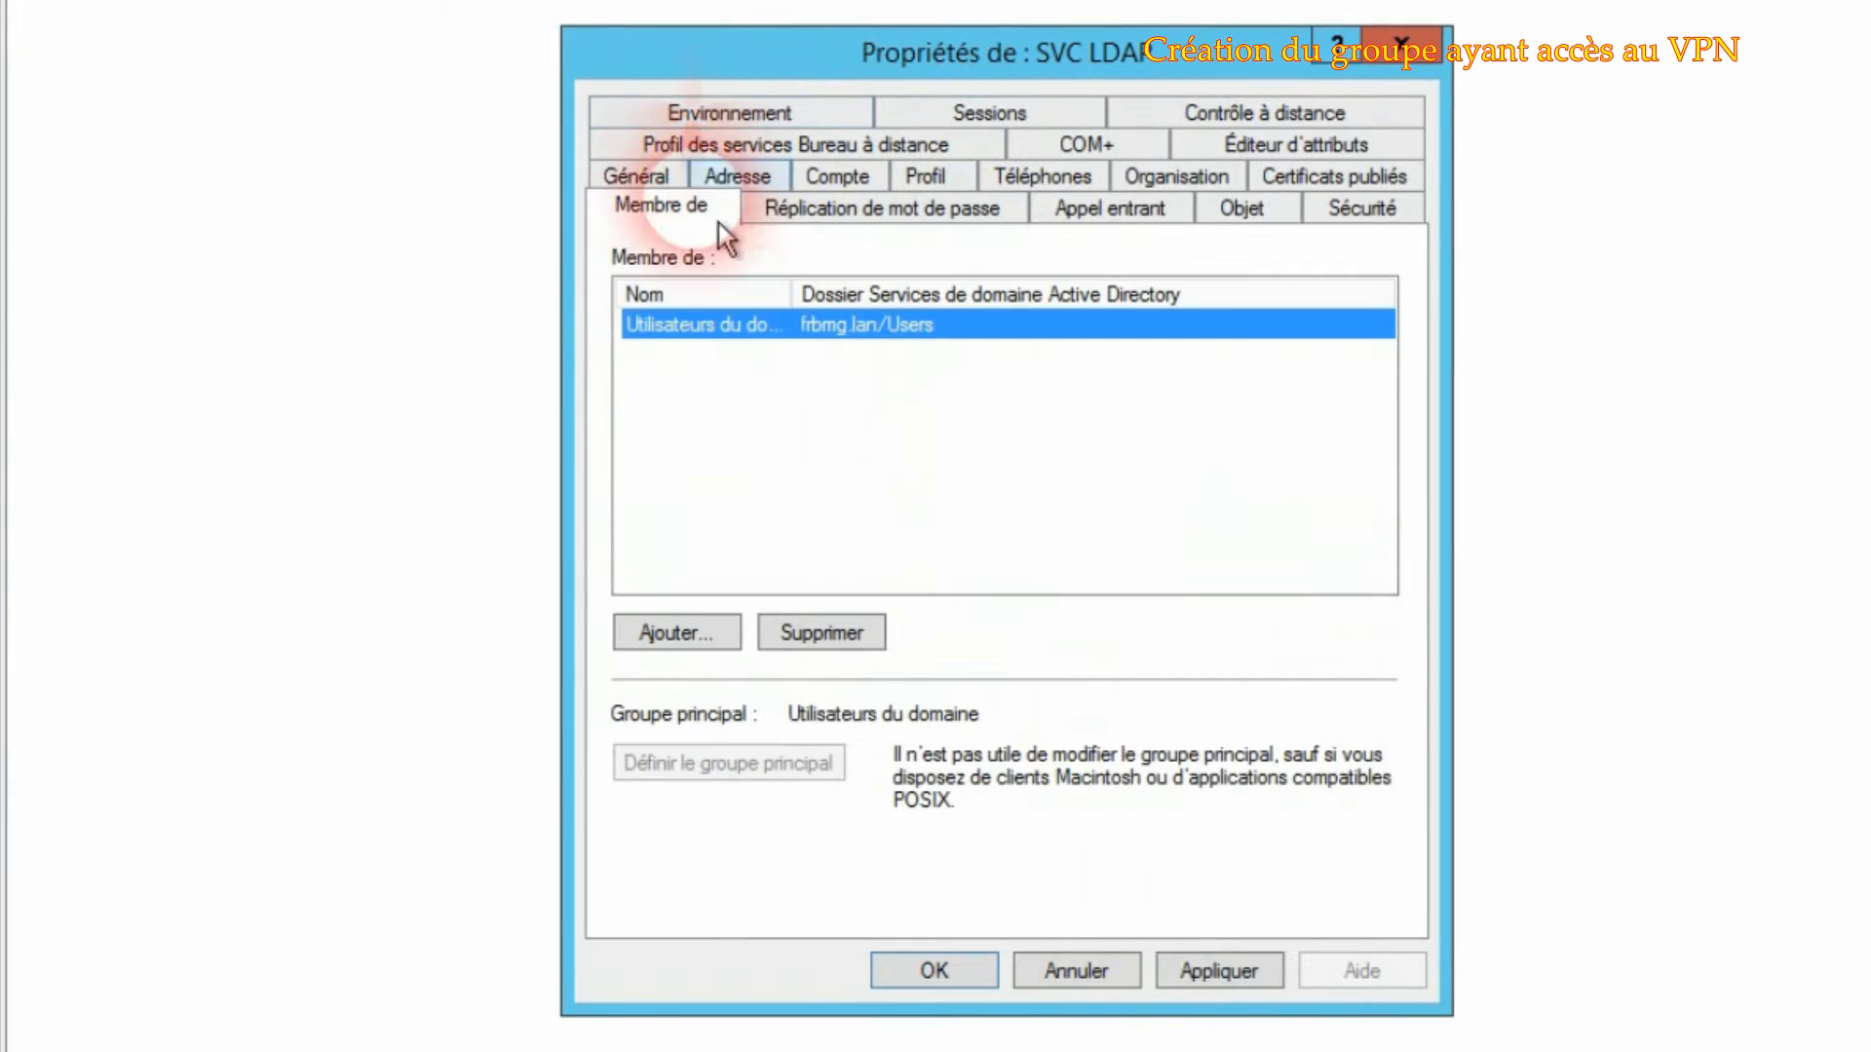
left_click(704, 642)
type("admin")
key("Return")
left_click(794, 526)
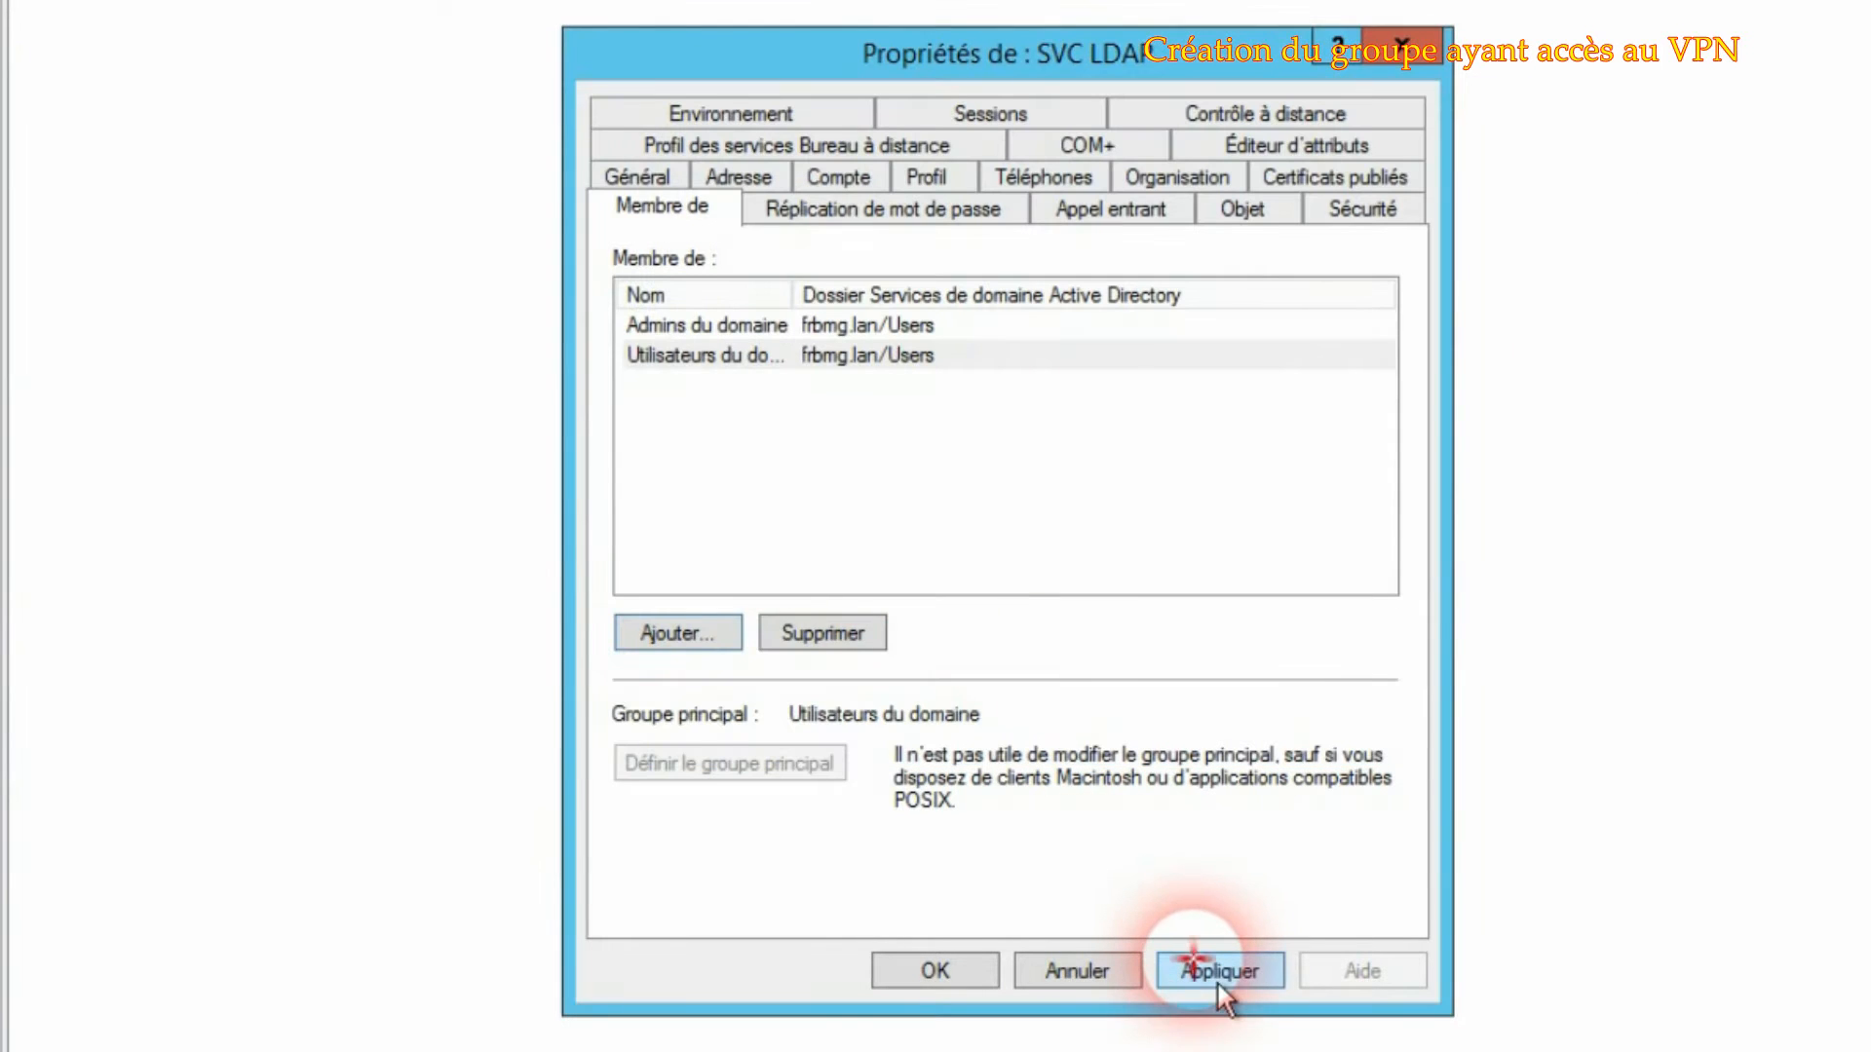
left_click(1218, 980)
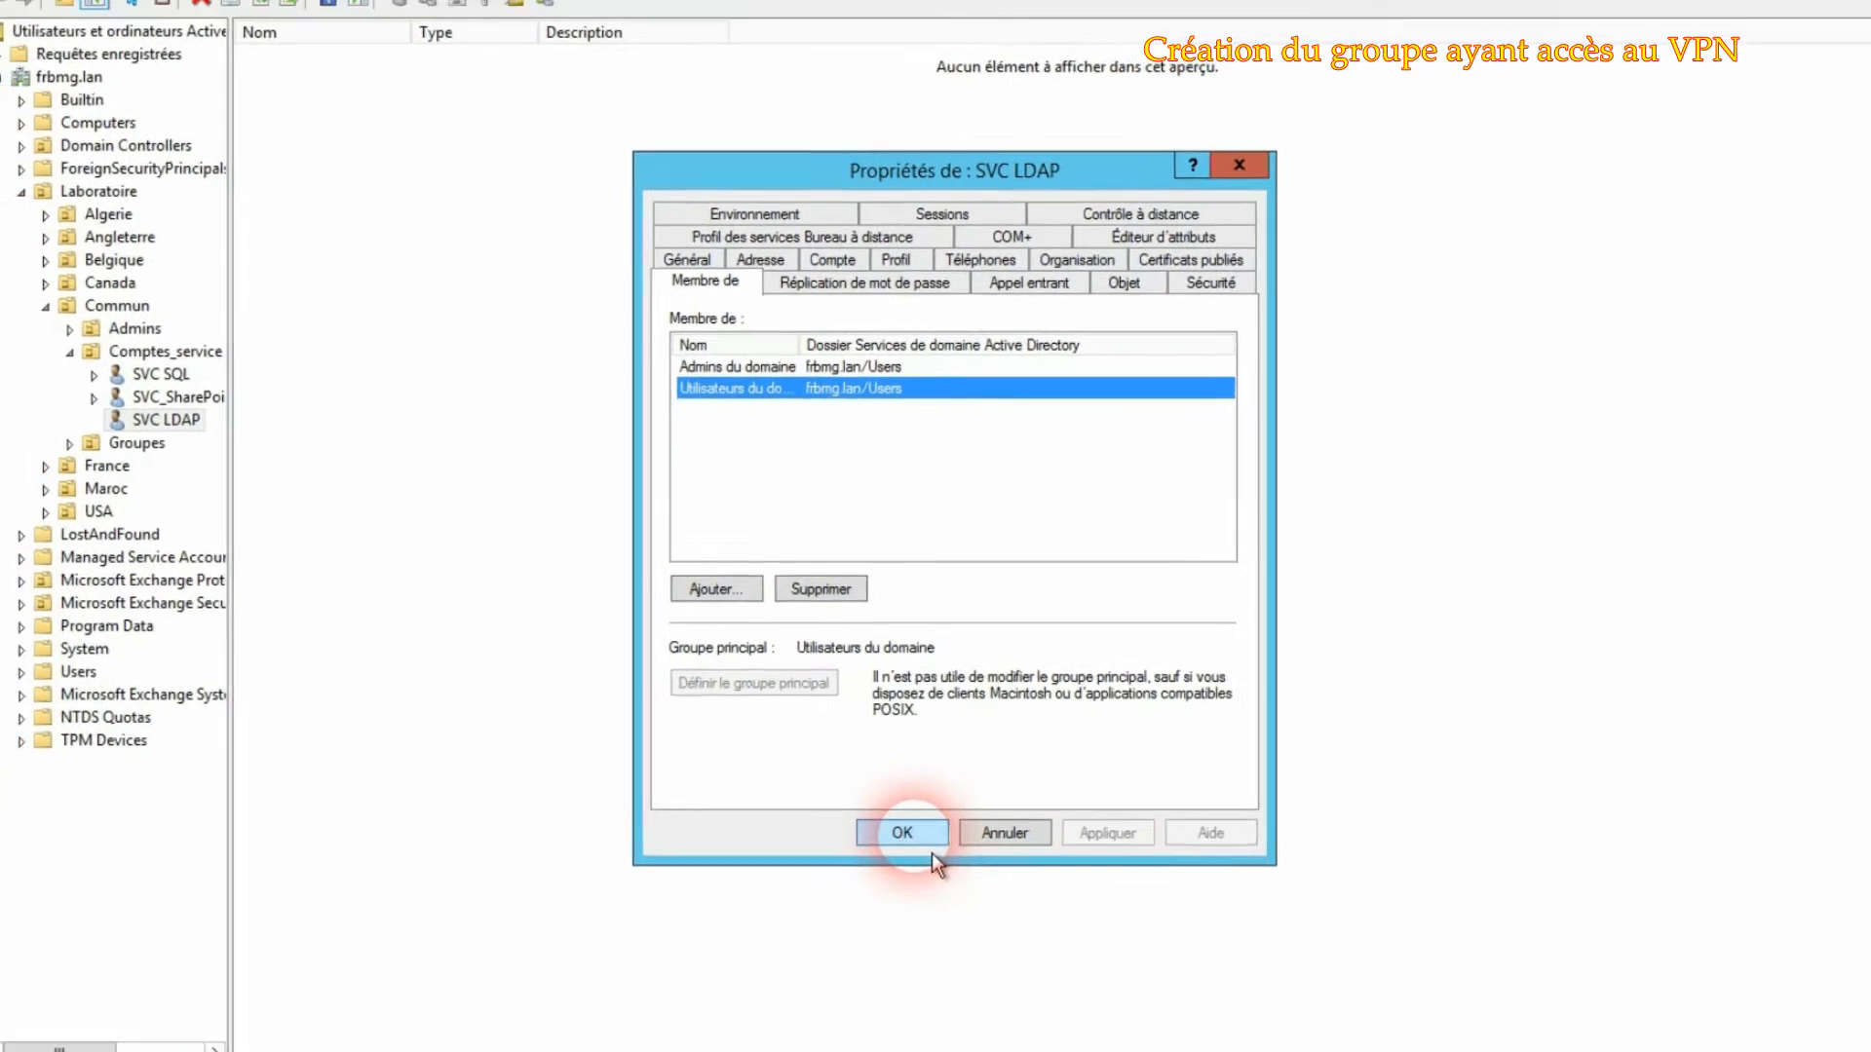
left_click(938, 973)
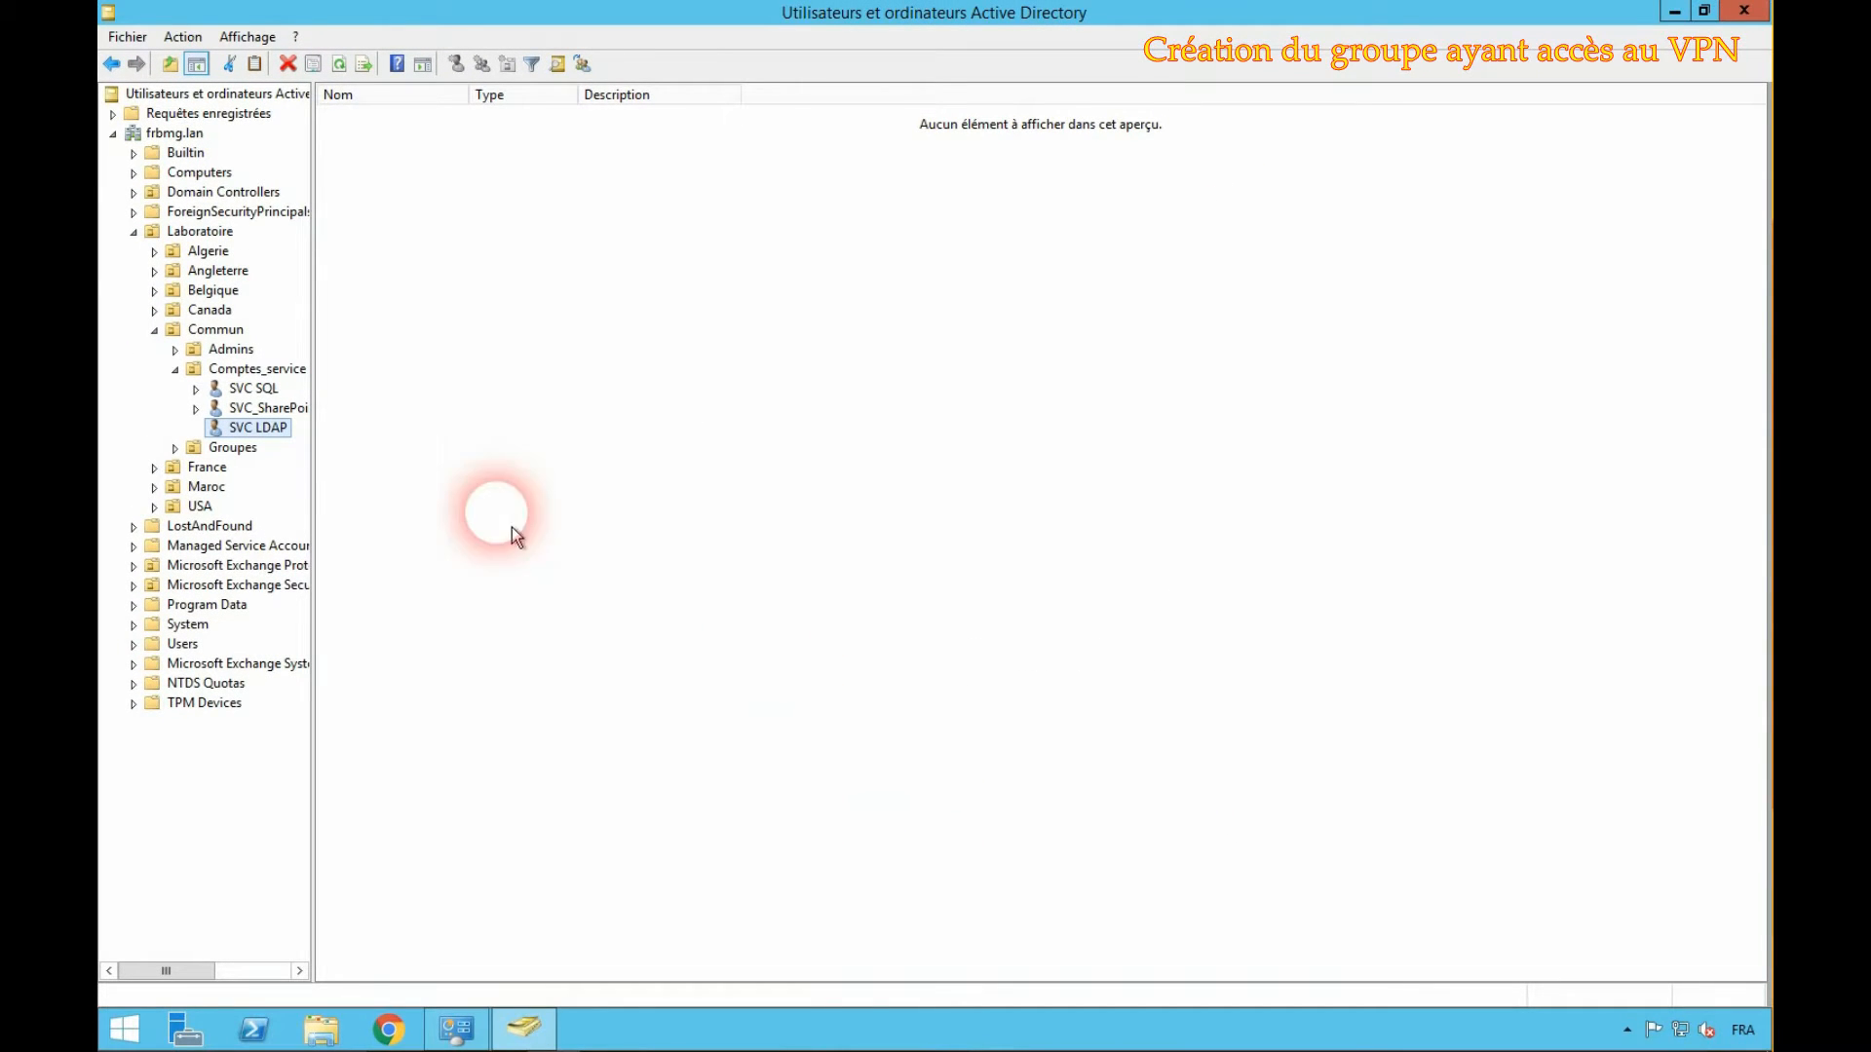
left_click(388, 1030)
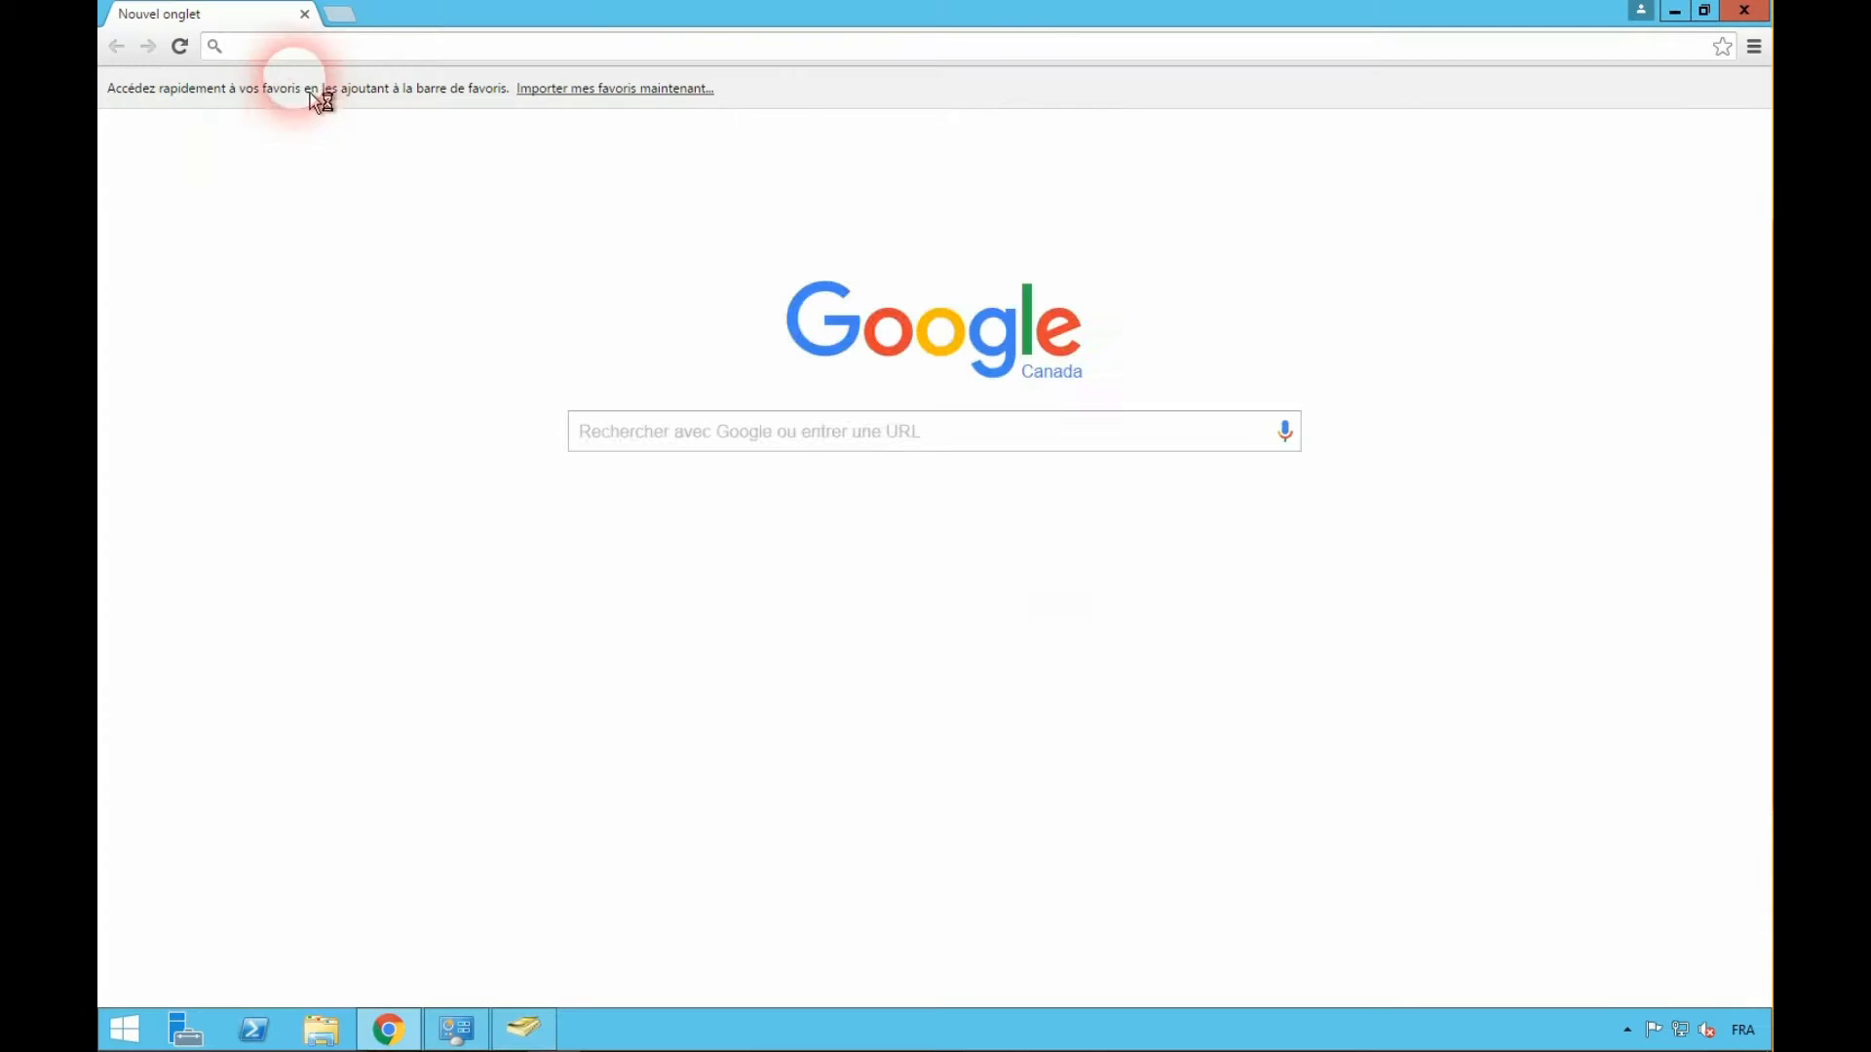
left_click(290, 46)
type("fw1:10443")
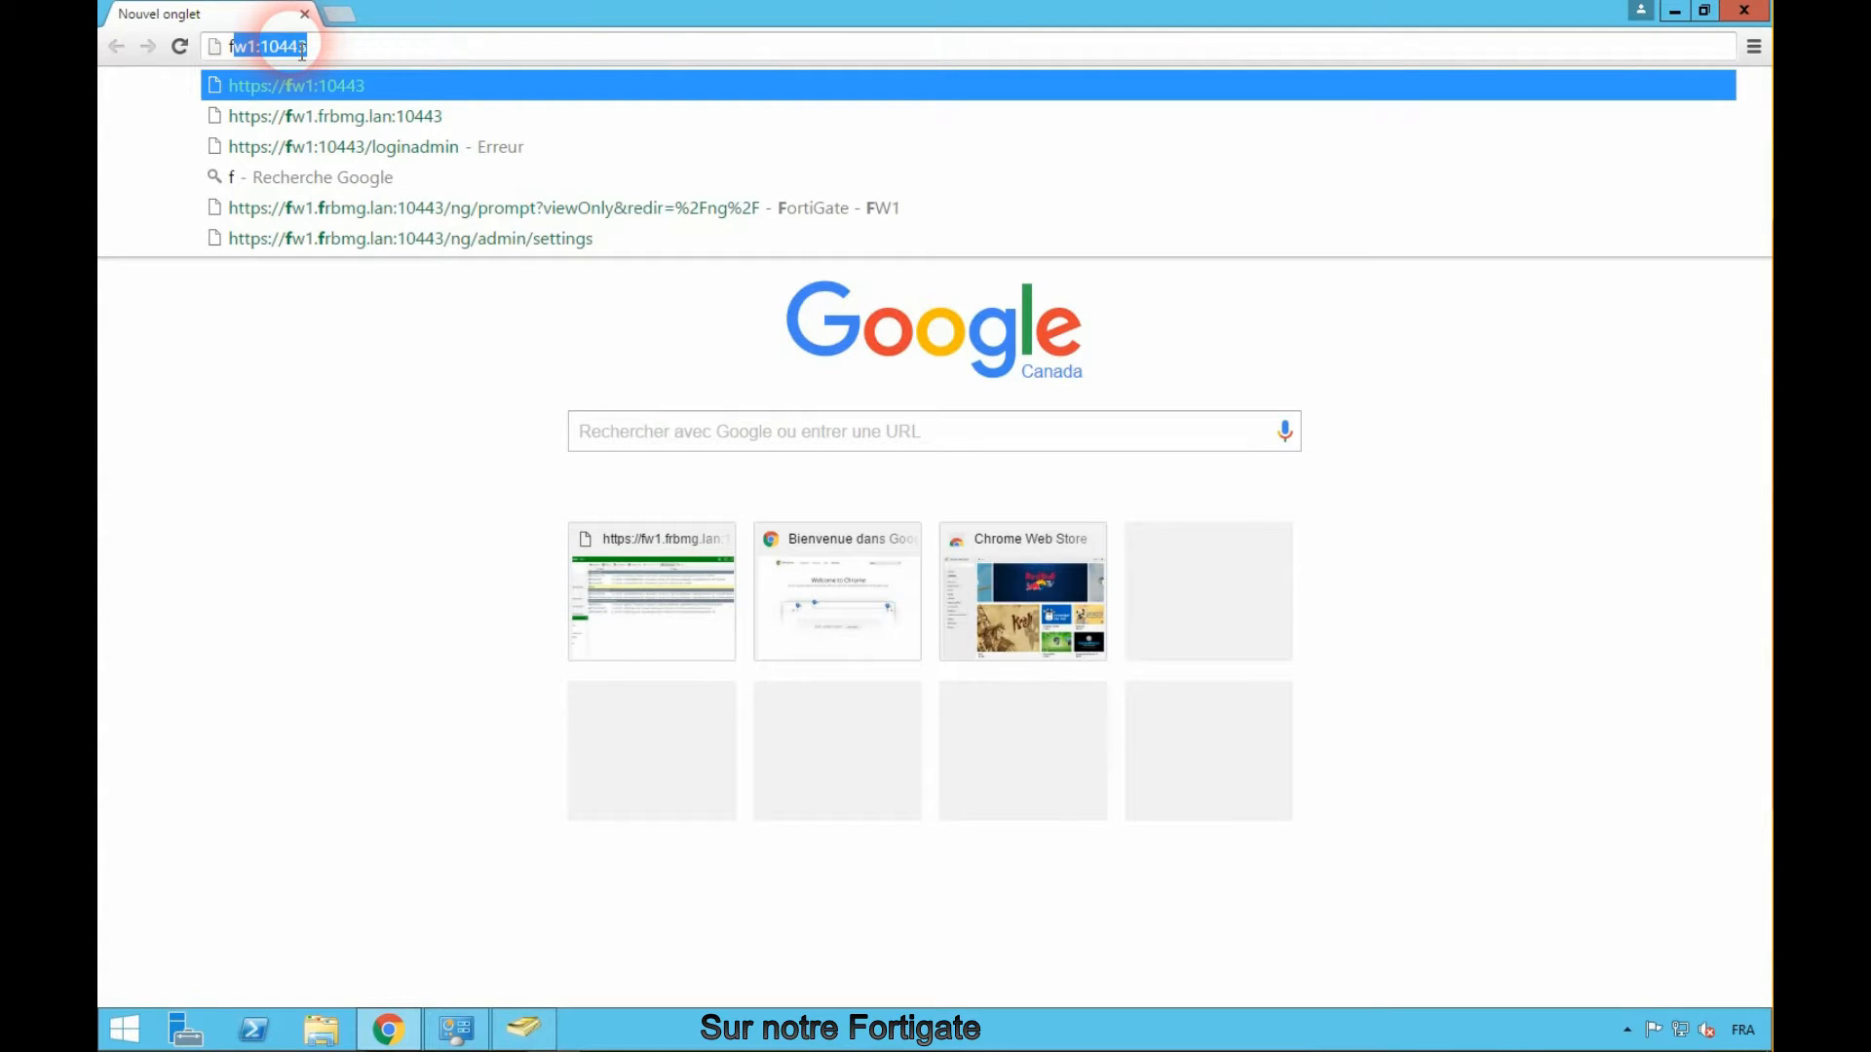
key("Return")
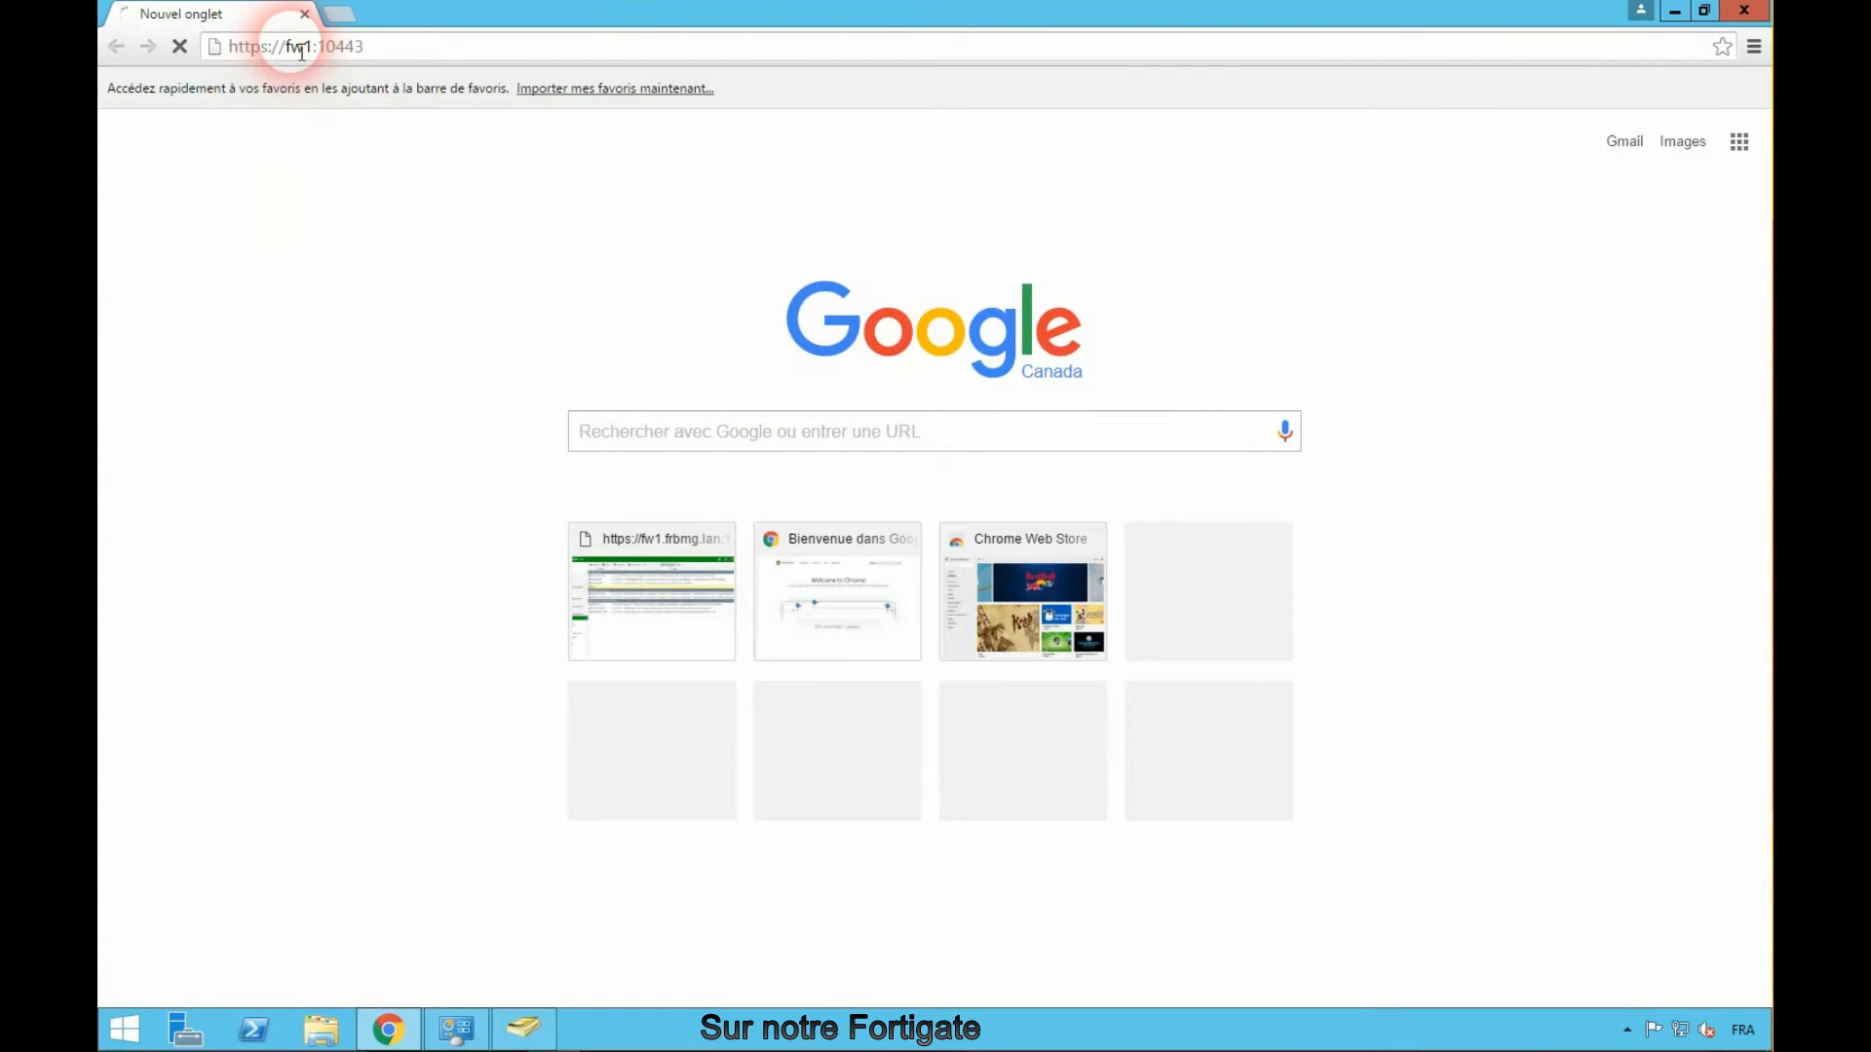
left_click(348, 51)
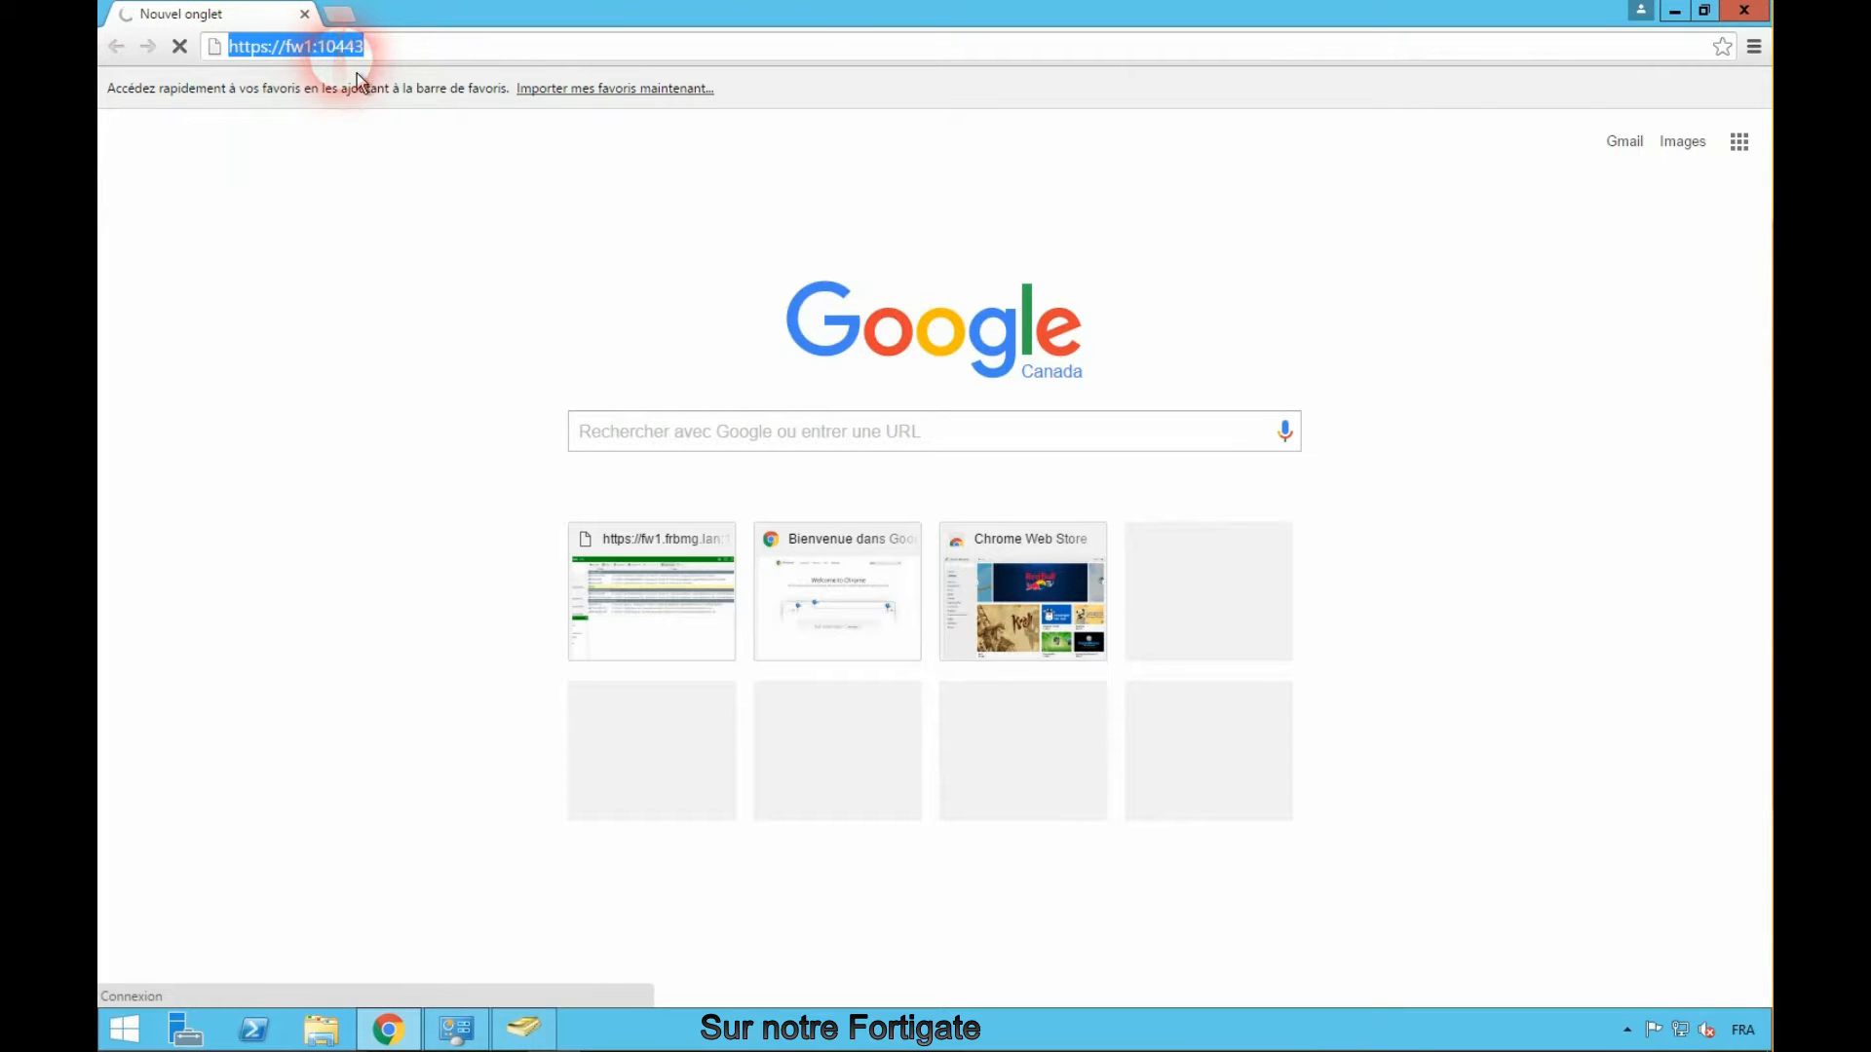
left_click(331, 46)
key("BackSpace")
key("Return")
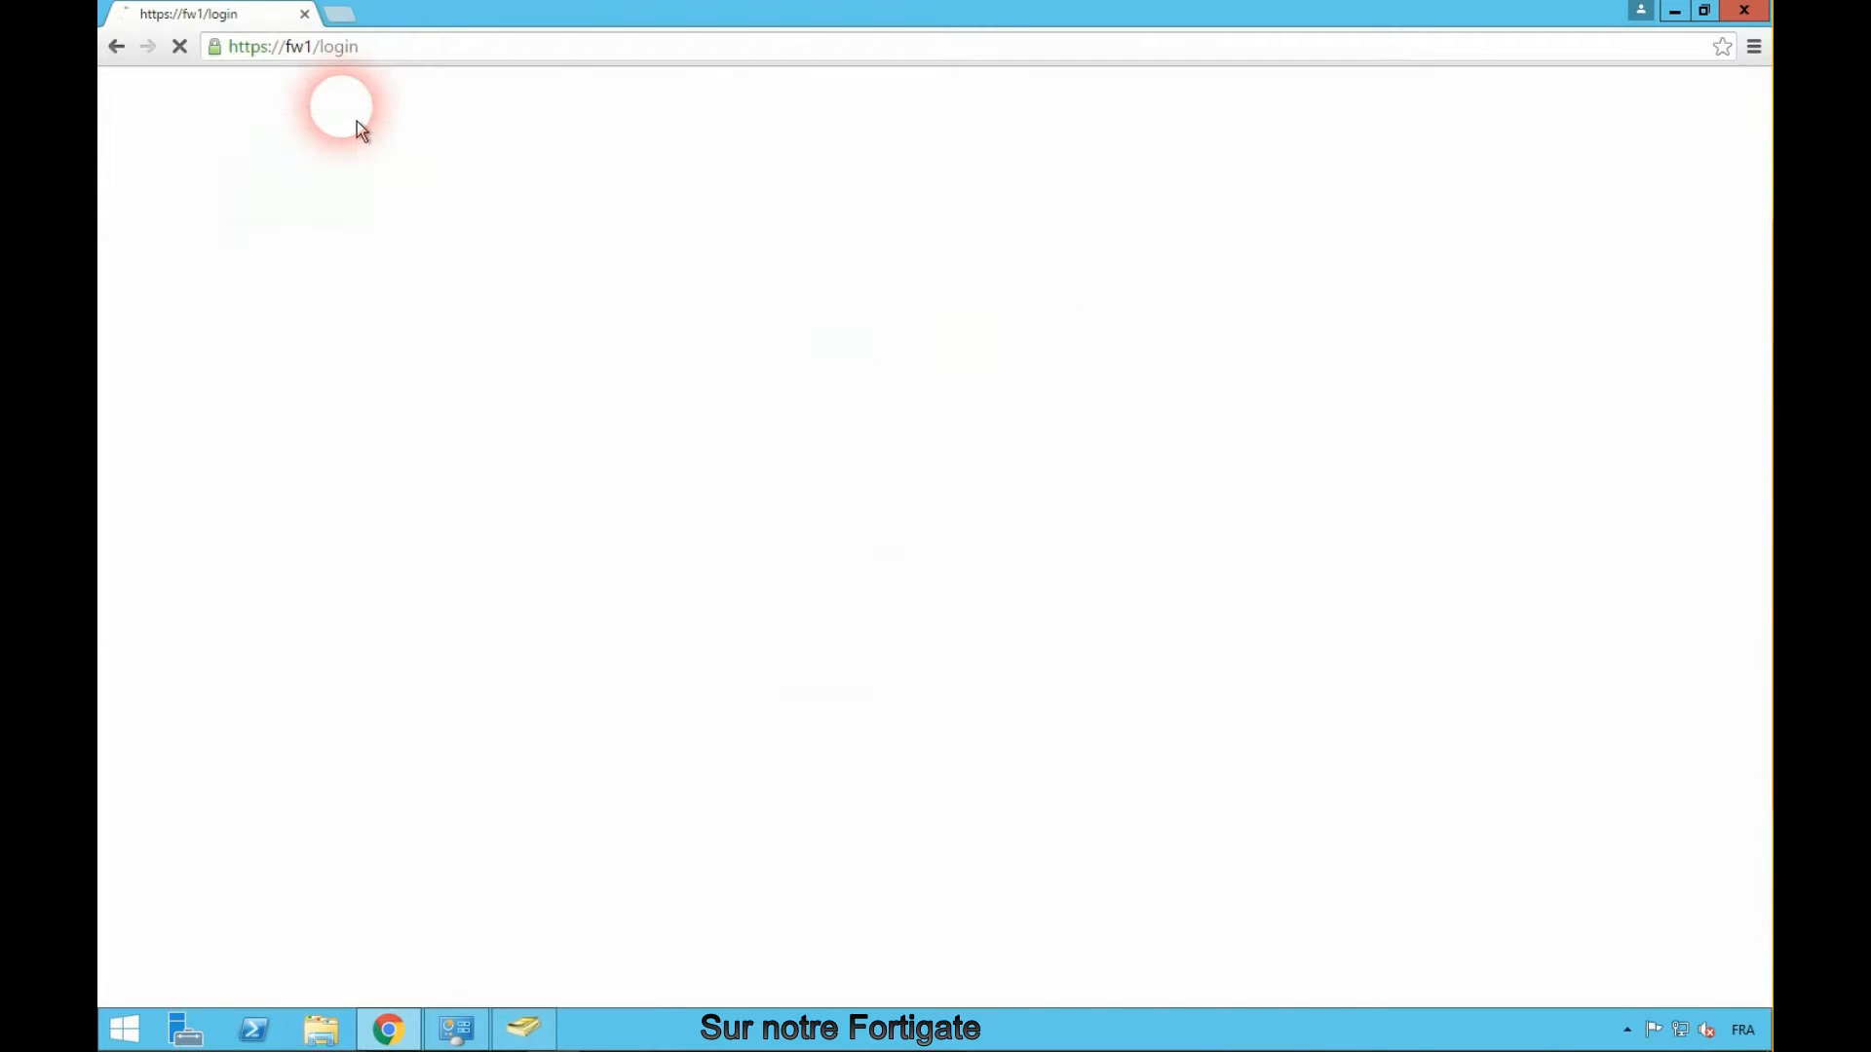
- Log in to the FortiGate as admin and decline translating the page
left_click(889, 523)
type("admin")
key("Return")
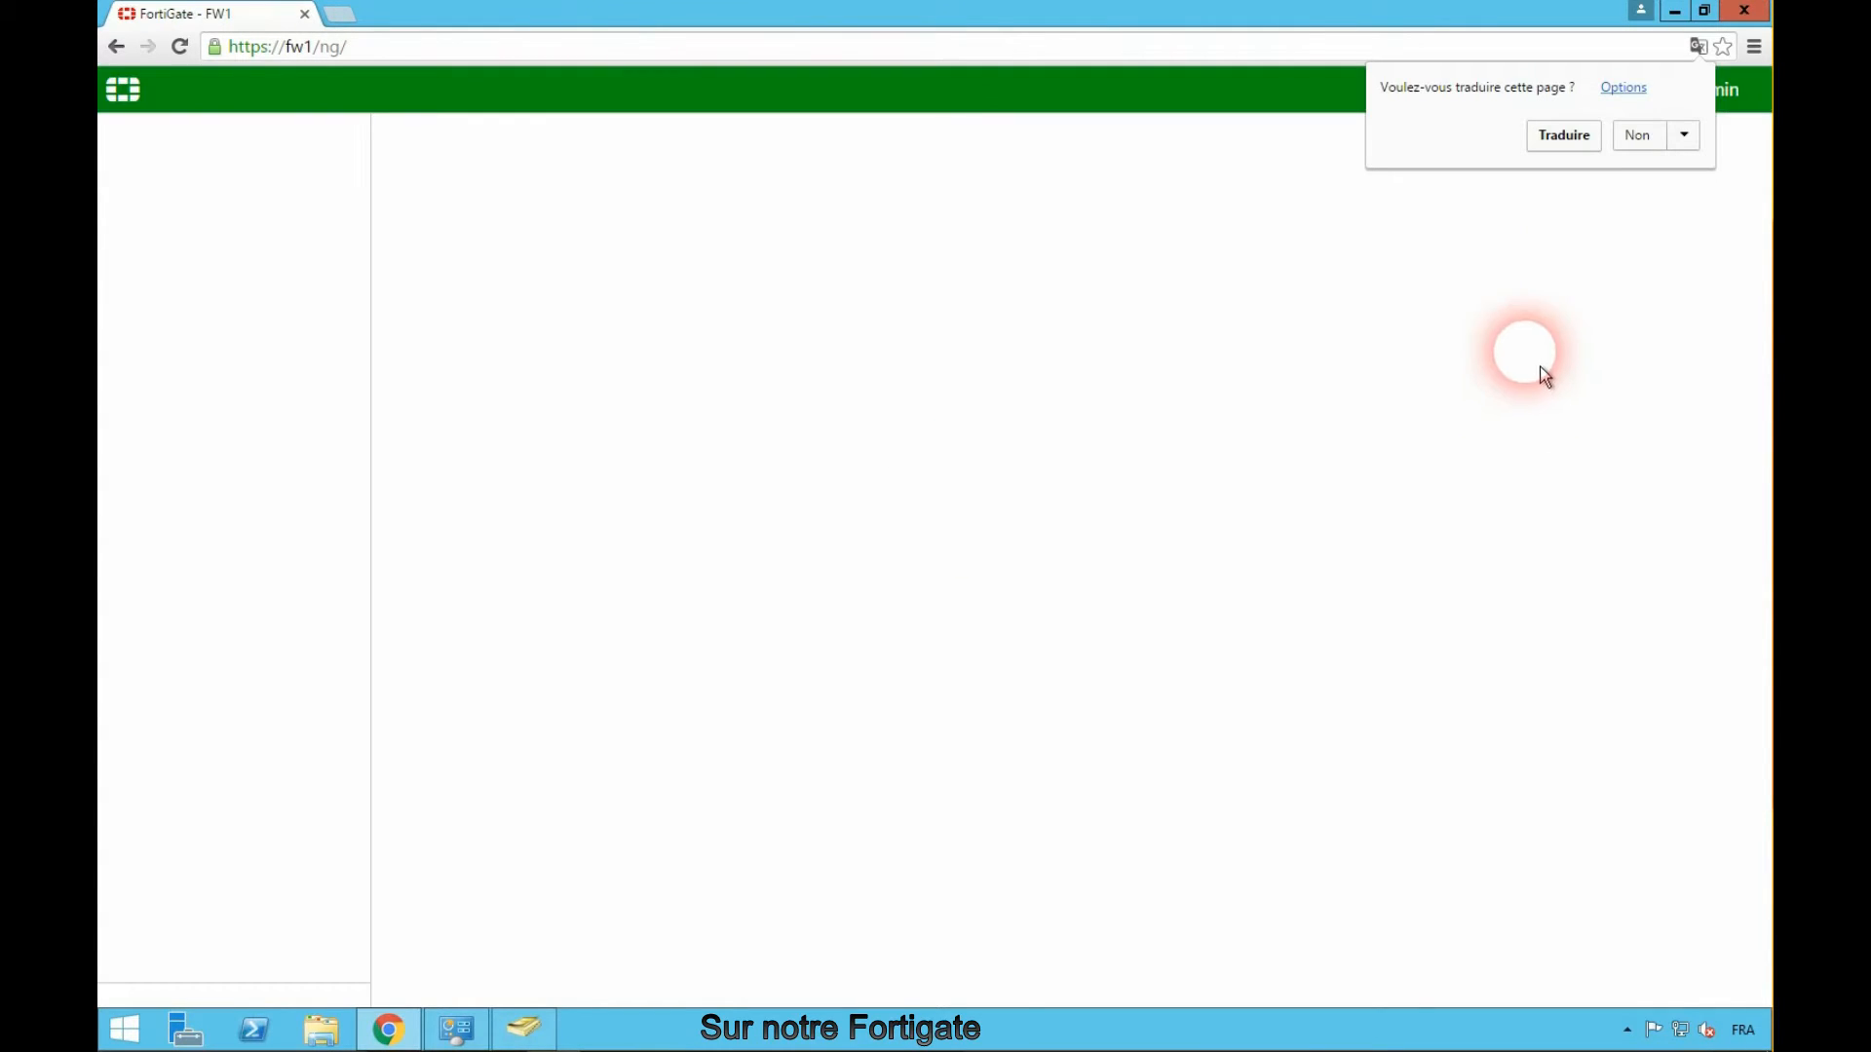
left_click(1643, 146)
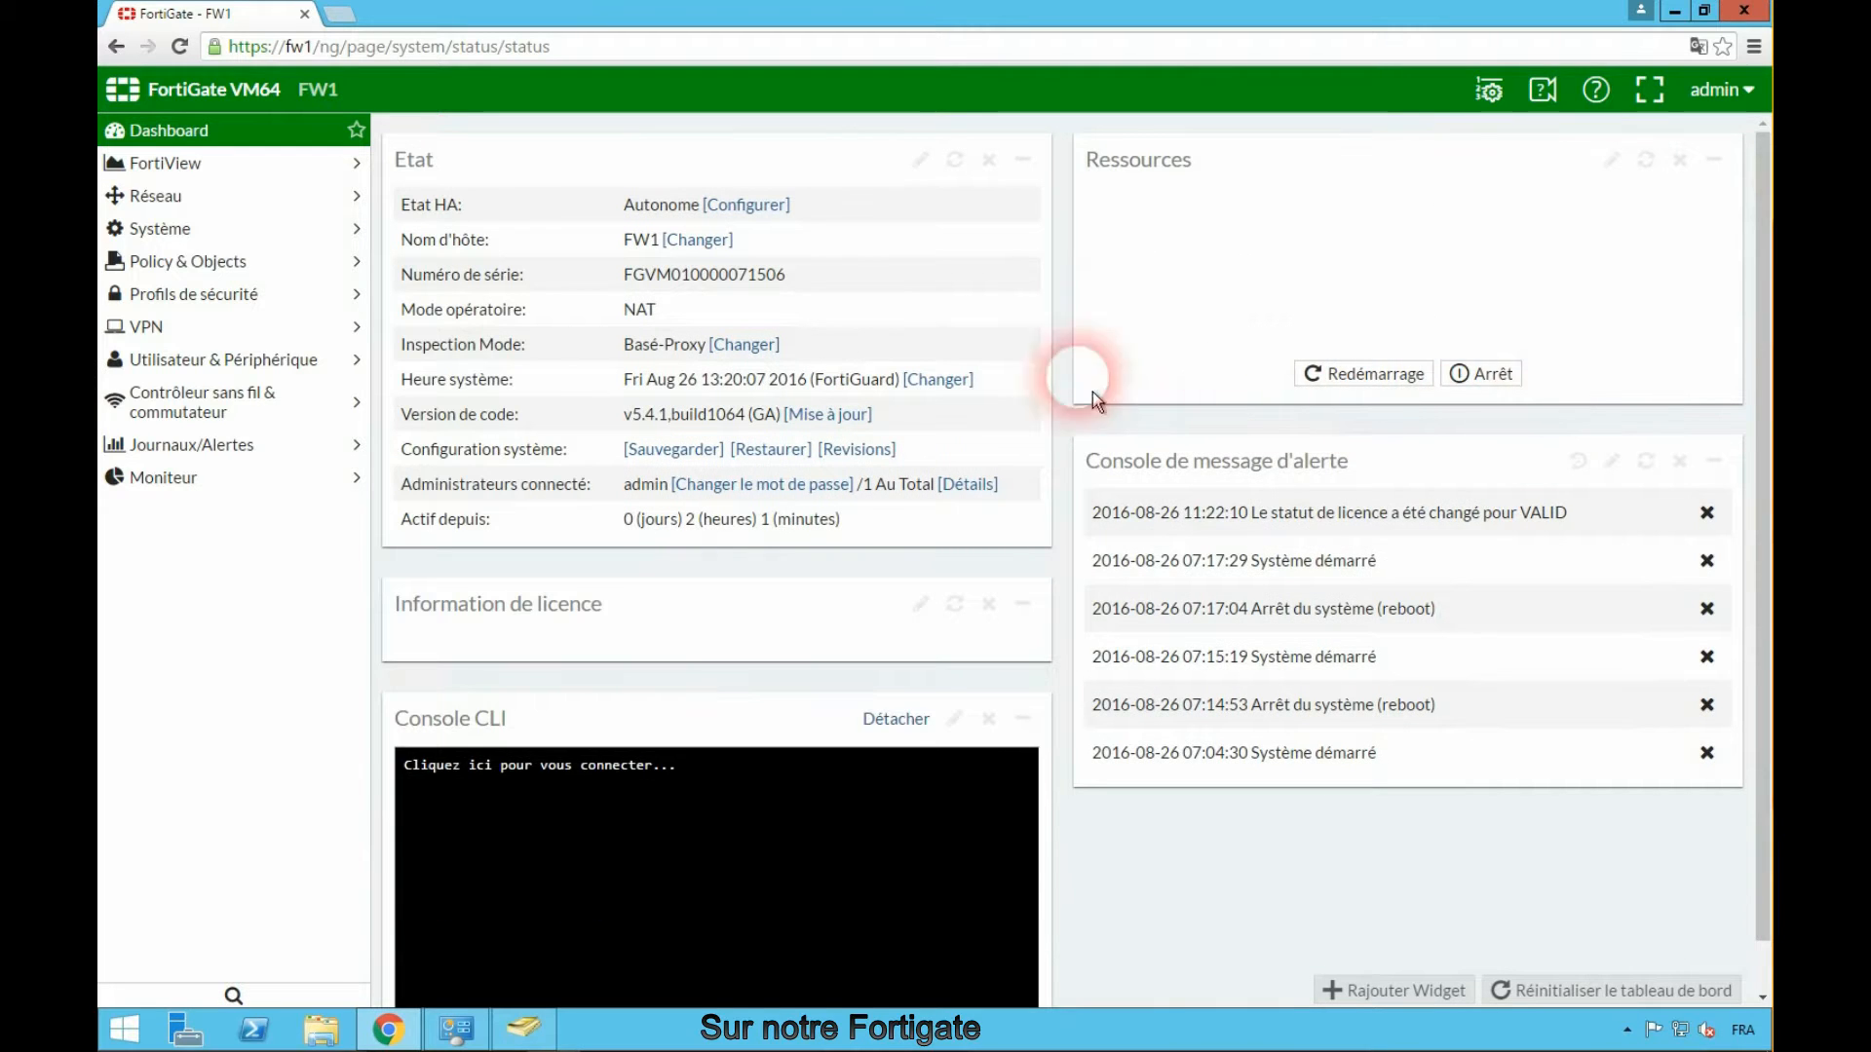
- Create a new LDAP server named AD at 192.168.30.10 with the Regulière bind type
left_click(239, 362)
left_click(191, 597)
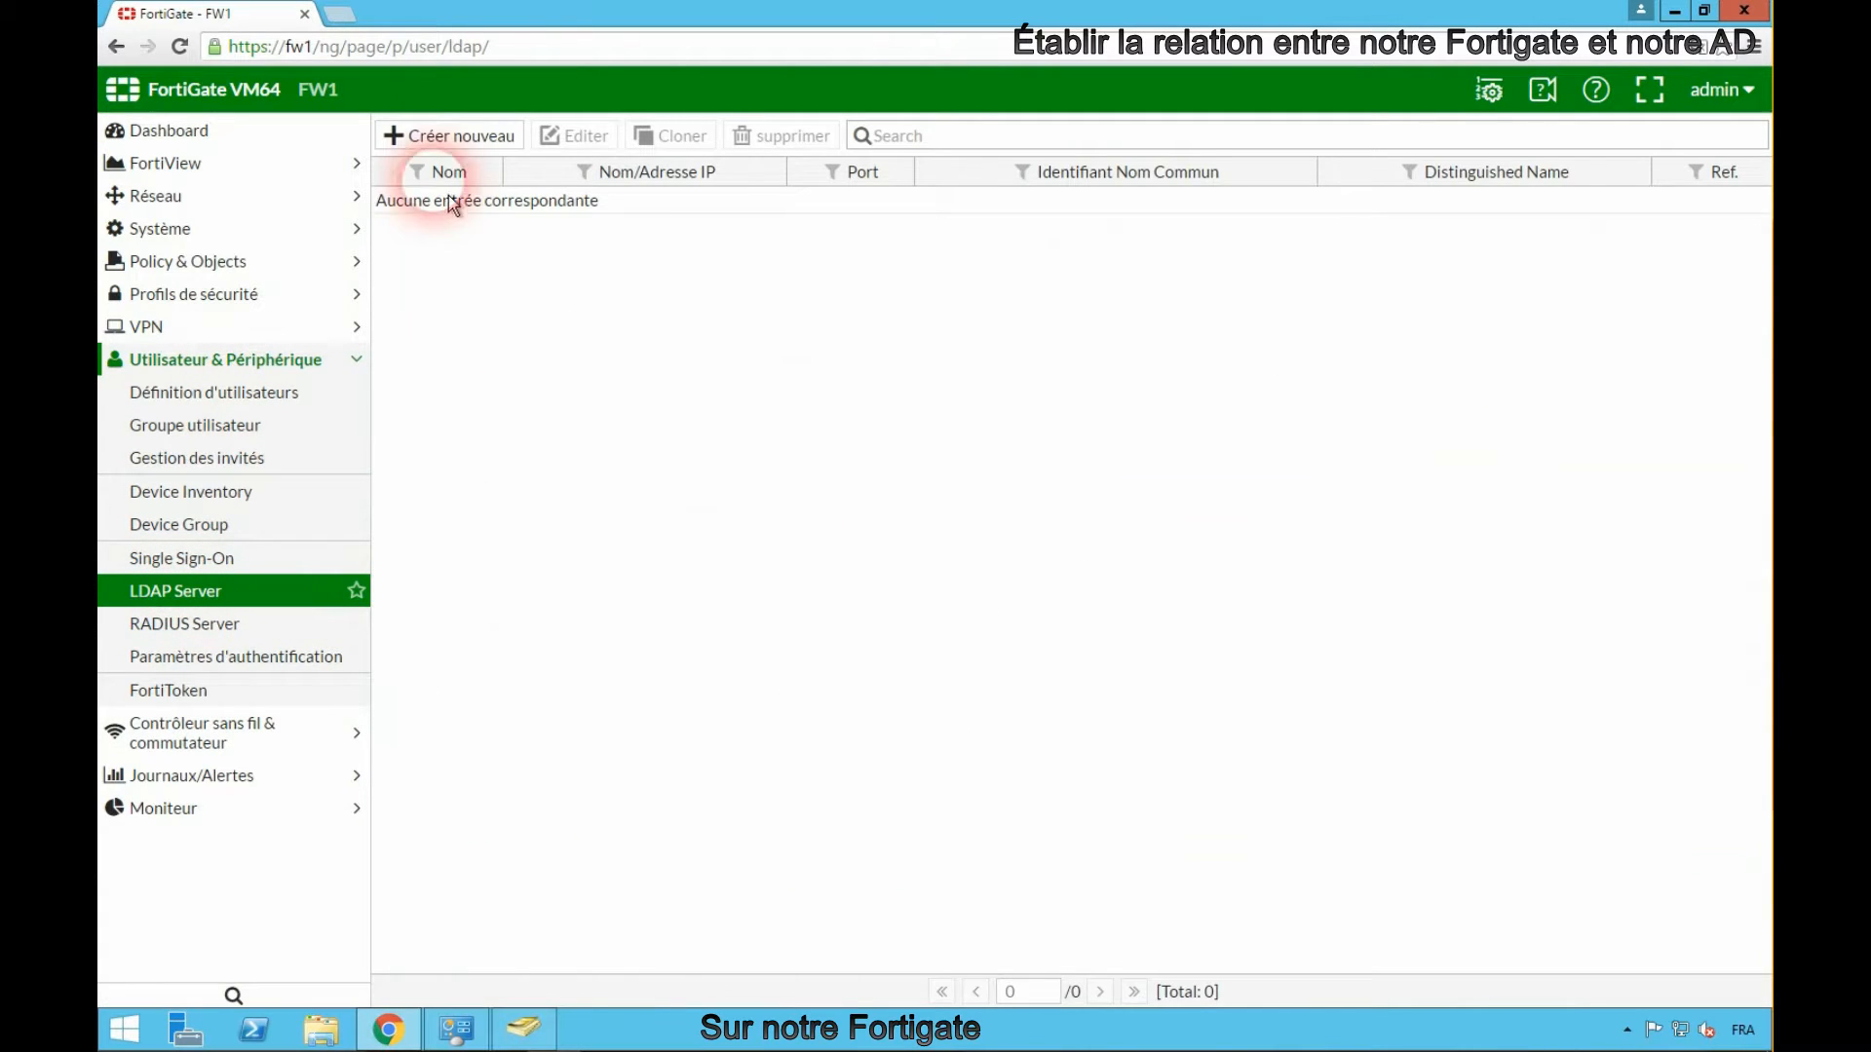
left_click(450, 136)
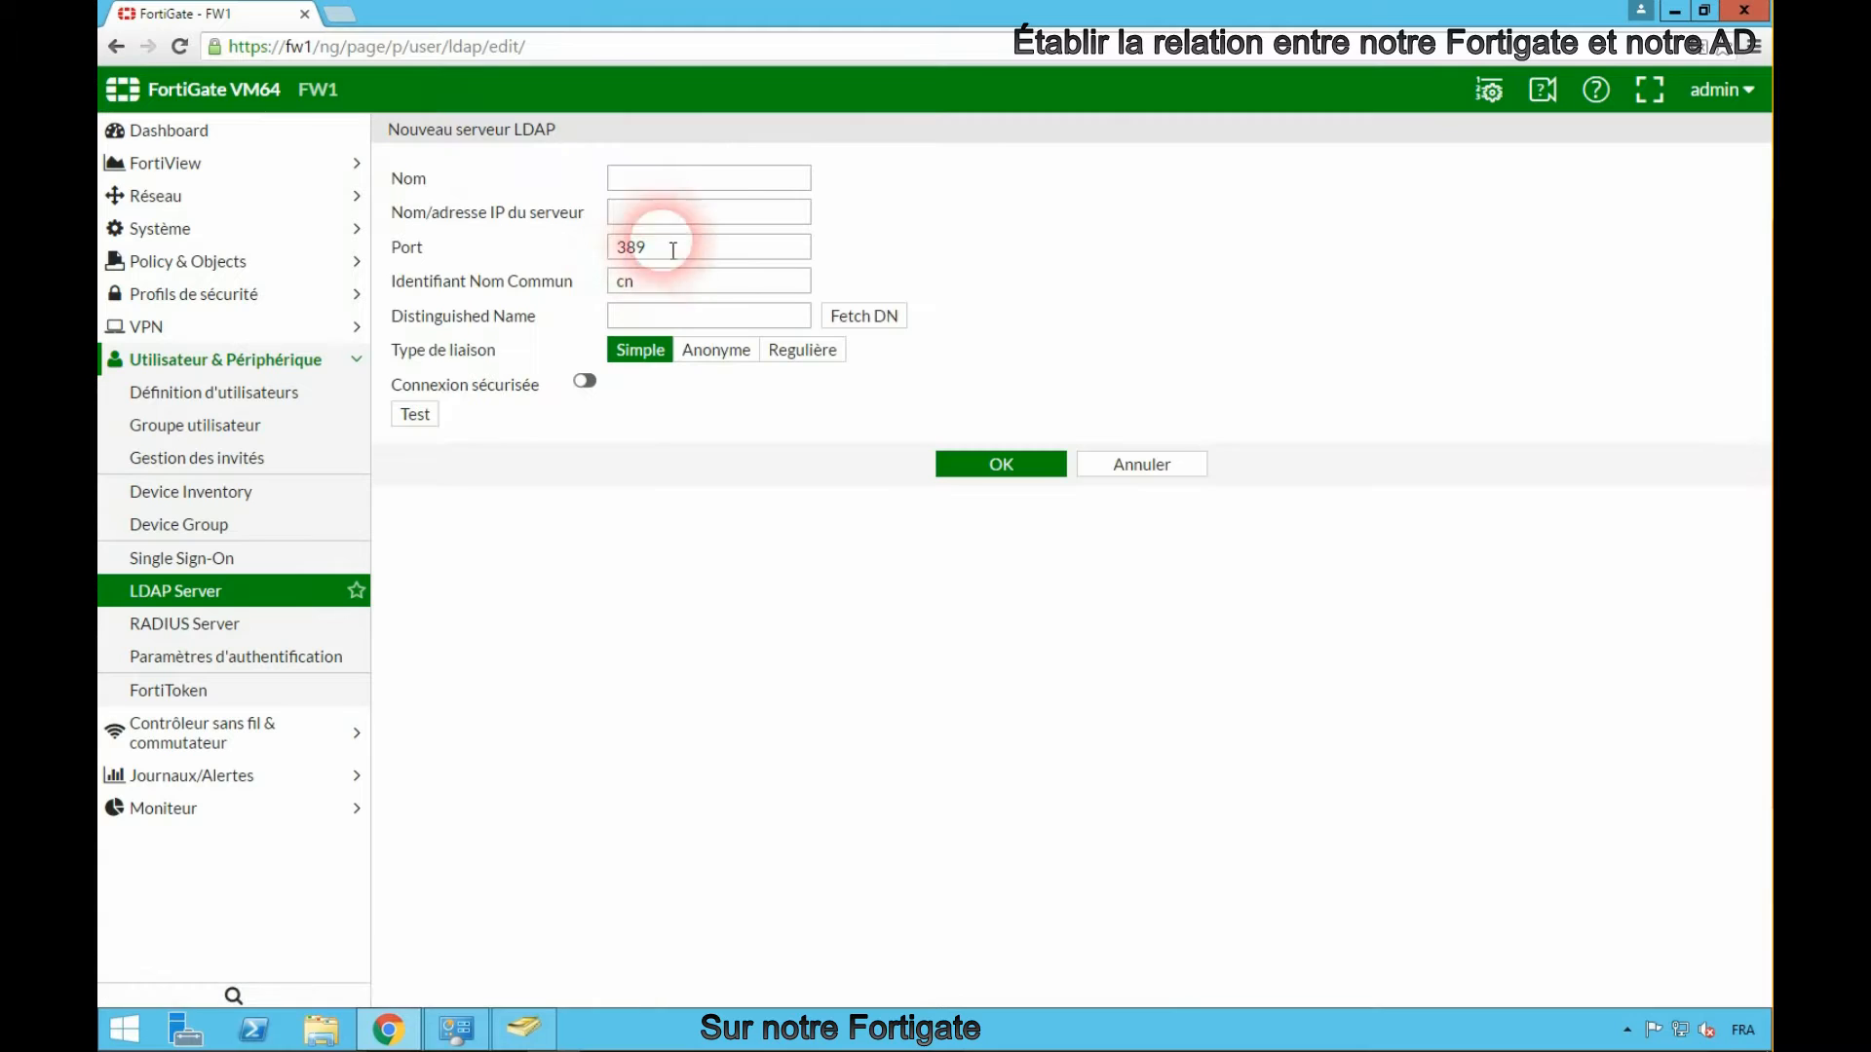
left_click(651, 186)
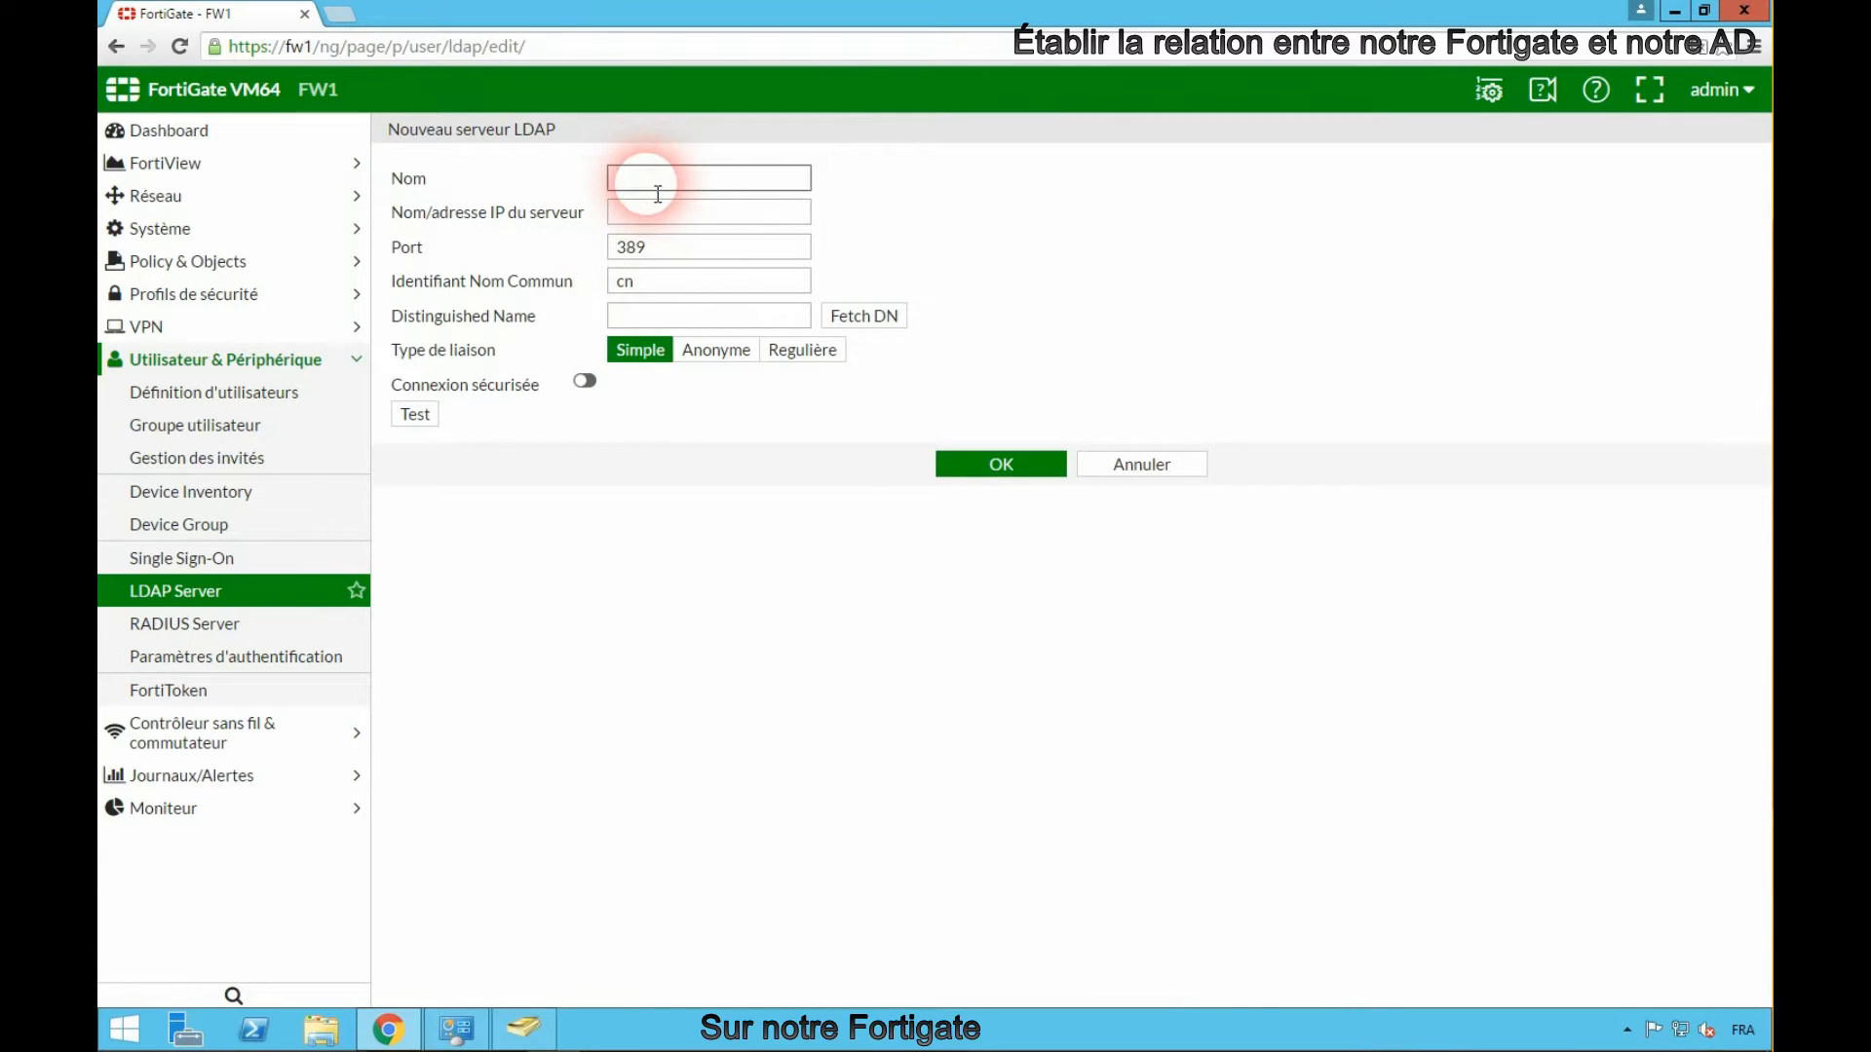
type("AD")
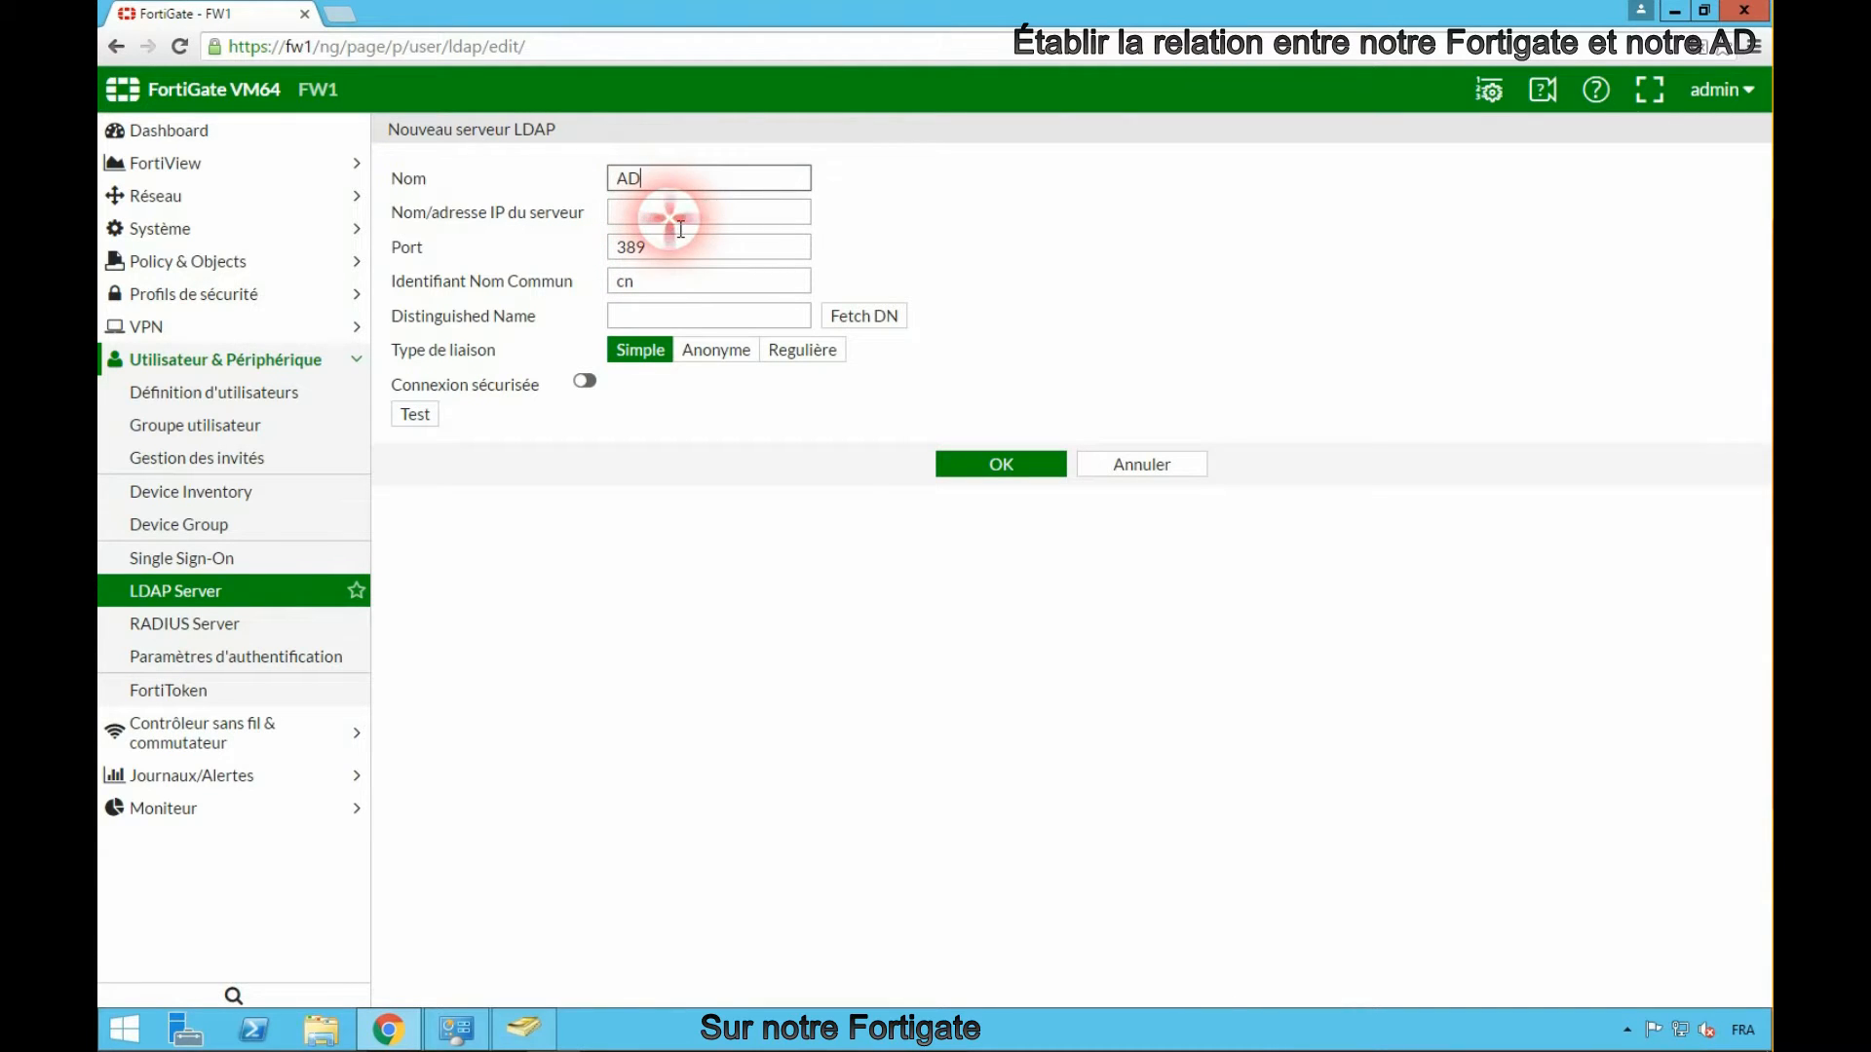
left_click(670, 216)
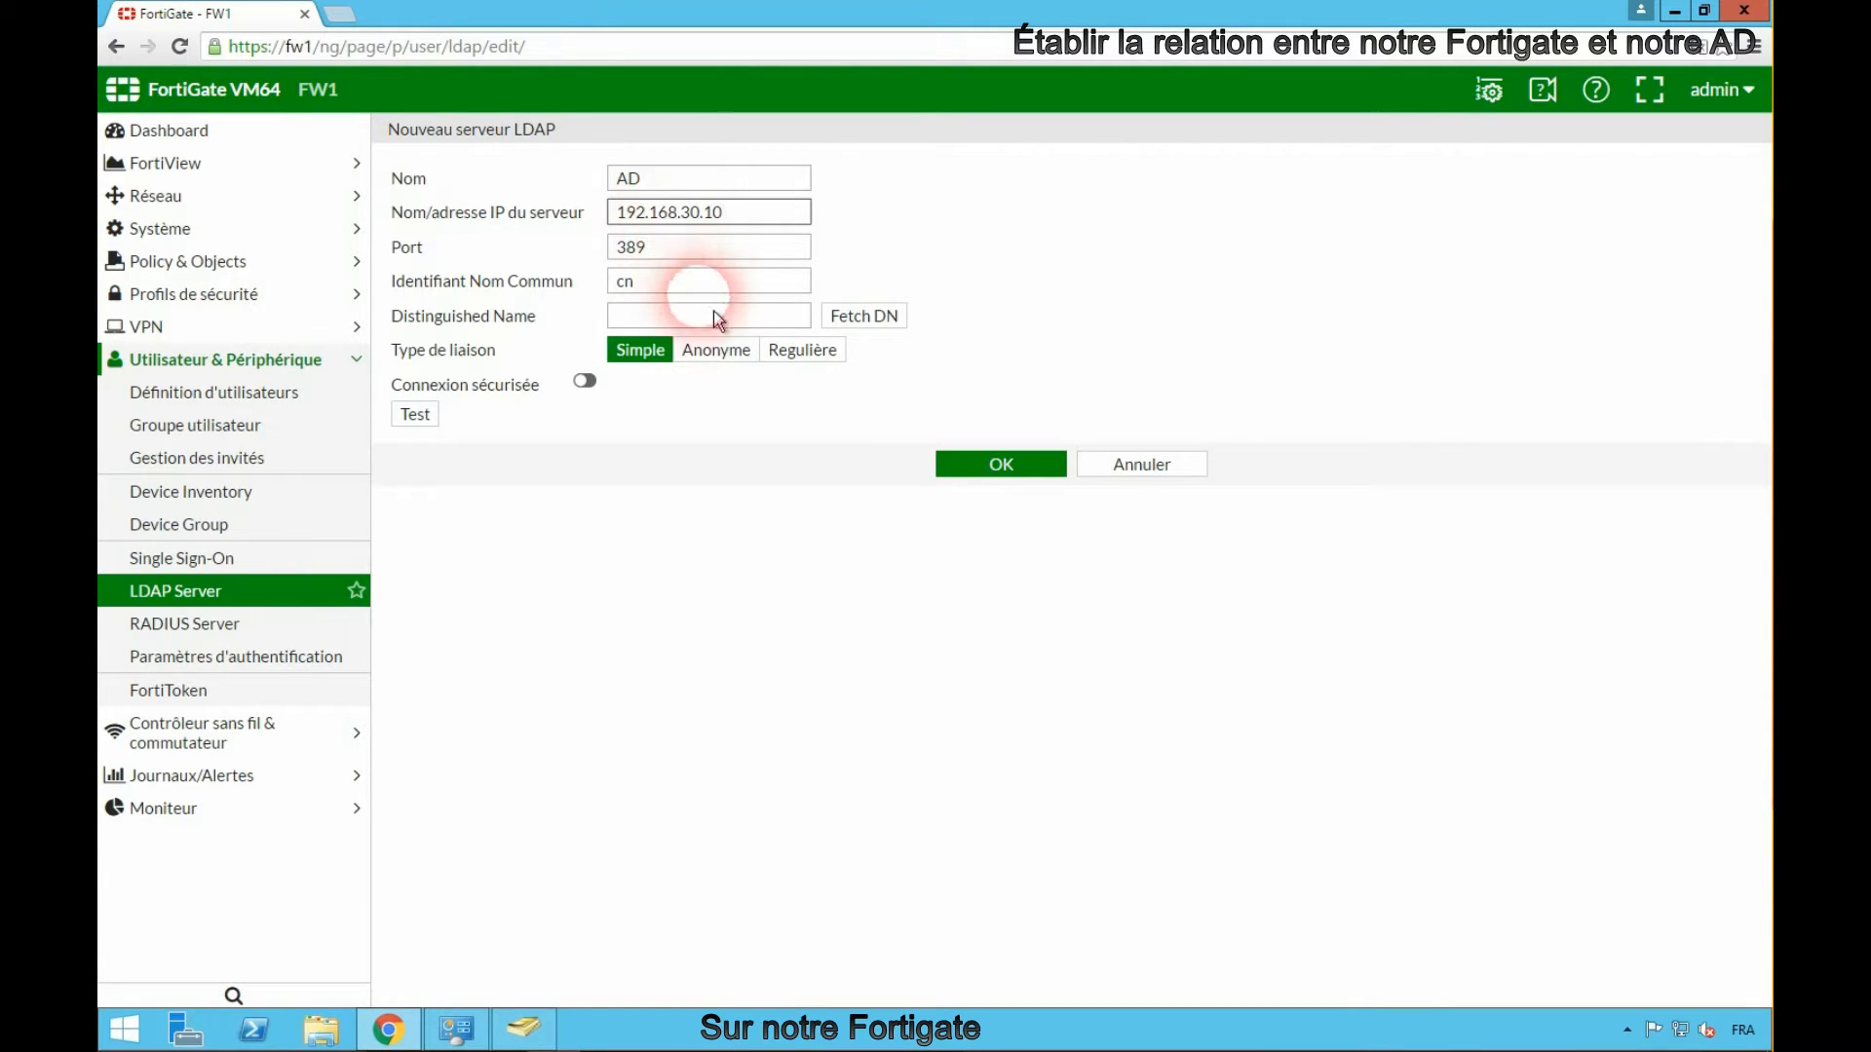
left_click(790, 351)
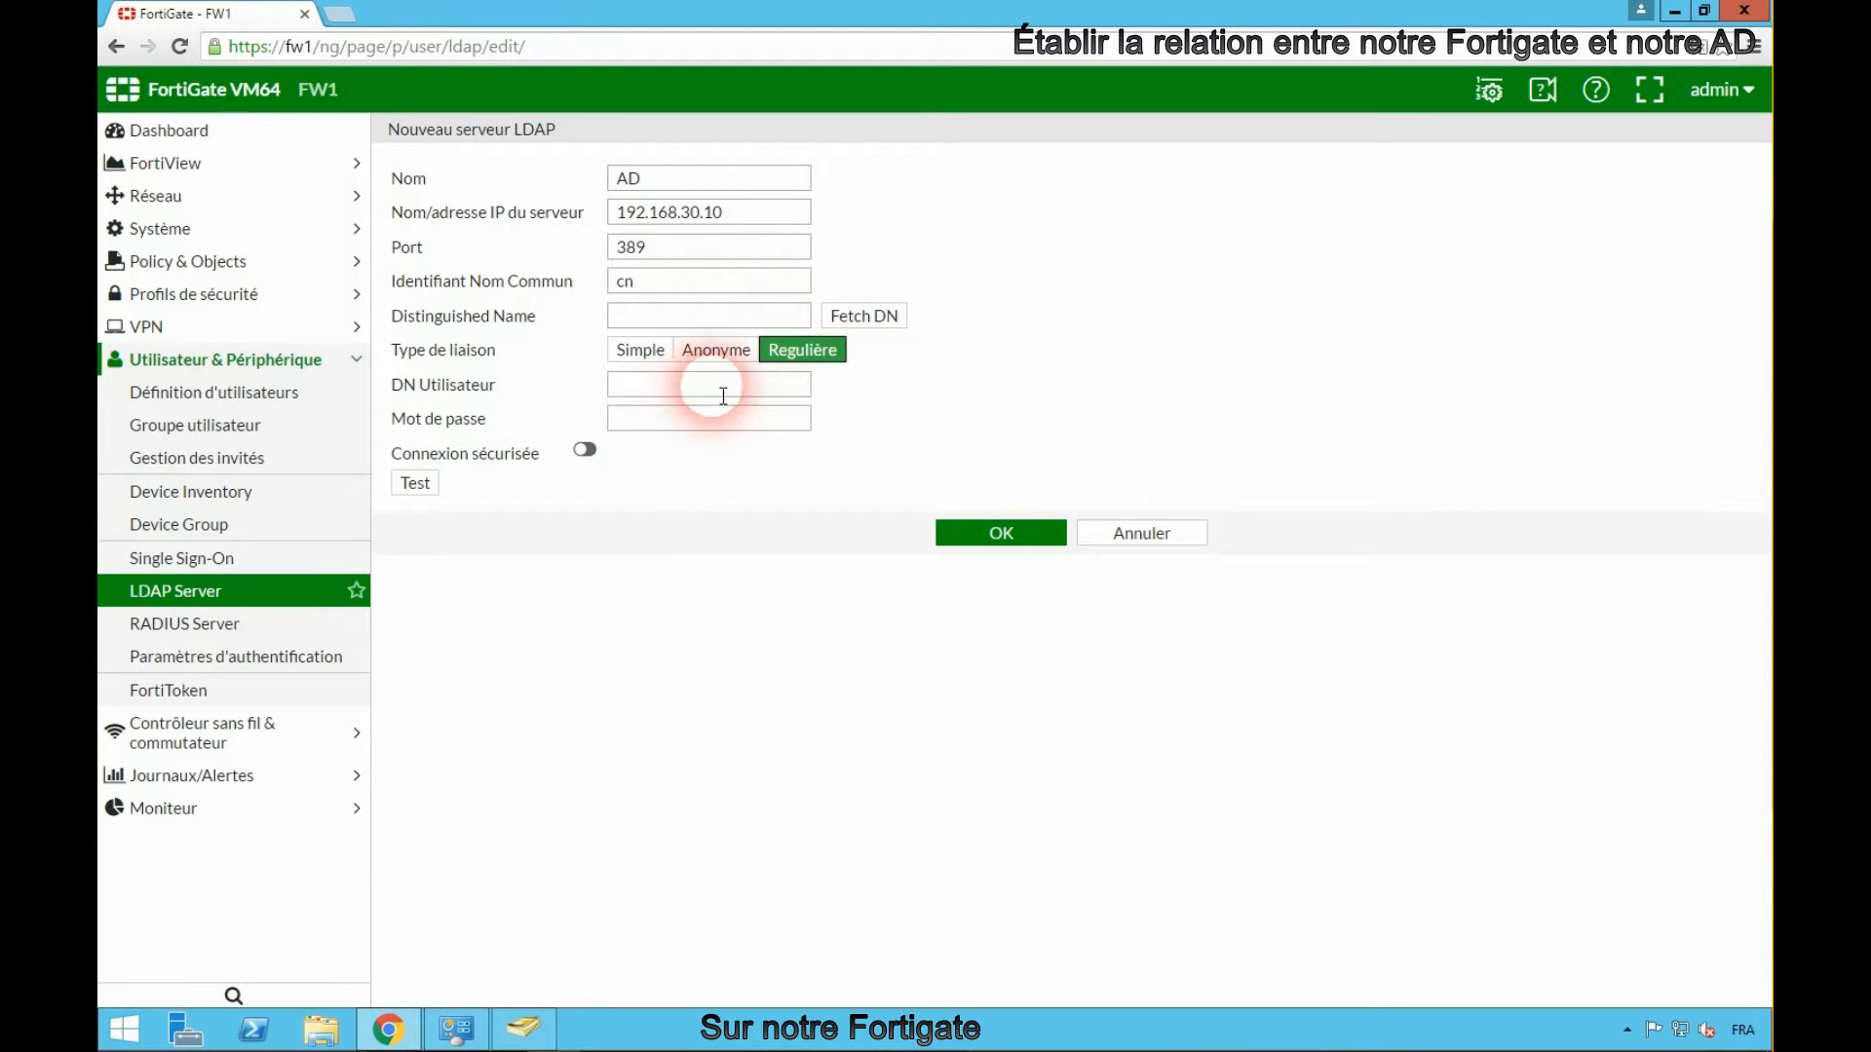
- Switch to Active Directory Users and Computers and open the SVC LDAP account's distinguishedName attribute to copy its value
left_click(540, 1044)
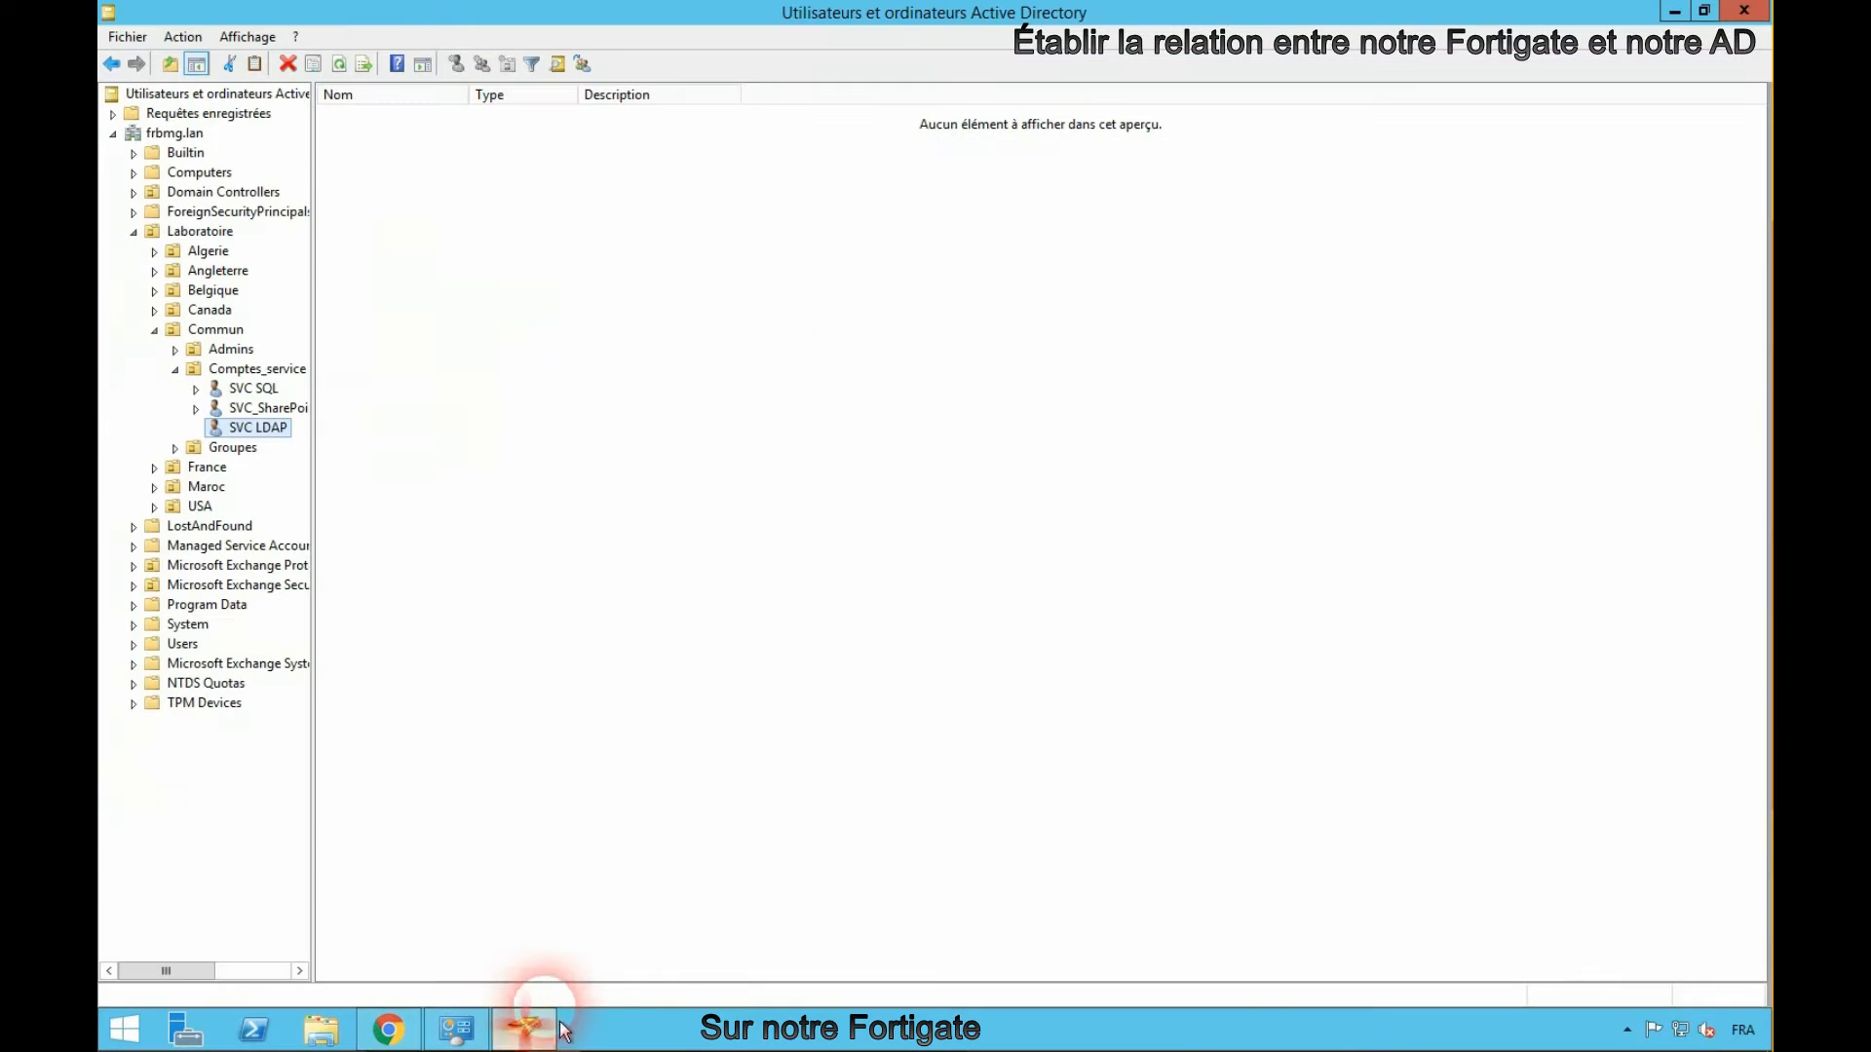
right_click(263, 432)
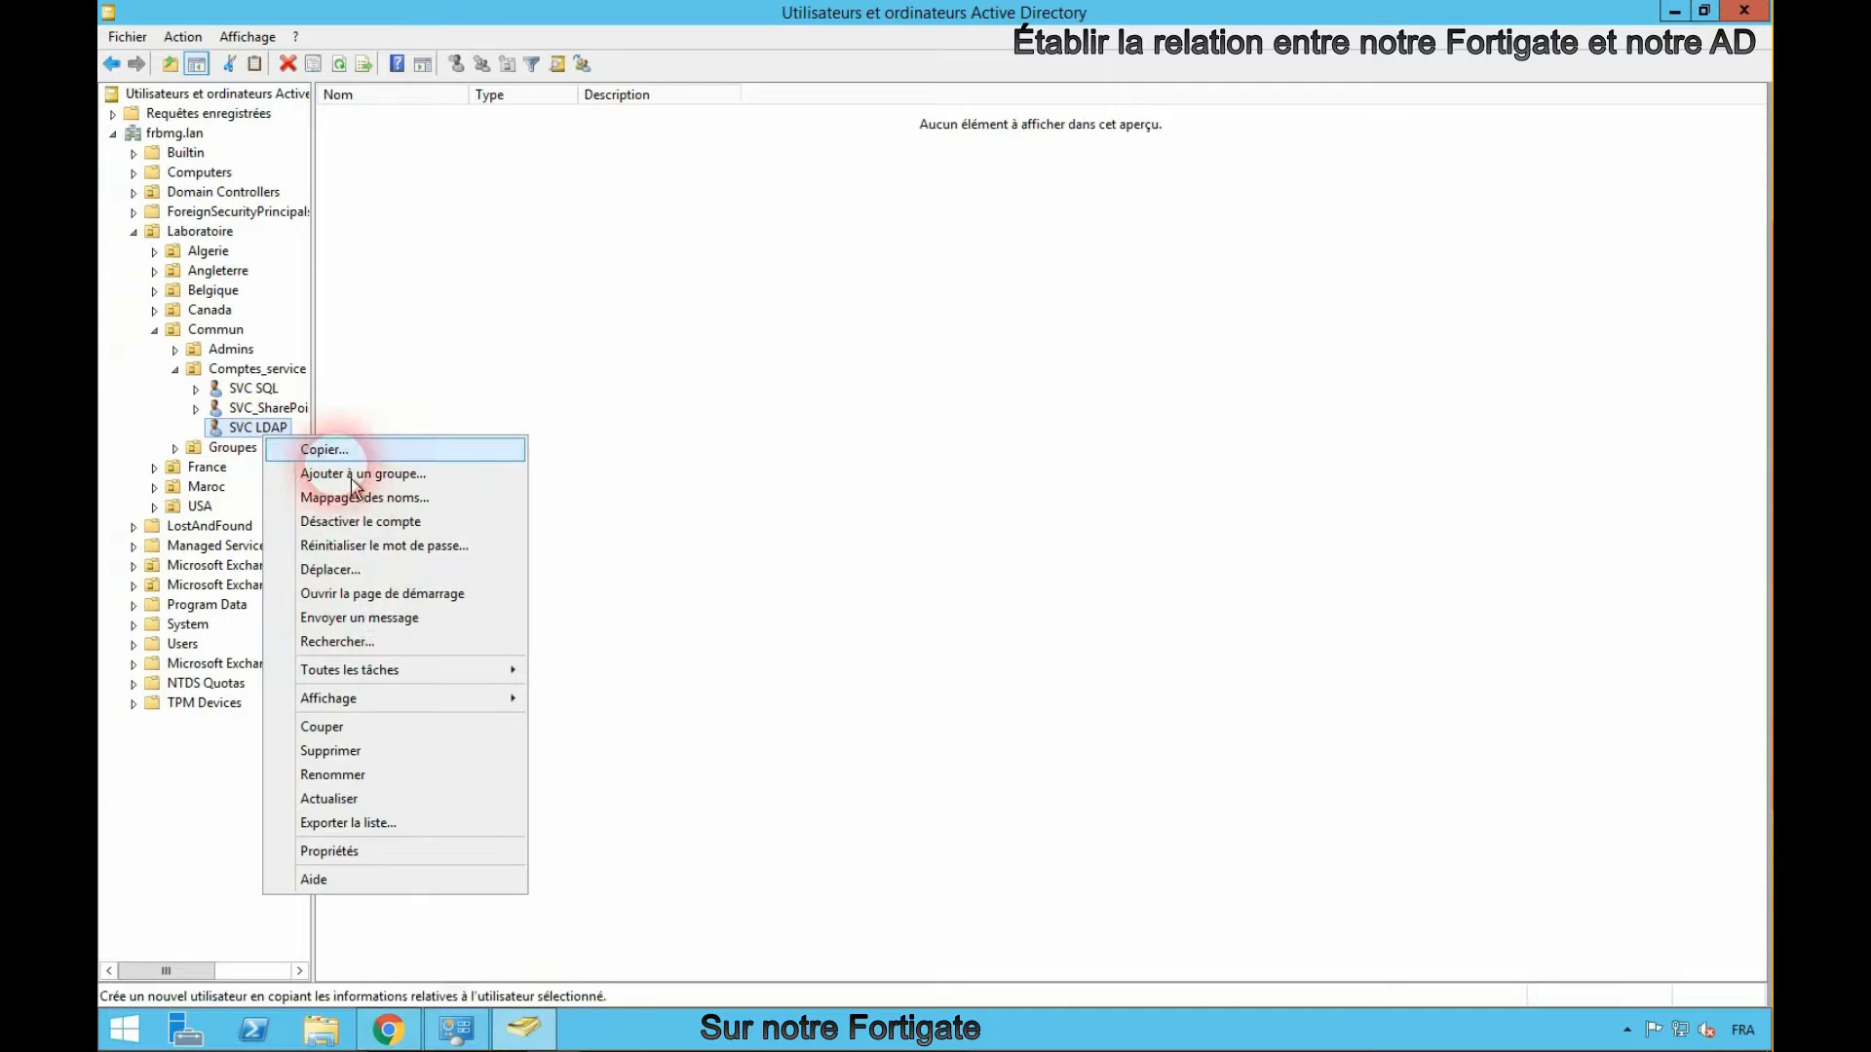
left_click(365, 851)
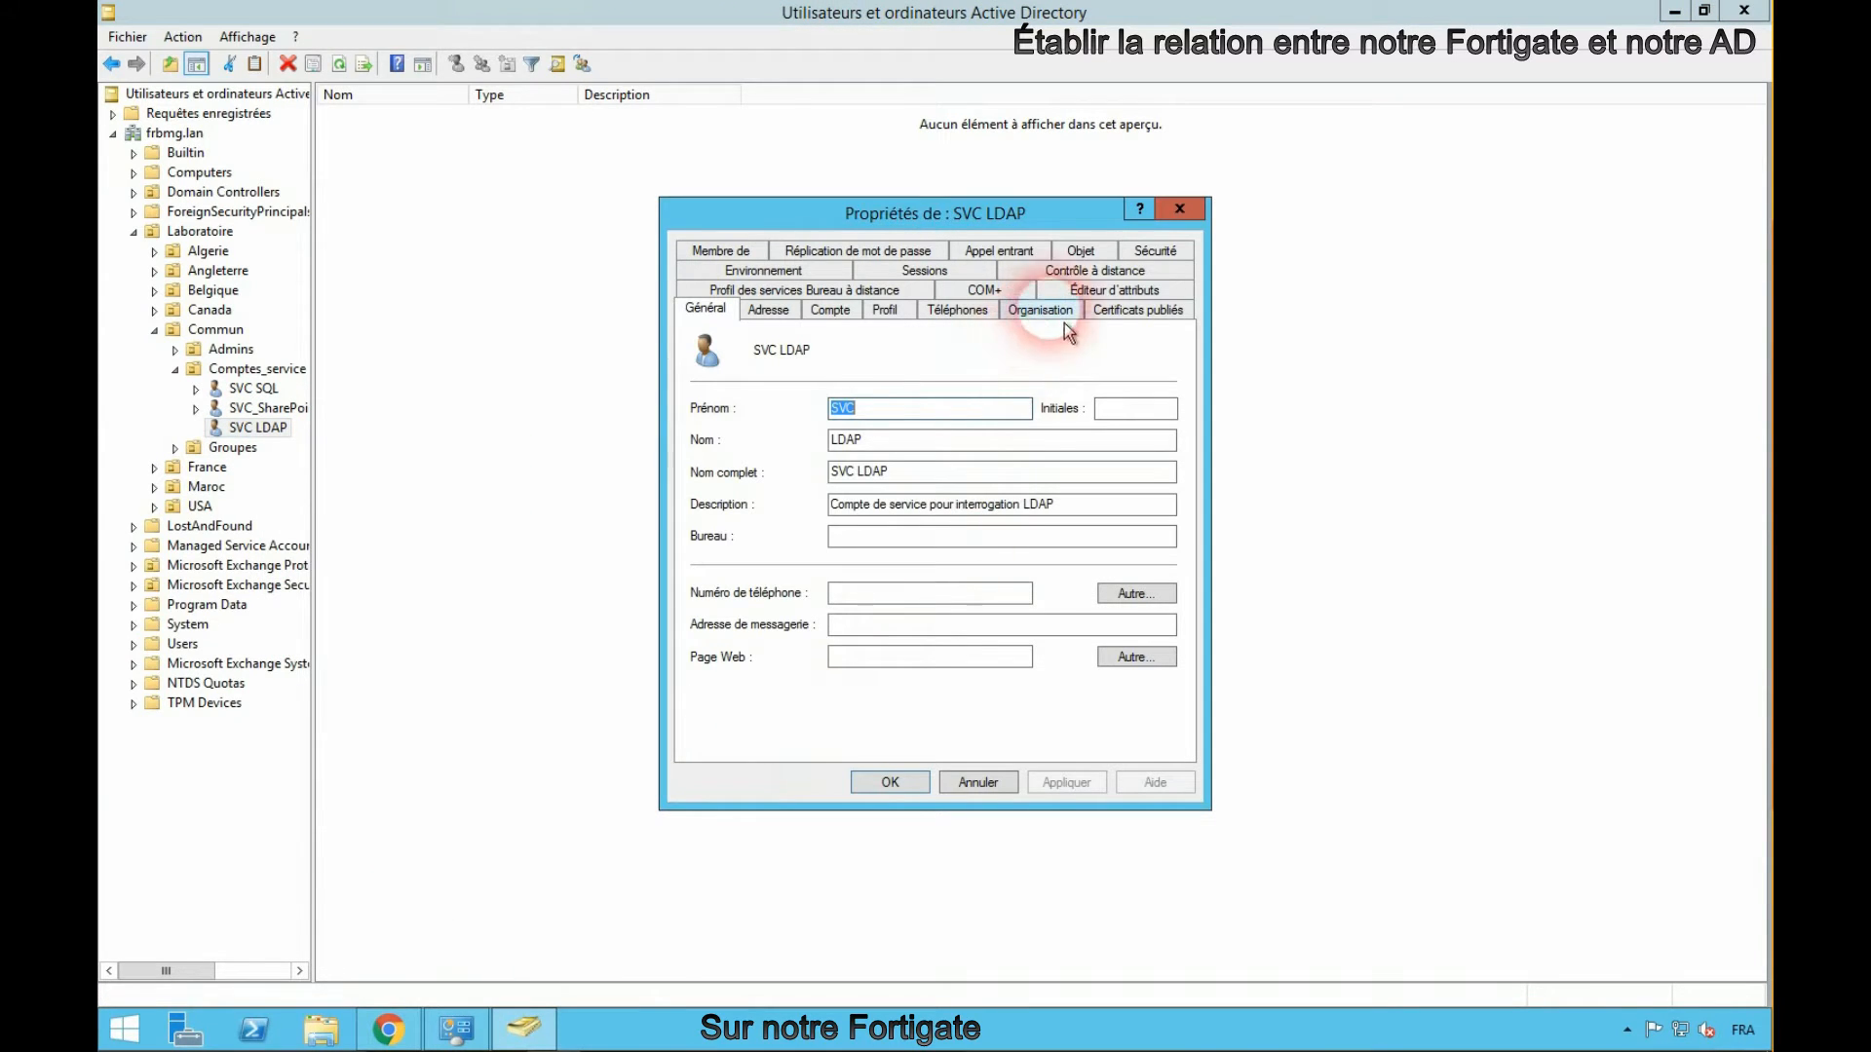
left_click(1089, 289)
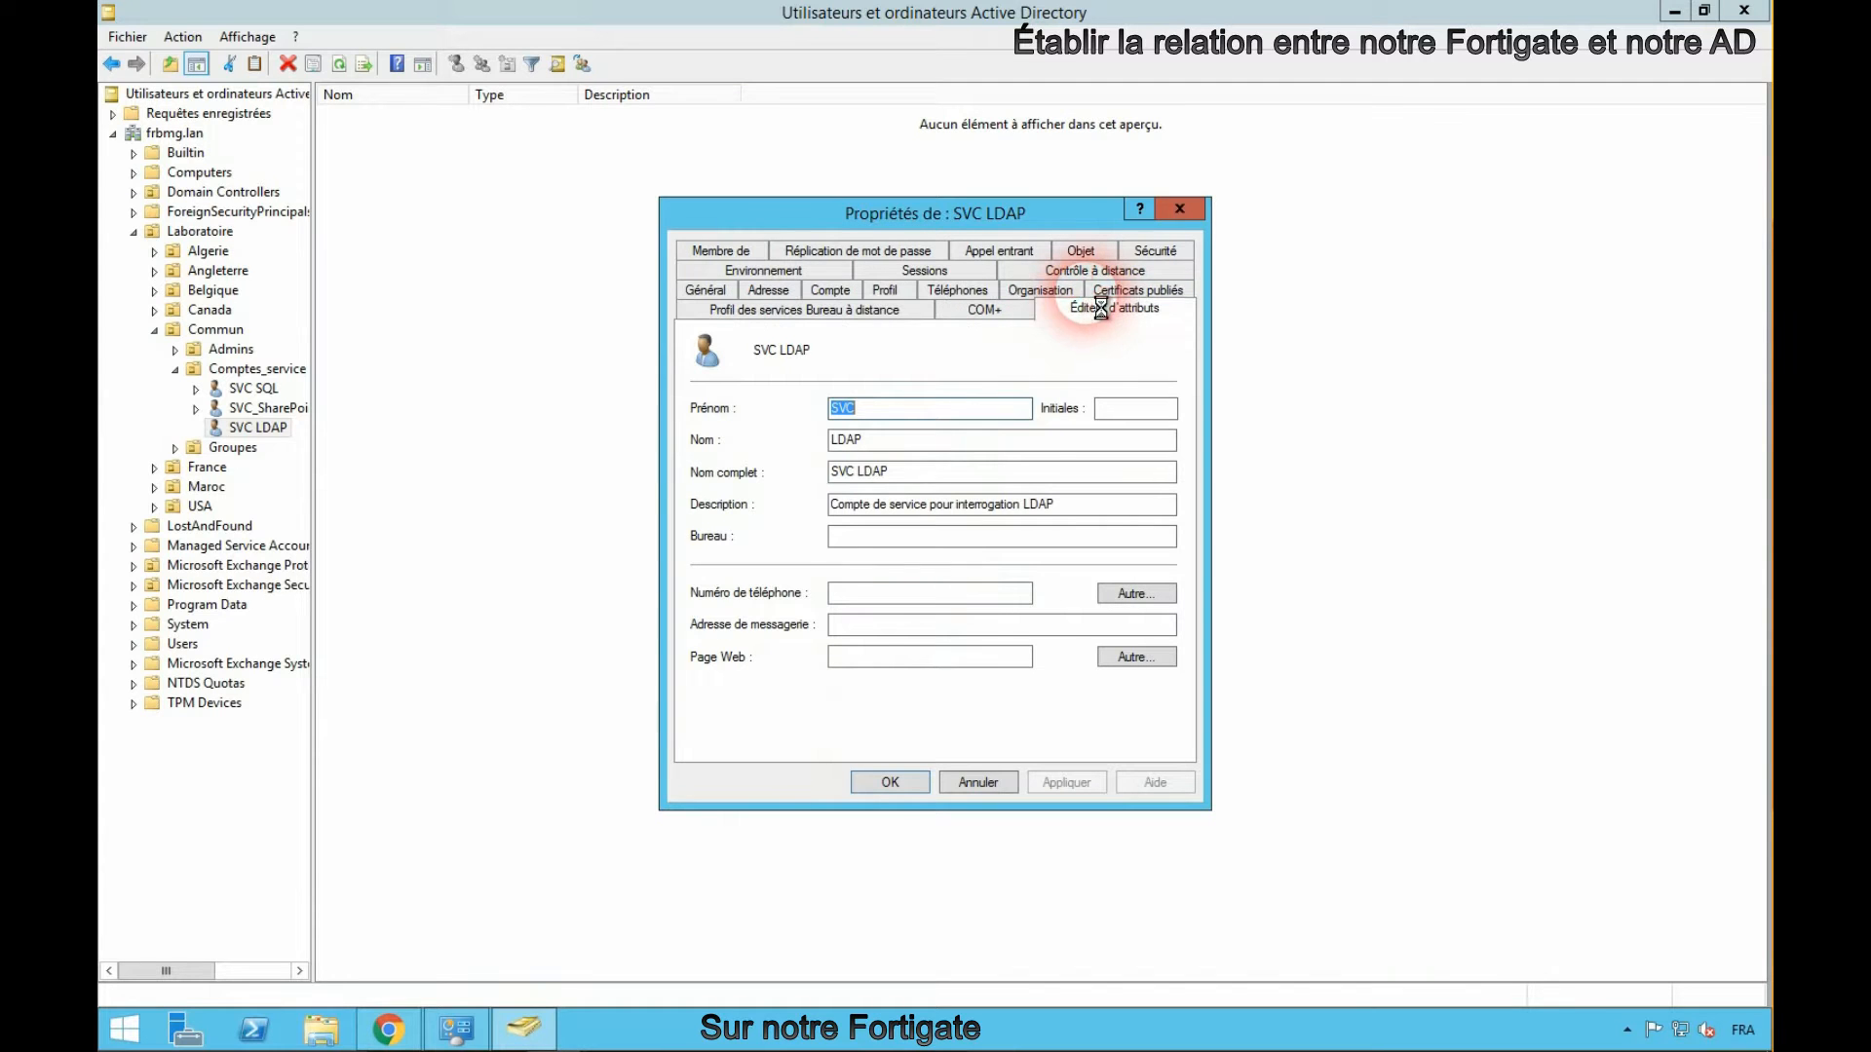
scroll(1082, 464, "down", 15)
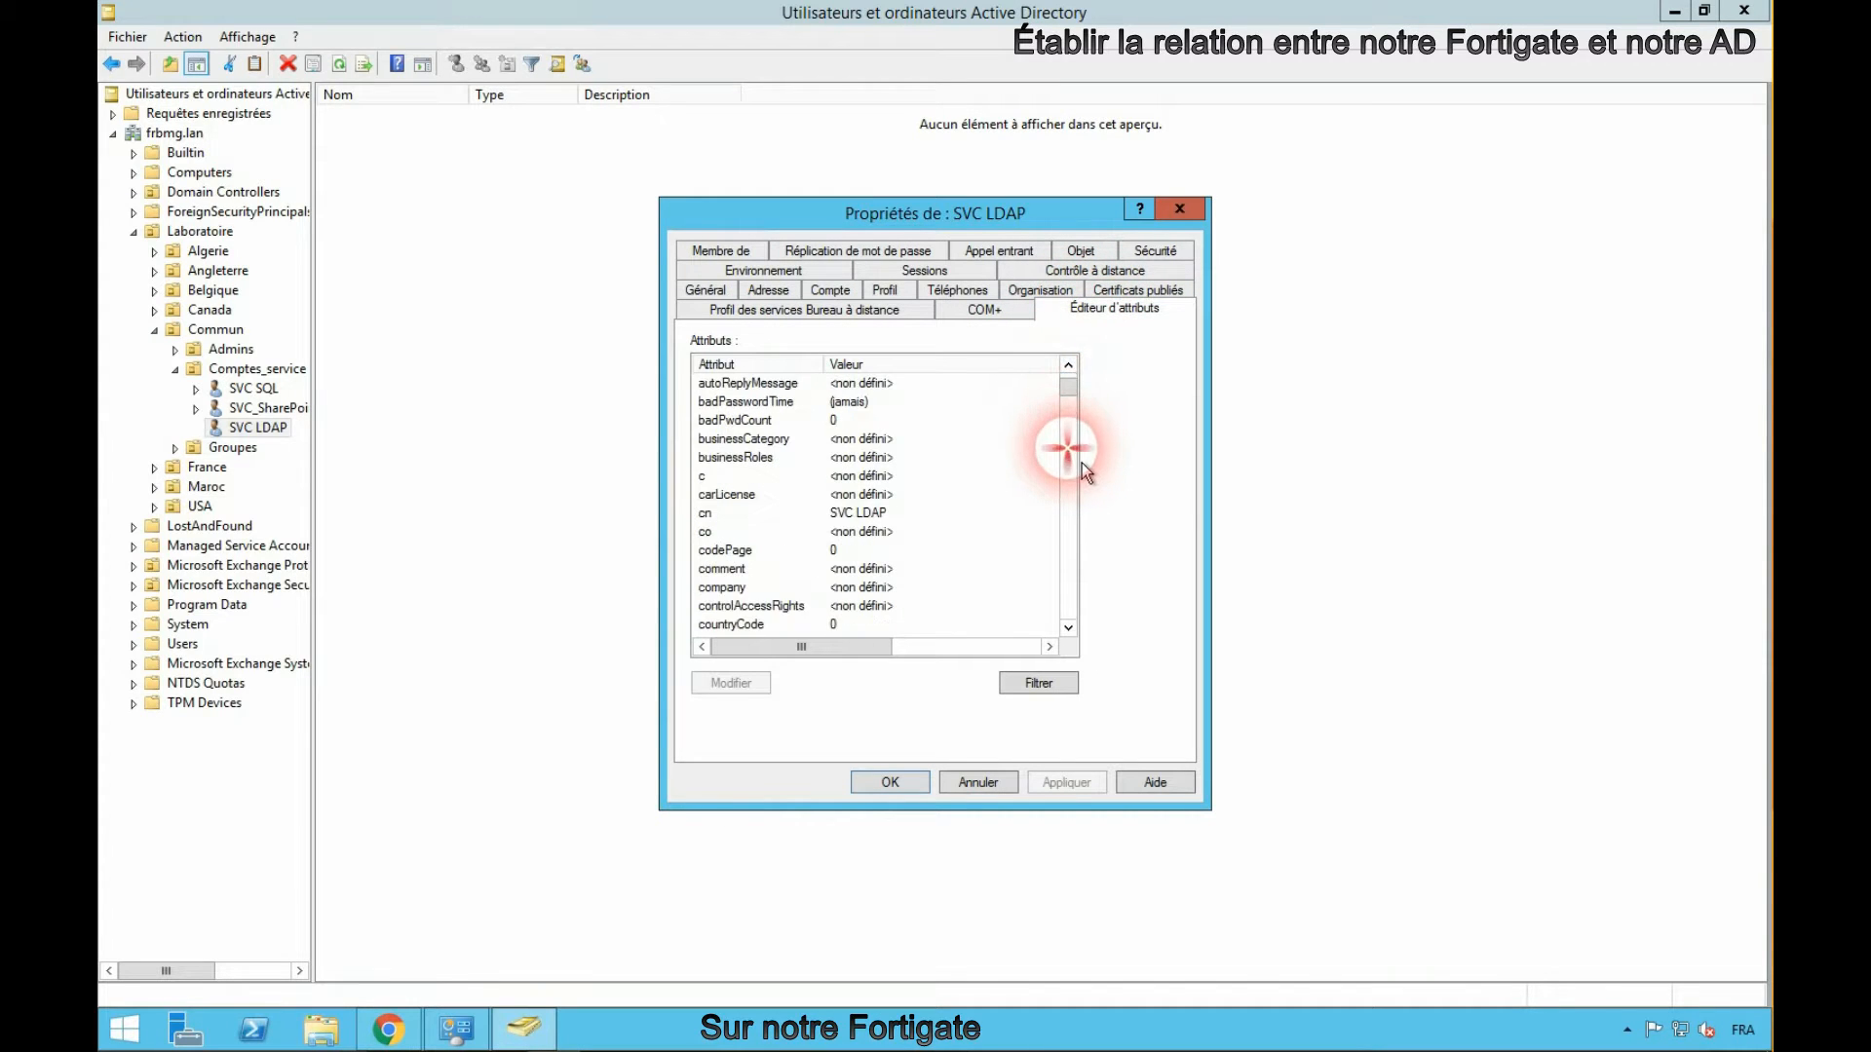
scroll(1081, 464, "down", 2)
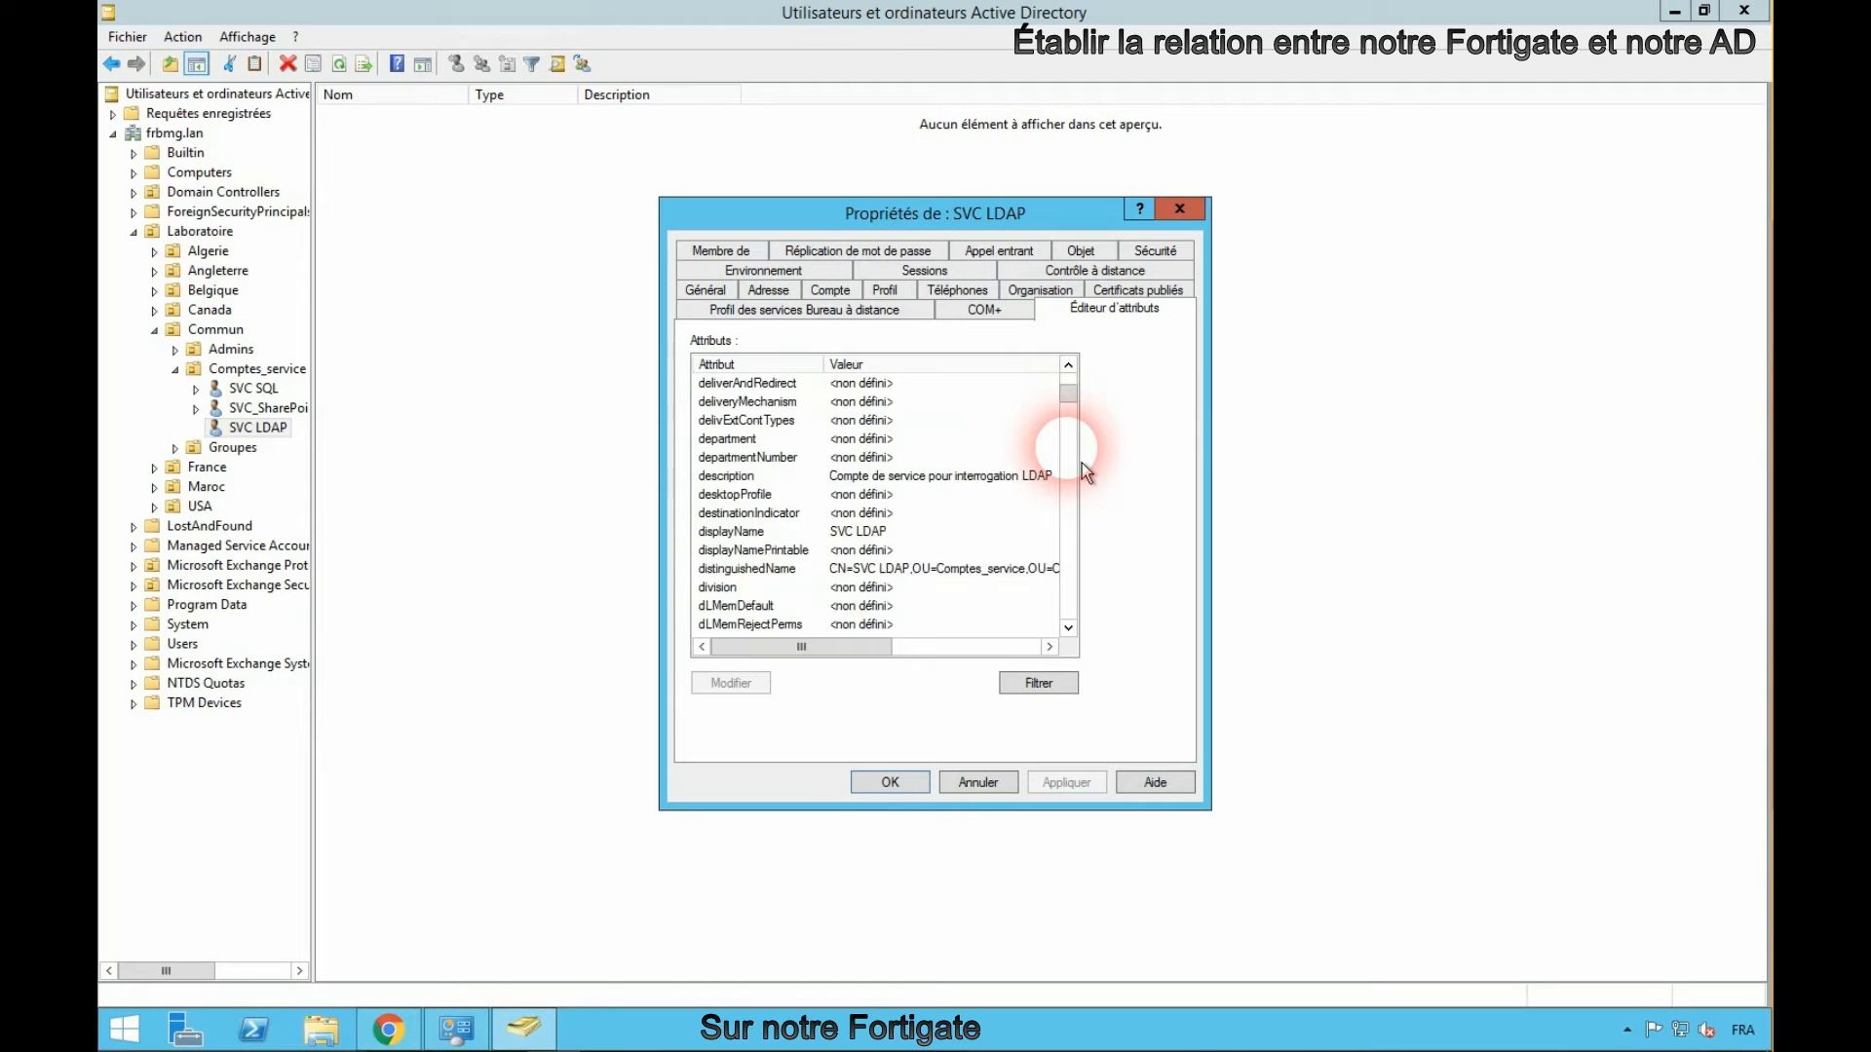
double_click(1033, 519)
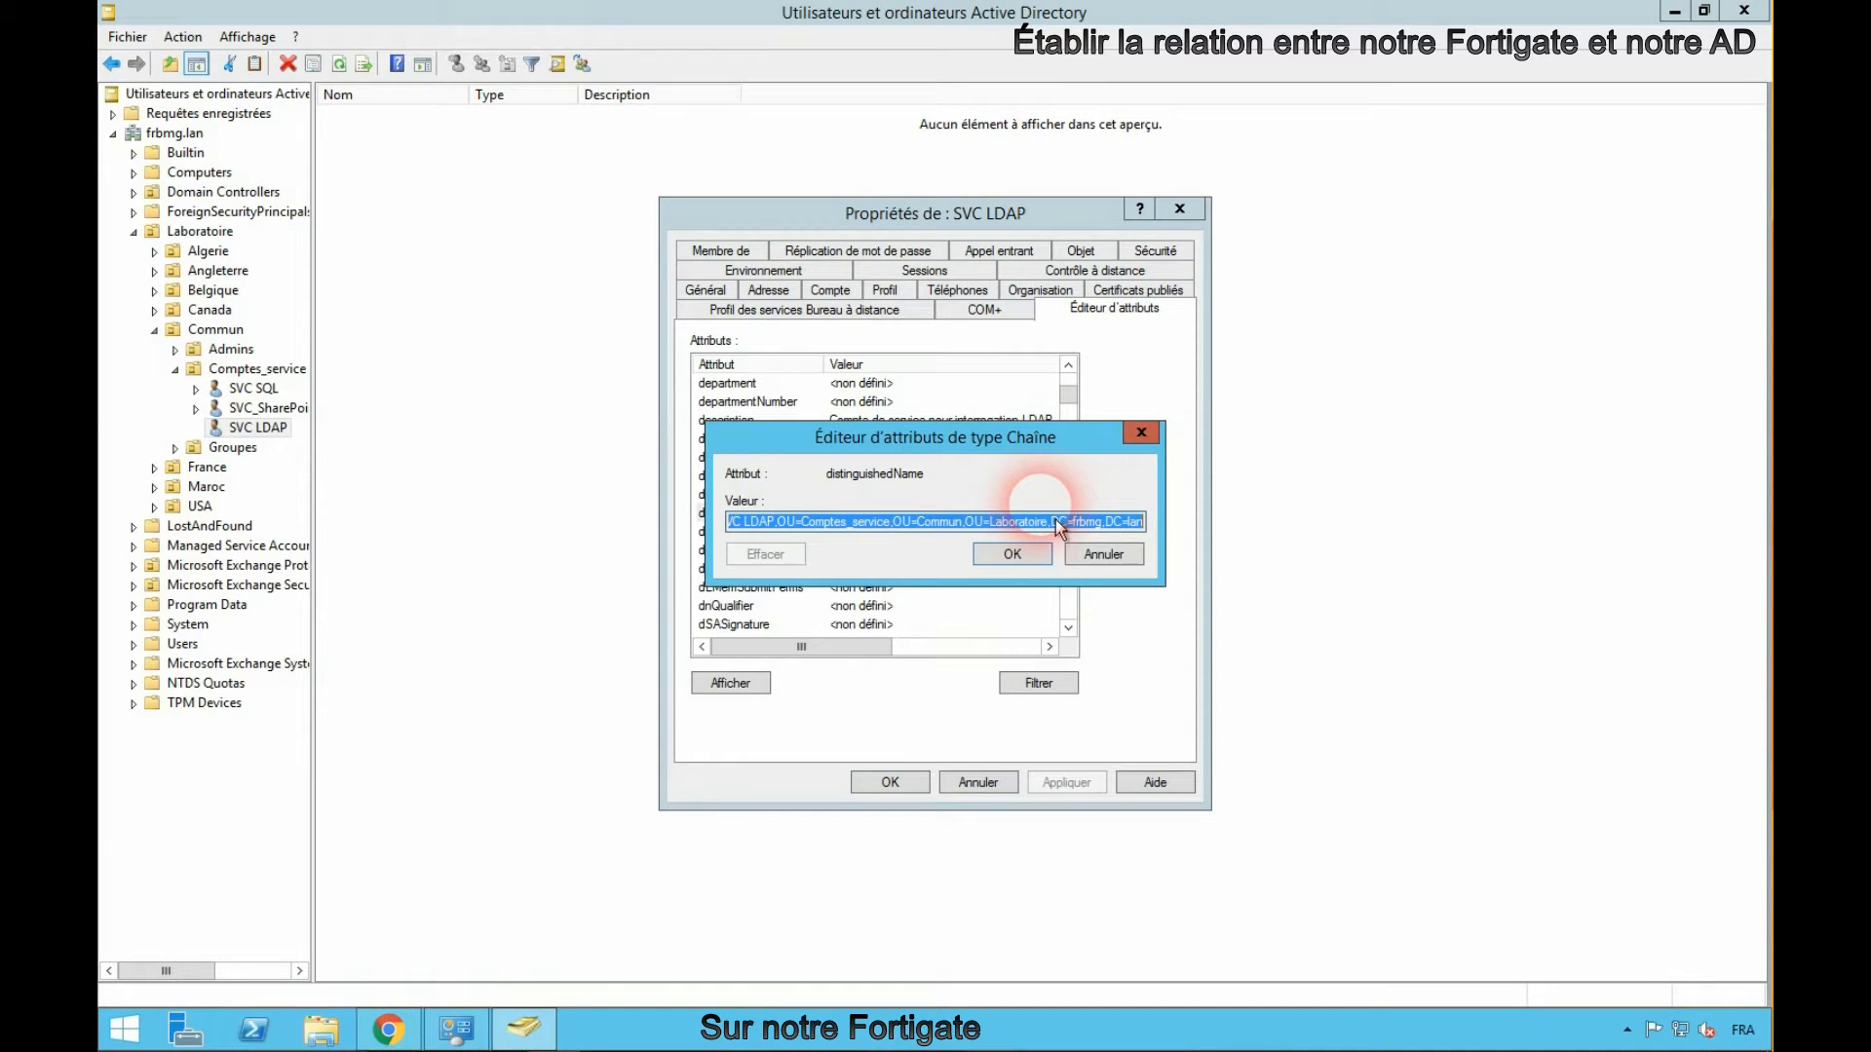
- Back in the FortiGate form, paste the copied DN as the user DN and enter the service account password
left_click(388, 1029)
left_click(683, 384)
key("ctrl+v")
left_click(702, 419)
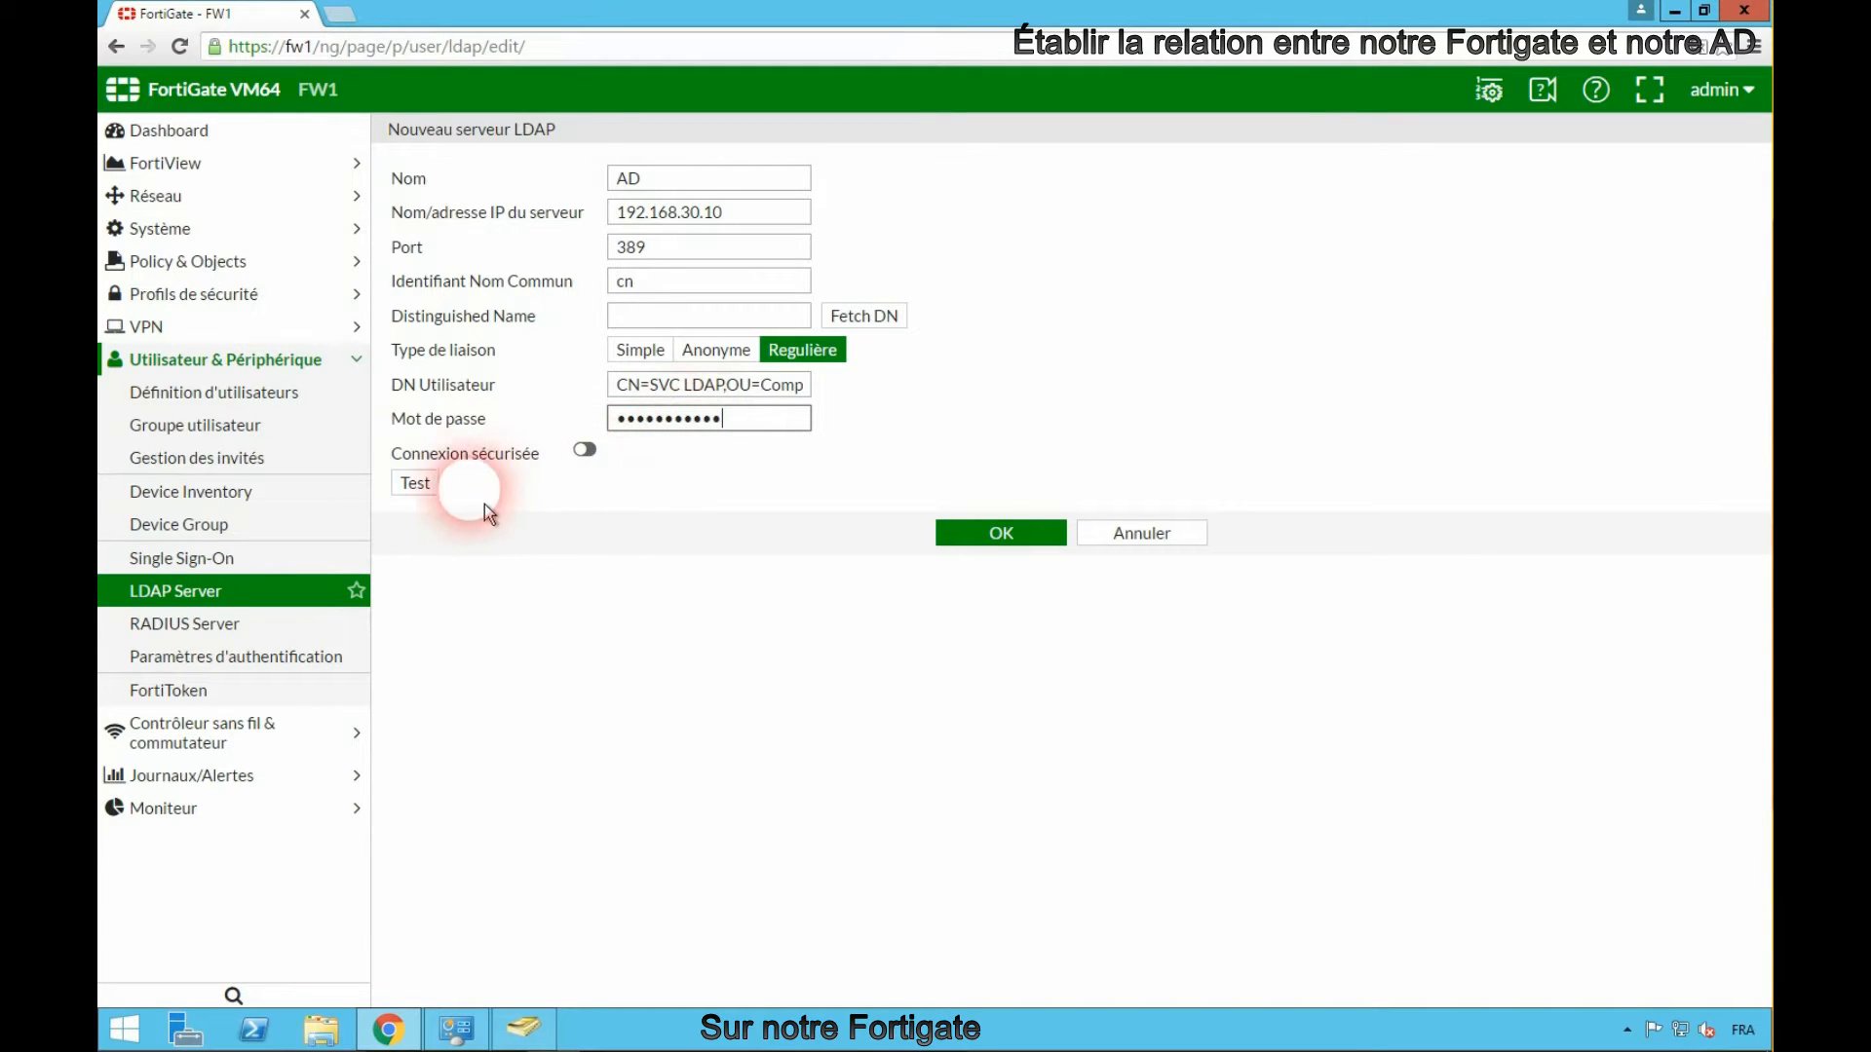
- Test the LDAP server connection and decline saving the password in the browser
left_click(451, 499)
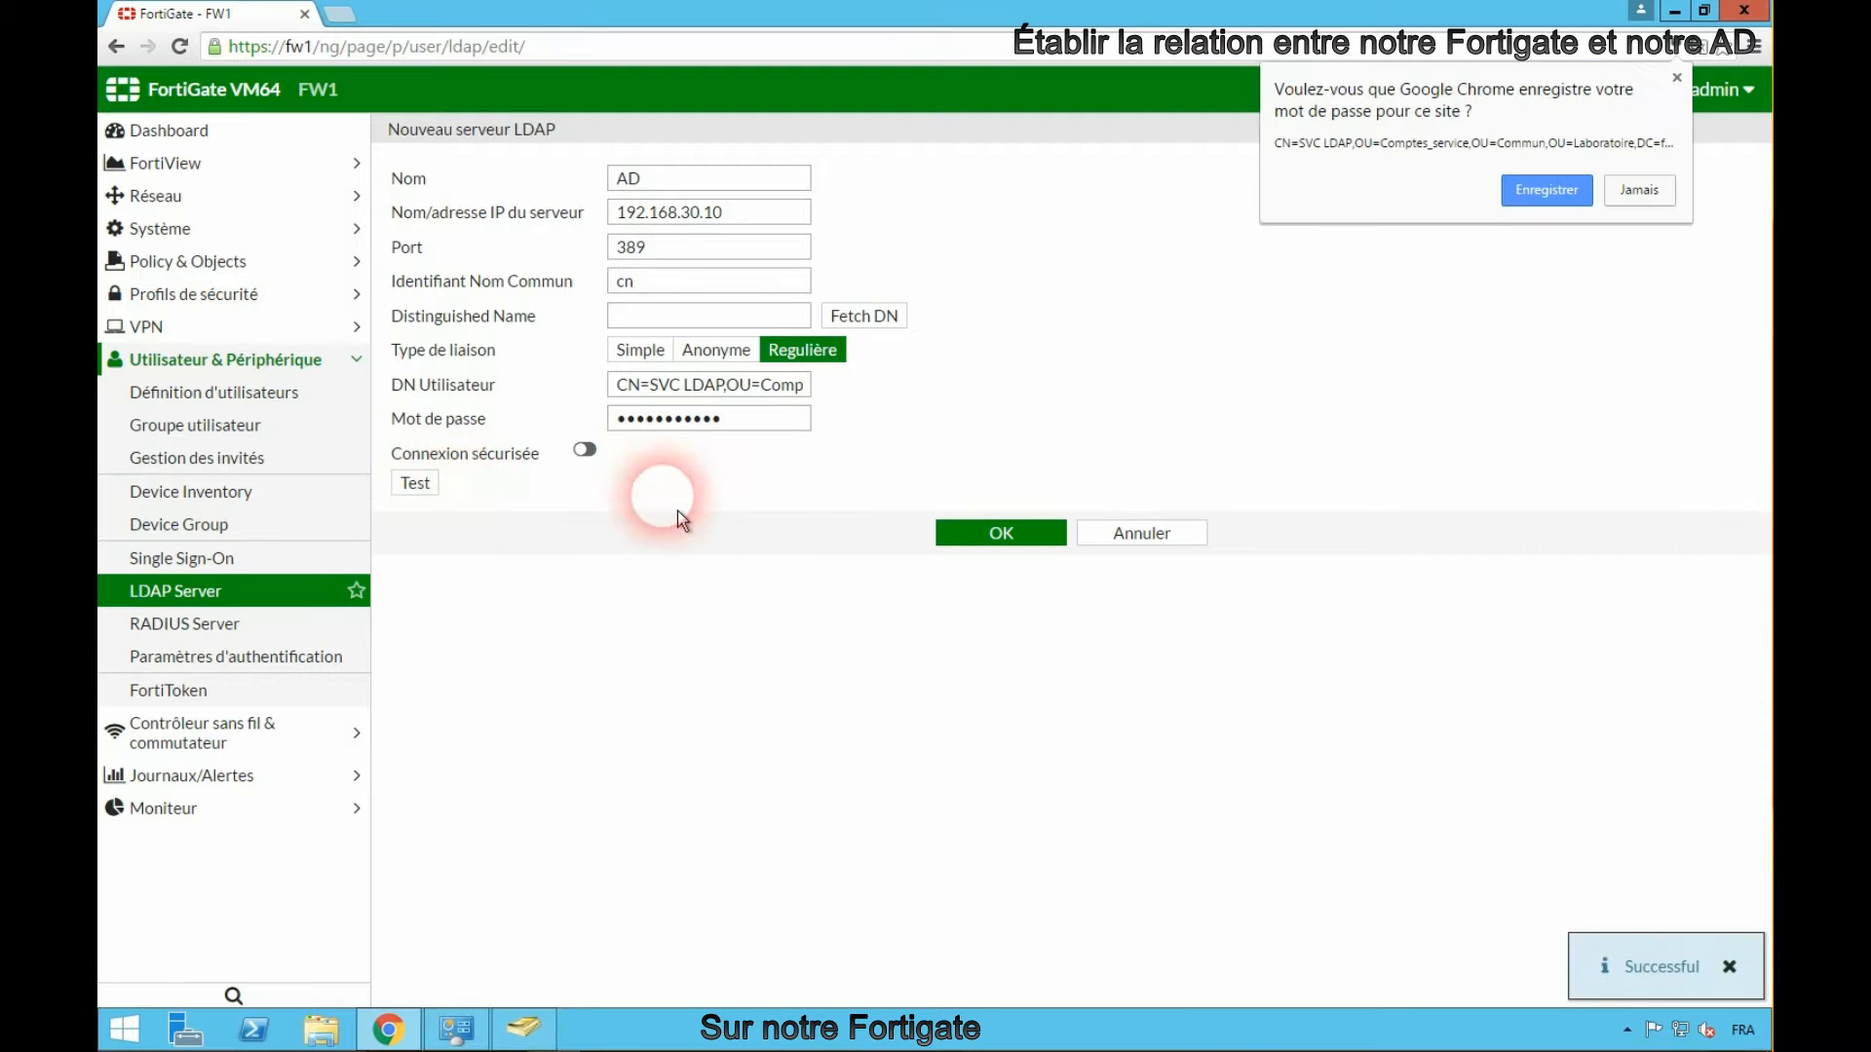
left_click(1630, 190)
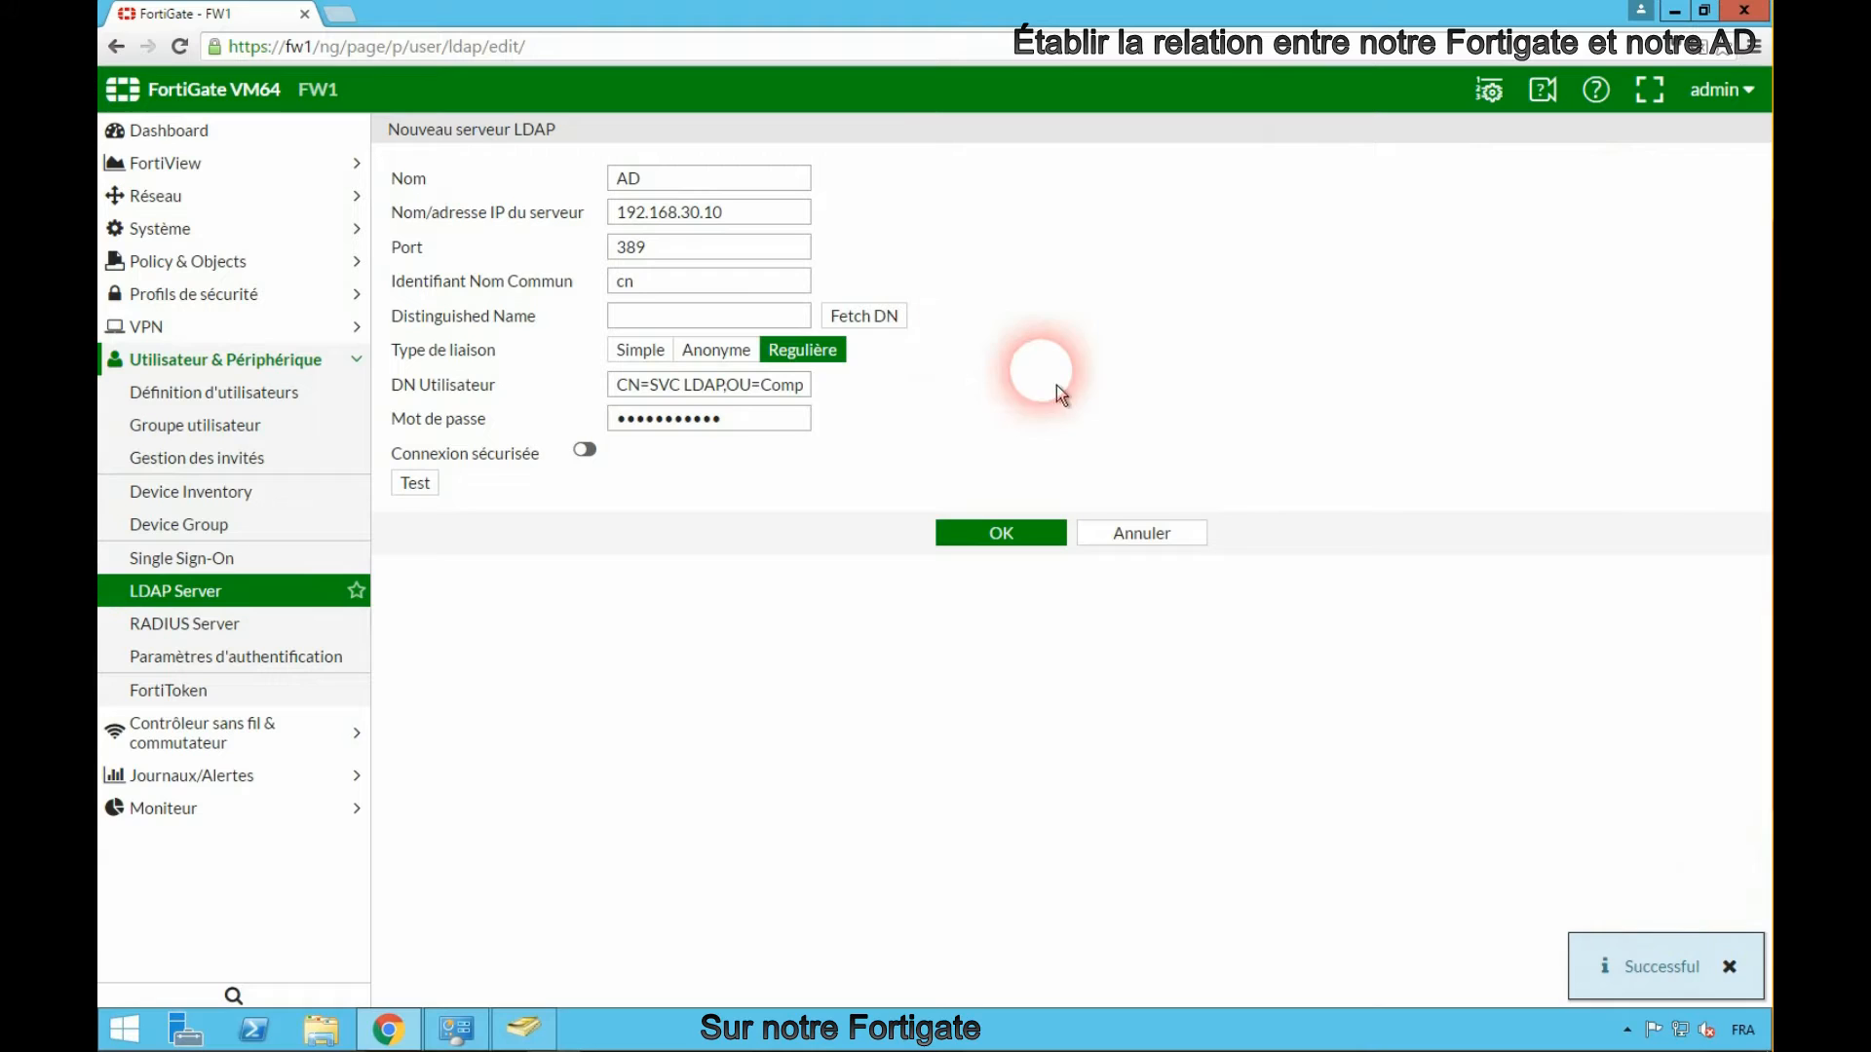
- Fetch the Distinguished Name and pick DC=frbmg,DC=lan from the LDAP tree
left_click(906, 333)
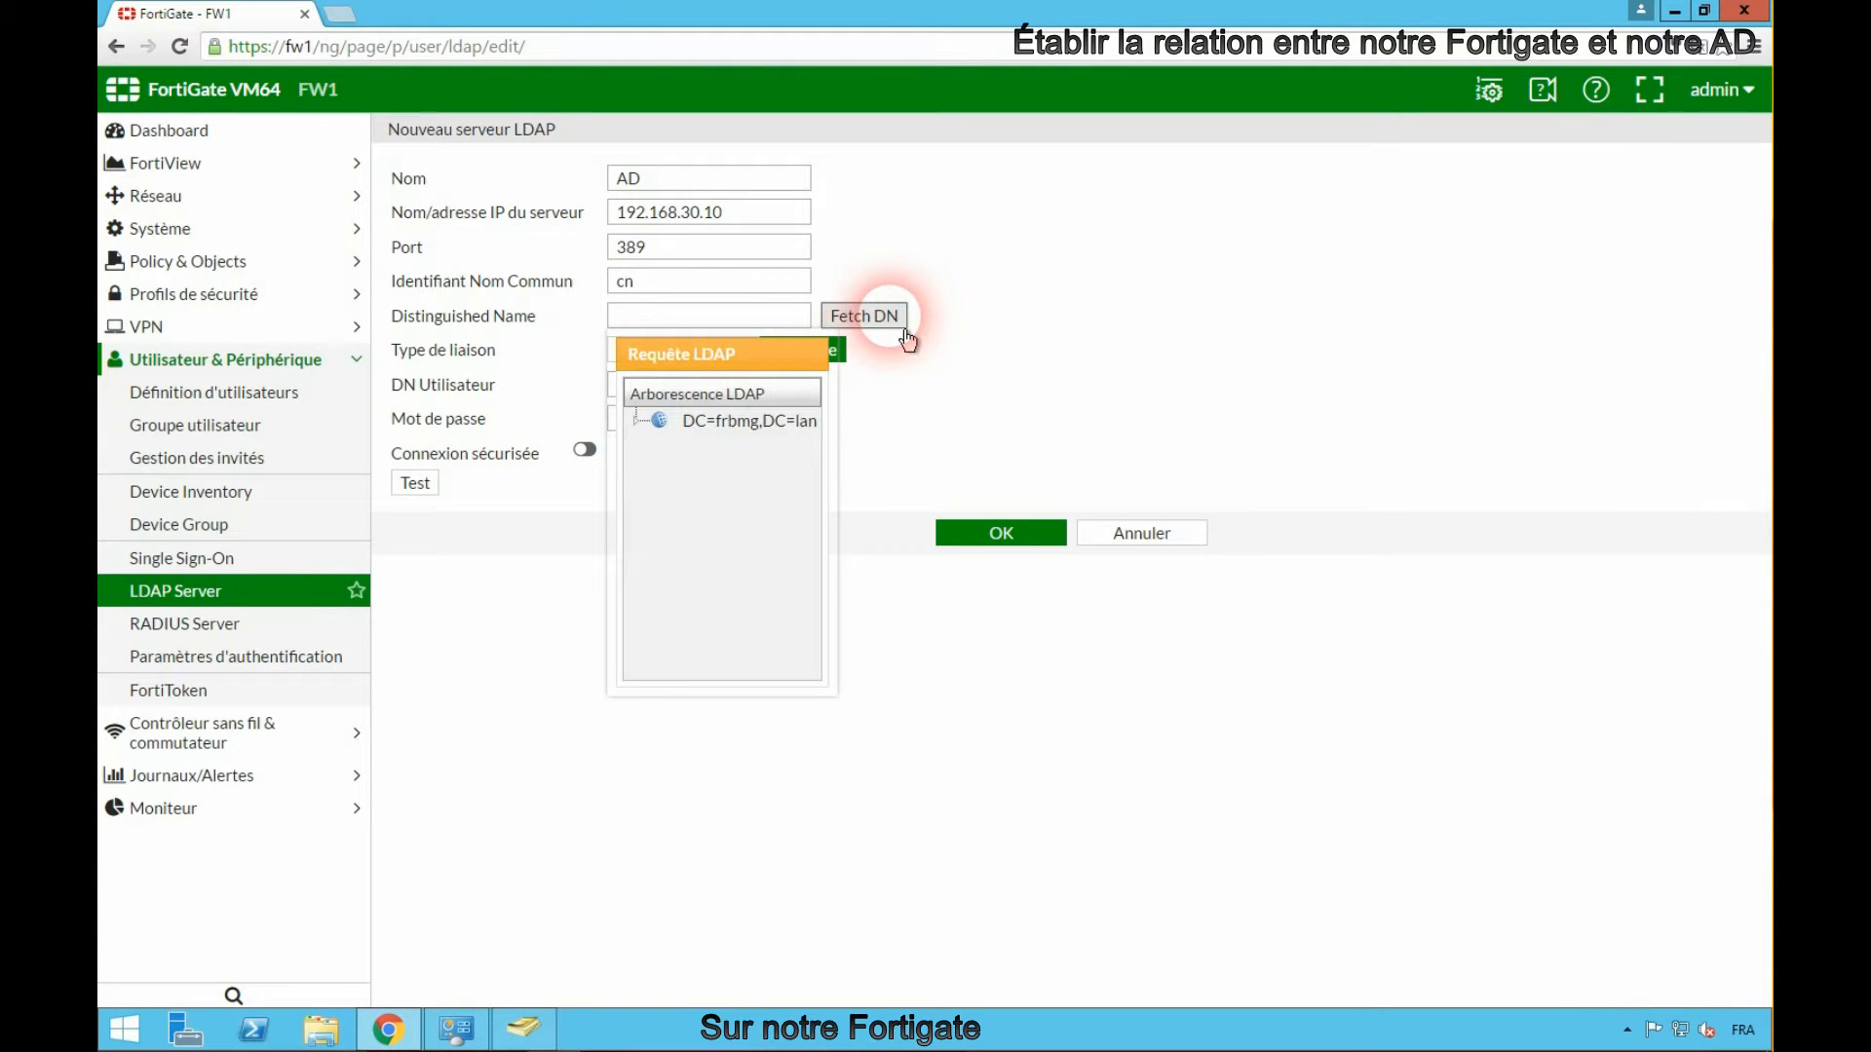
left_click(804, 424)
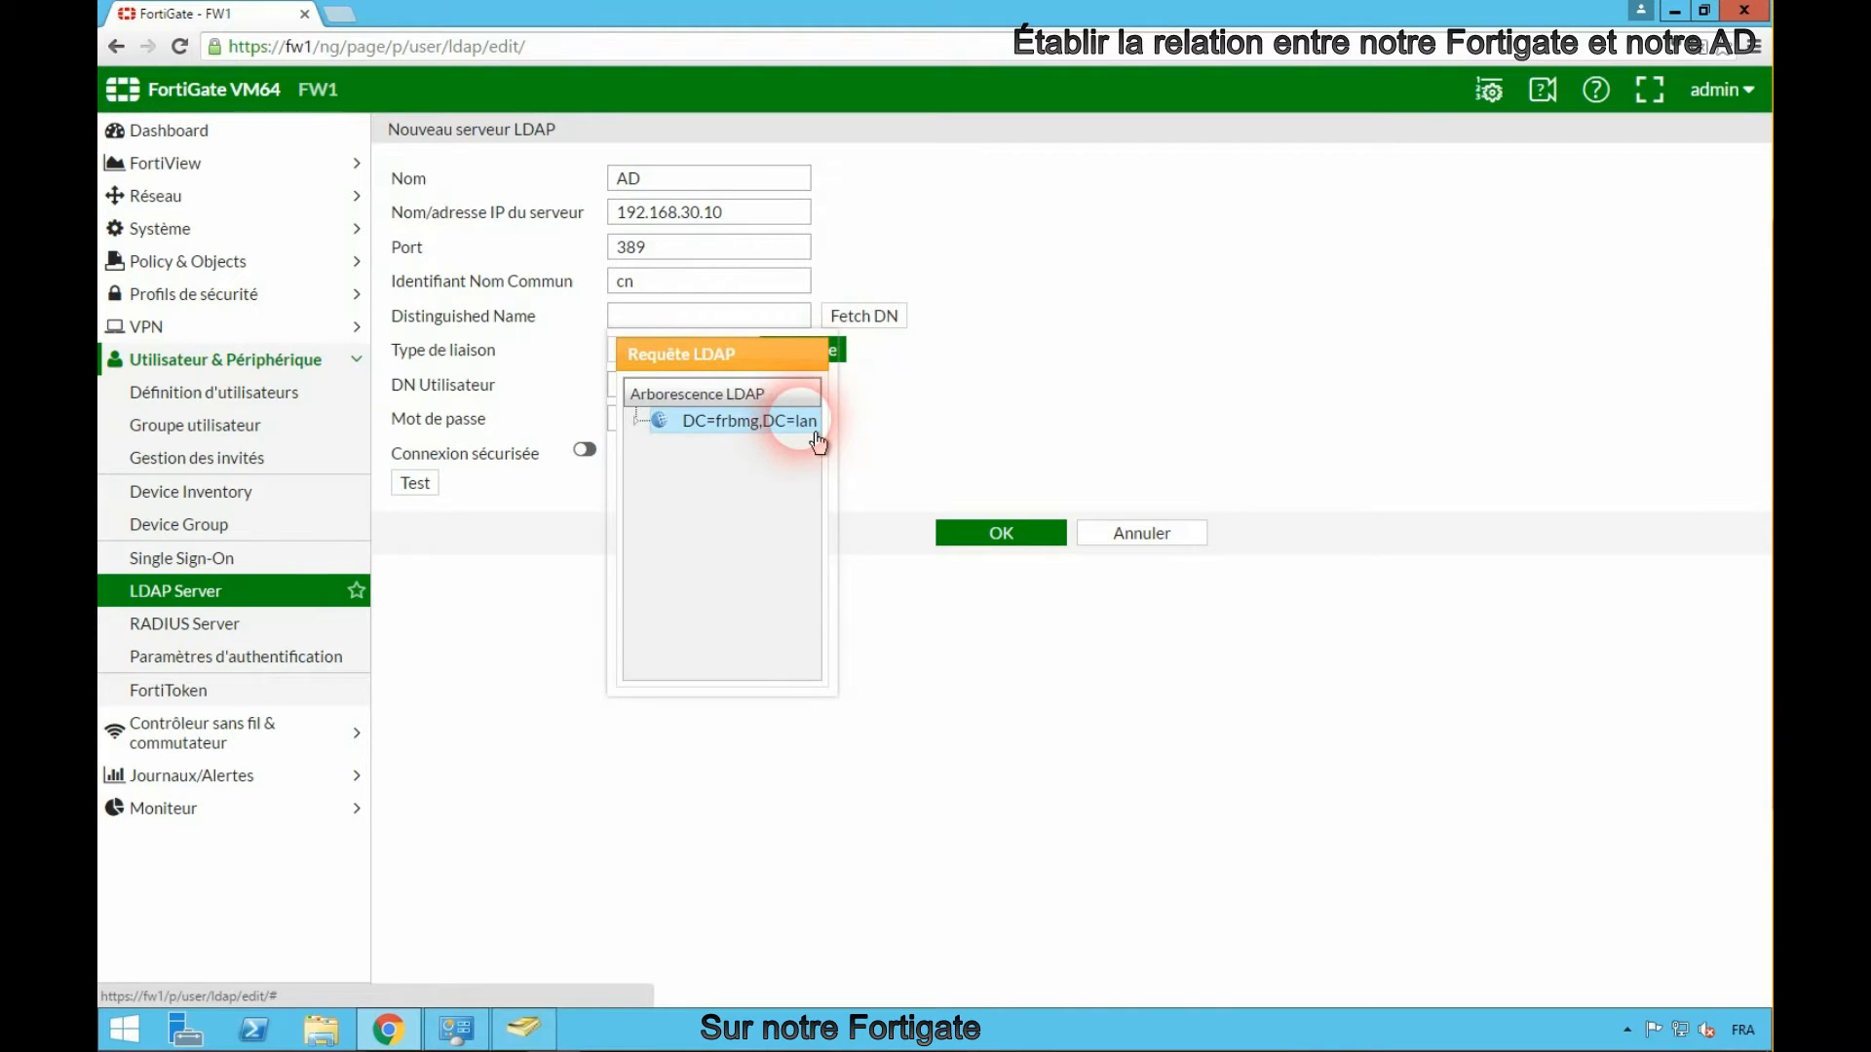
left_click(1000, 435)
- Set the Common Name Identifier to sAMAccountName and save the LDAP server
left_click(716, 283)
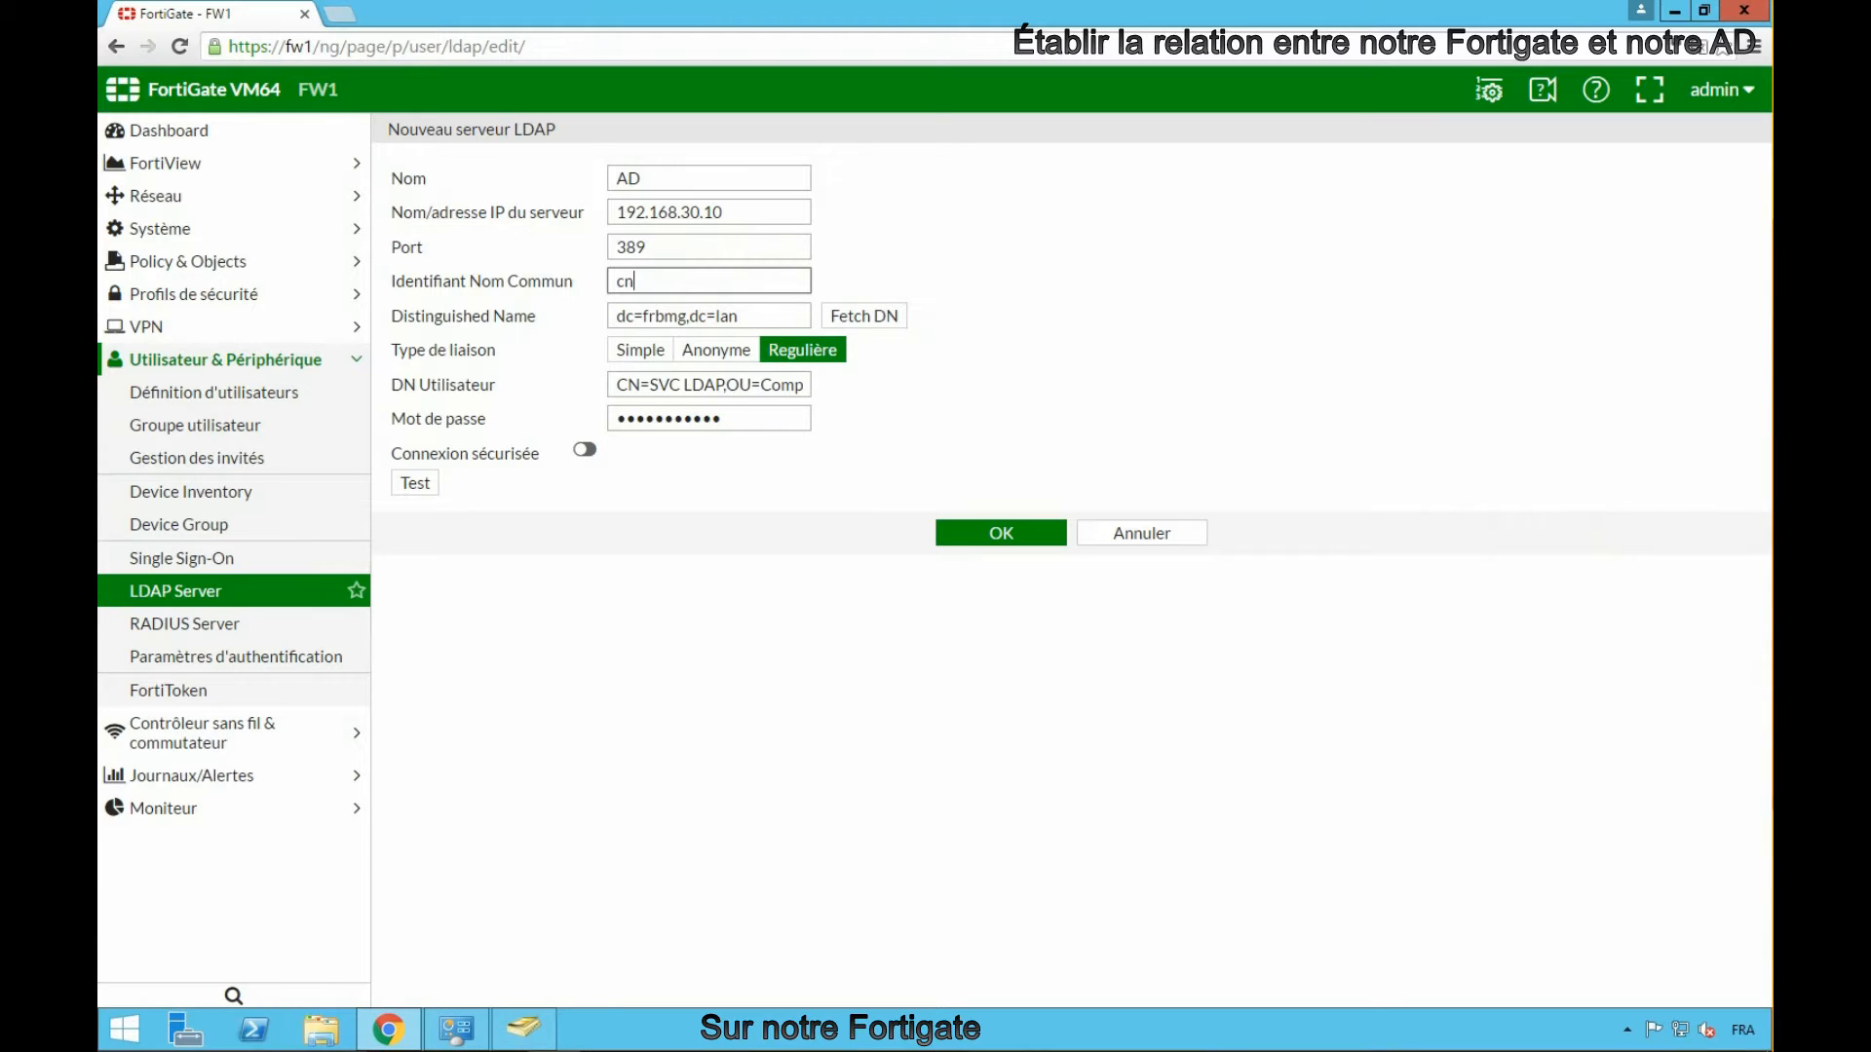
left_click(679, 283)
double_click(616, 283)
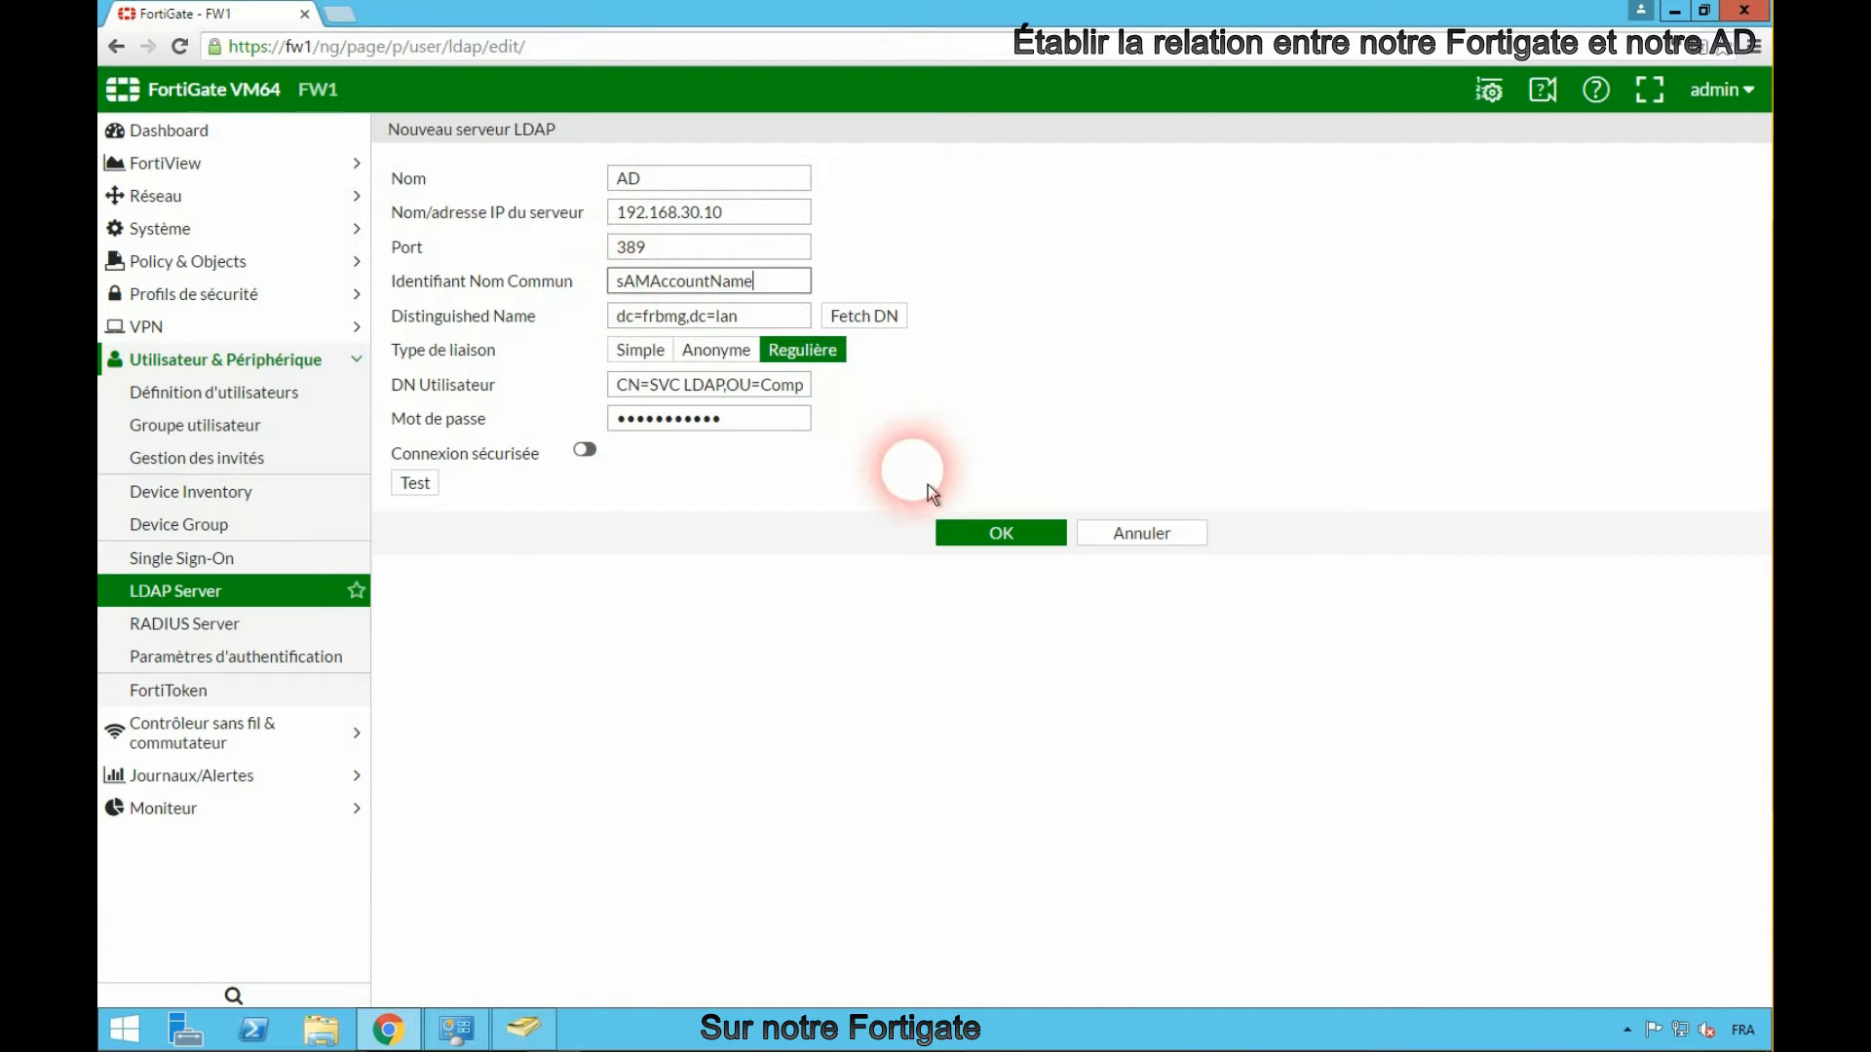
left_click(1050, 542)
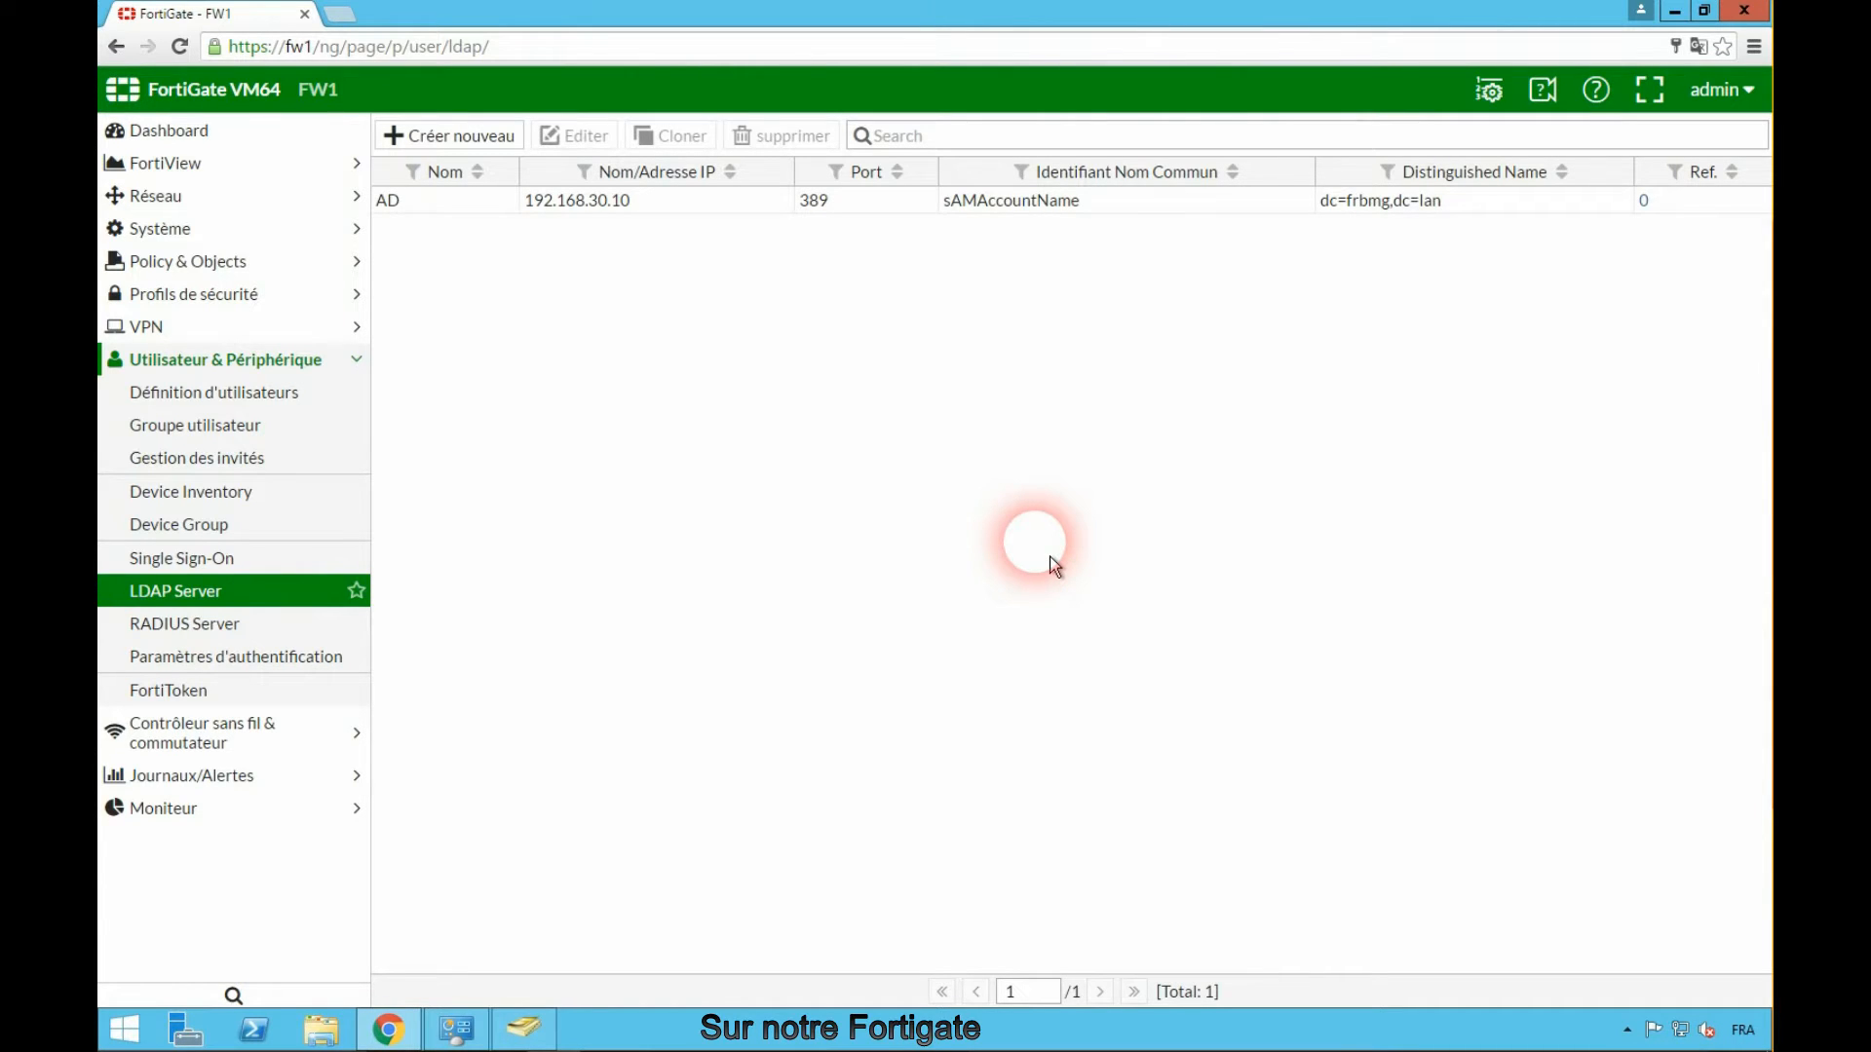
- Create a new firewall user group named Groupe_VPN
left_click(224, 435)
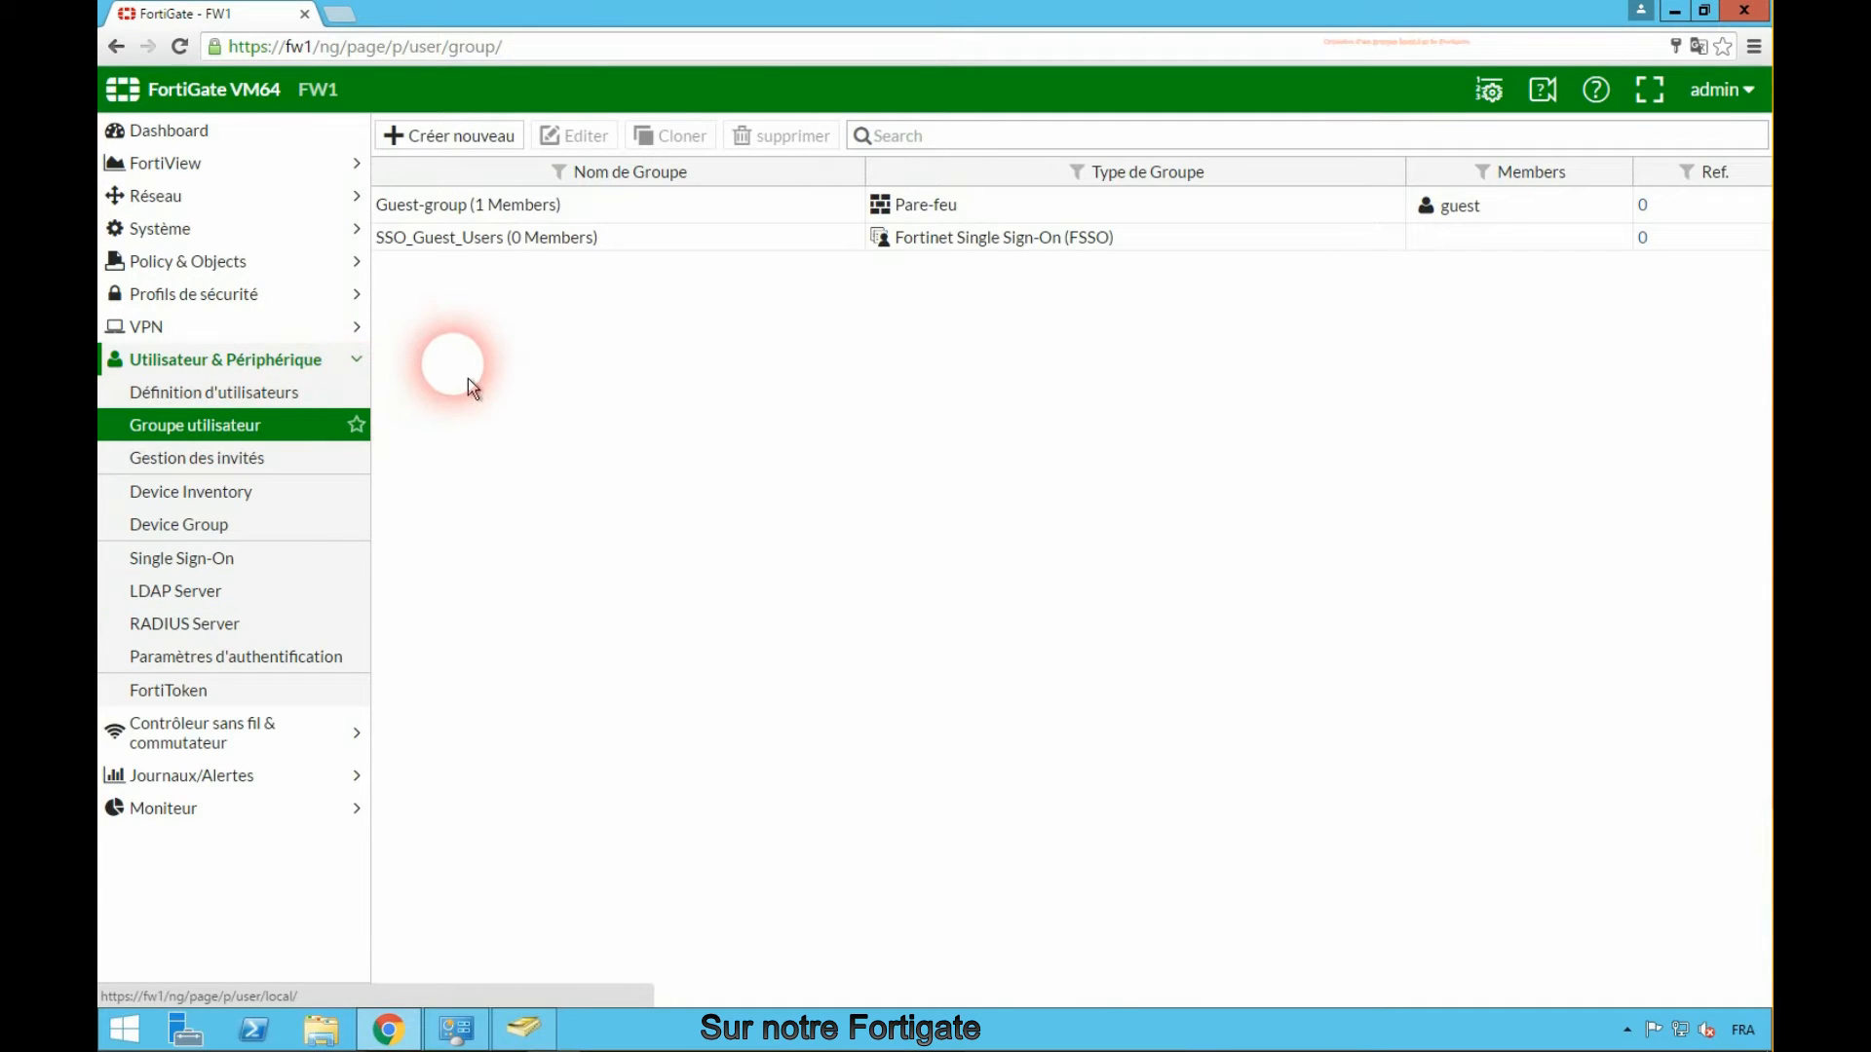
left_click(477, 144)
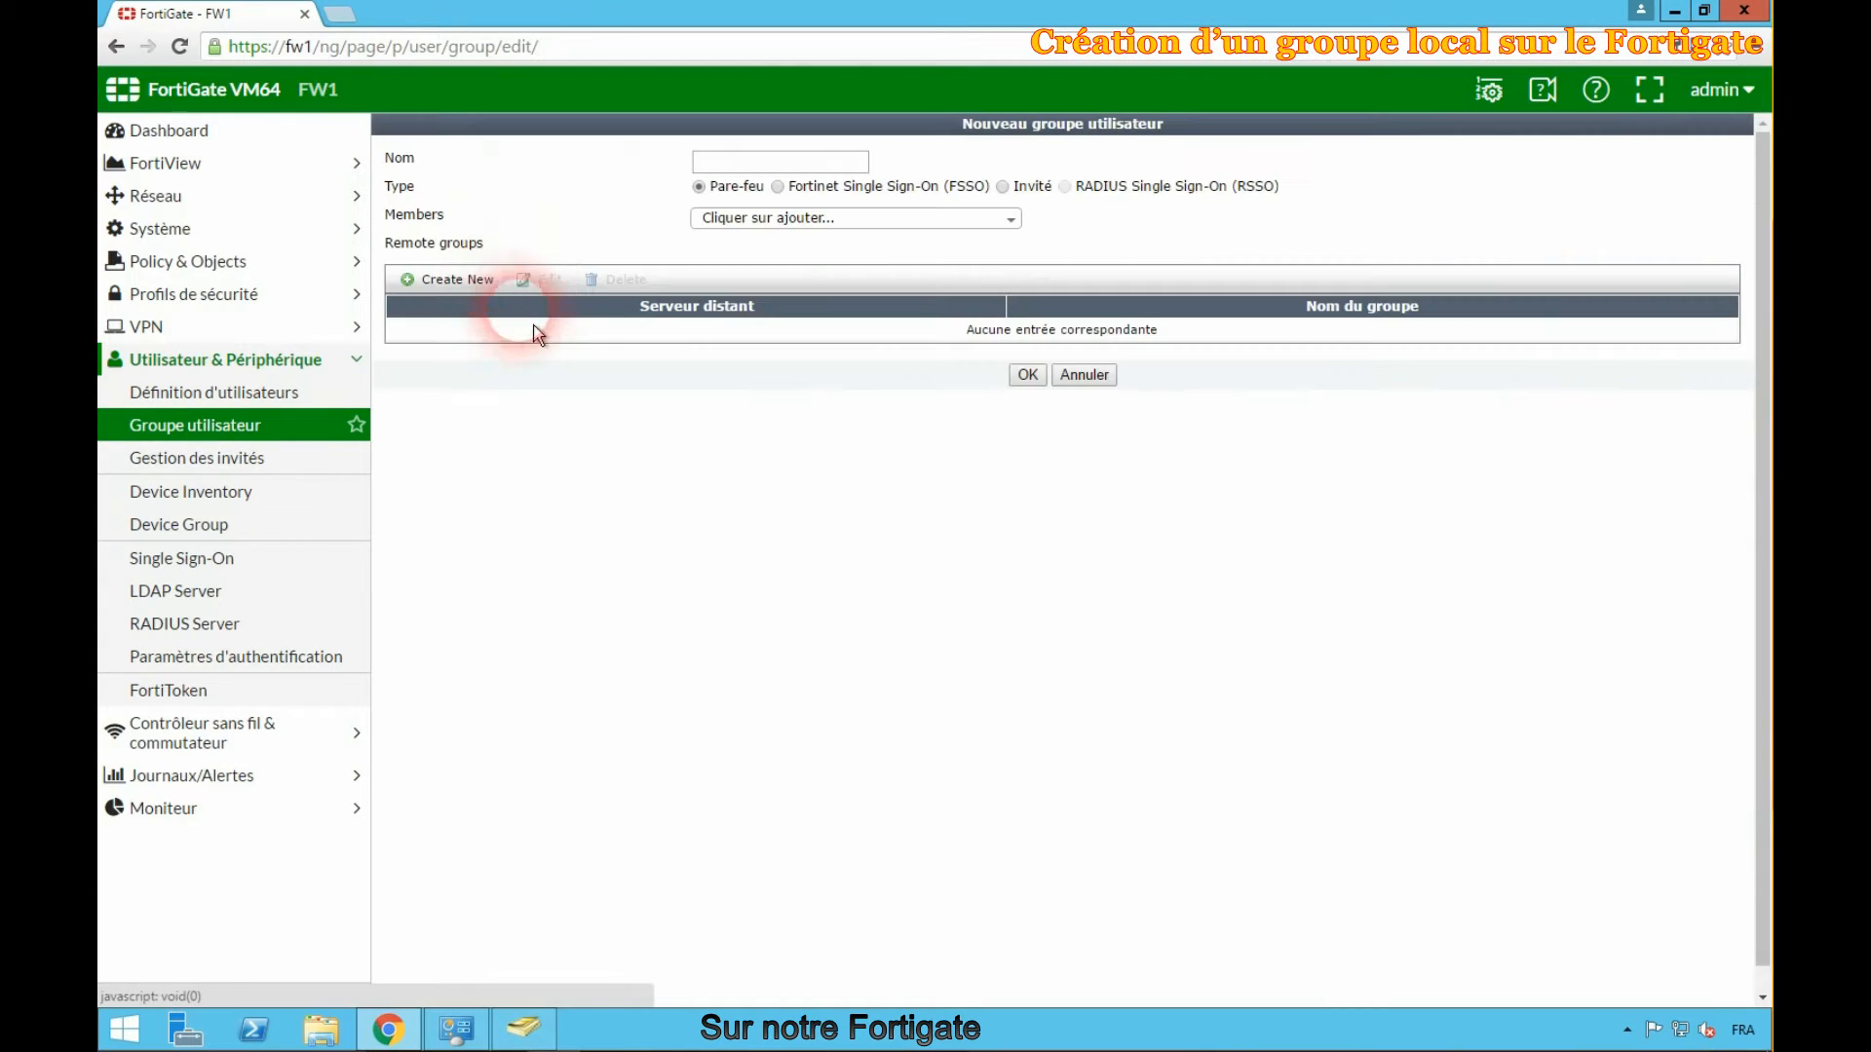
left_click(733, 162)
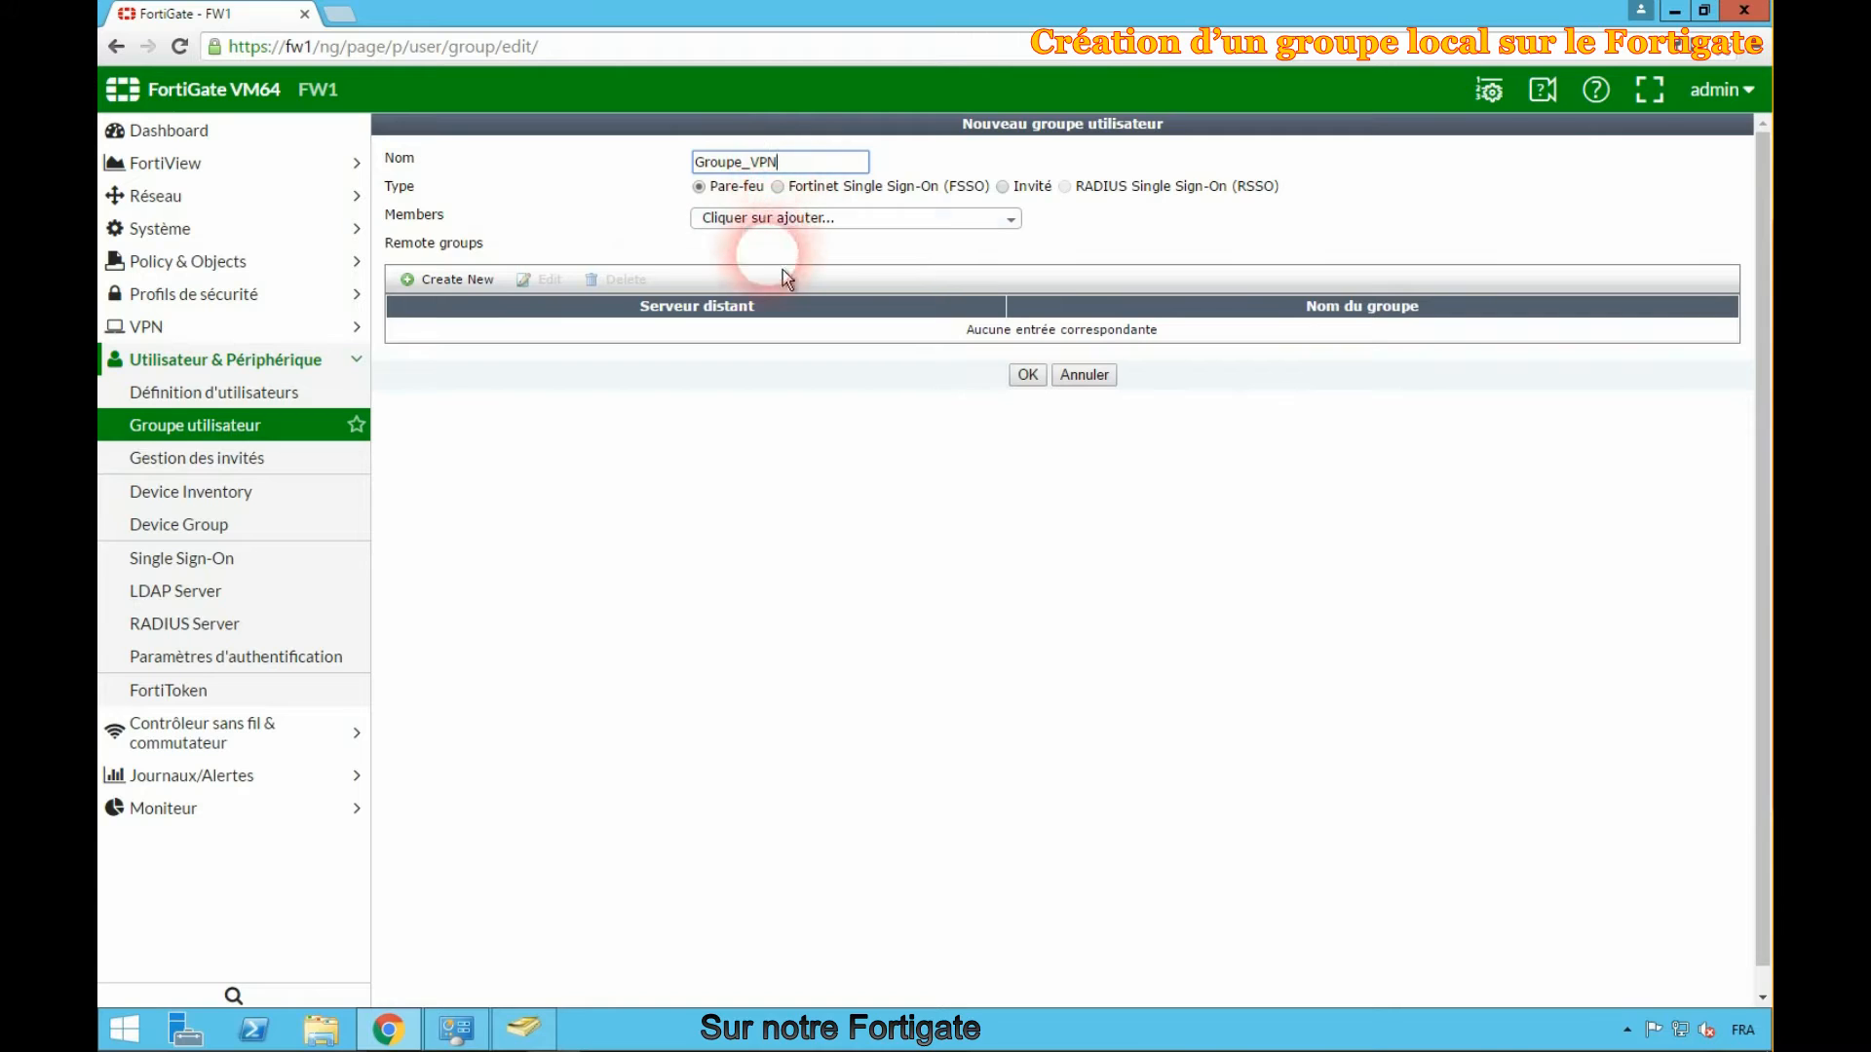
- Add the VPN_SSL group from the AD remote server to Groupe_VPN and save the user group
left_click(452, 293)
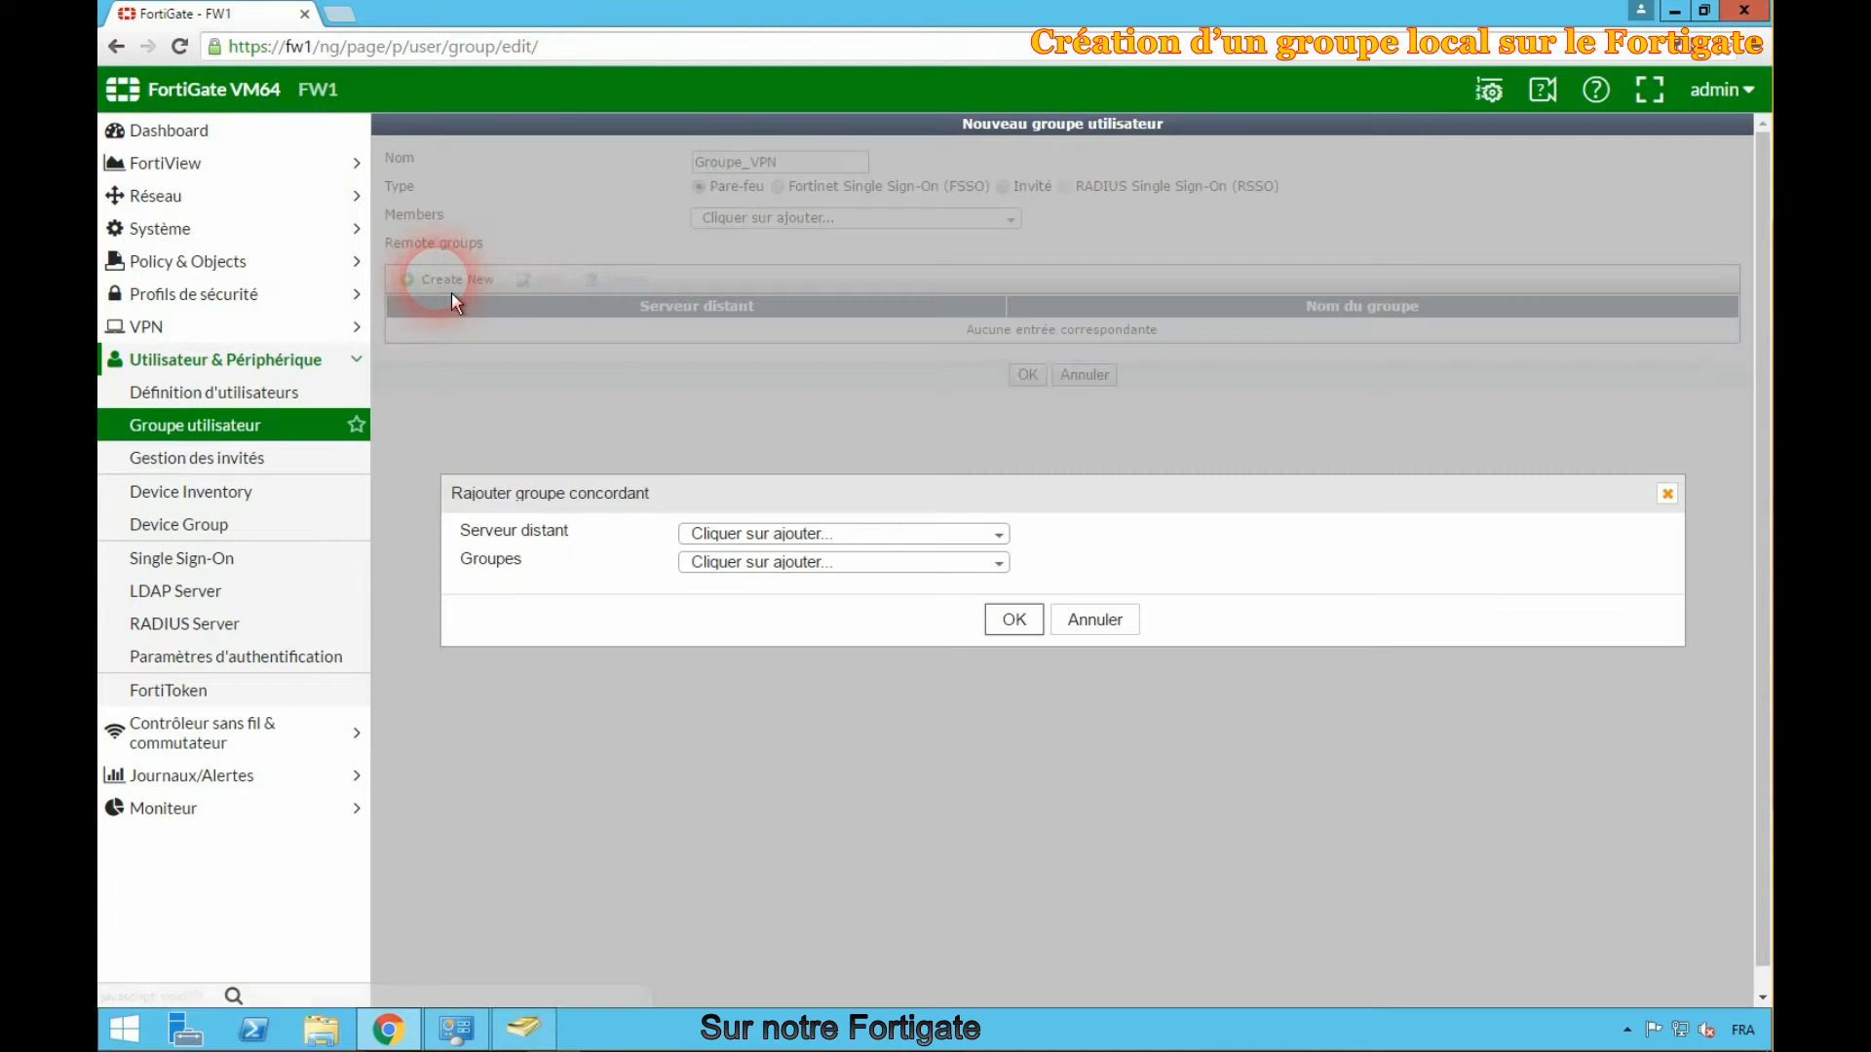
left_click(755, 540)
left_click(726, 612)
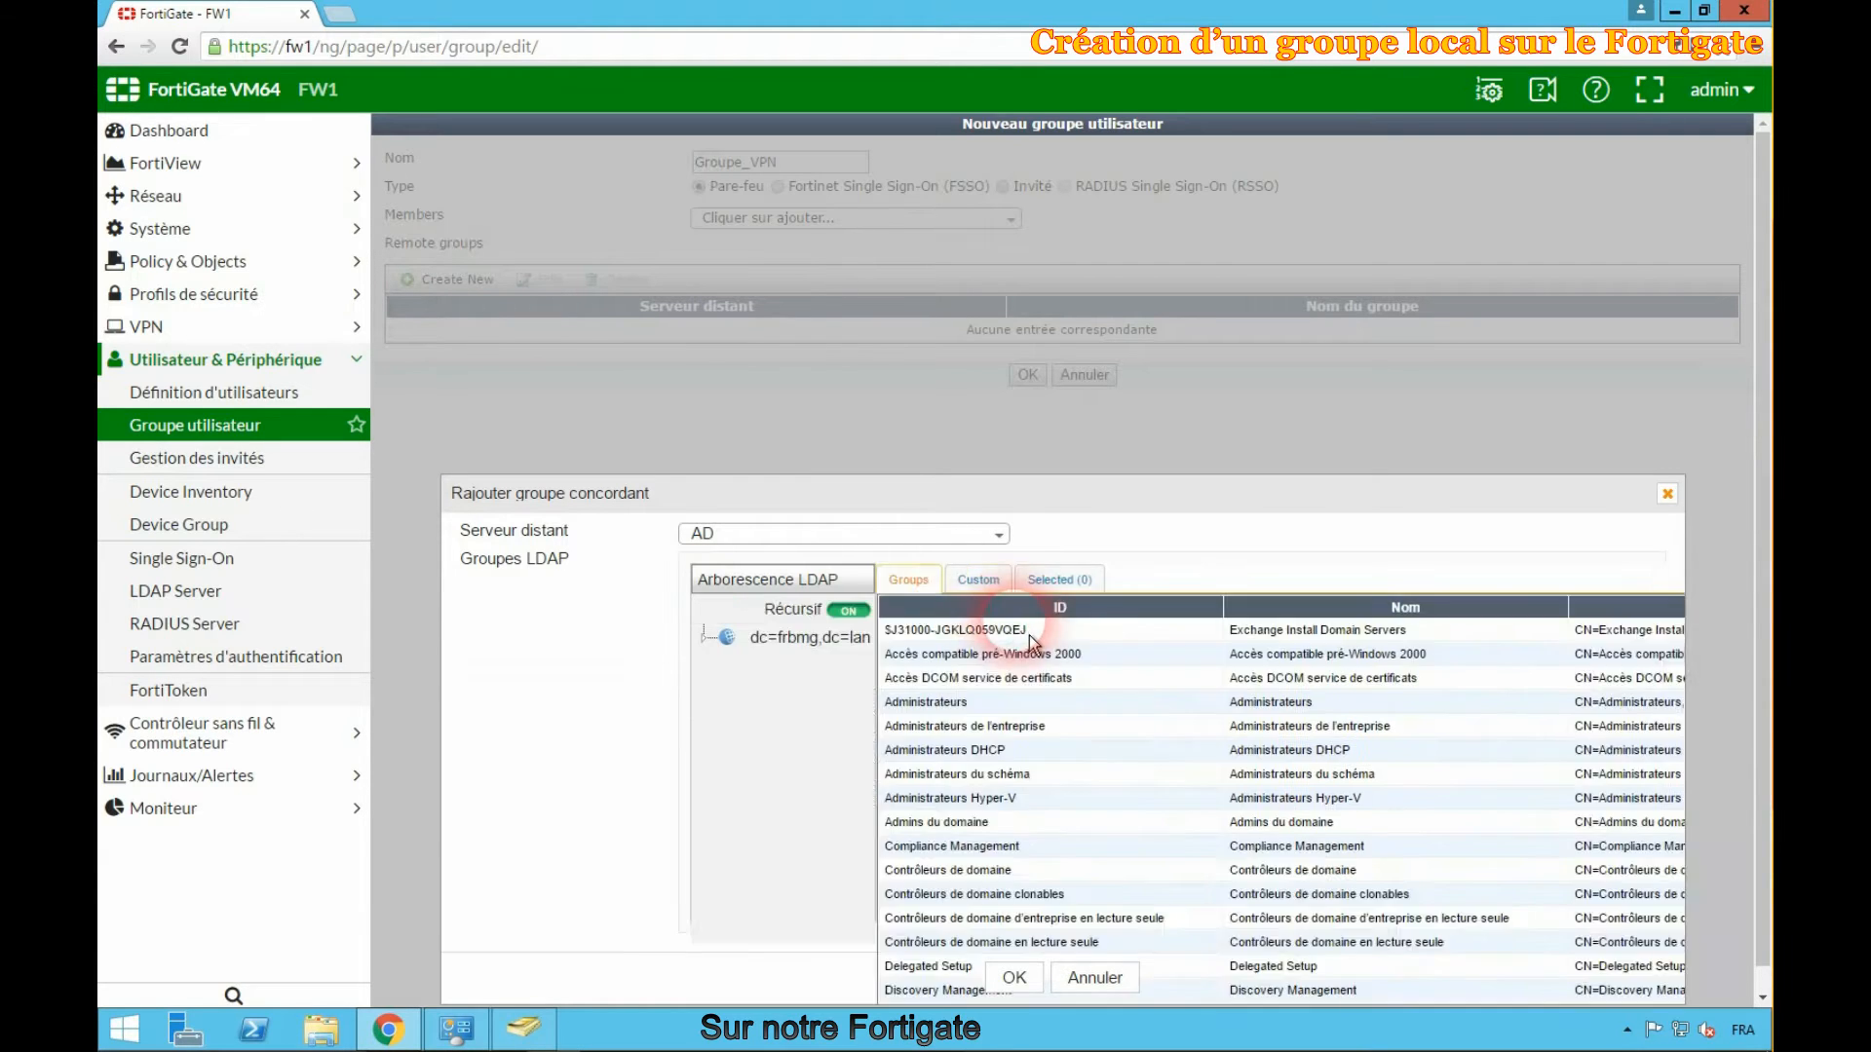
left_click(1591, 614)
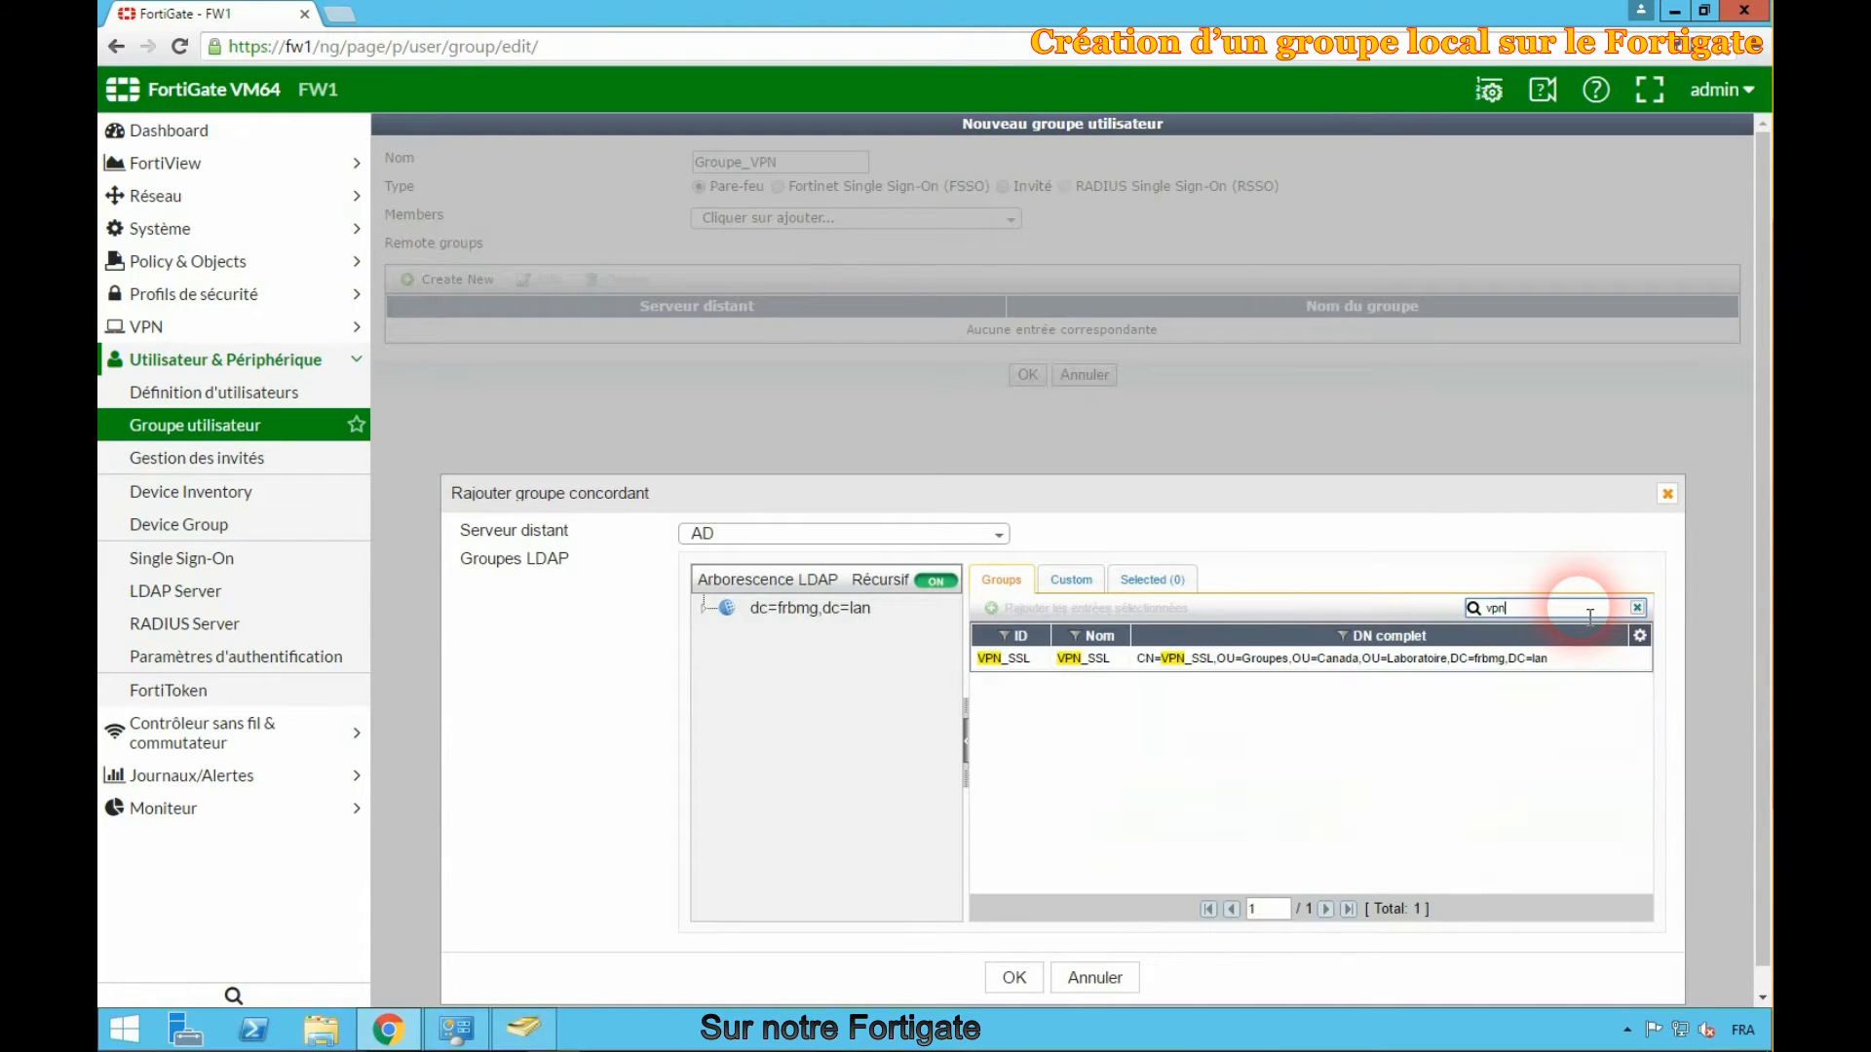
right_click(1123, 680)
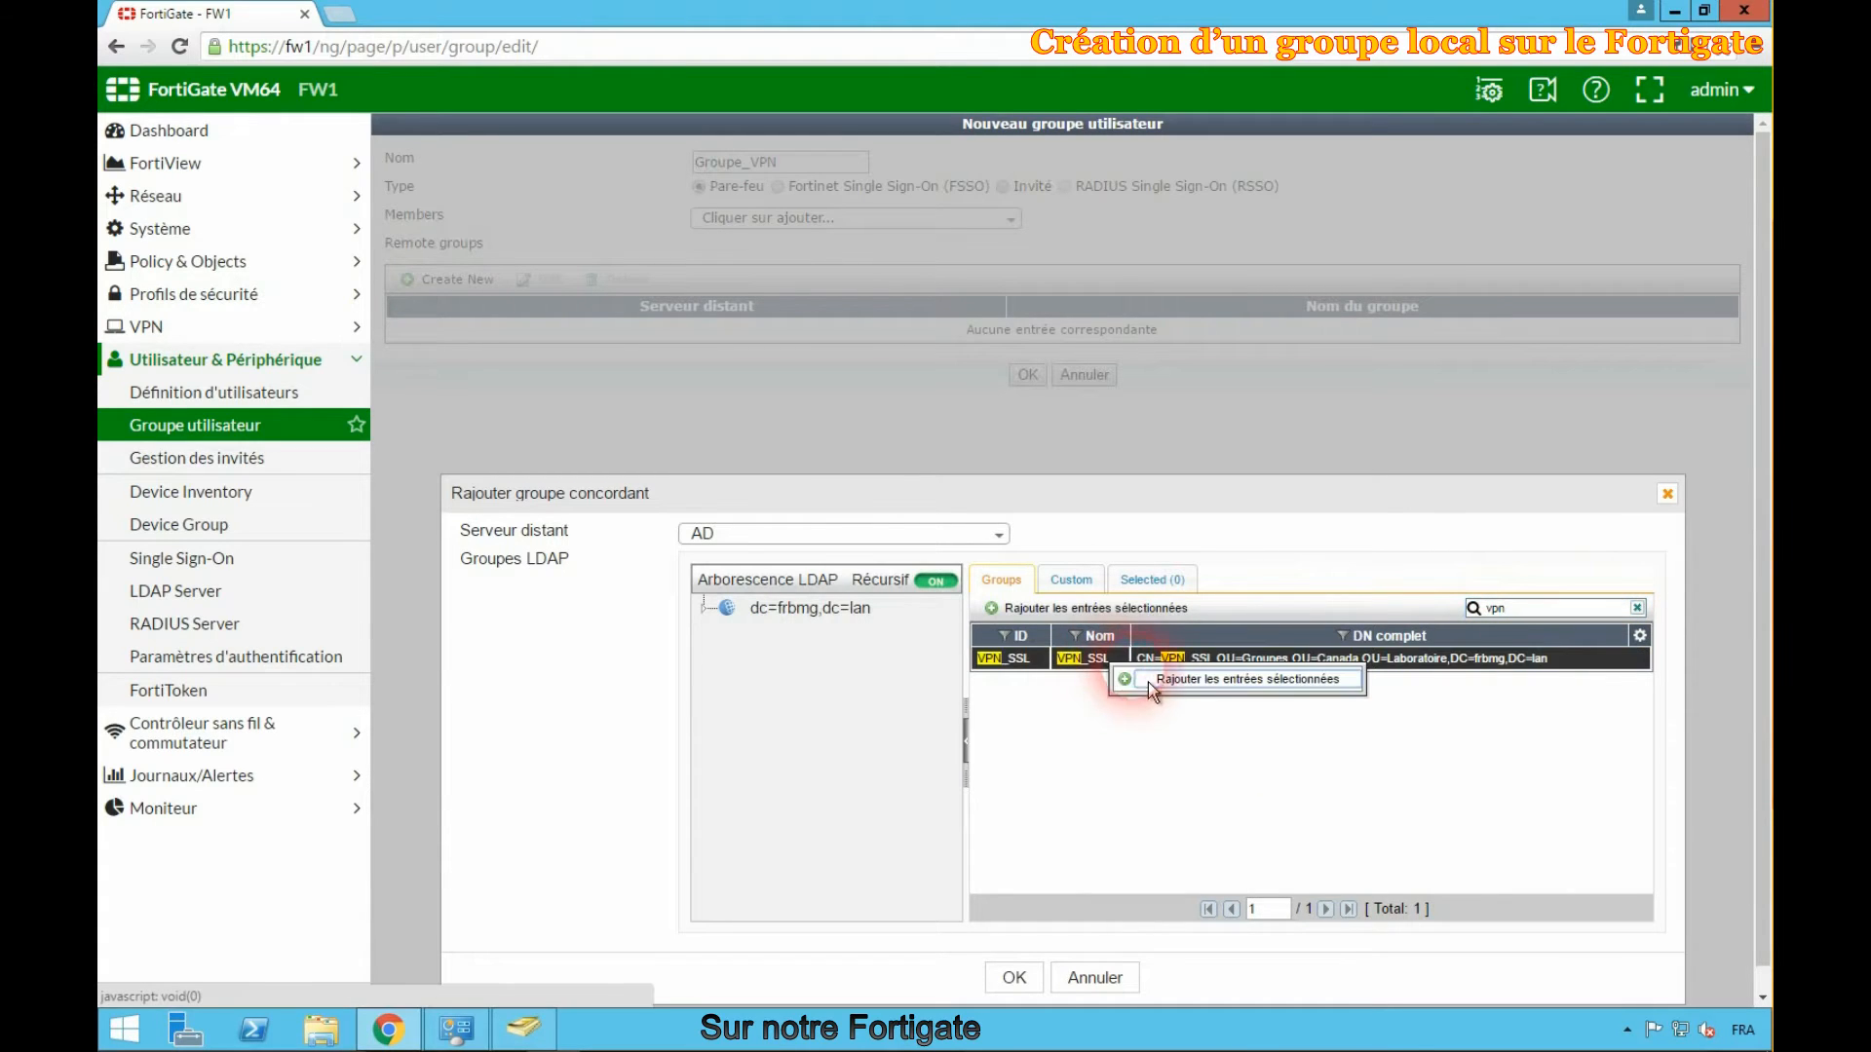
left_click(1164, 685)
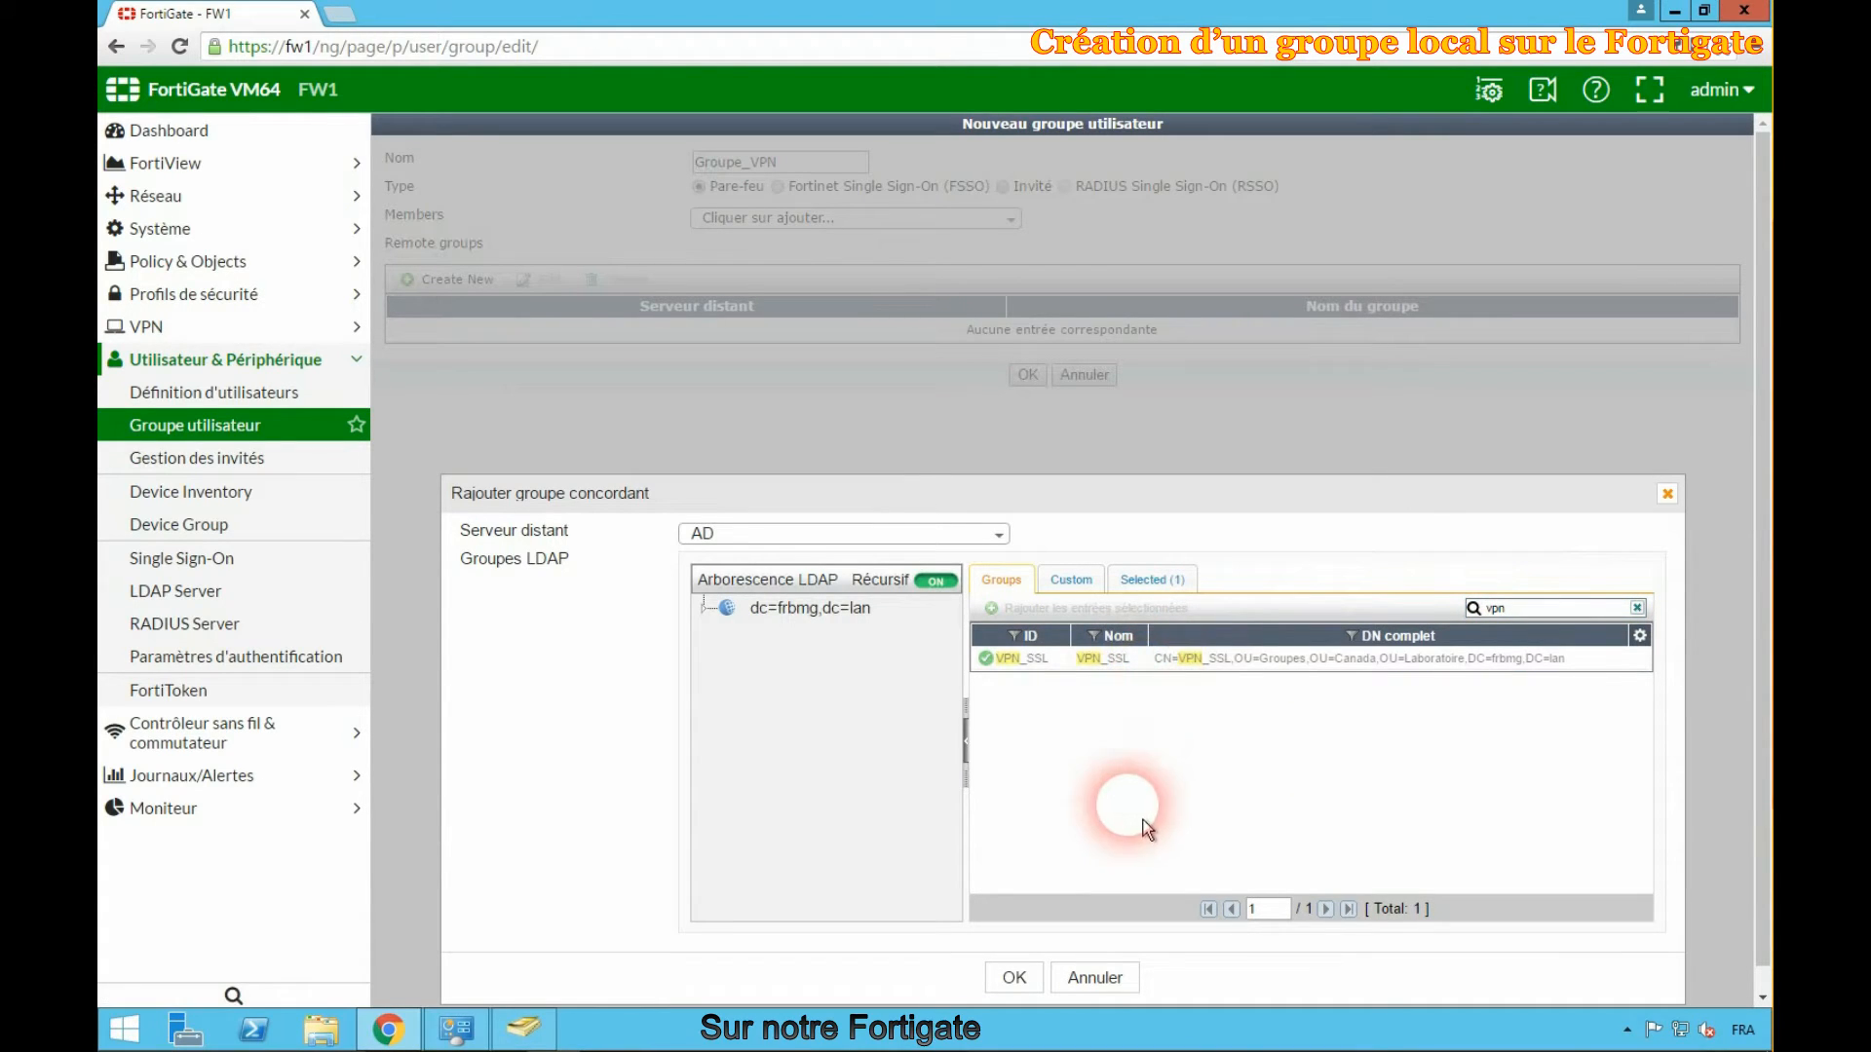
left_click(1016, 981)
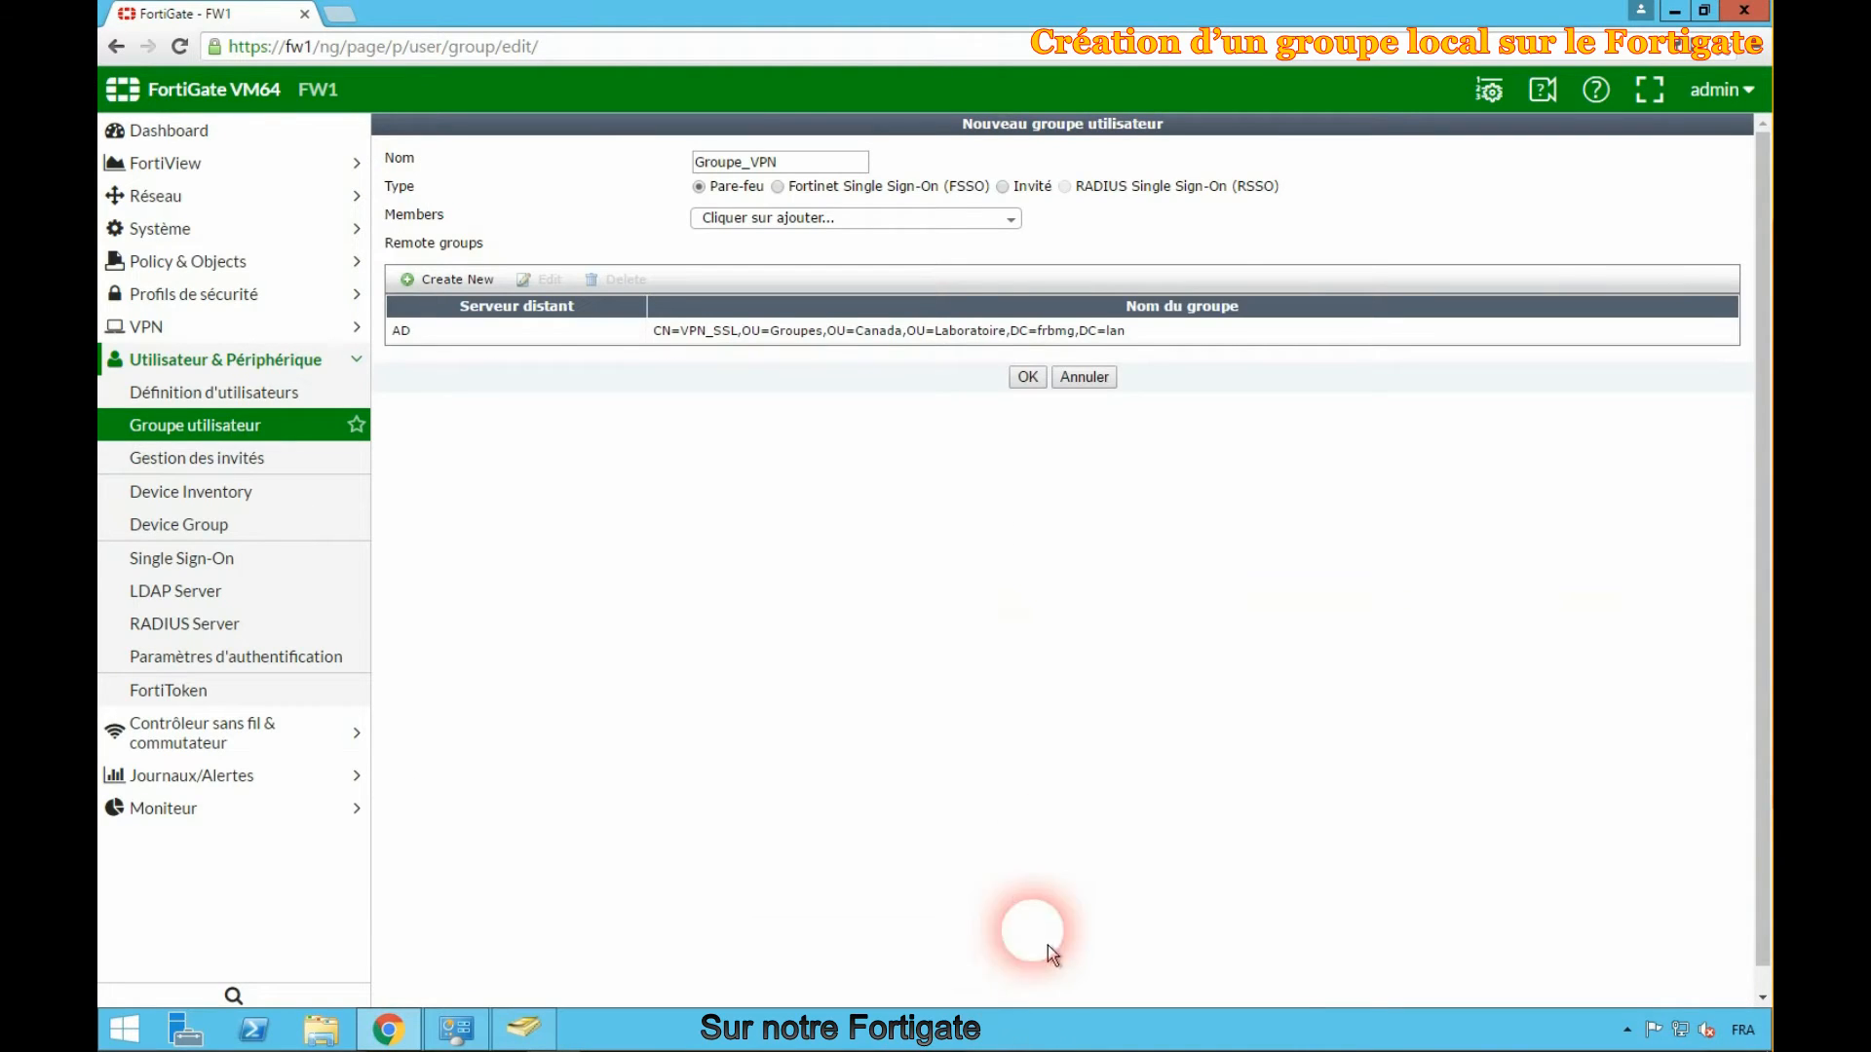
left_click(1033, 385)
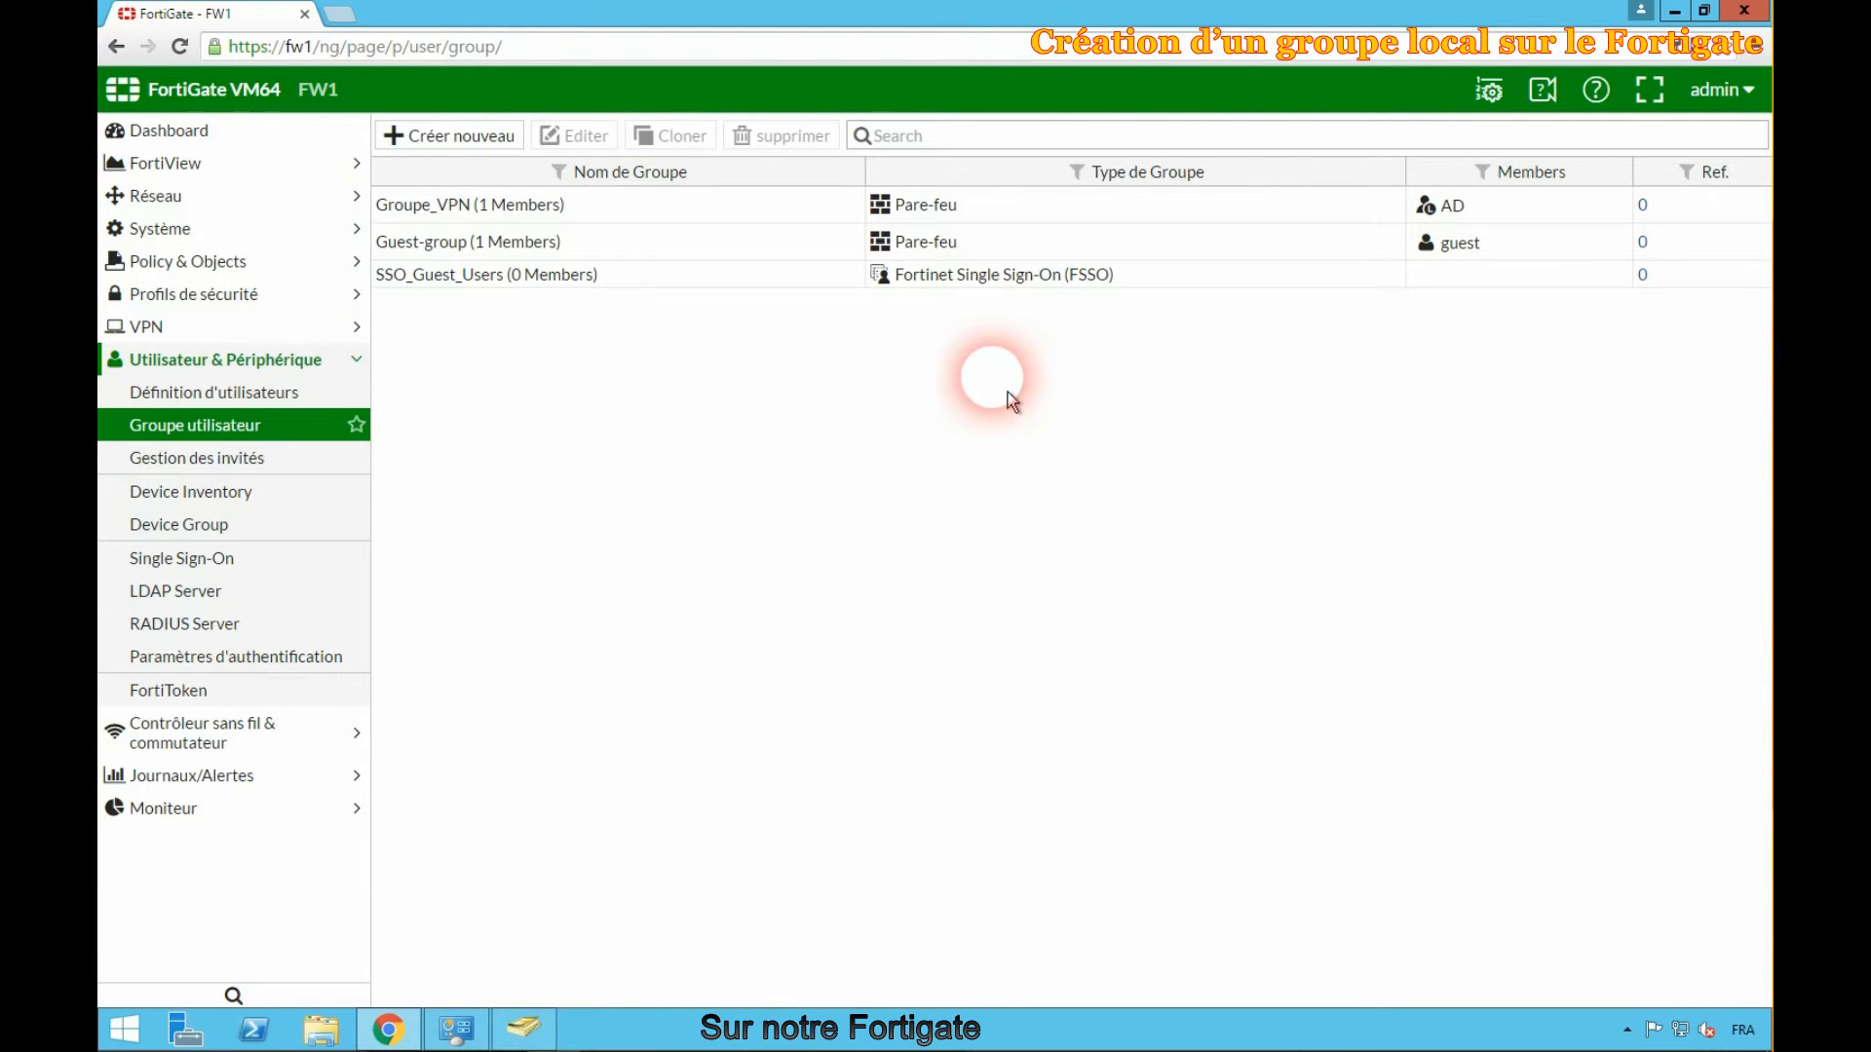
- Create an address object named Internet with subnet 0.0.0.0 on the Internet (port1) interface
left_click(230, 261)
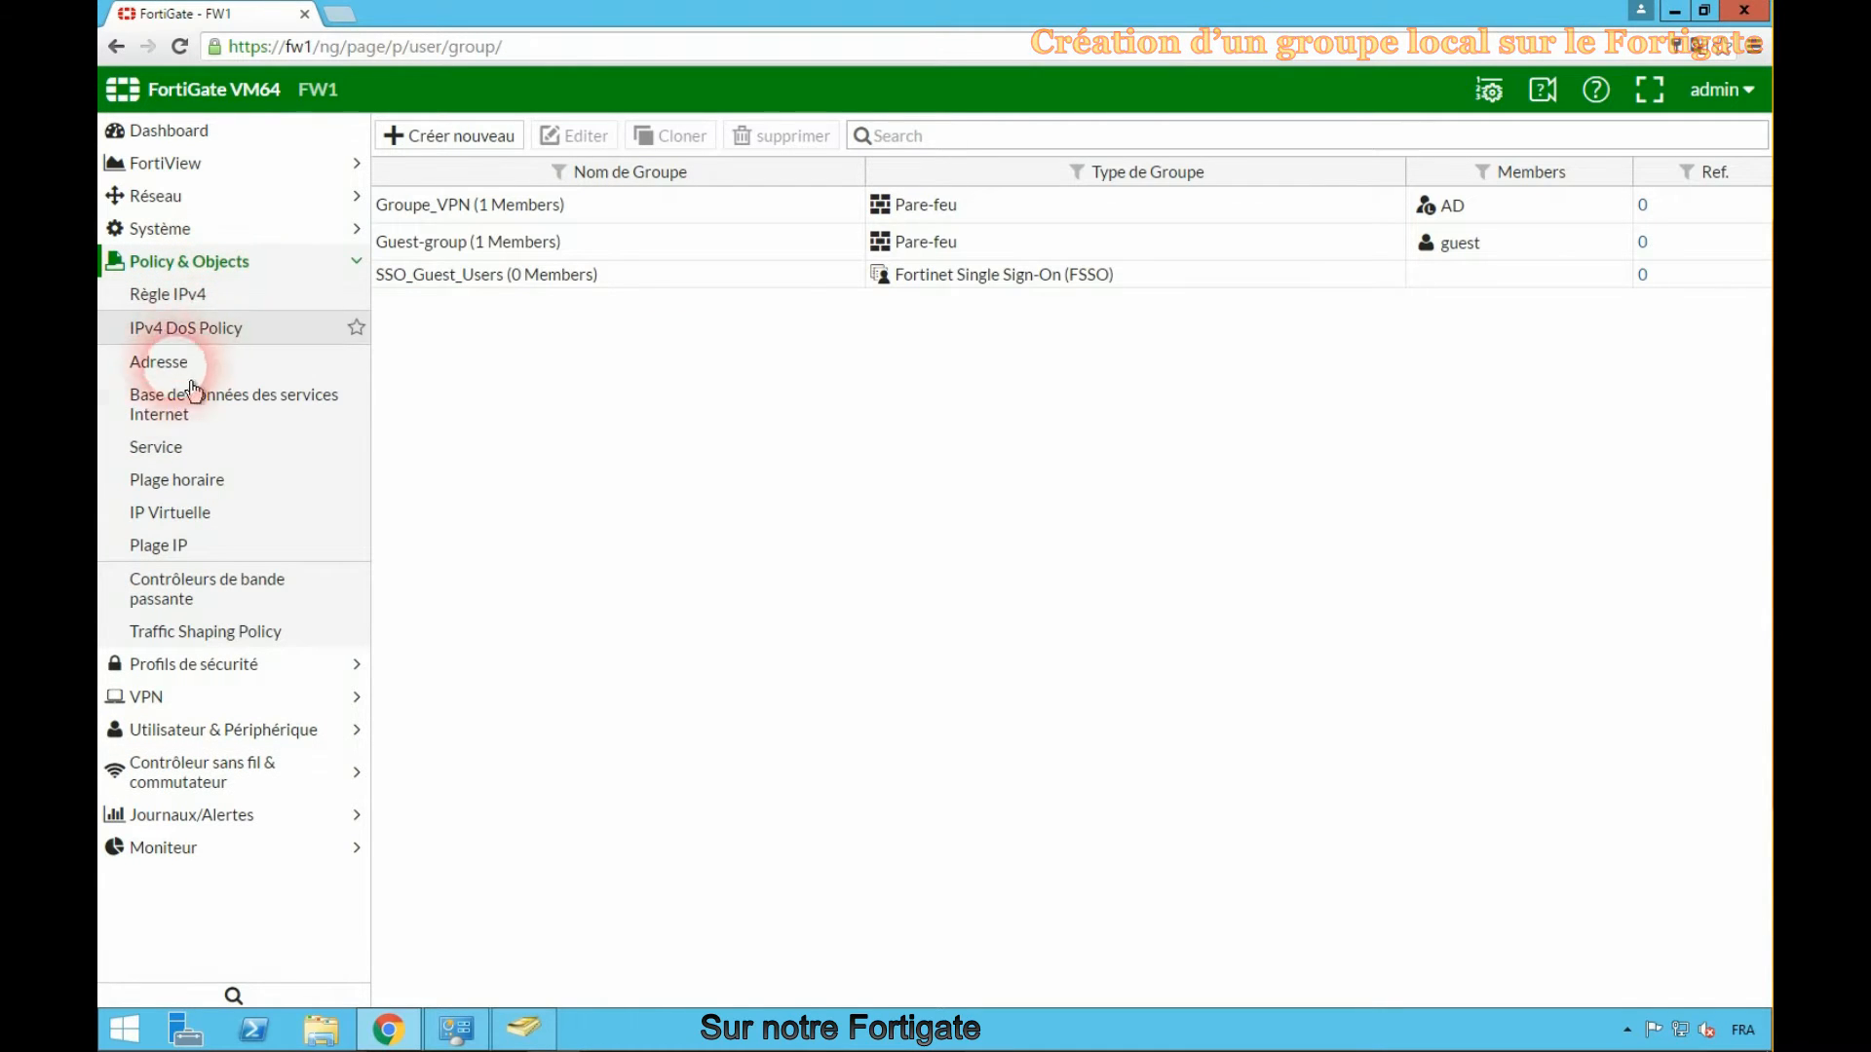
left_click(158, 362)
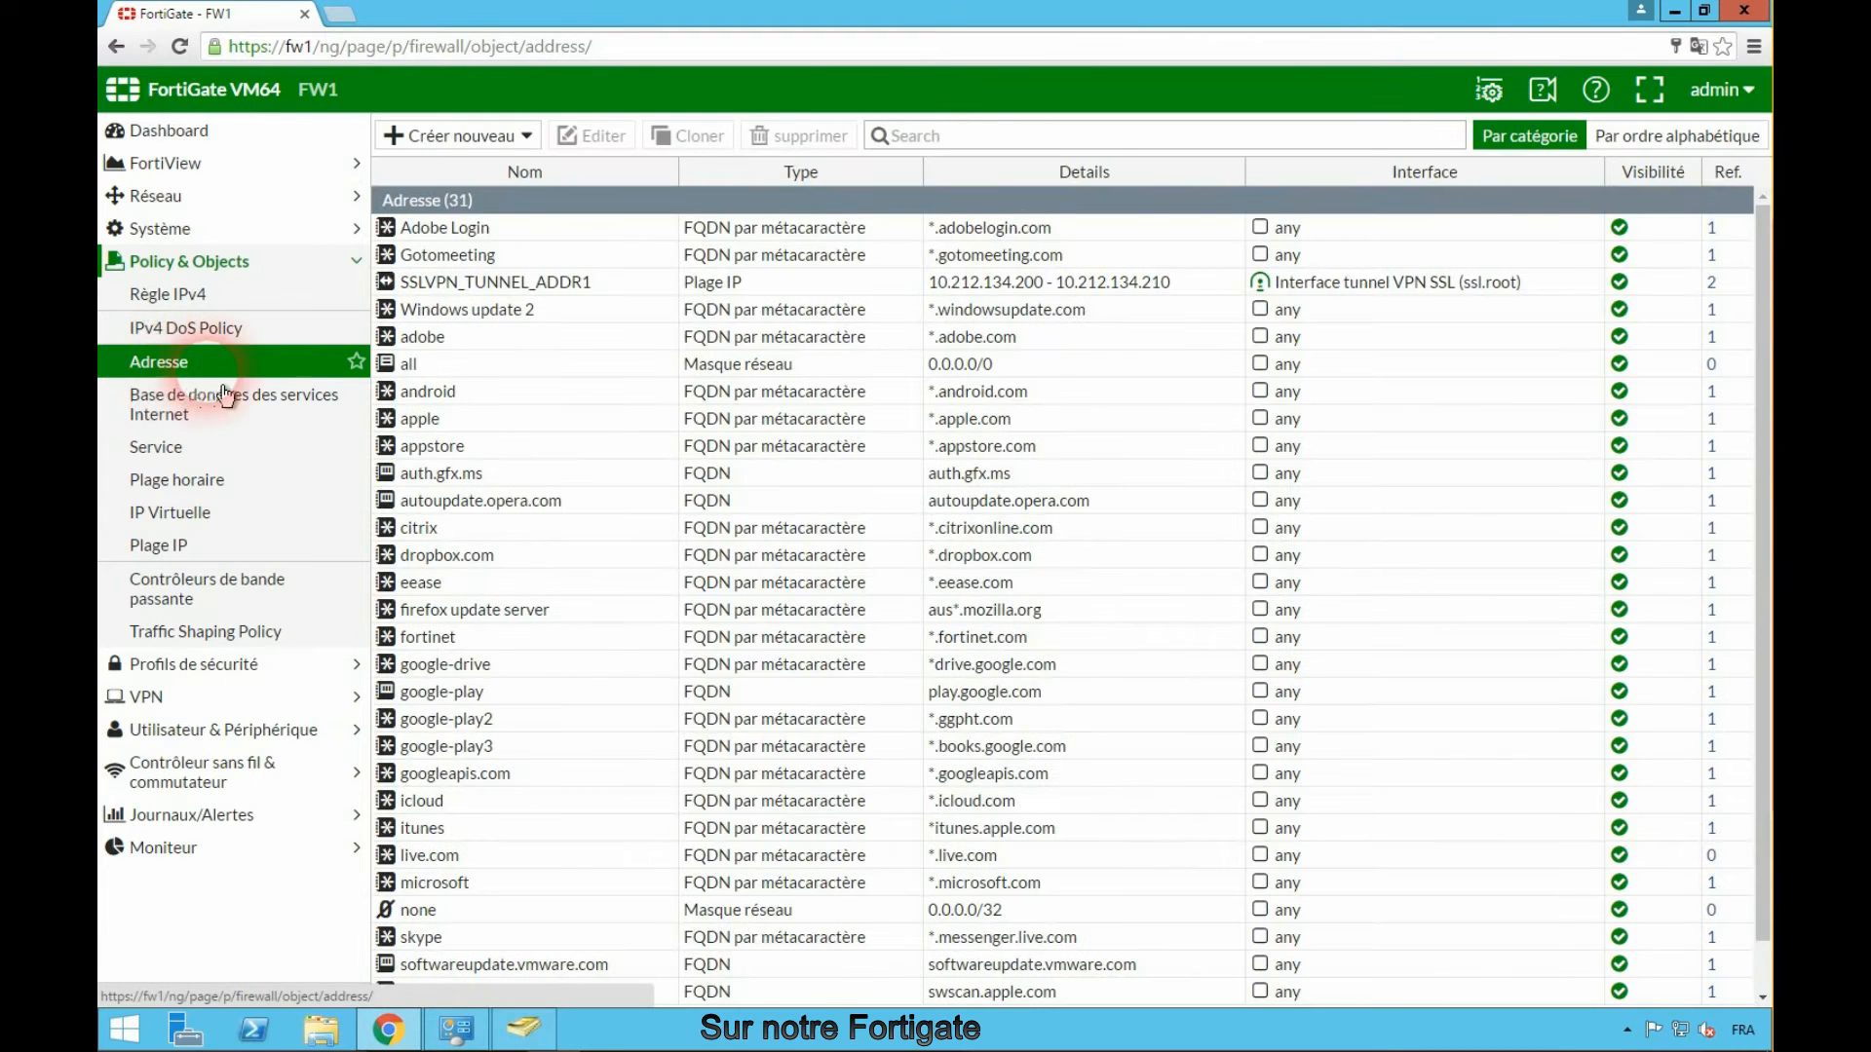
left_click(456, 141)
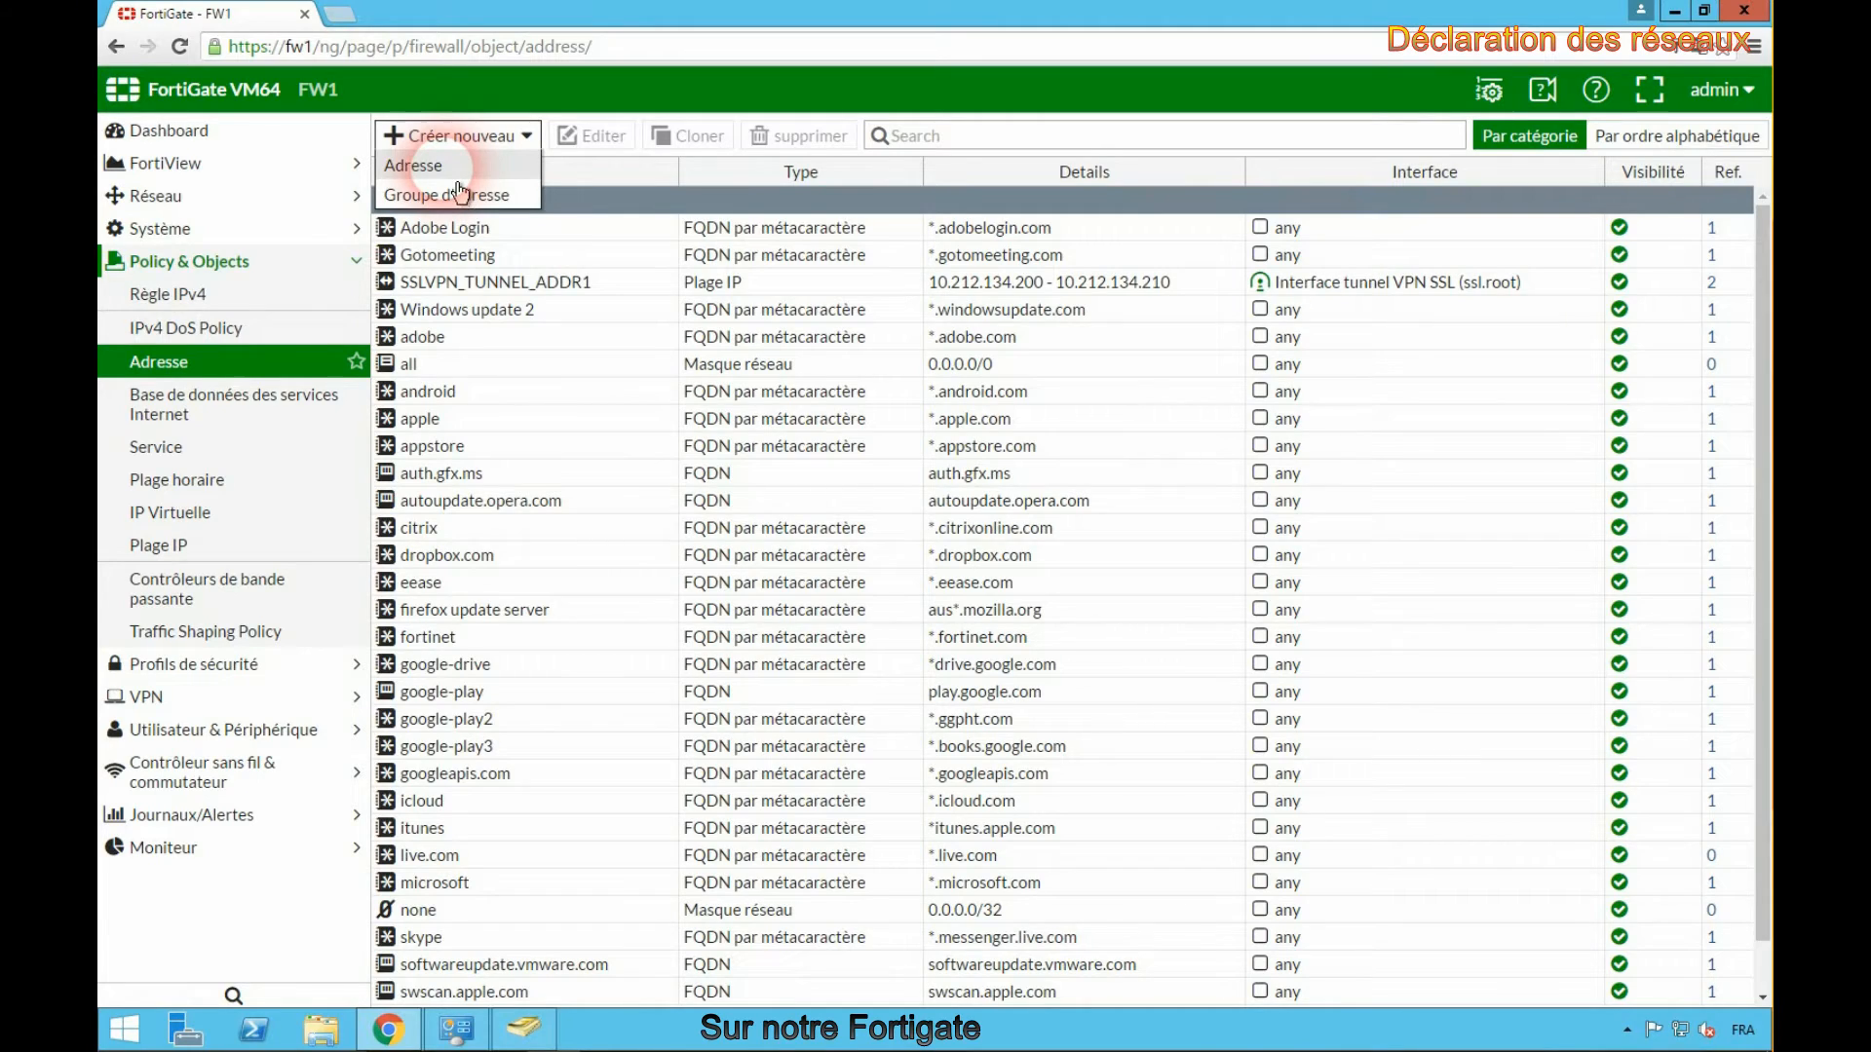
left_click(458, 178)
left_click(663, 185)
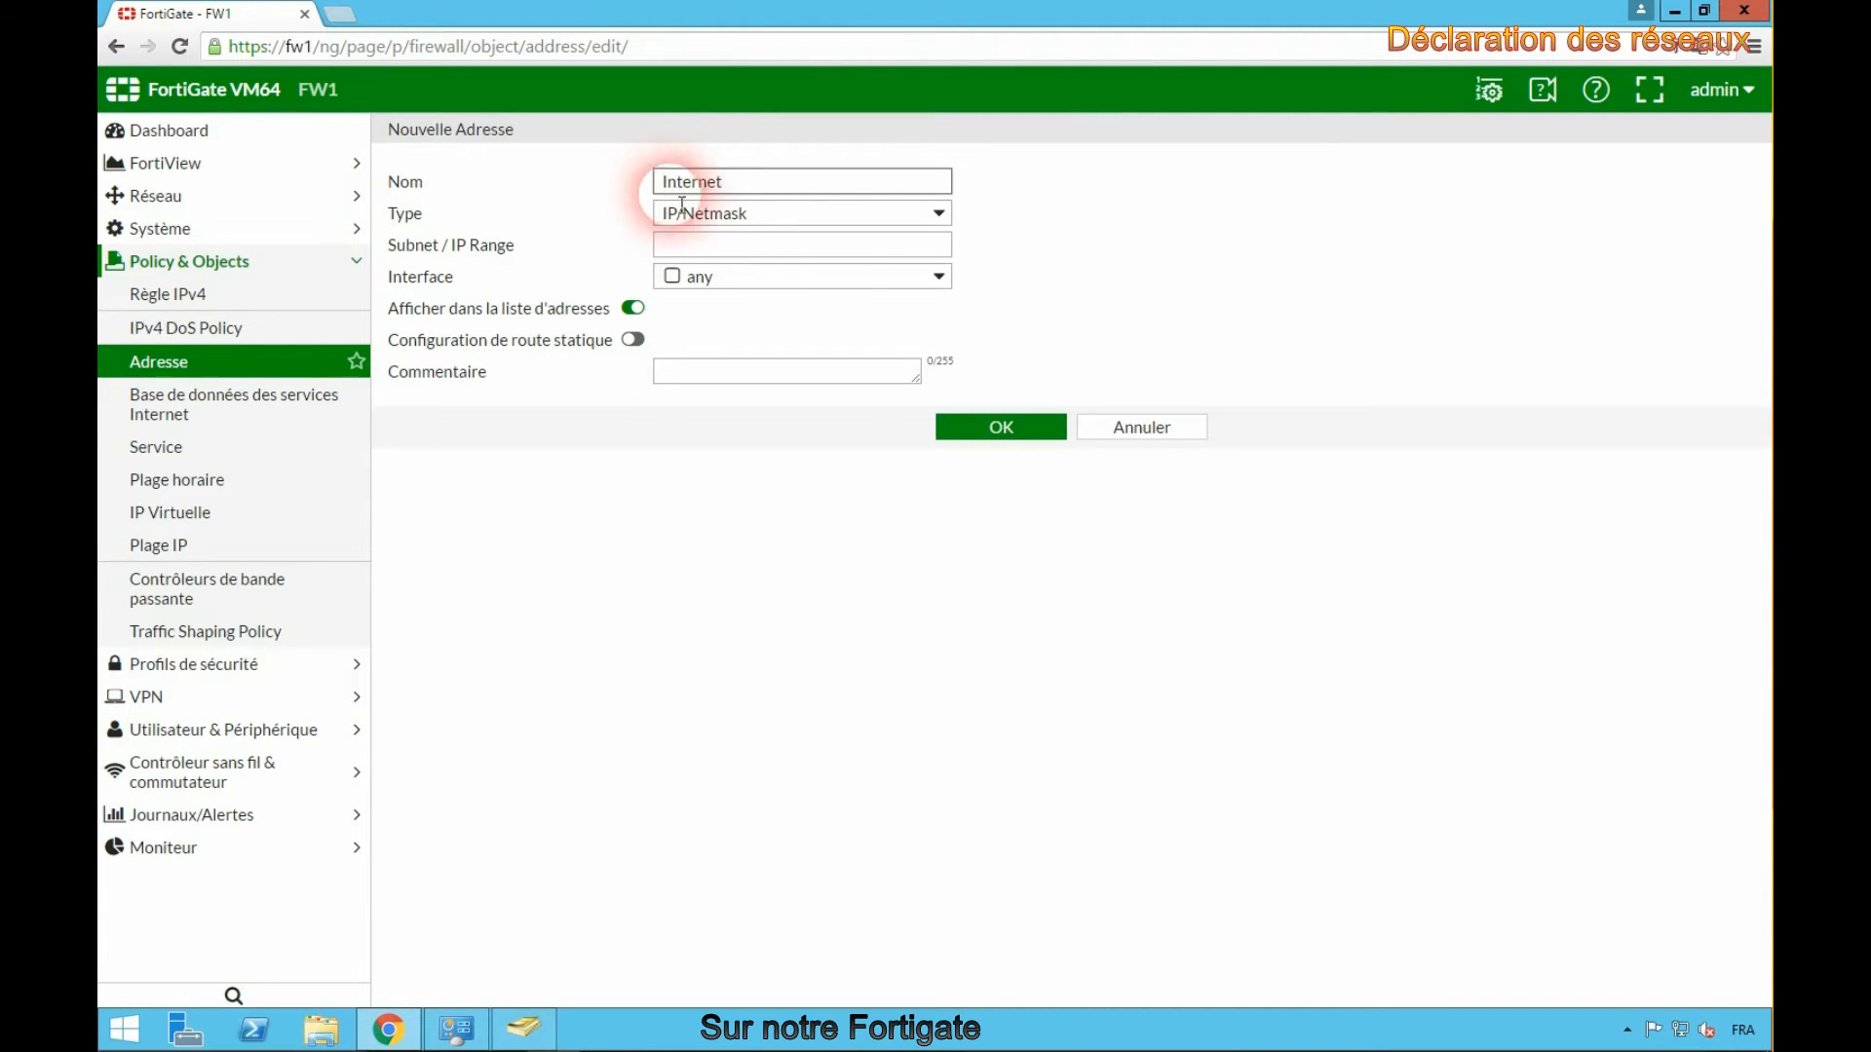
left_click(703, 244)
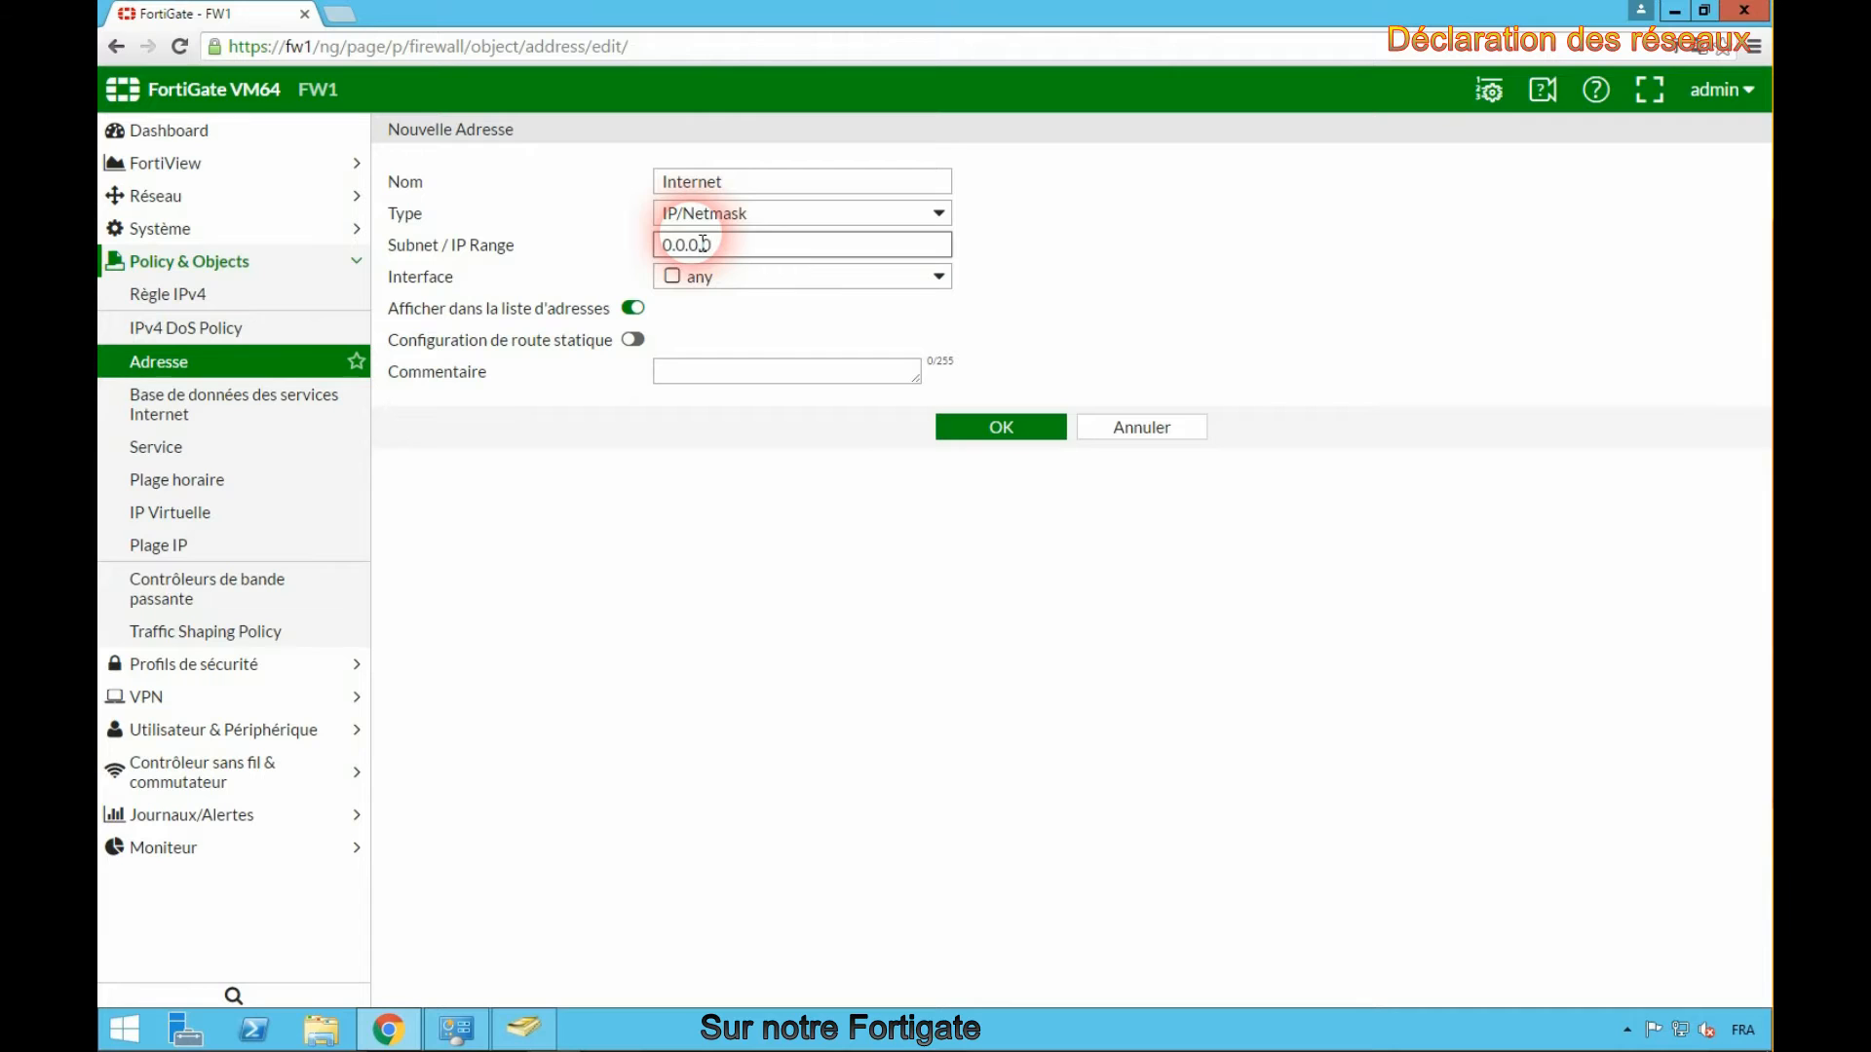
left_click(717, 281)
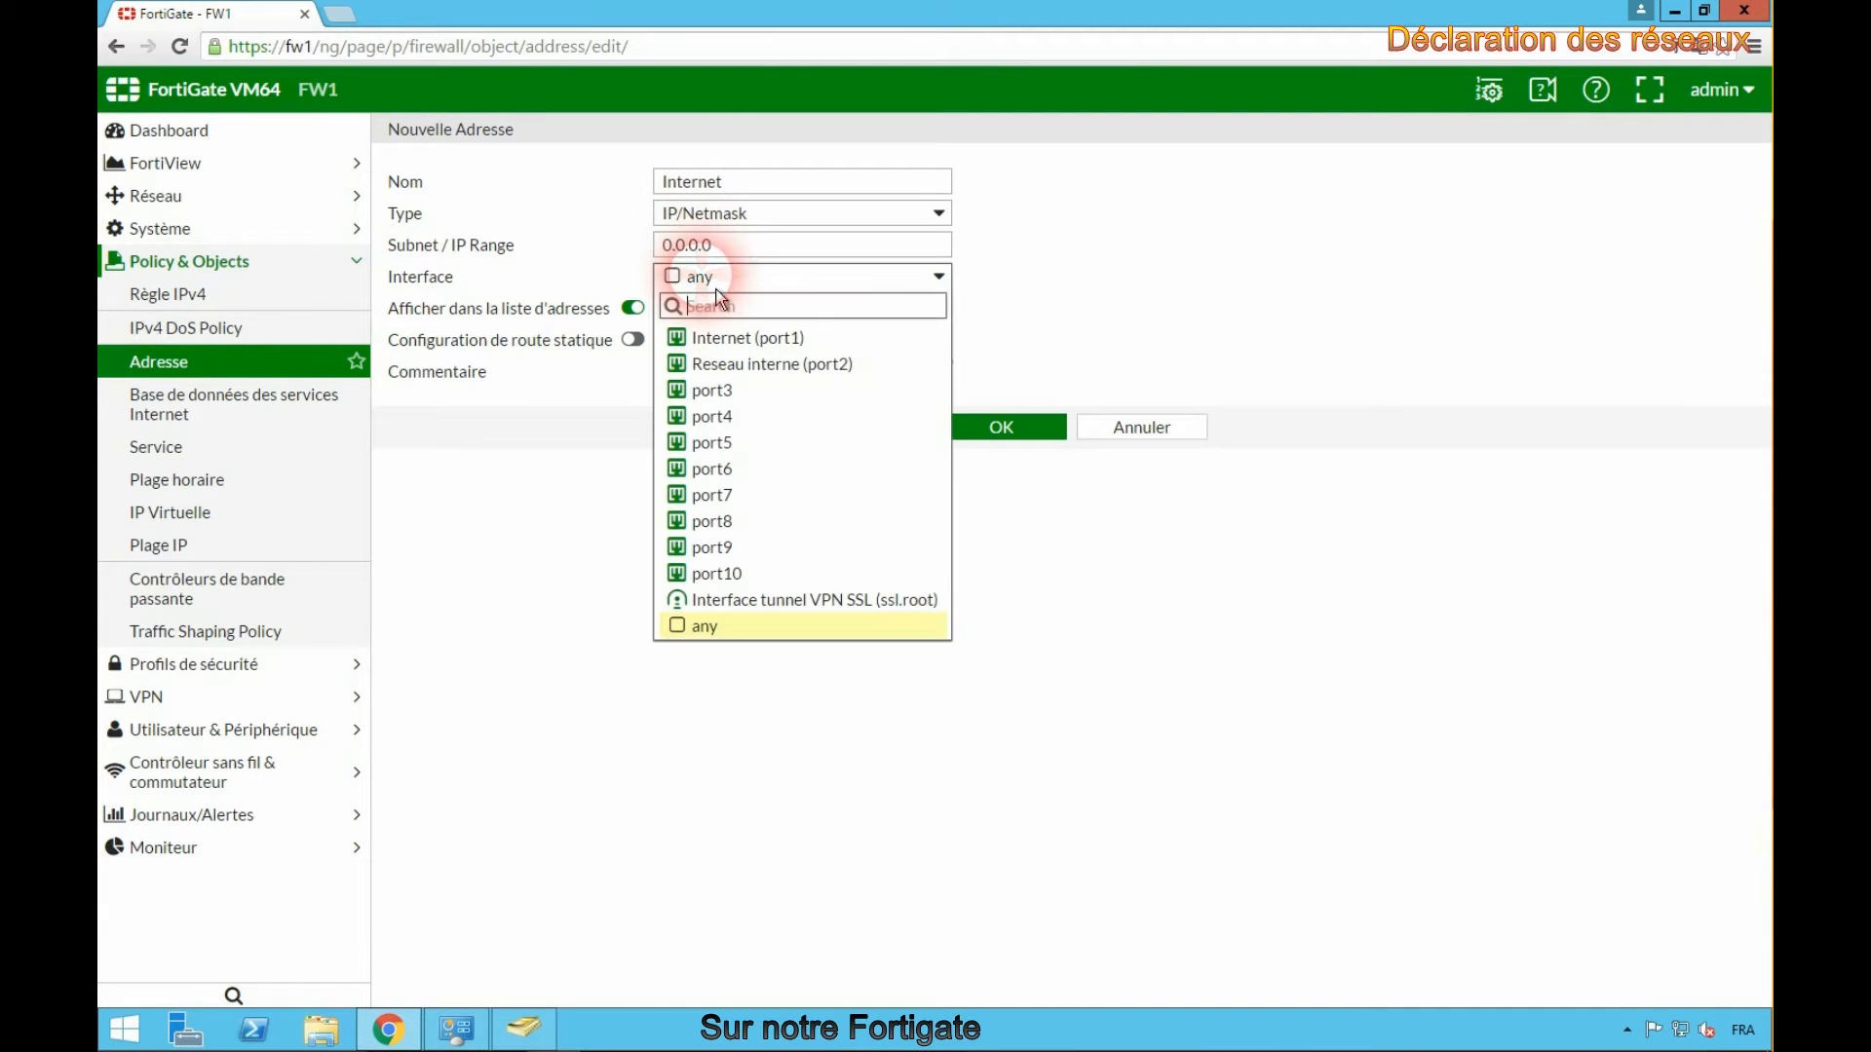
left_click(744, 337)
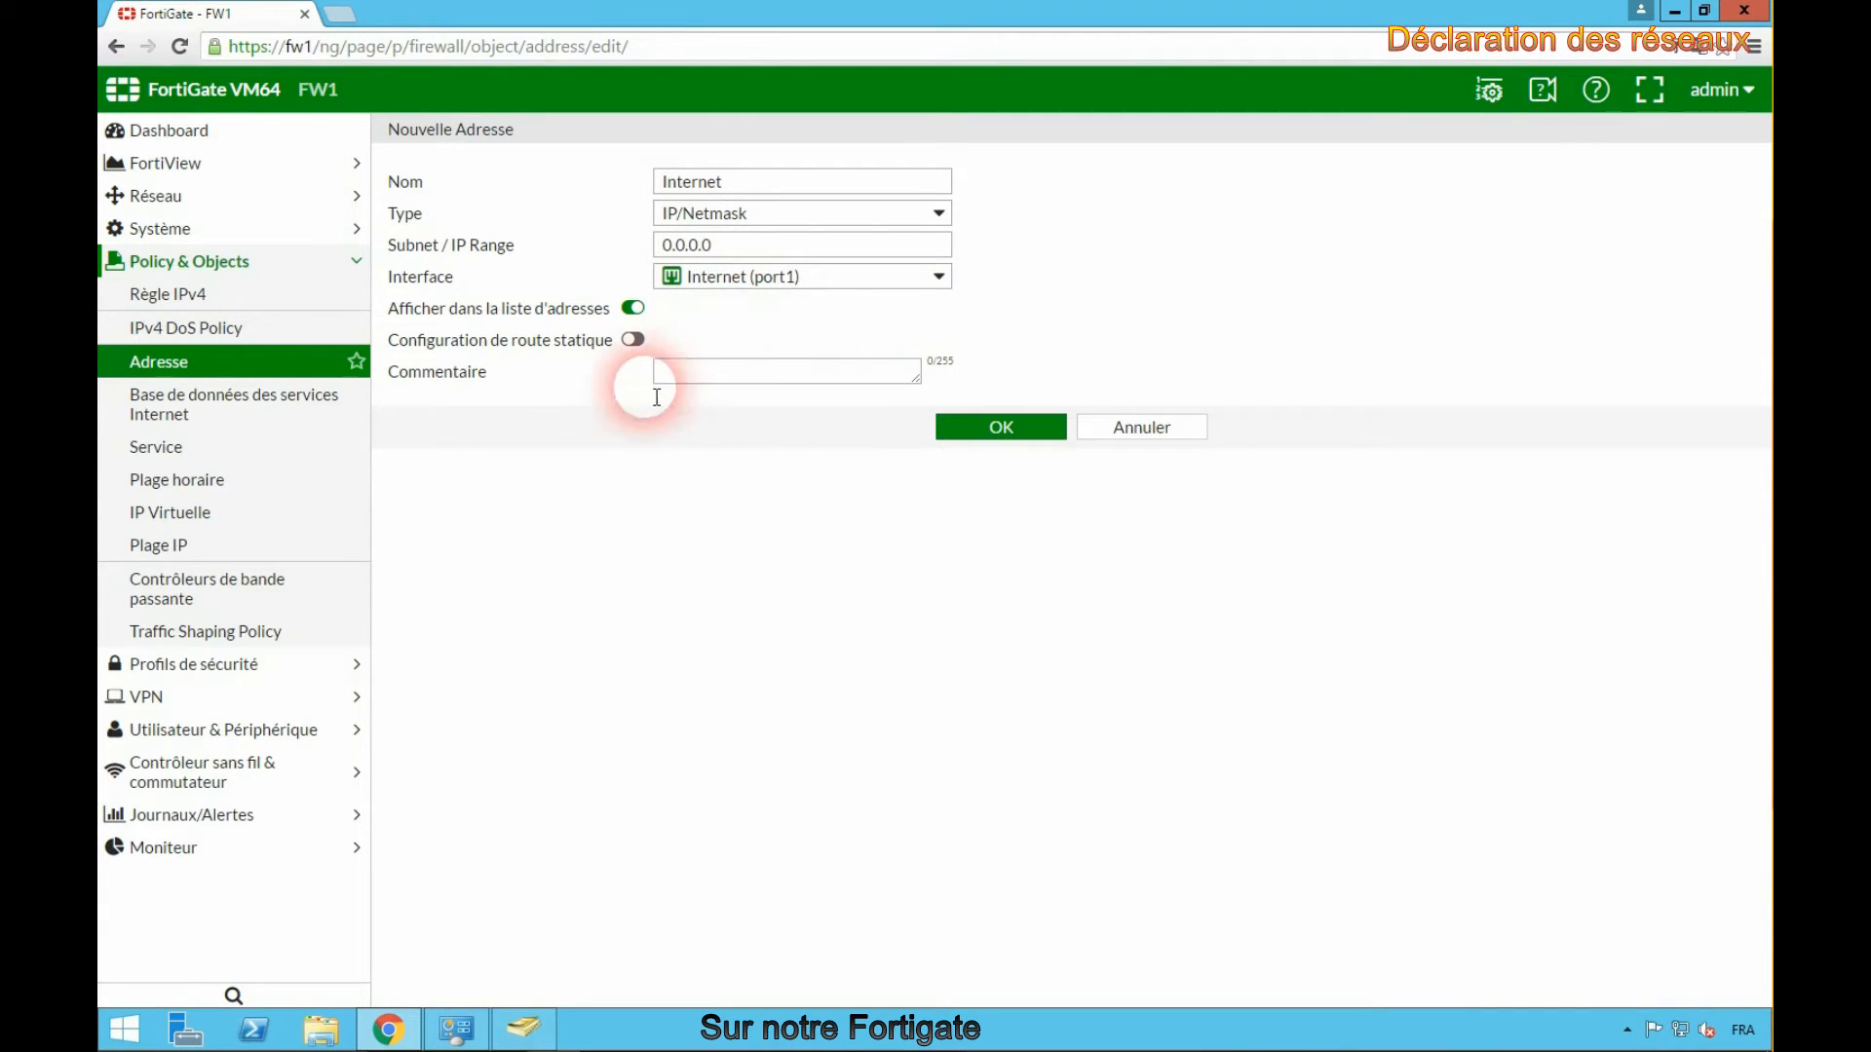
left_click(722, 375)
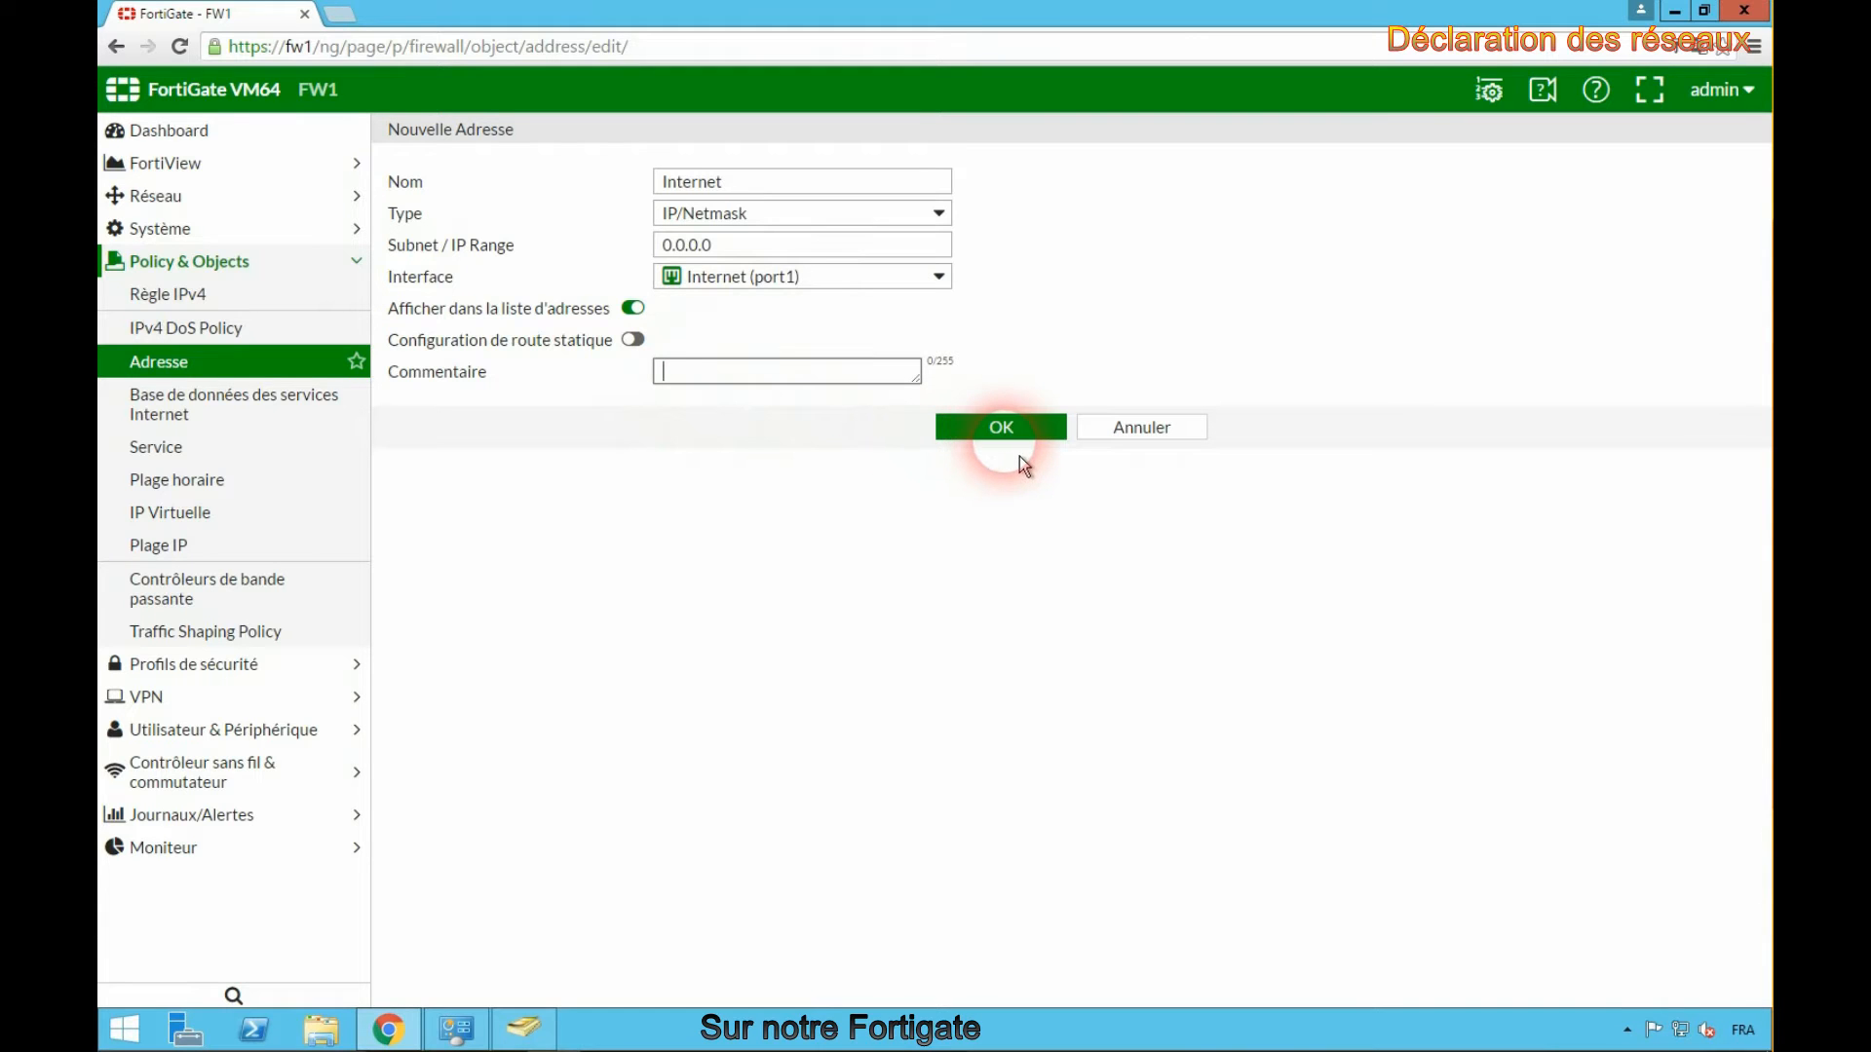
left_click(1004, 431)
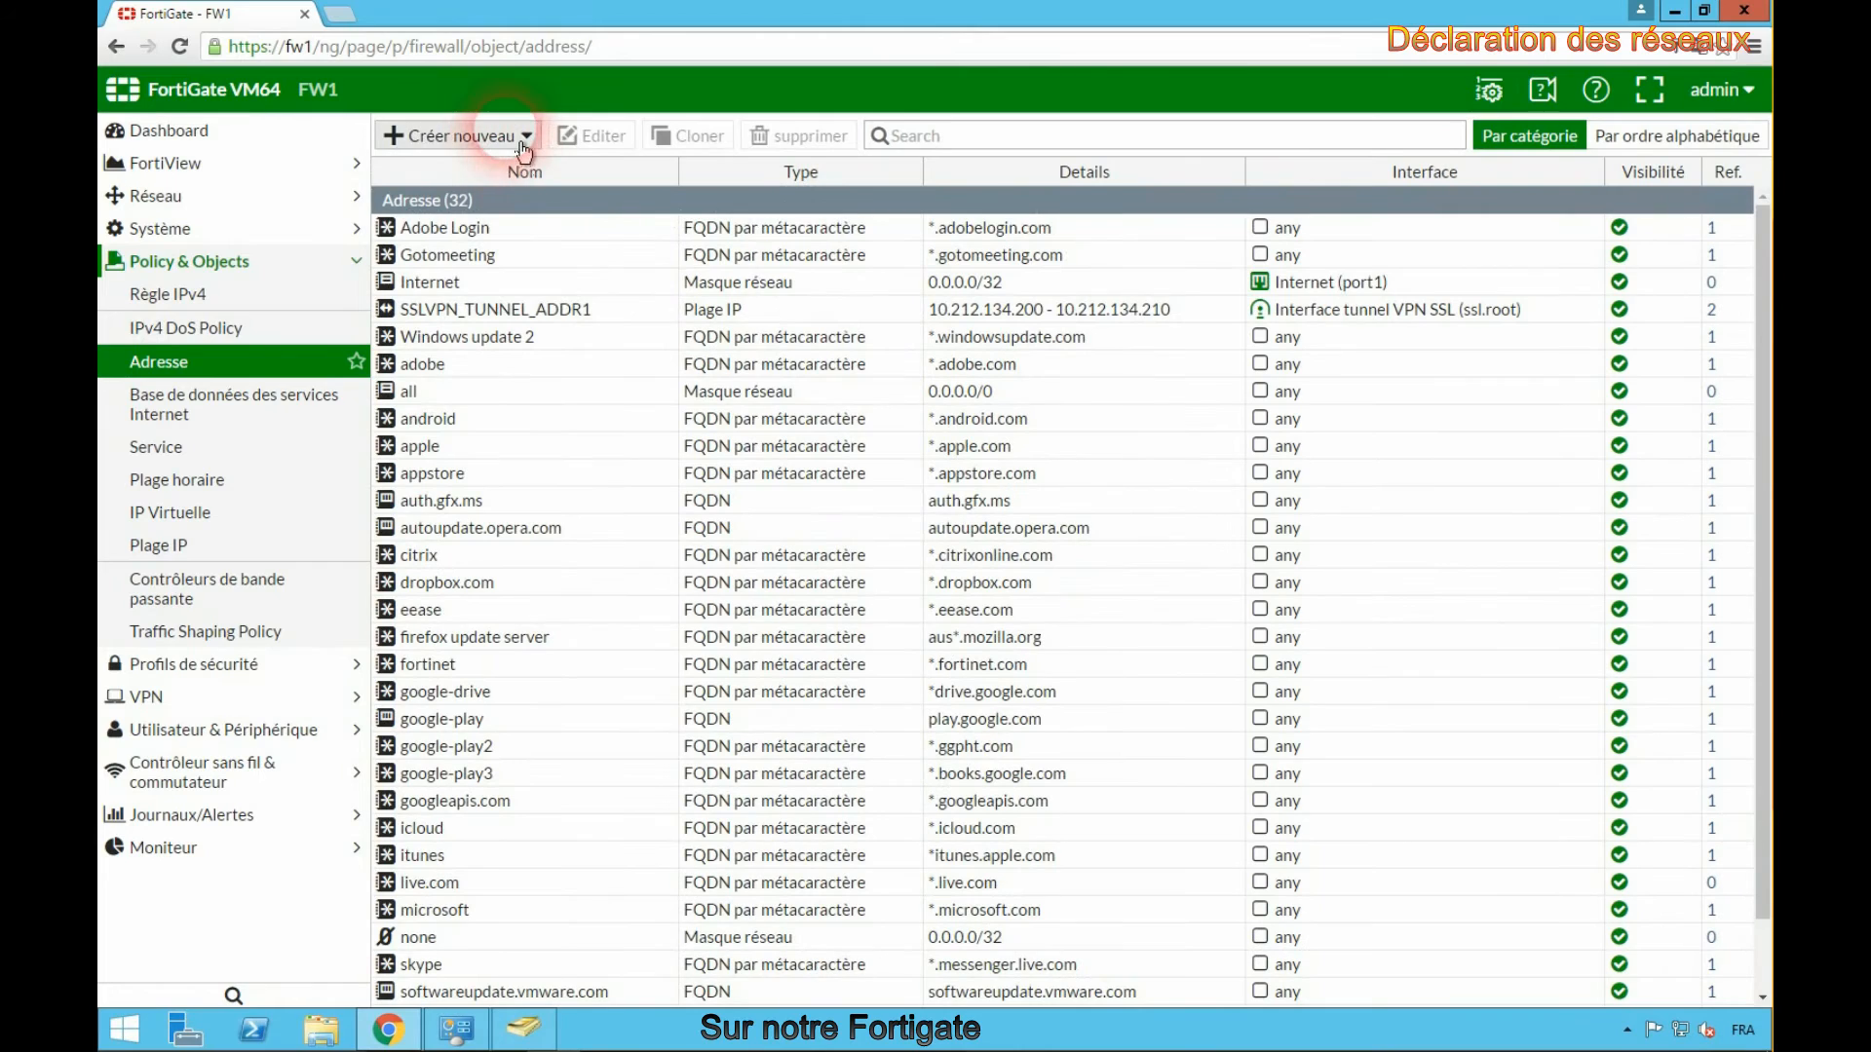
- Create an address object named Reseau_interne with subnet 192.168.30.0/255.255.255.0 on Reseau interne (port2), commented Reseau interne du labo
left_click(453, 136)
left_click(429, 156)
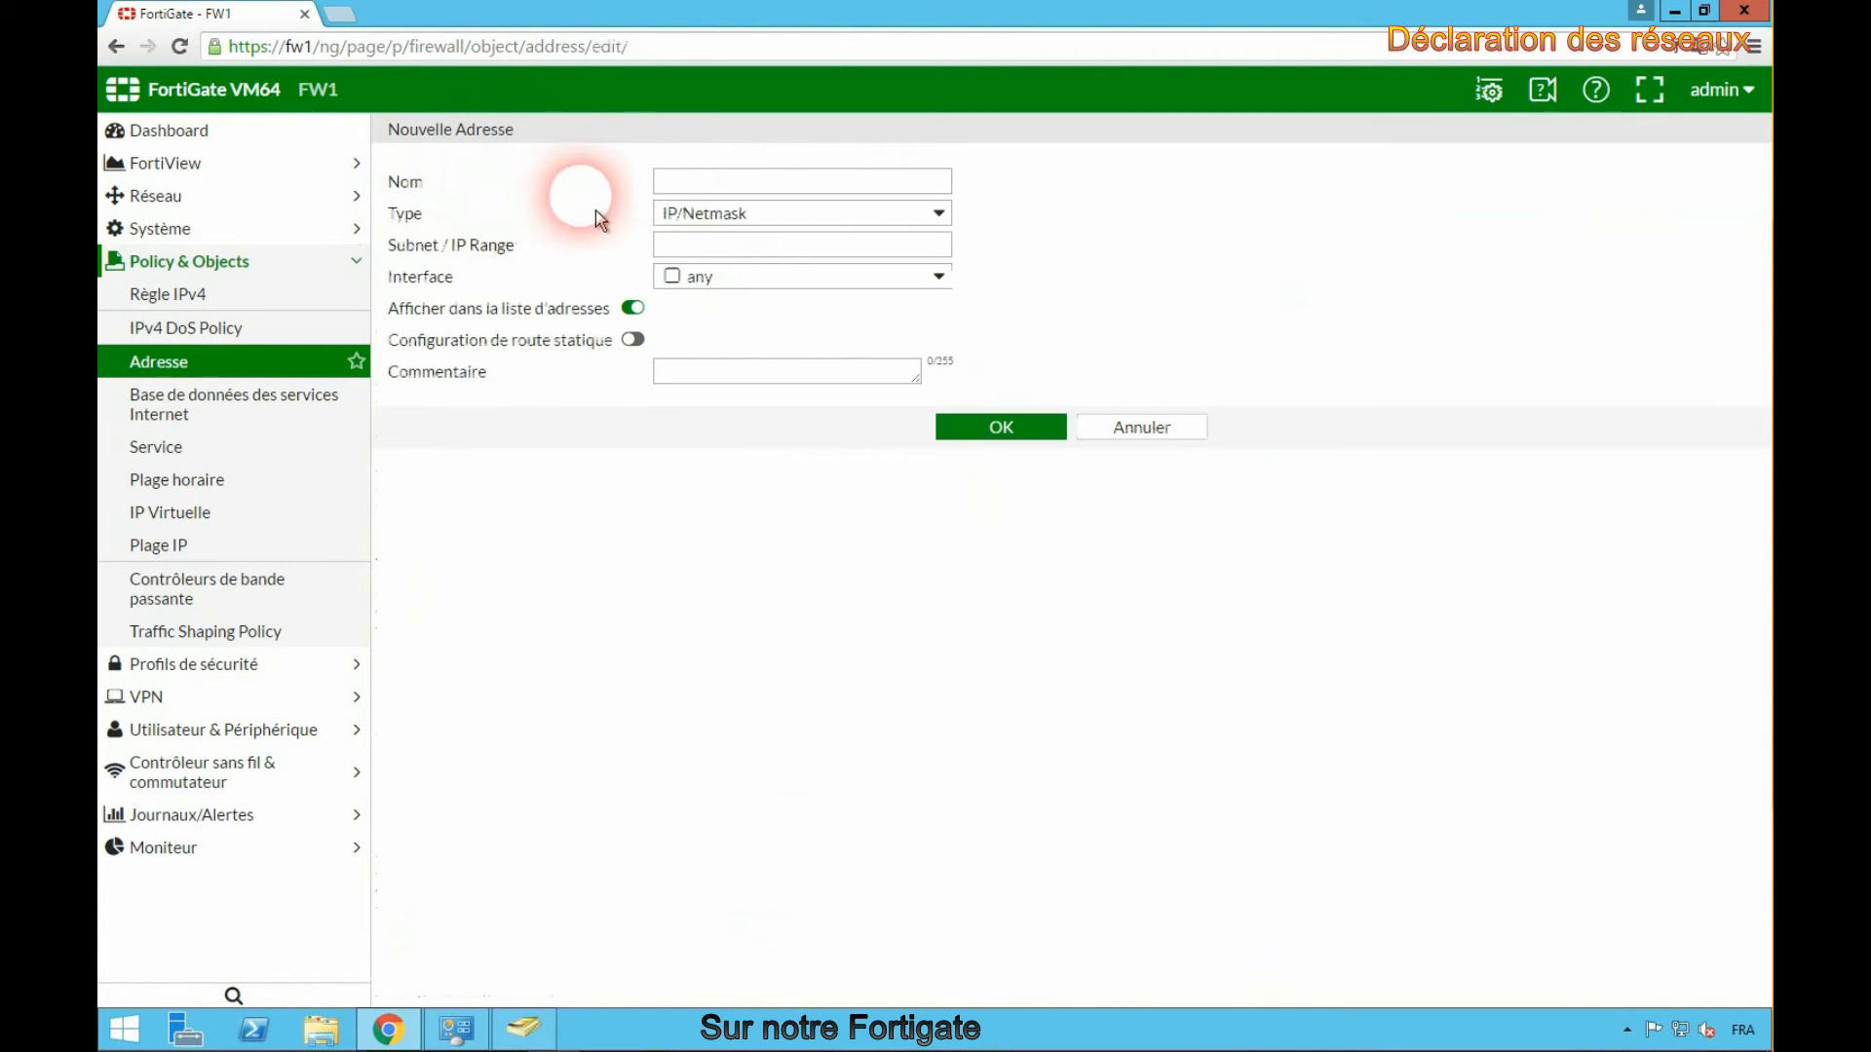
left_click(691, 185)
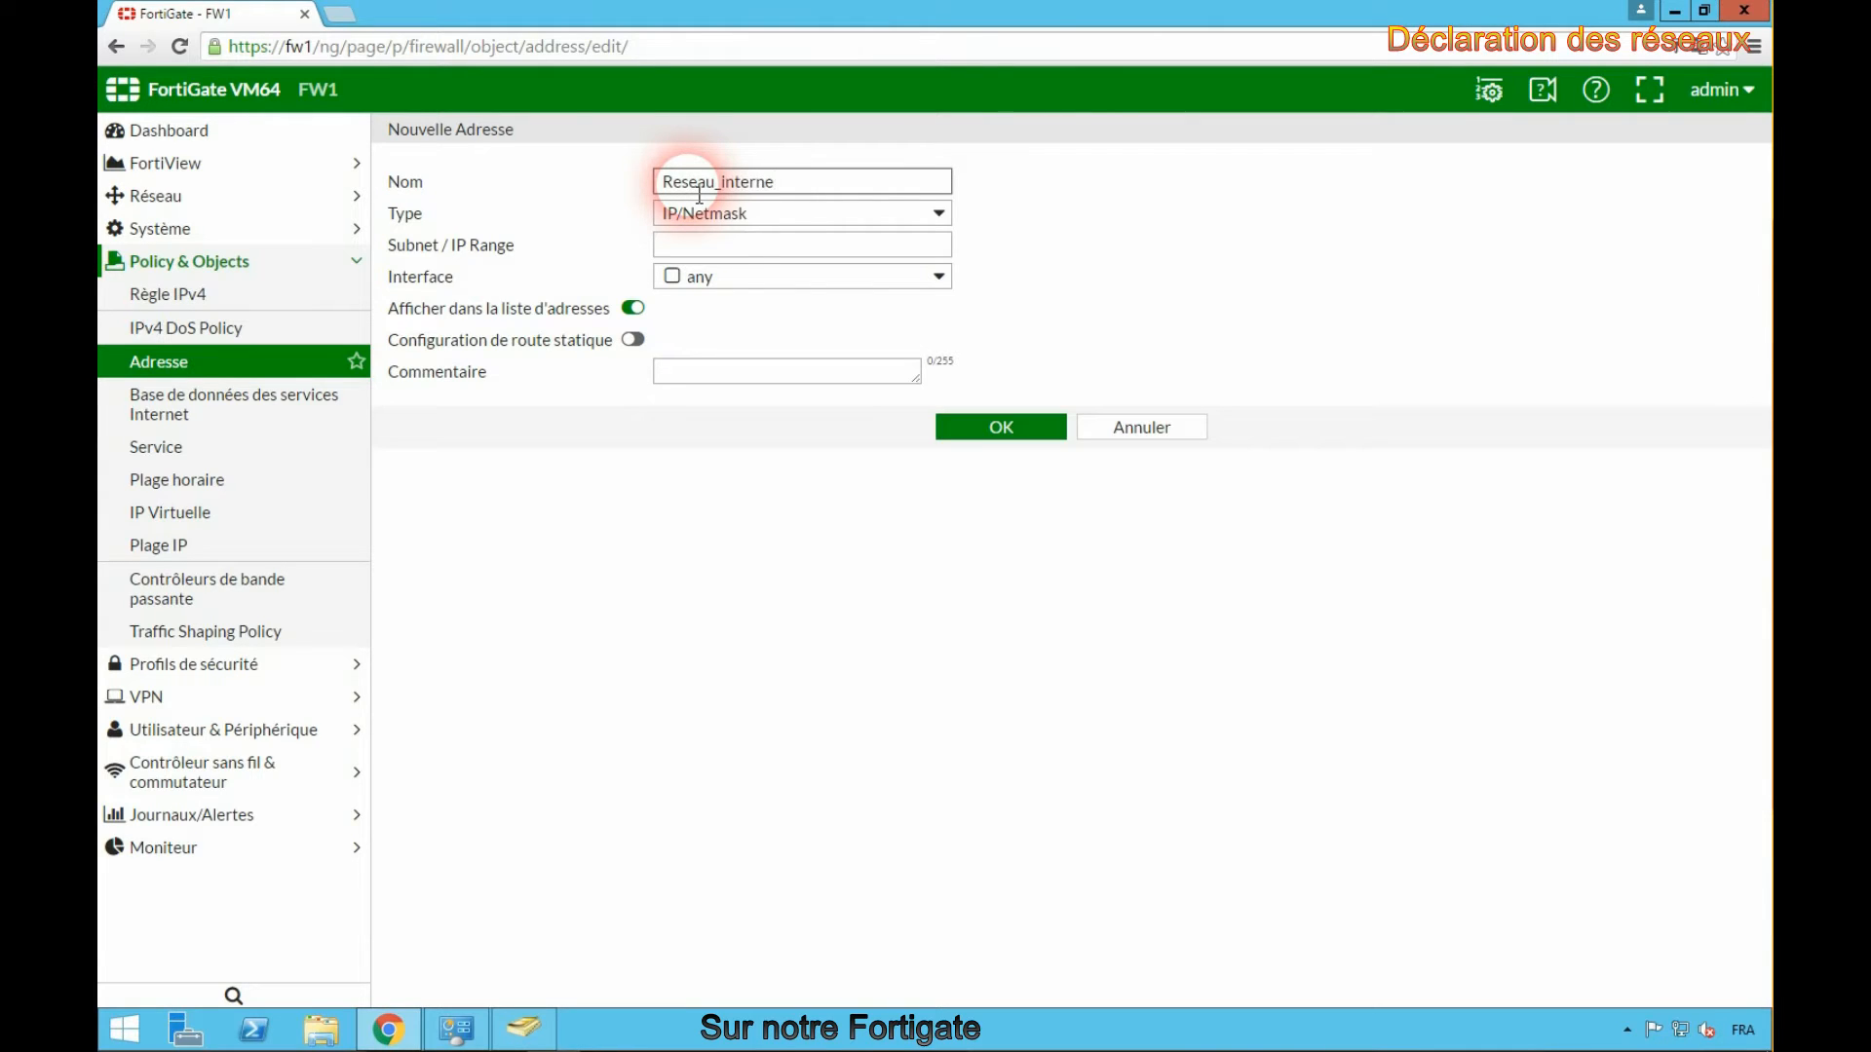
left_click(736, 247)
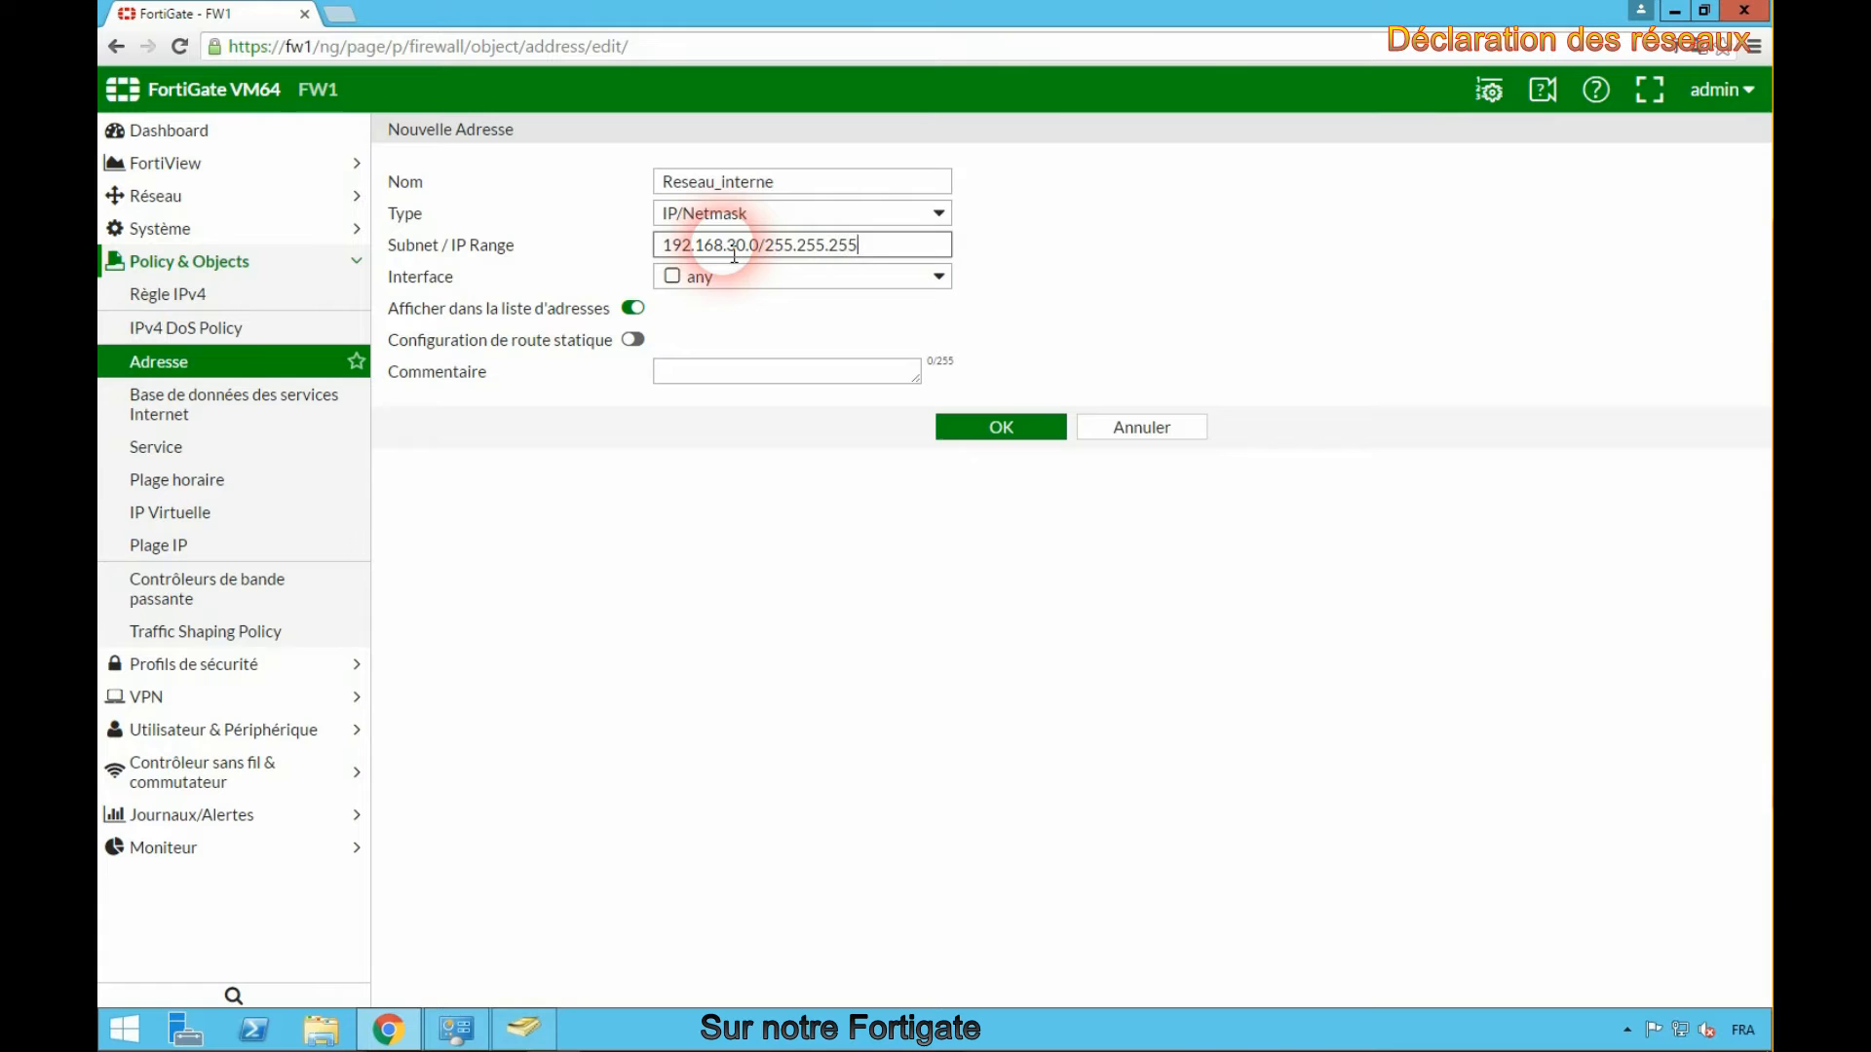
left_click(740, 280)
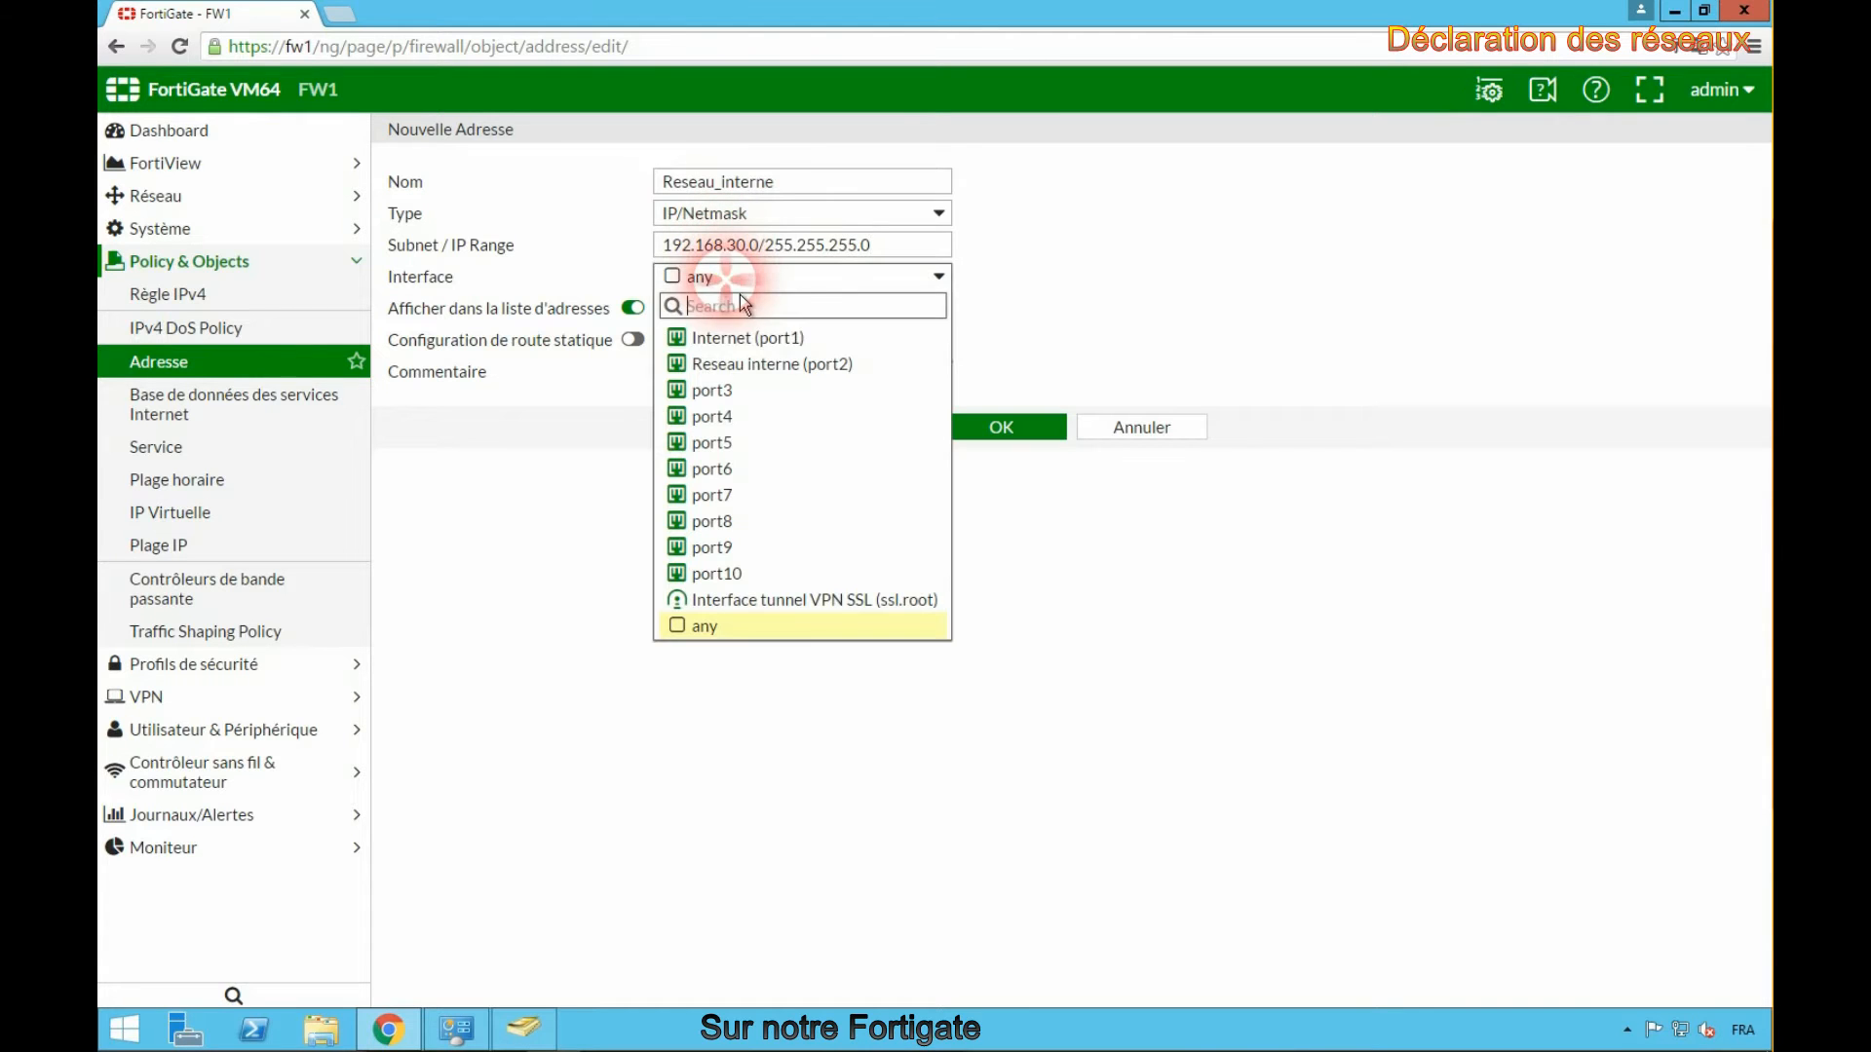
left_click(788, 380)
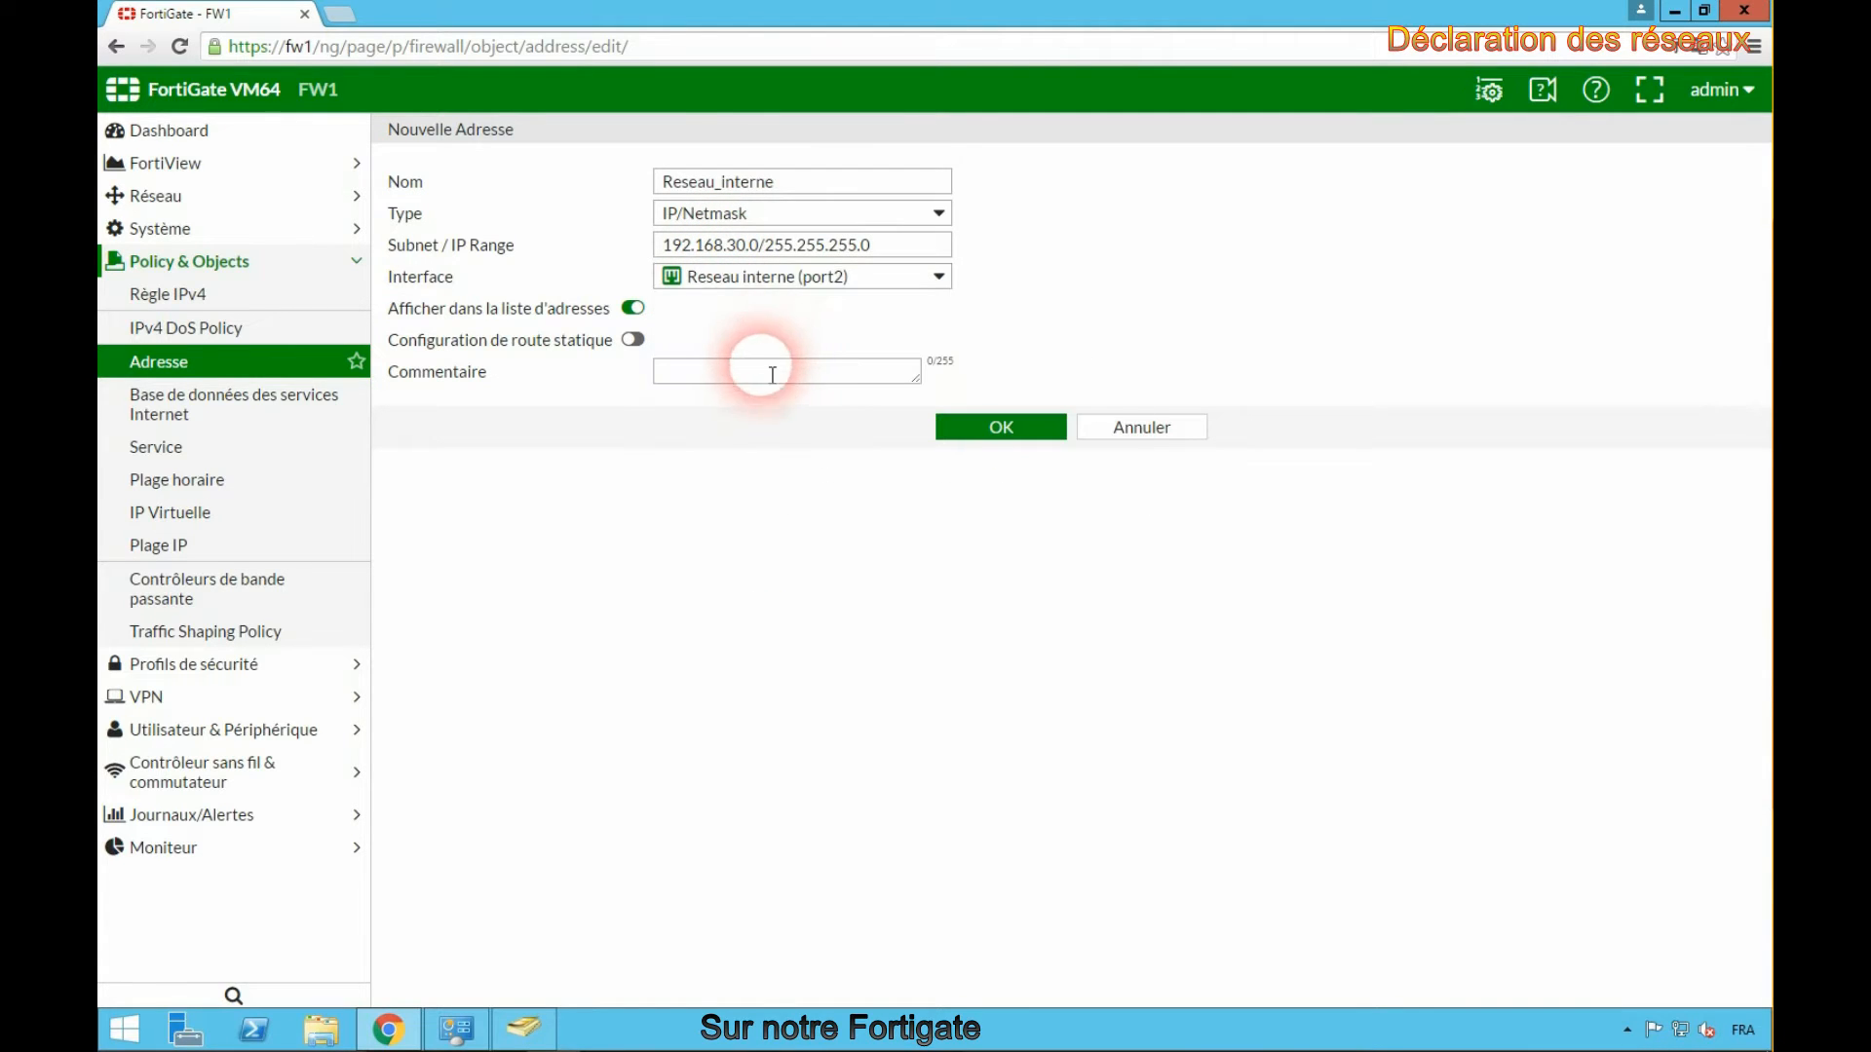
left_click(746, 380)
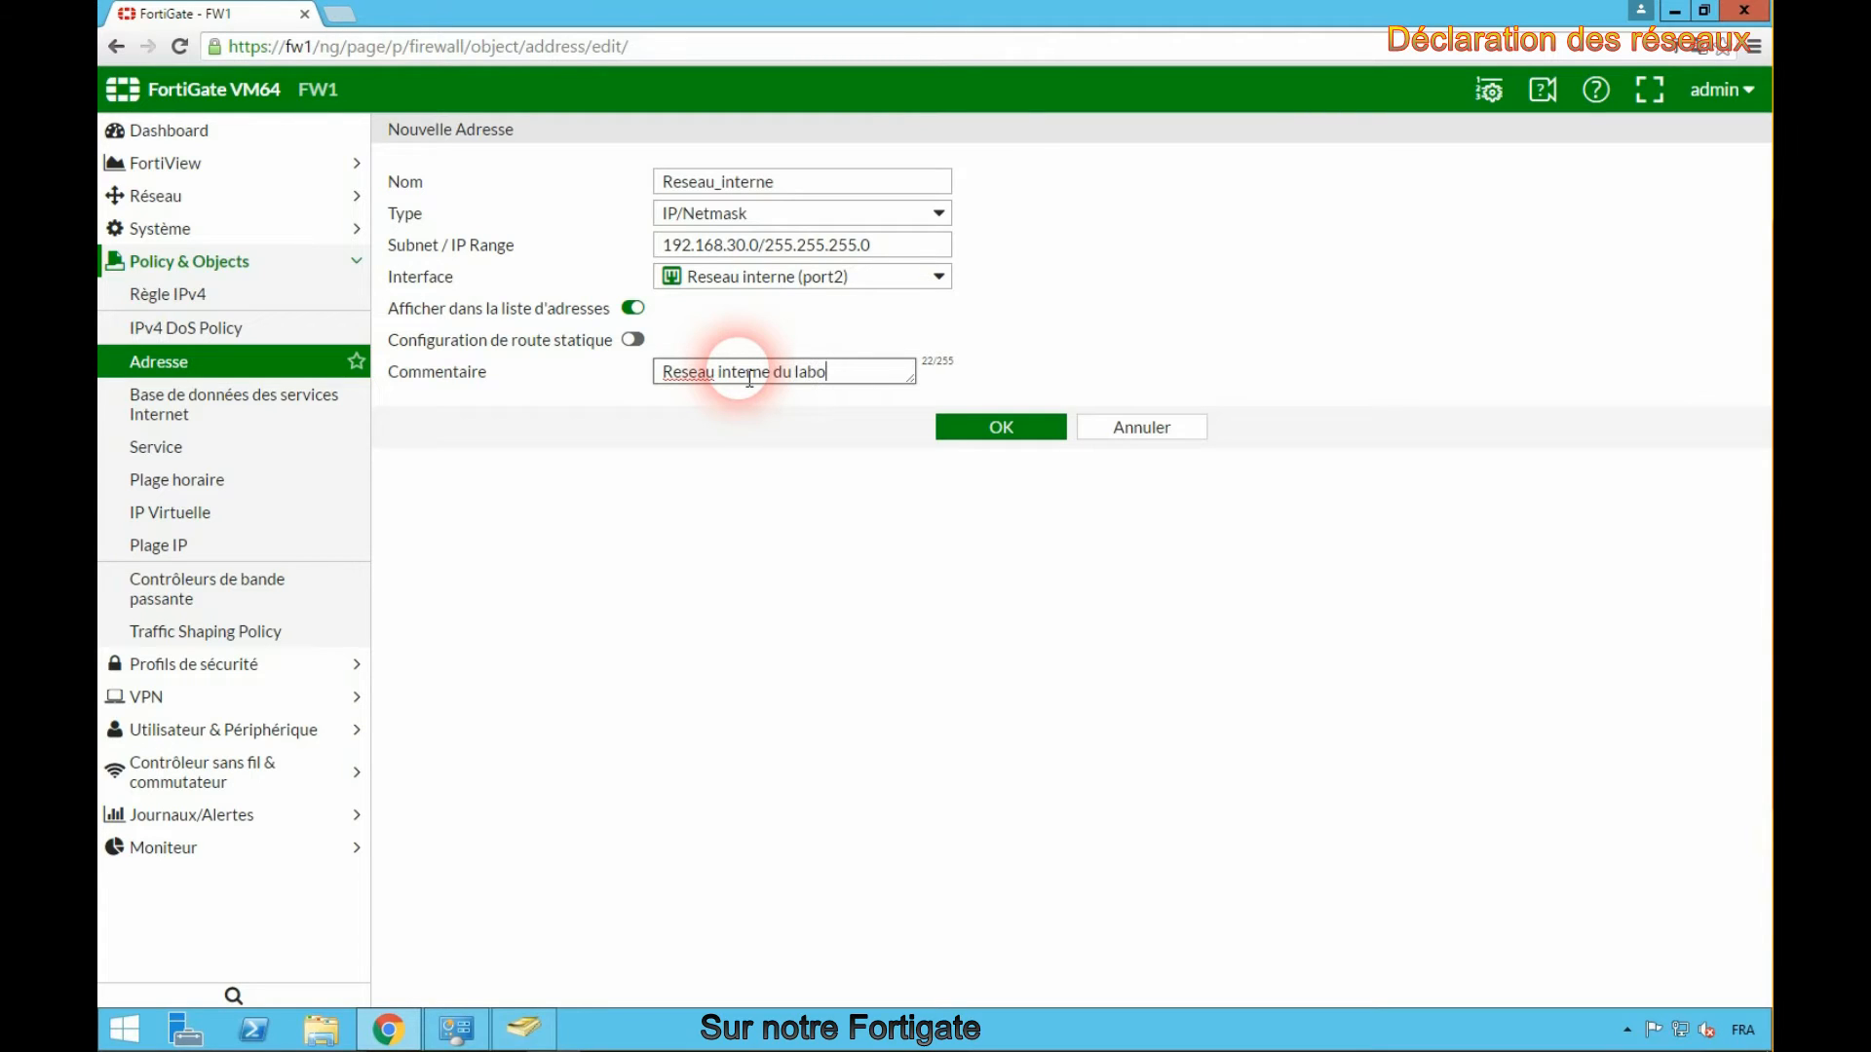
right_click(709, 383)
left_click(745, 390)
left_click(998, 431)
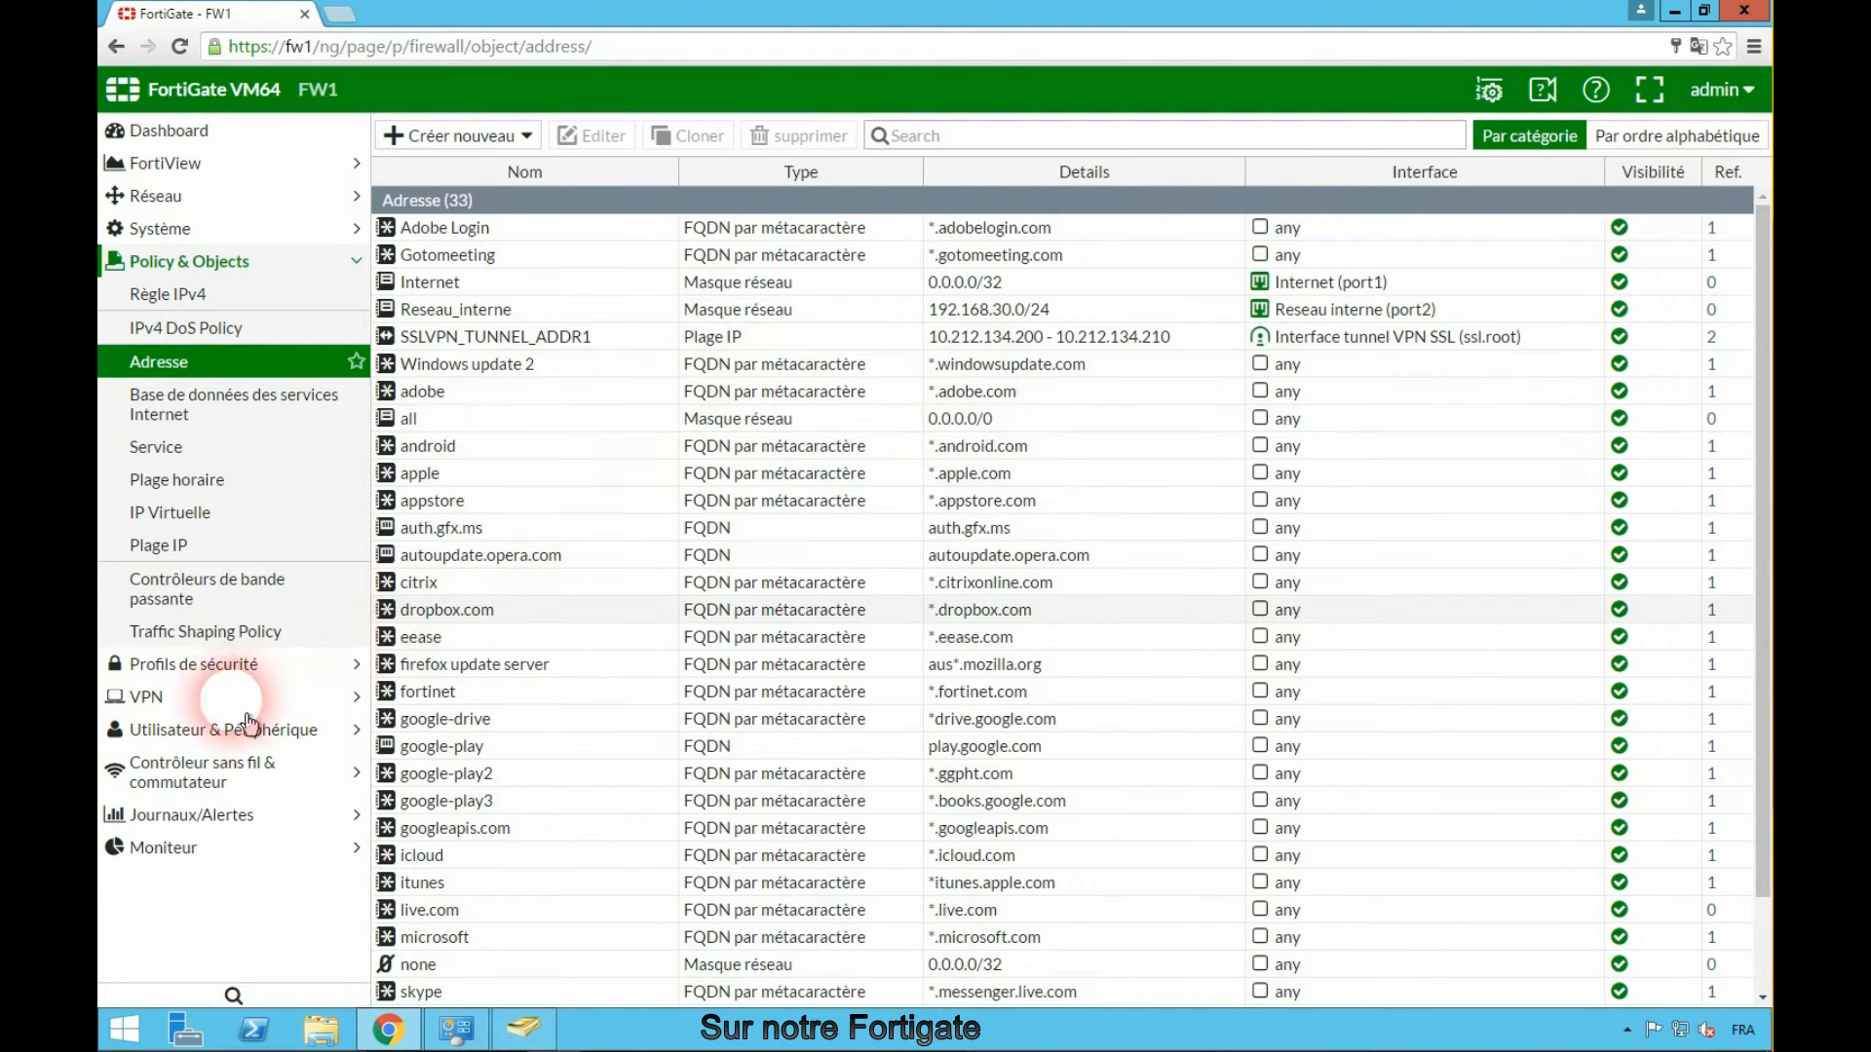
- Open the full-access SSL-VPN portal to review its tunnel and web mode settings
left_click(161, 709)
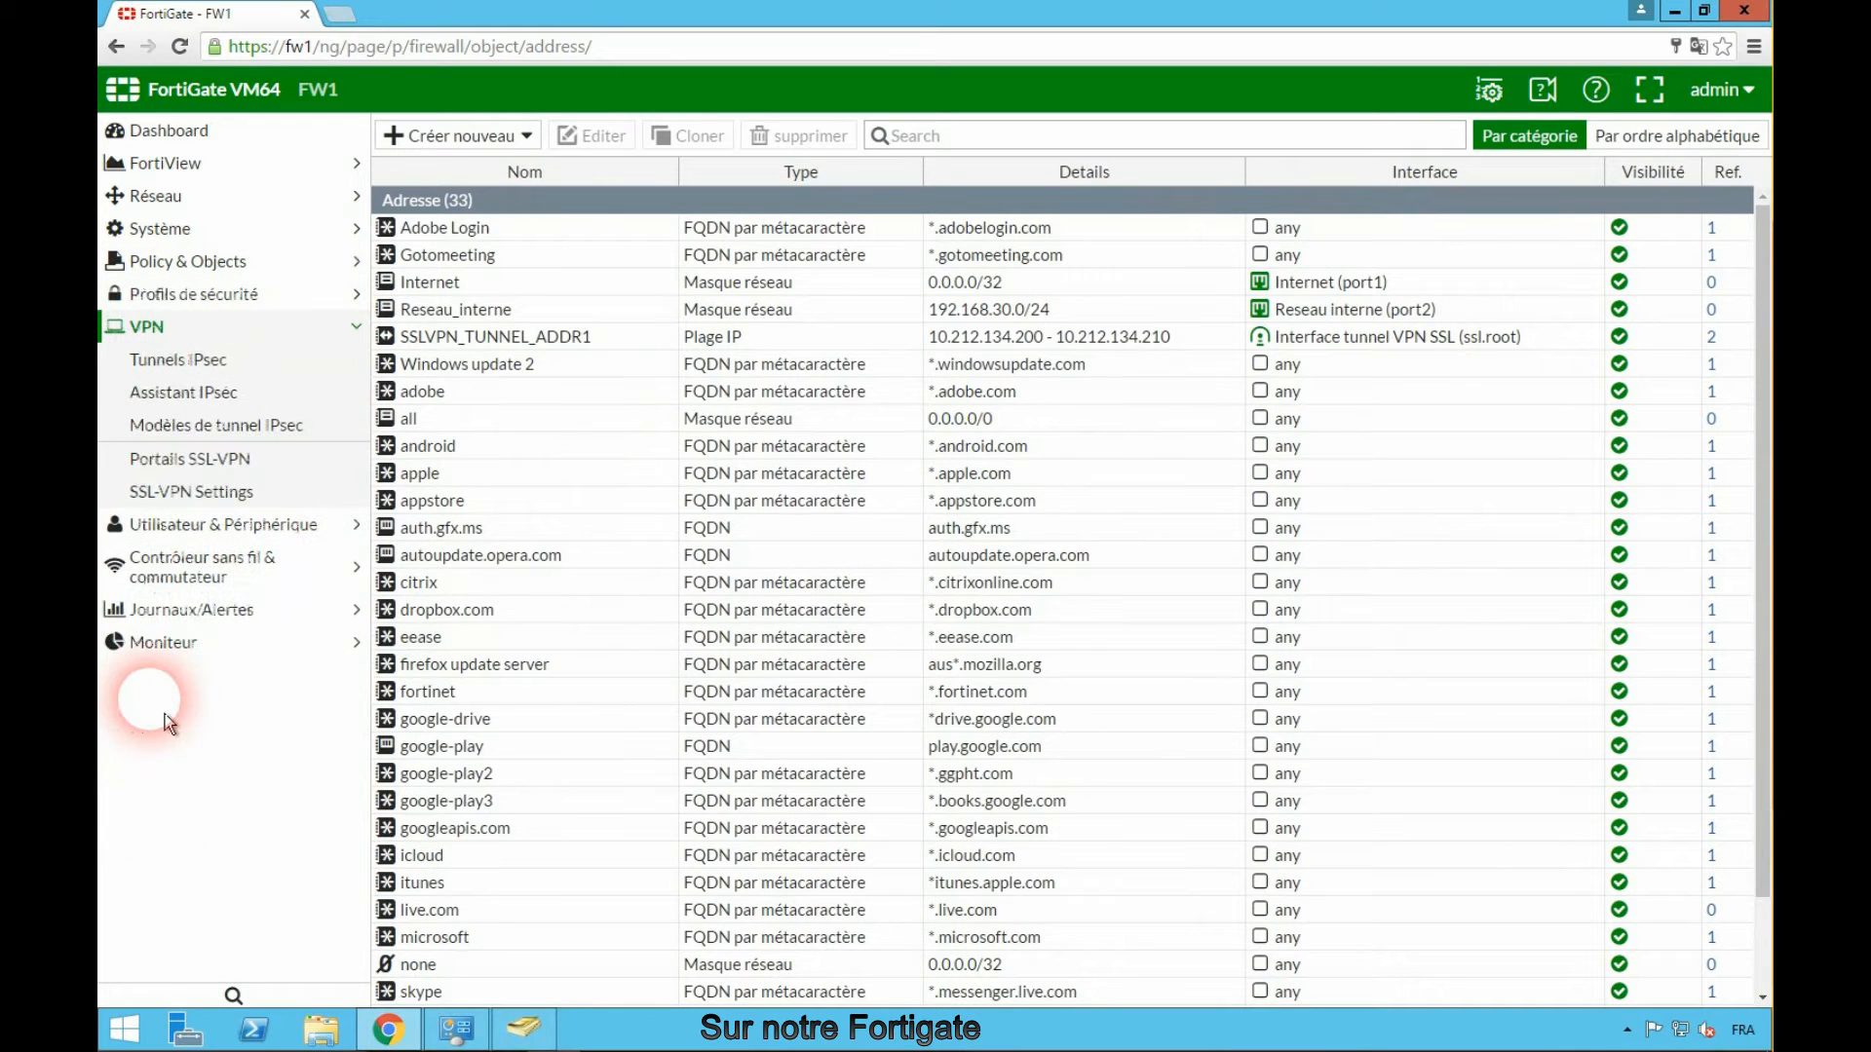
left_click(221, 475)
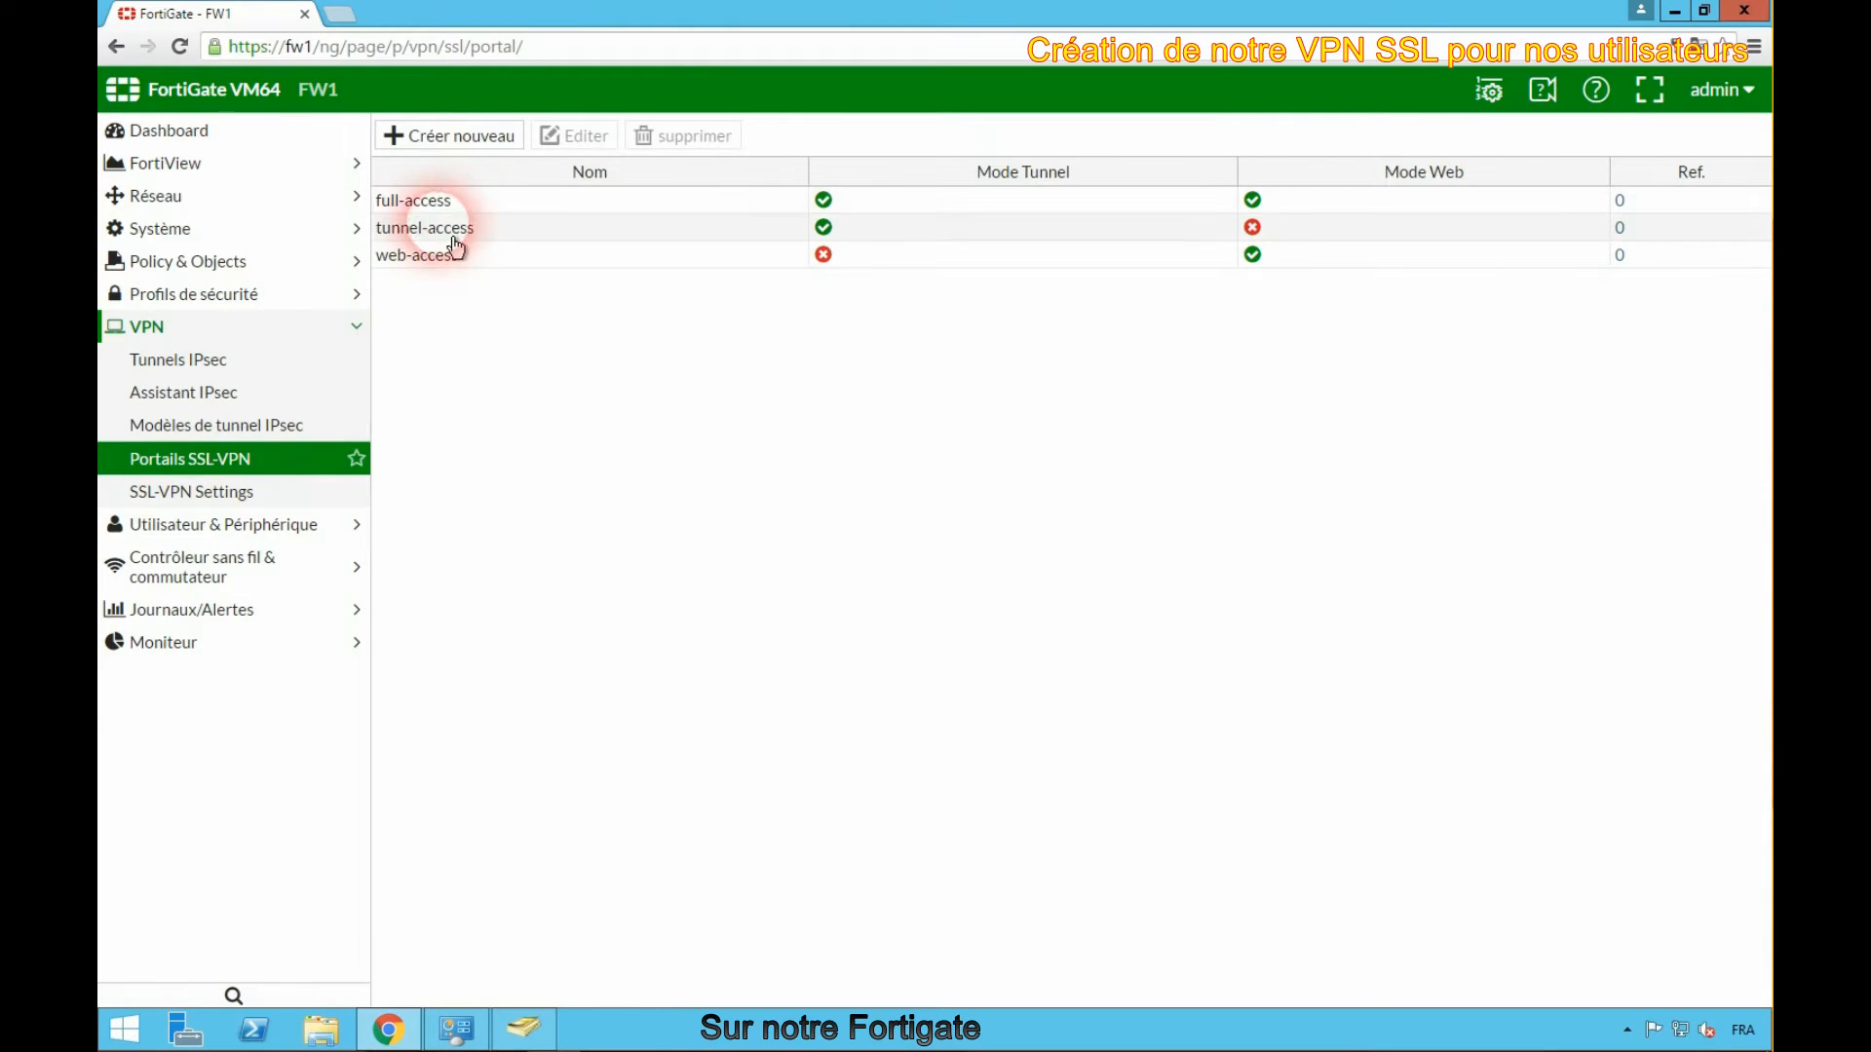
double_click(389, 199)
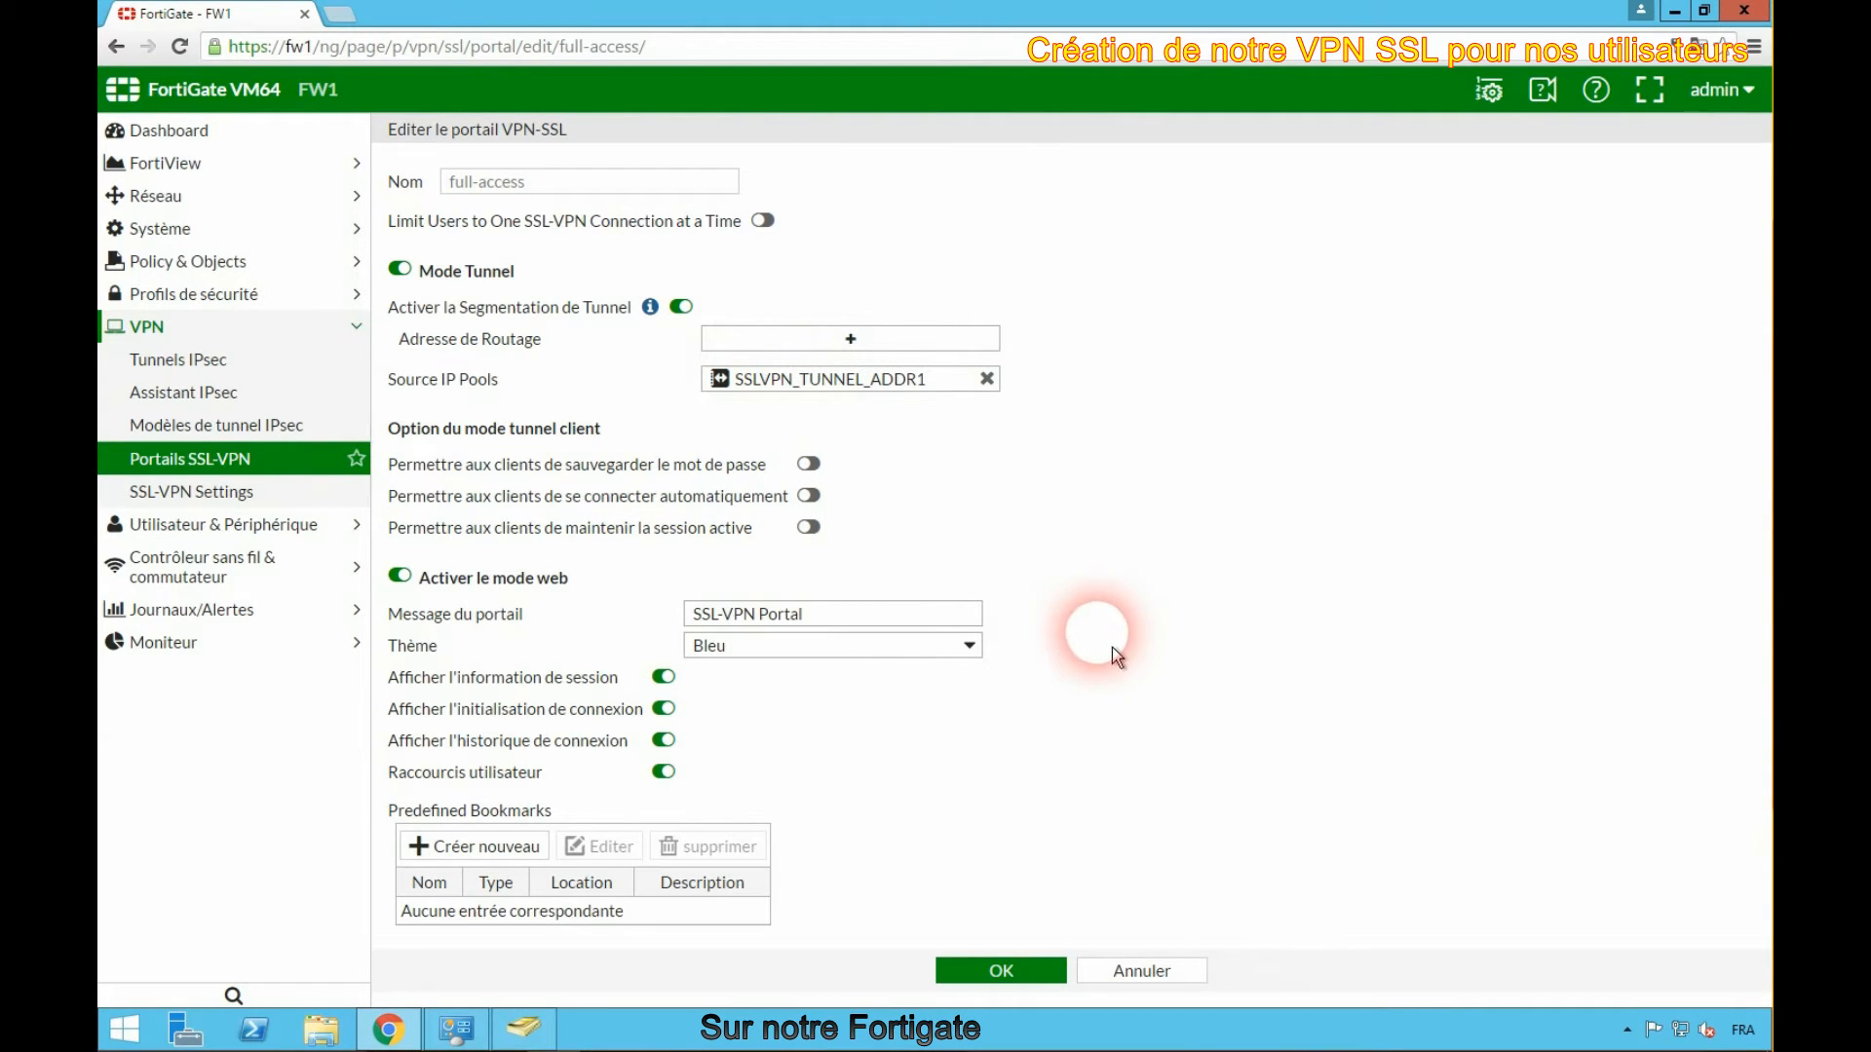
left_click(1001, 979)
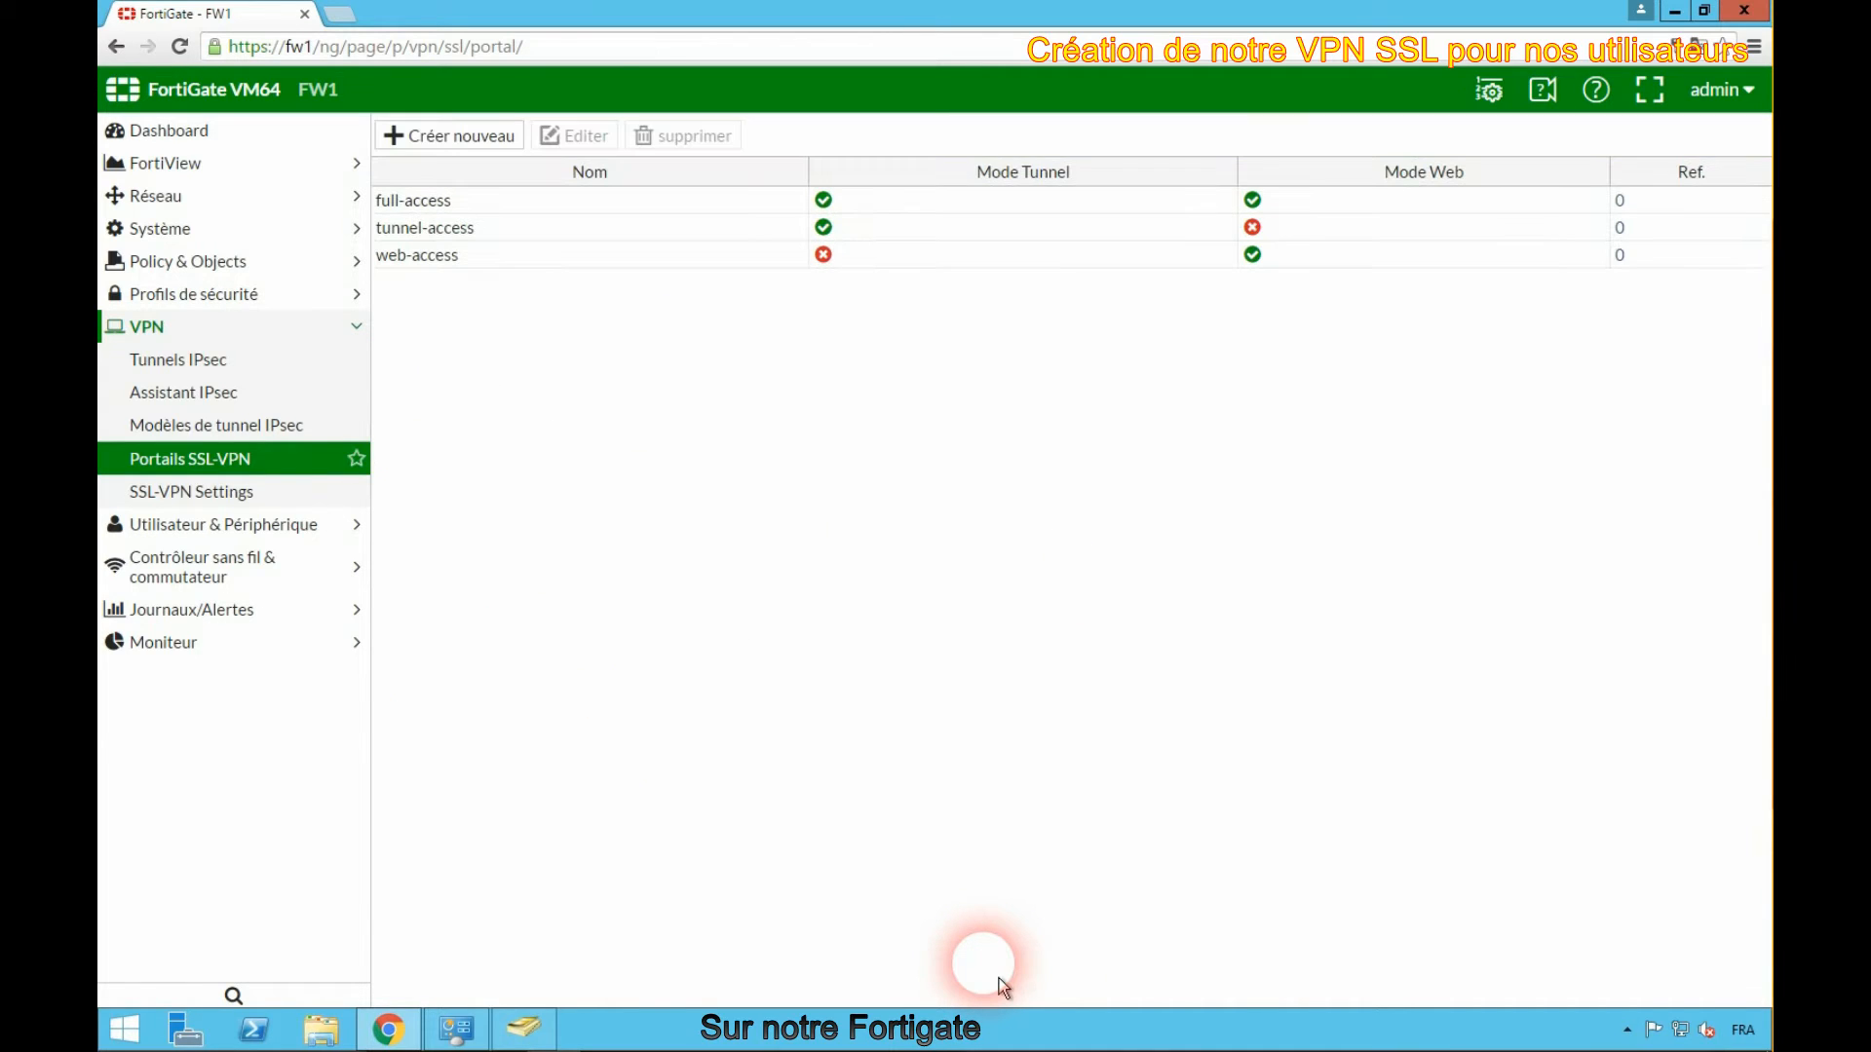
- Set the SSL-VPN listen interface to Internet (port1)
left_click(234, 497)
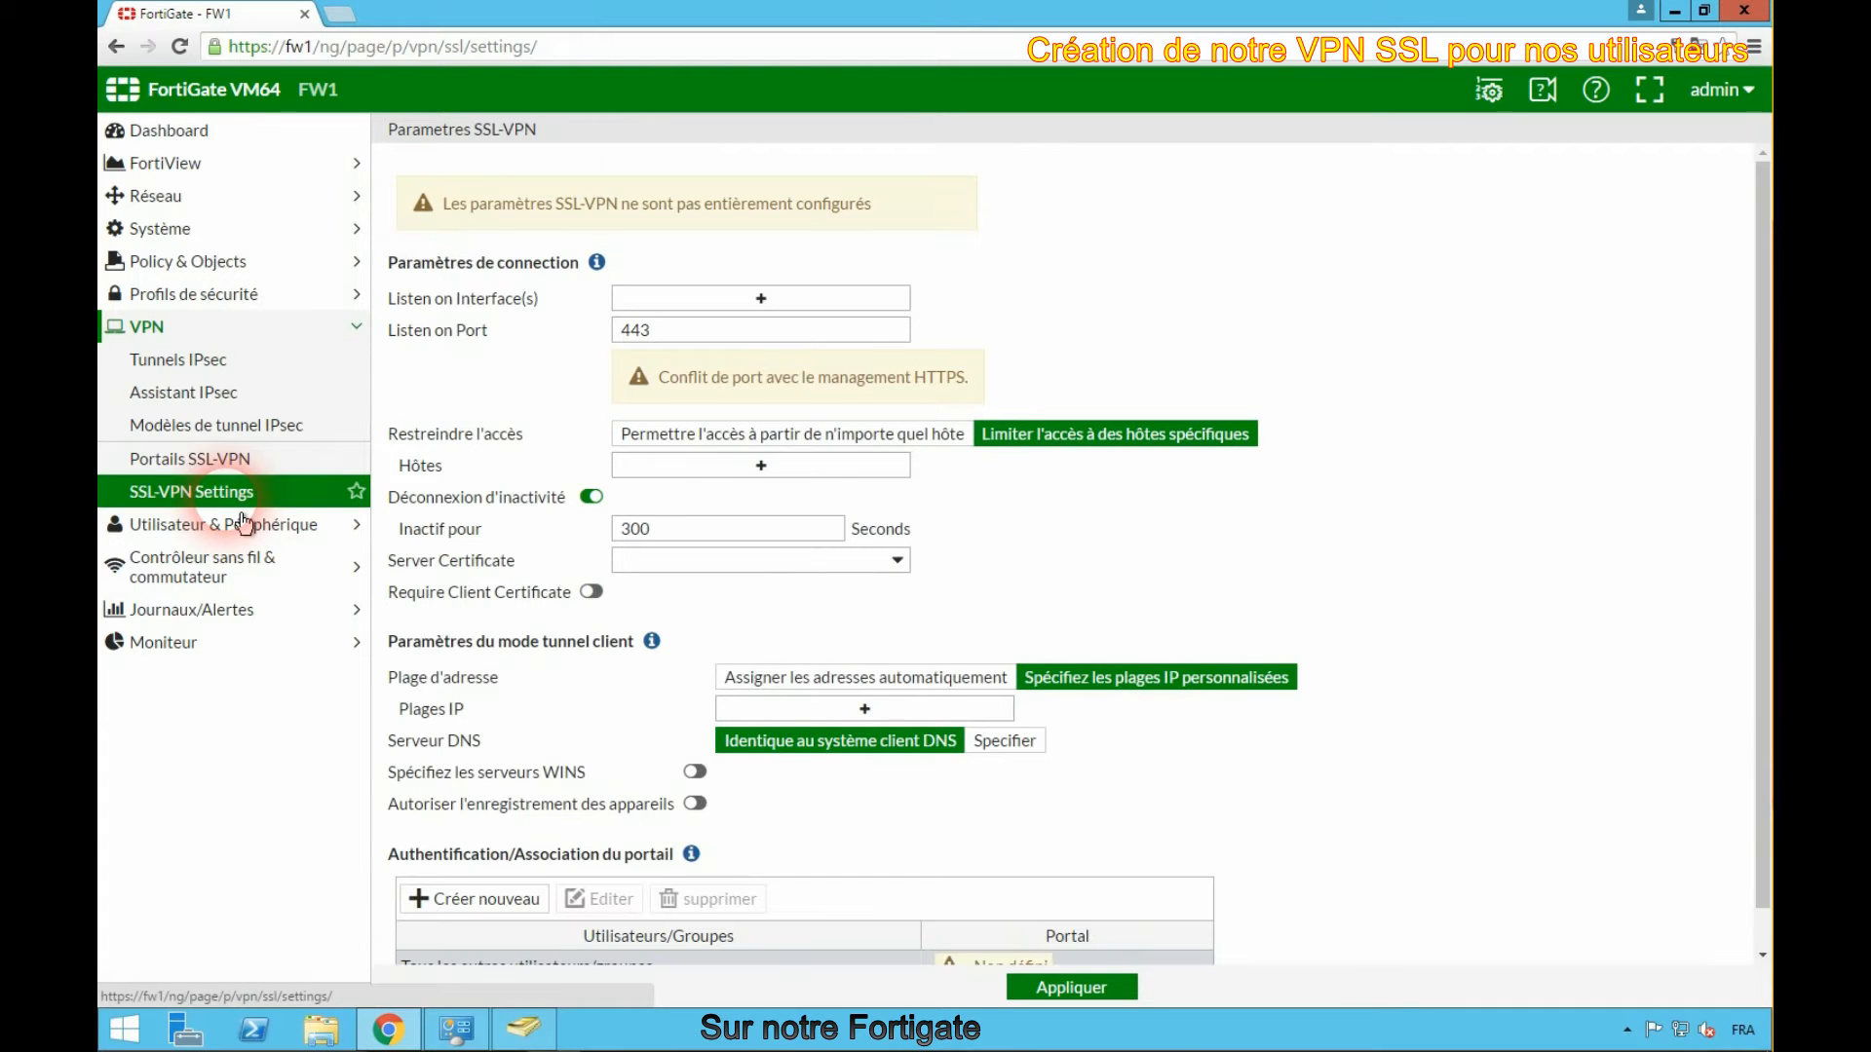
left_click(1020, 265)
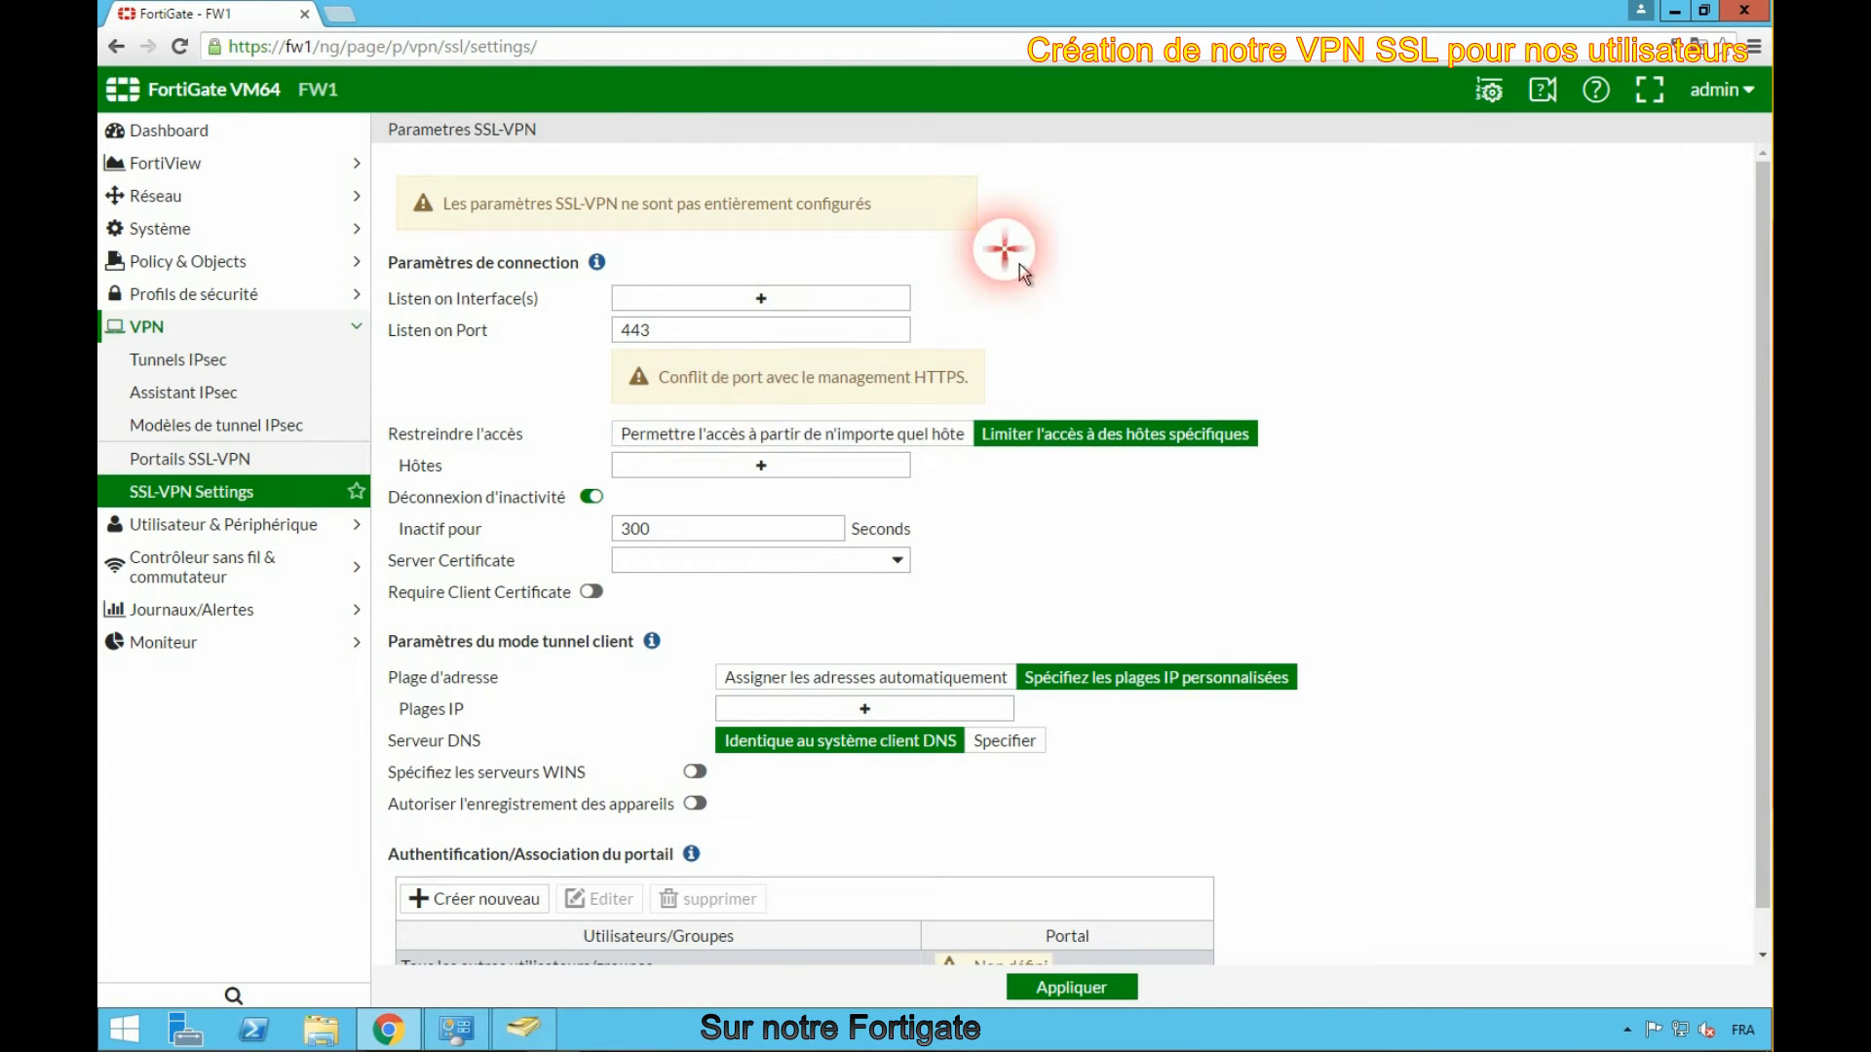
left_click(780, 307)
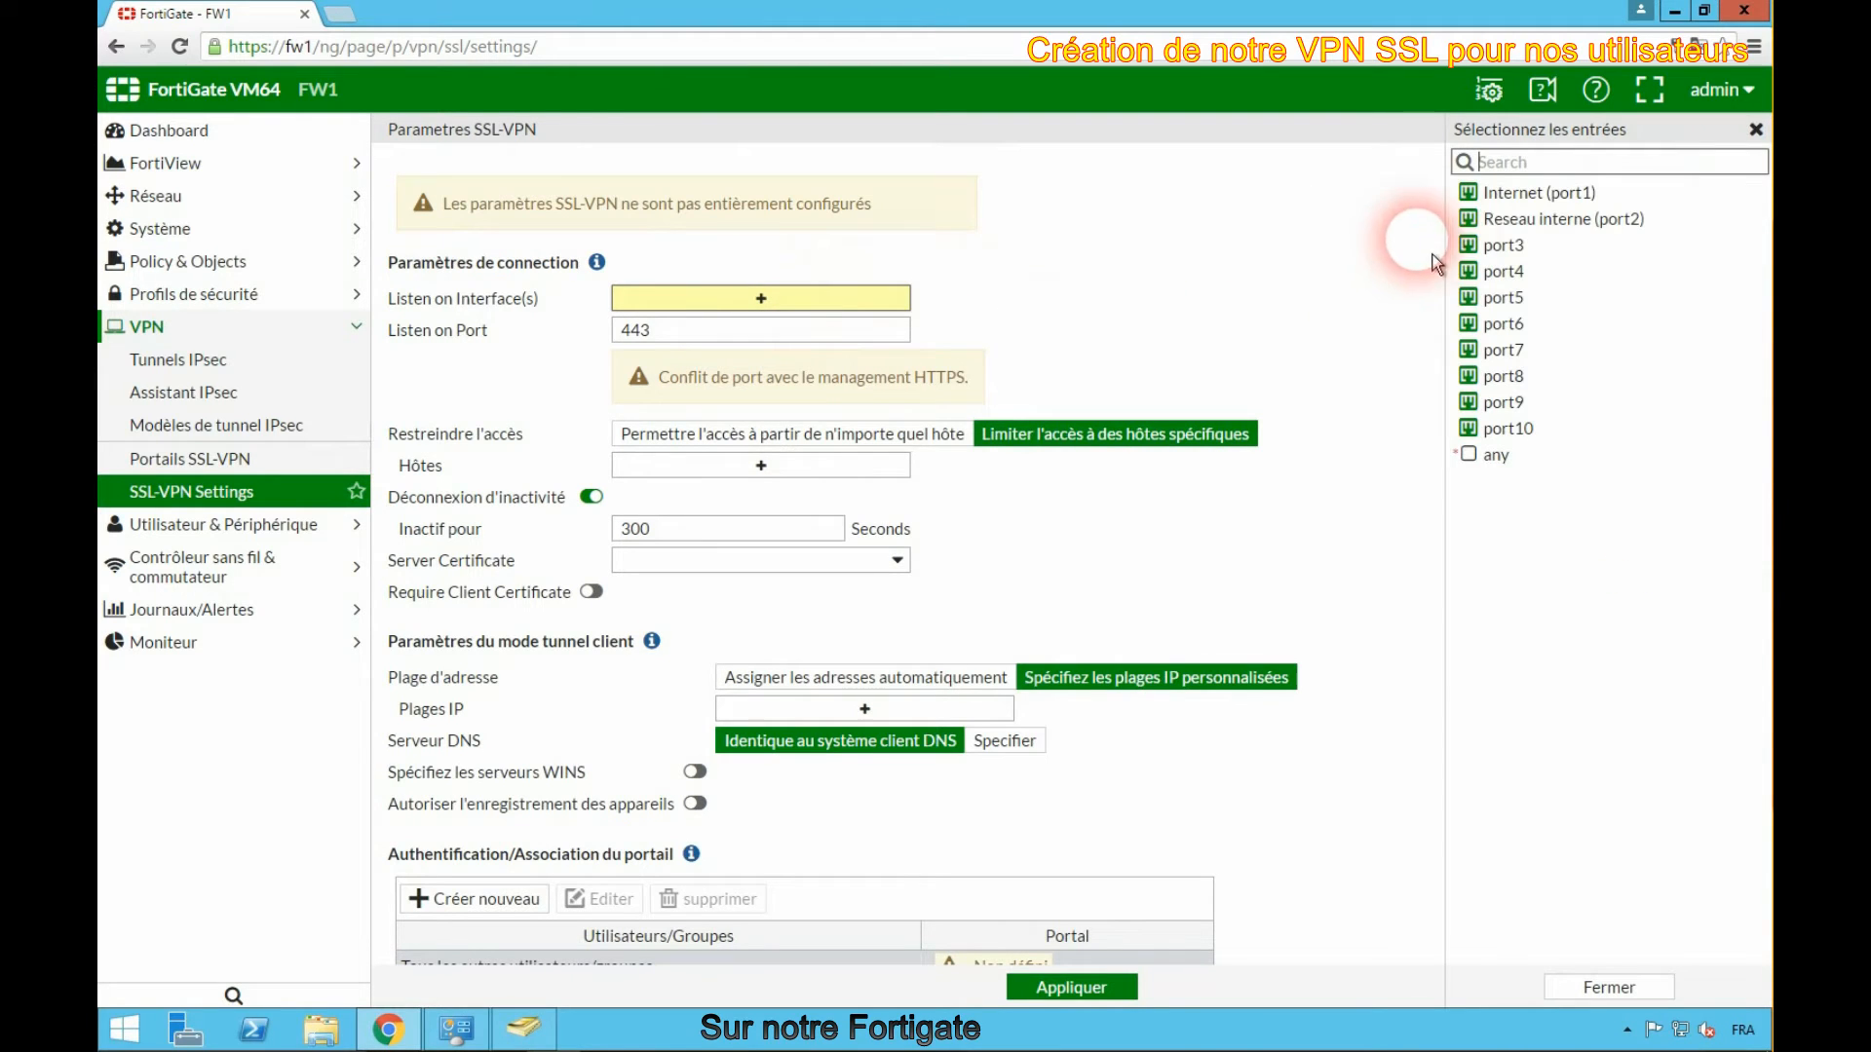
left_click(1558, 200)
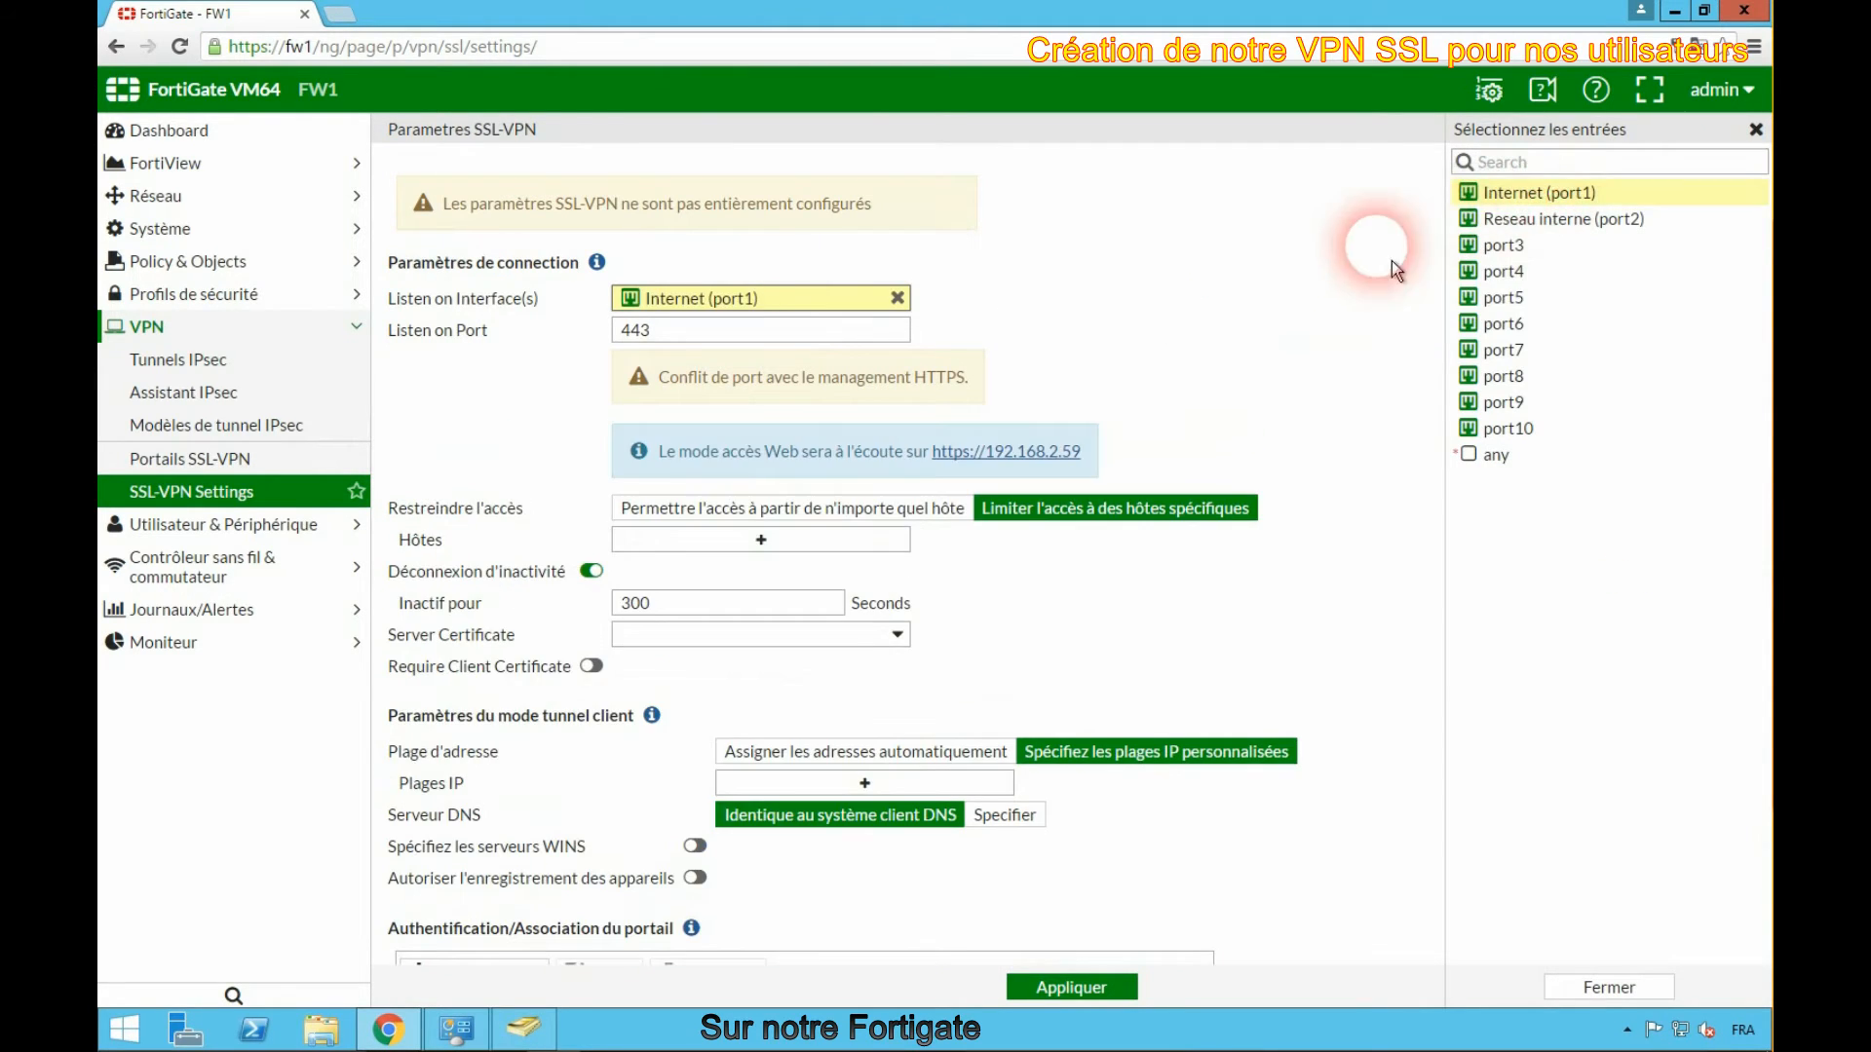
left_click(1173, 353)
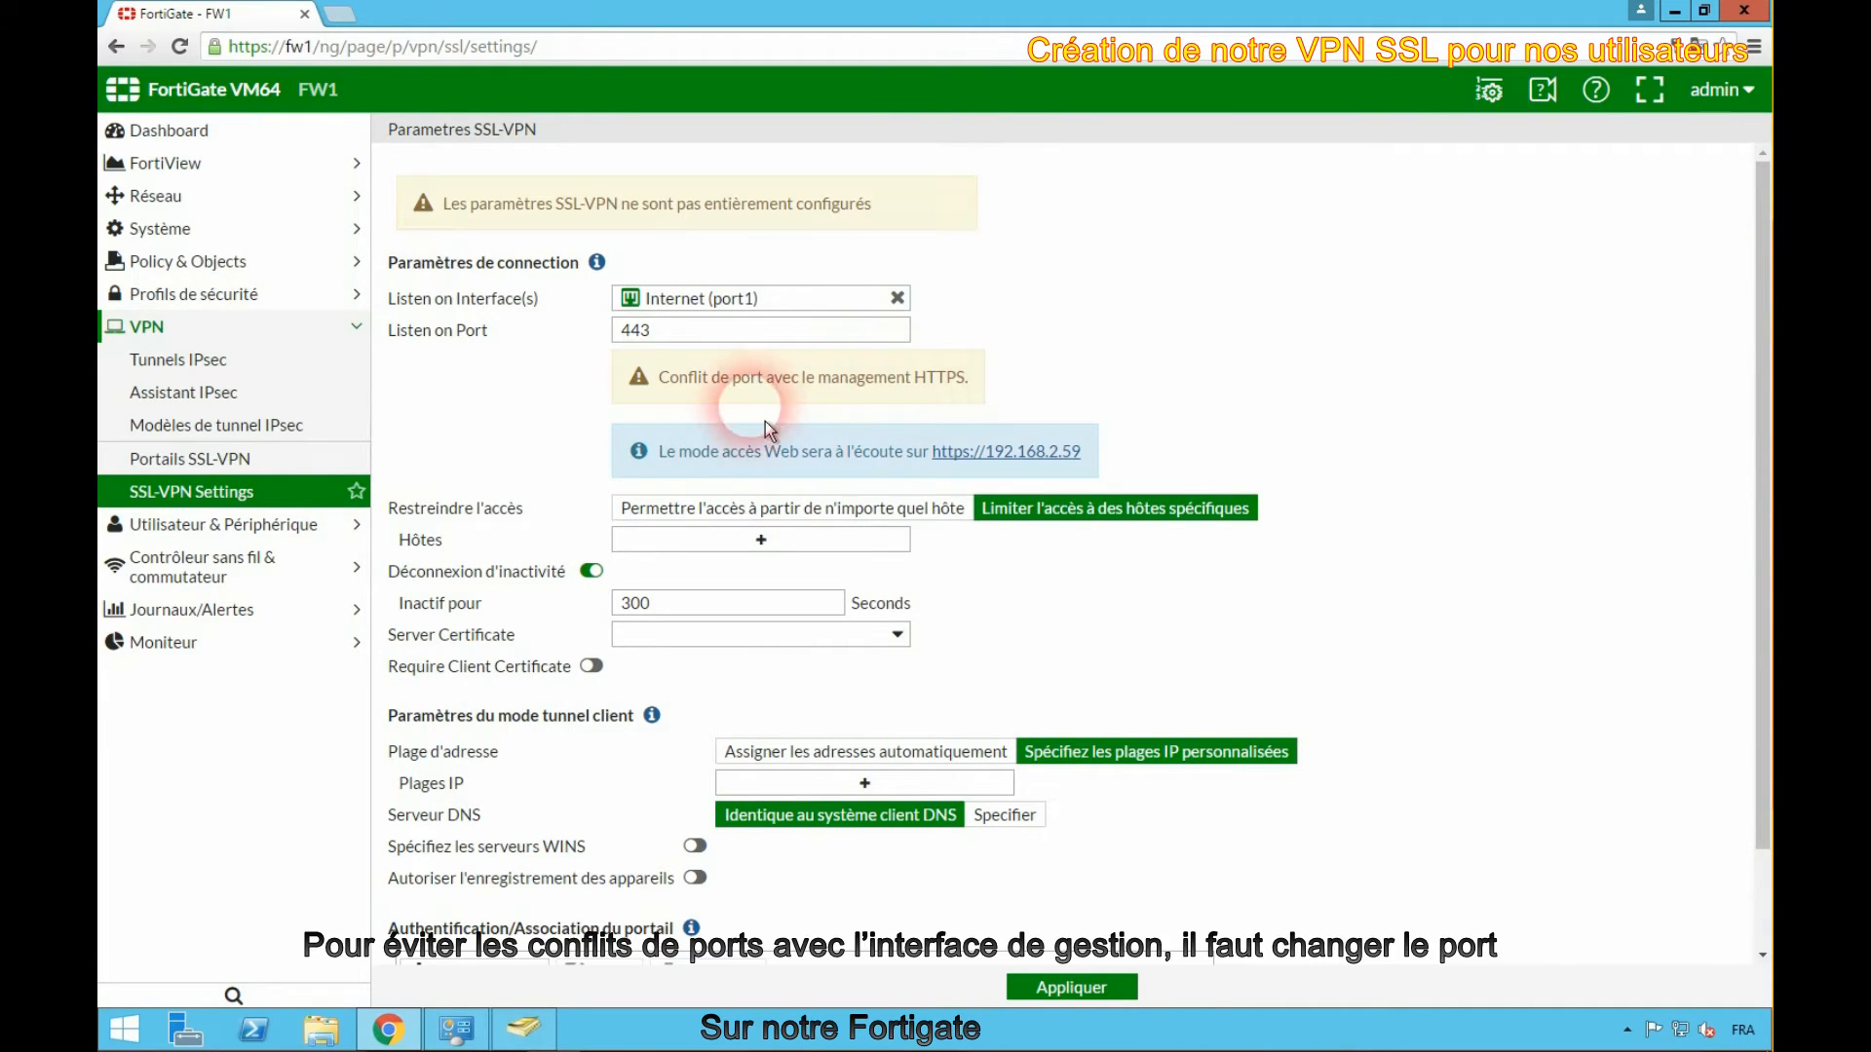
- Change the administration HTTPS port to 10443 and apply the change
left_click(164, 229)
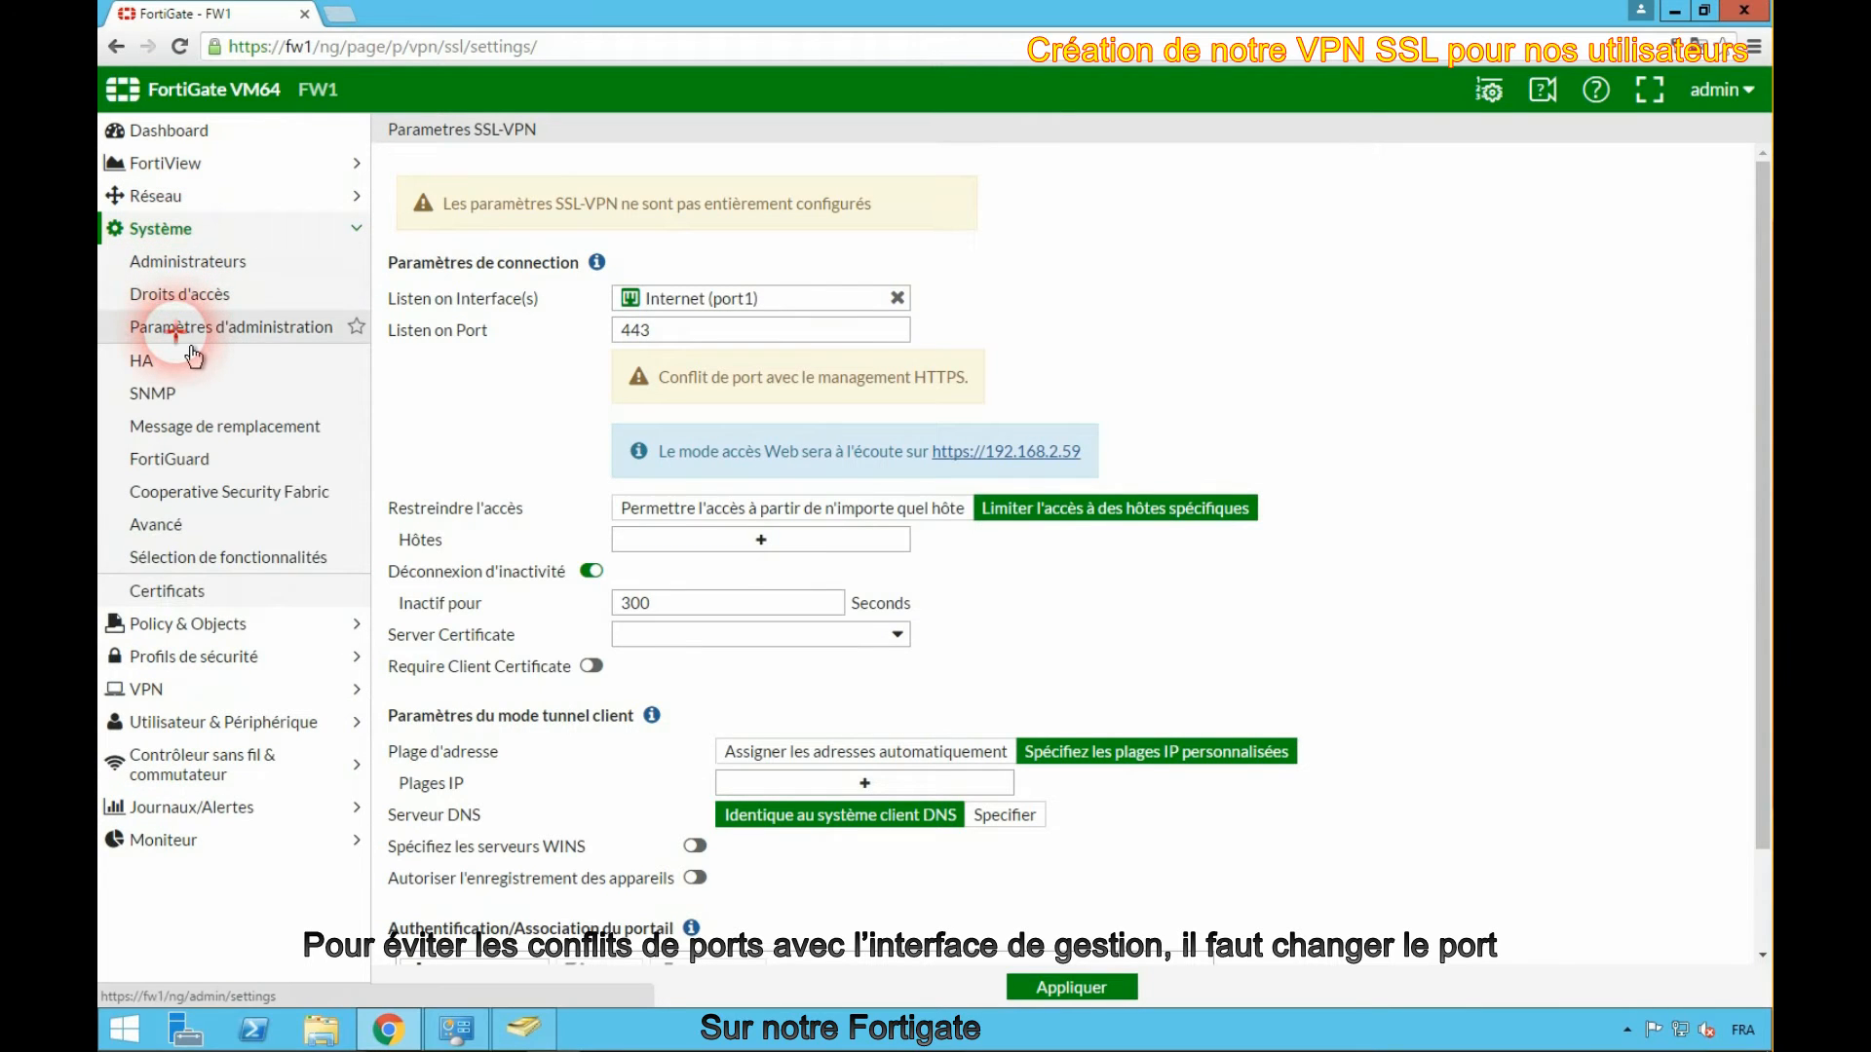
left_click(180, 334)
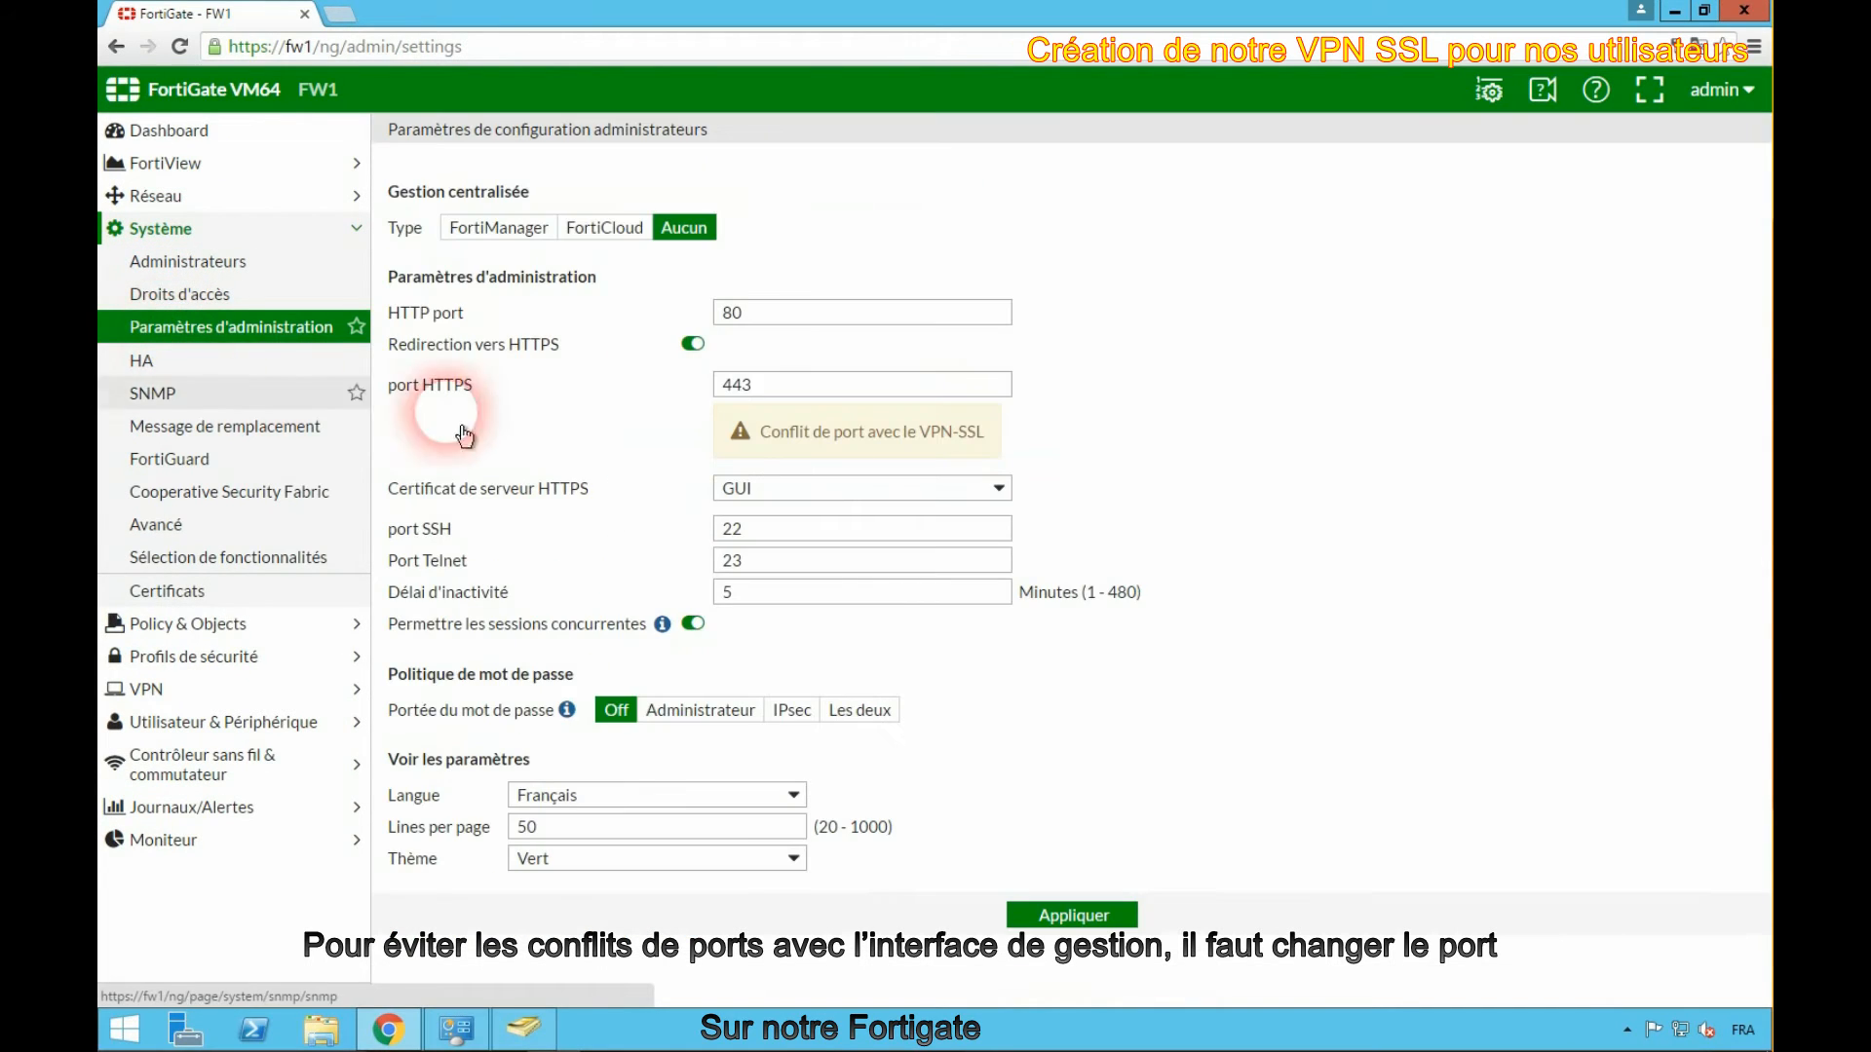
left_click(778, 382)
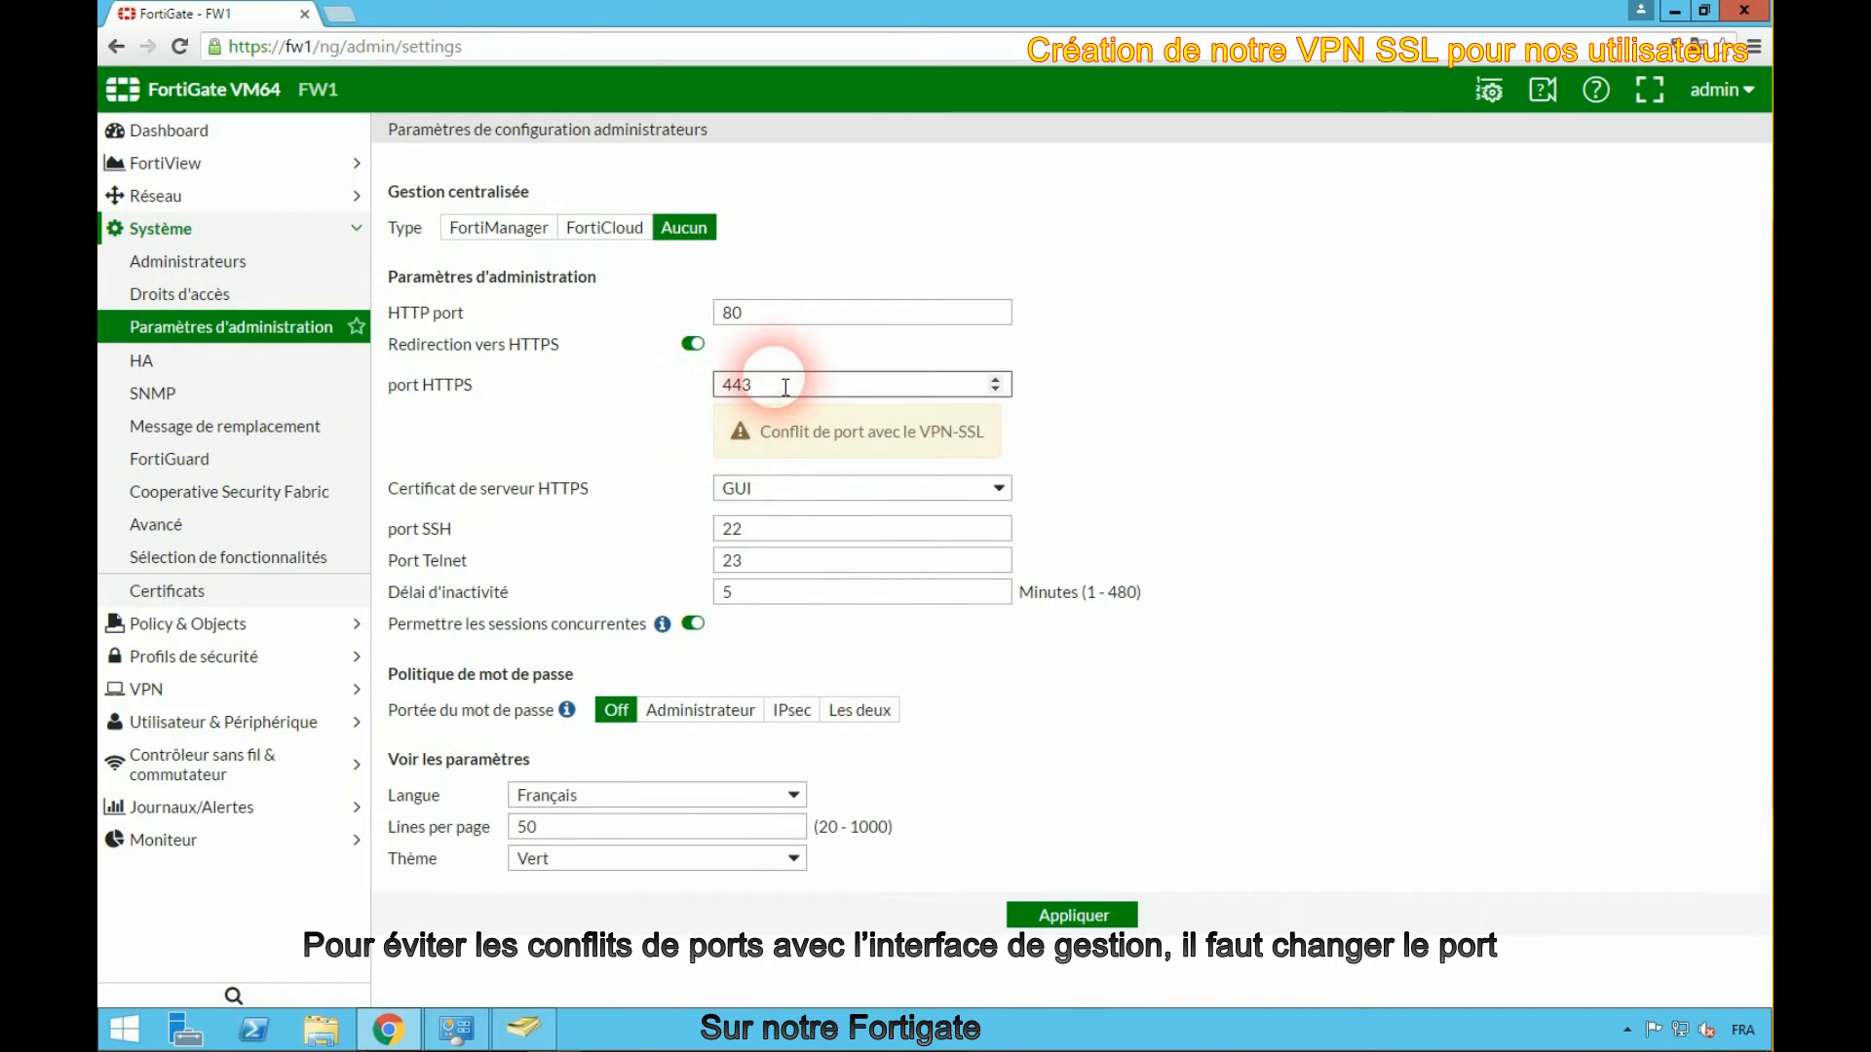
key("Home")
type("10")
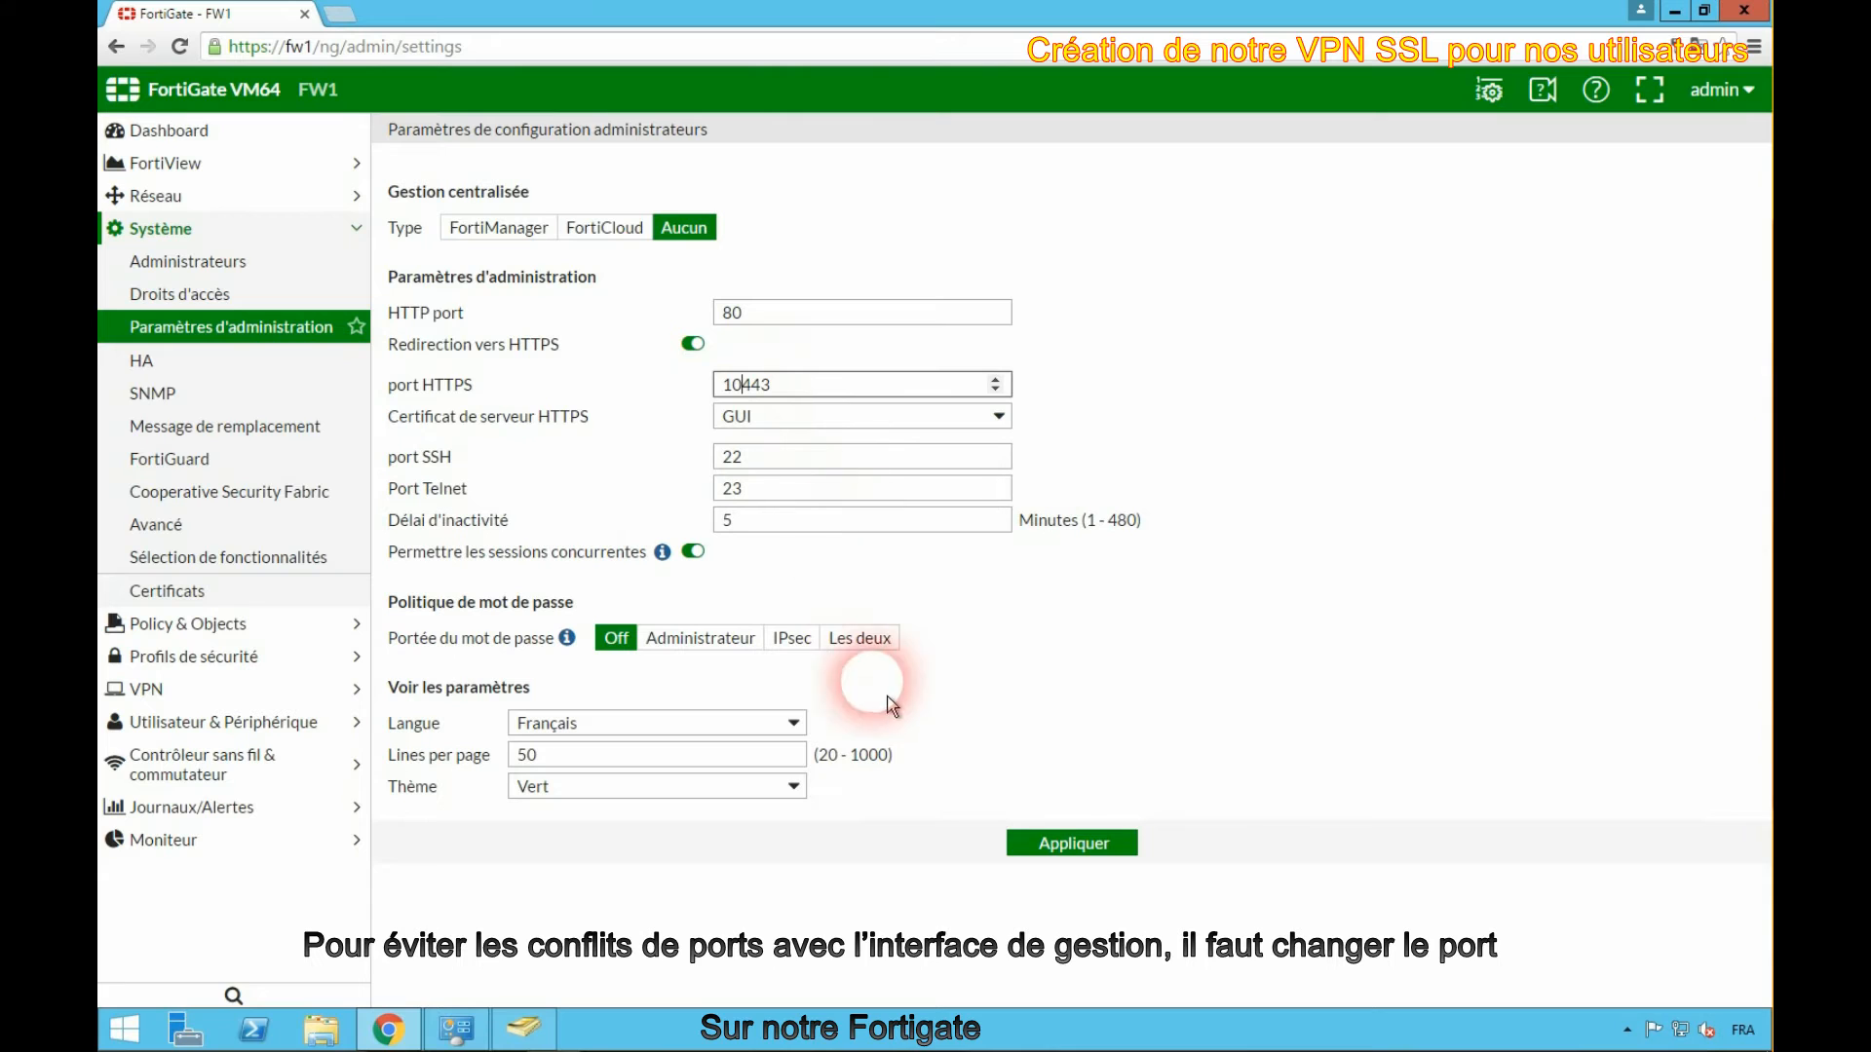
left_click(1060, 846)
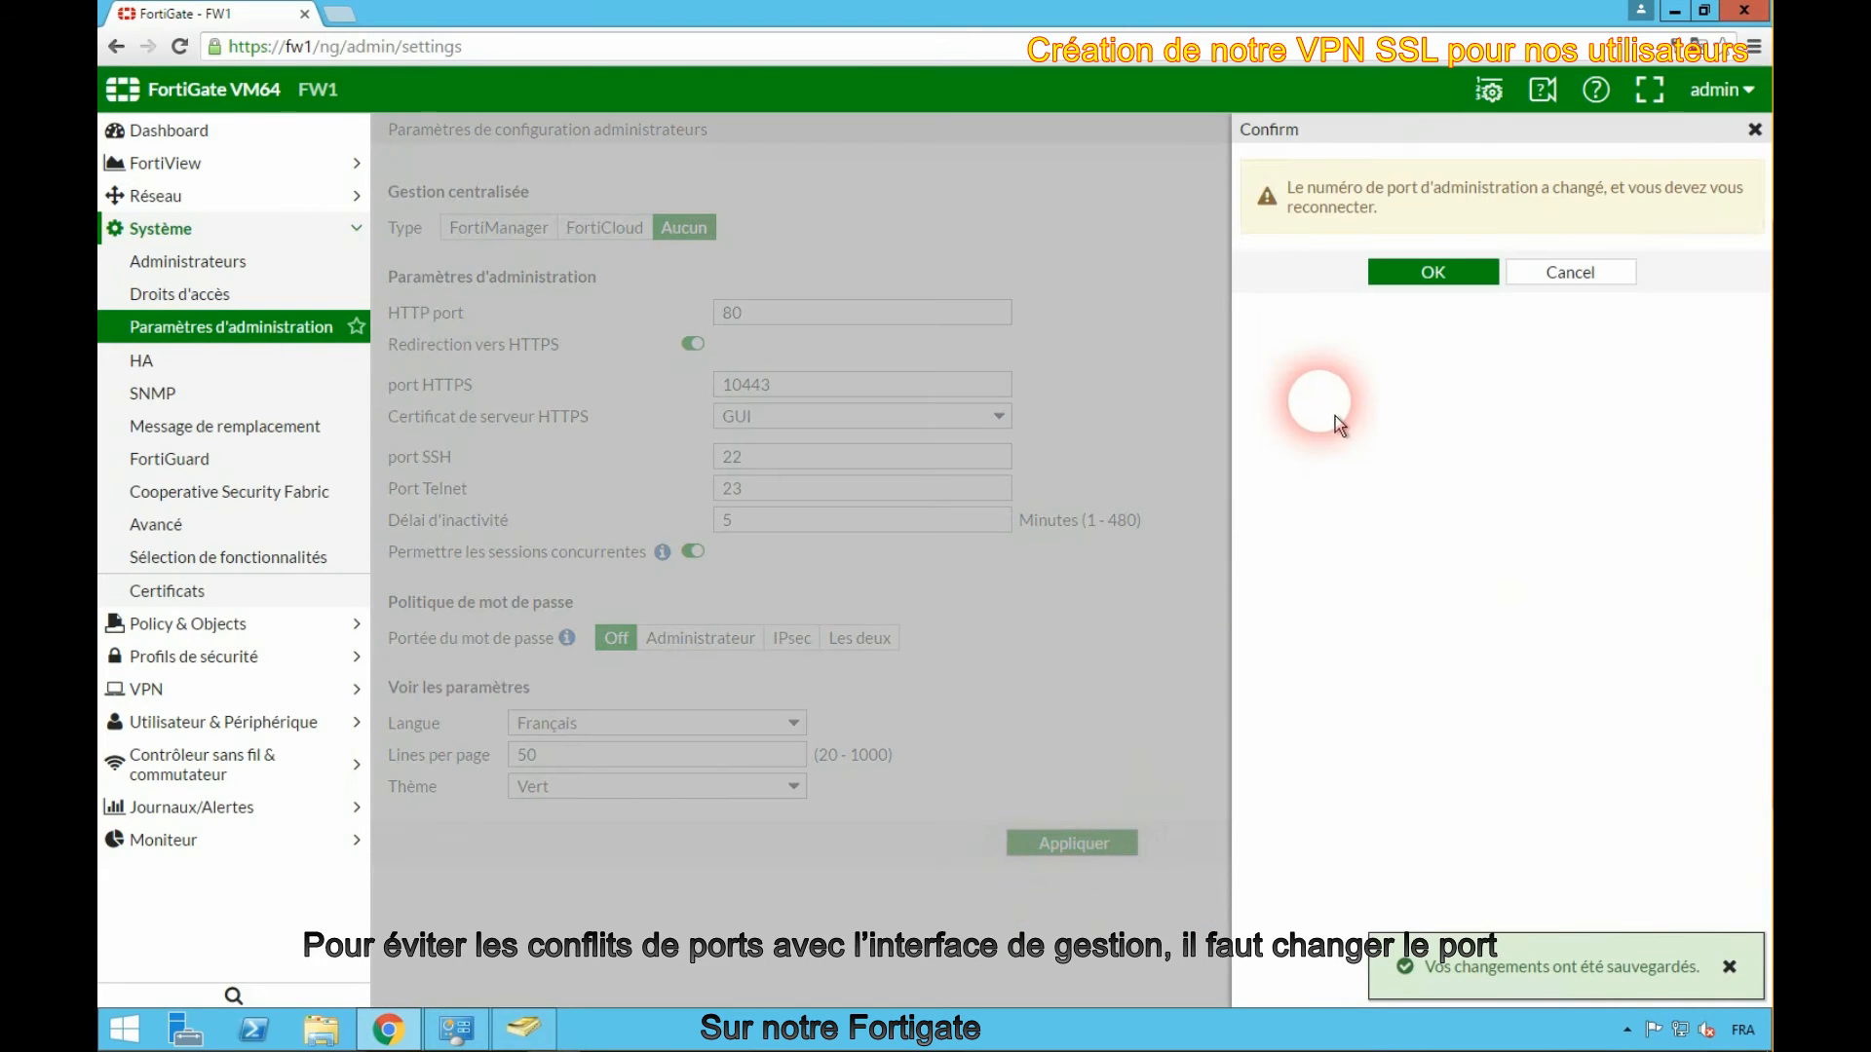
left_click(1448, 280)
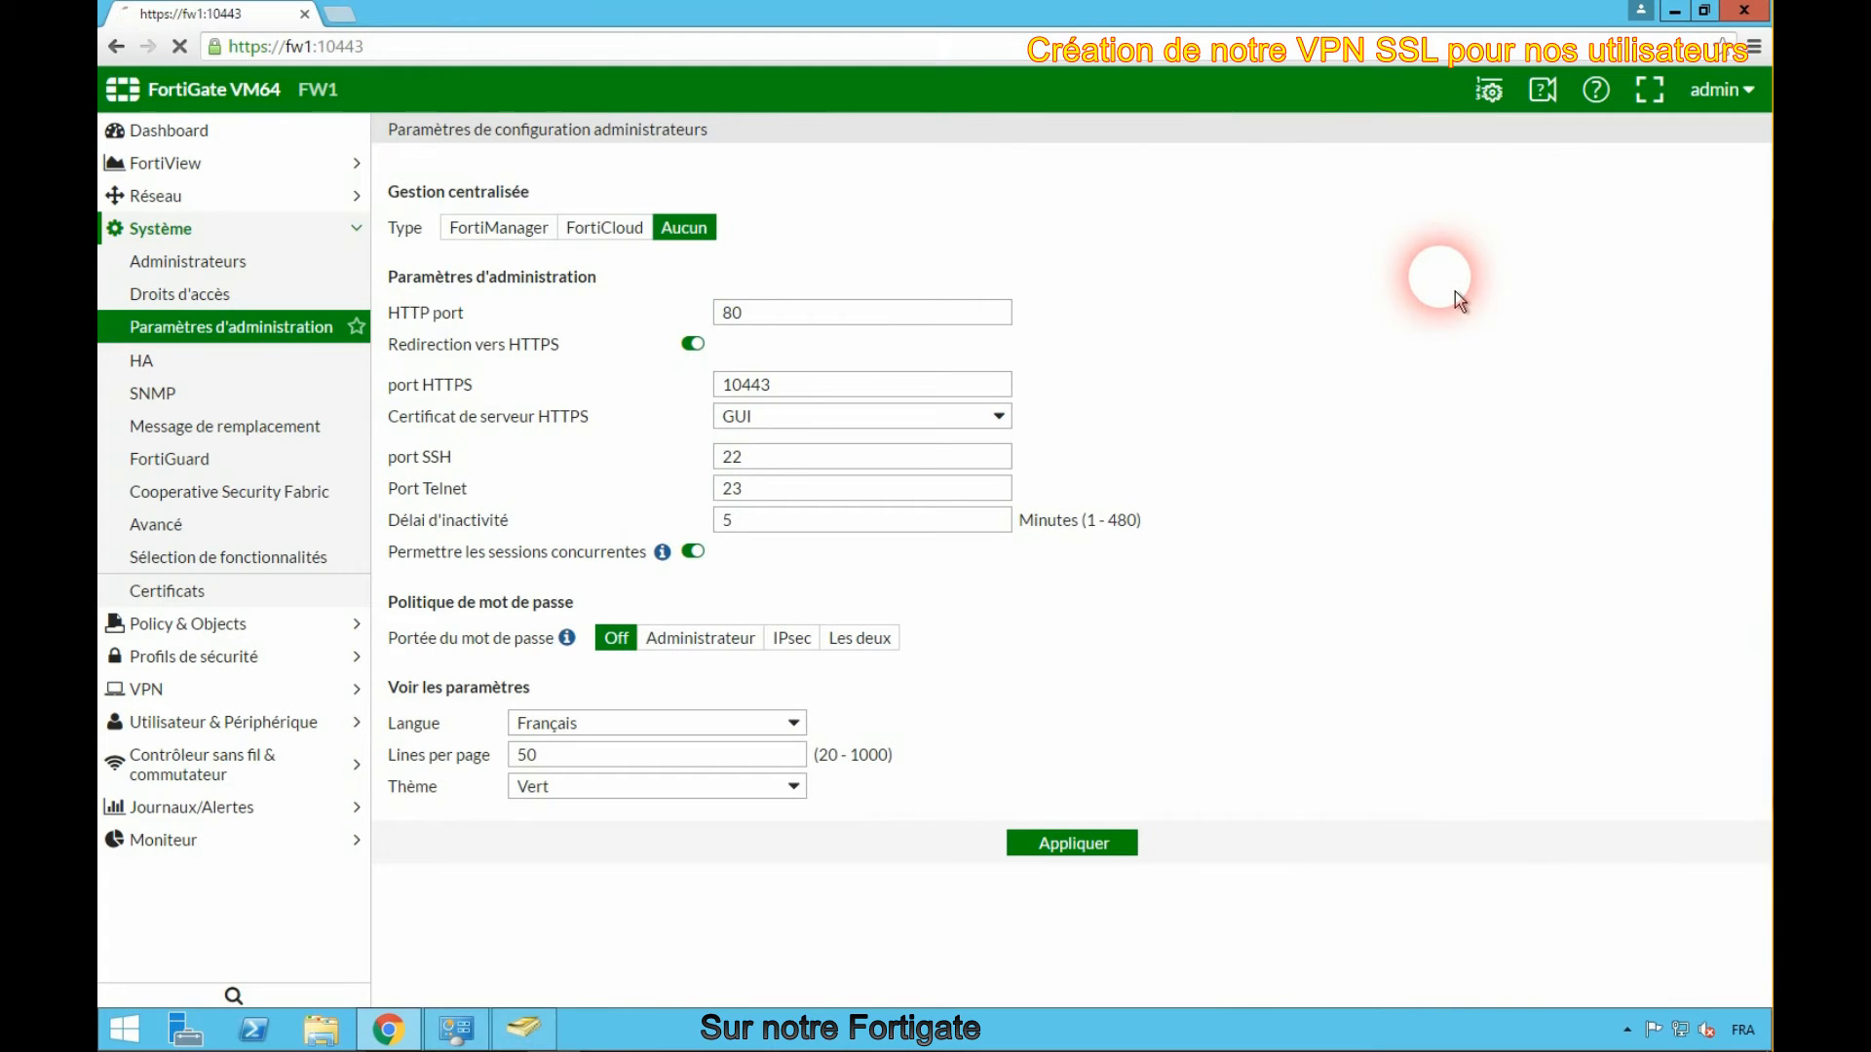
- Log back in to the web interface as admin on the new port
left_click(1016, 516)
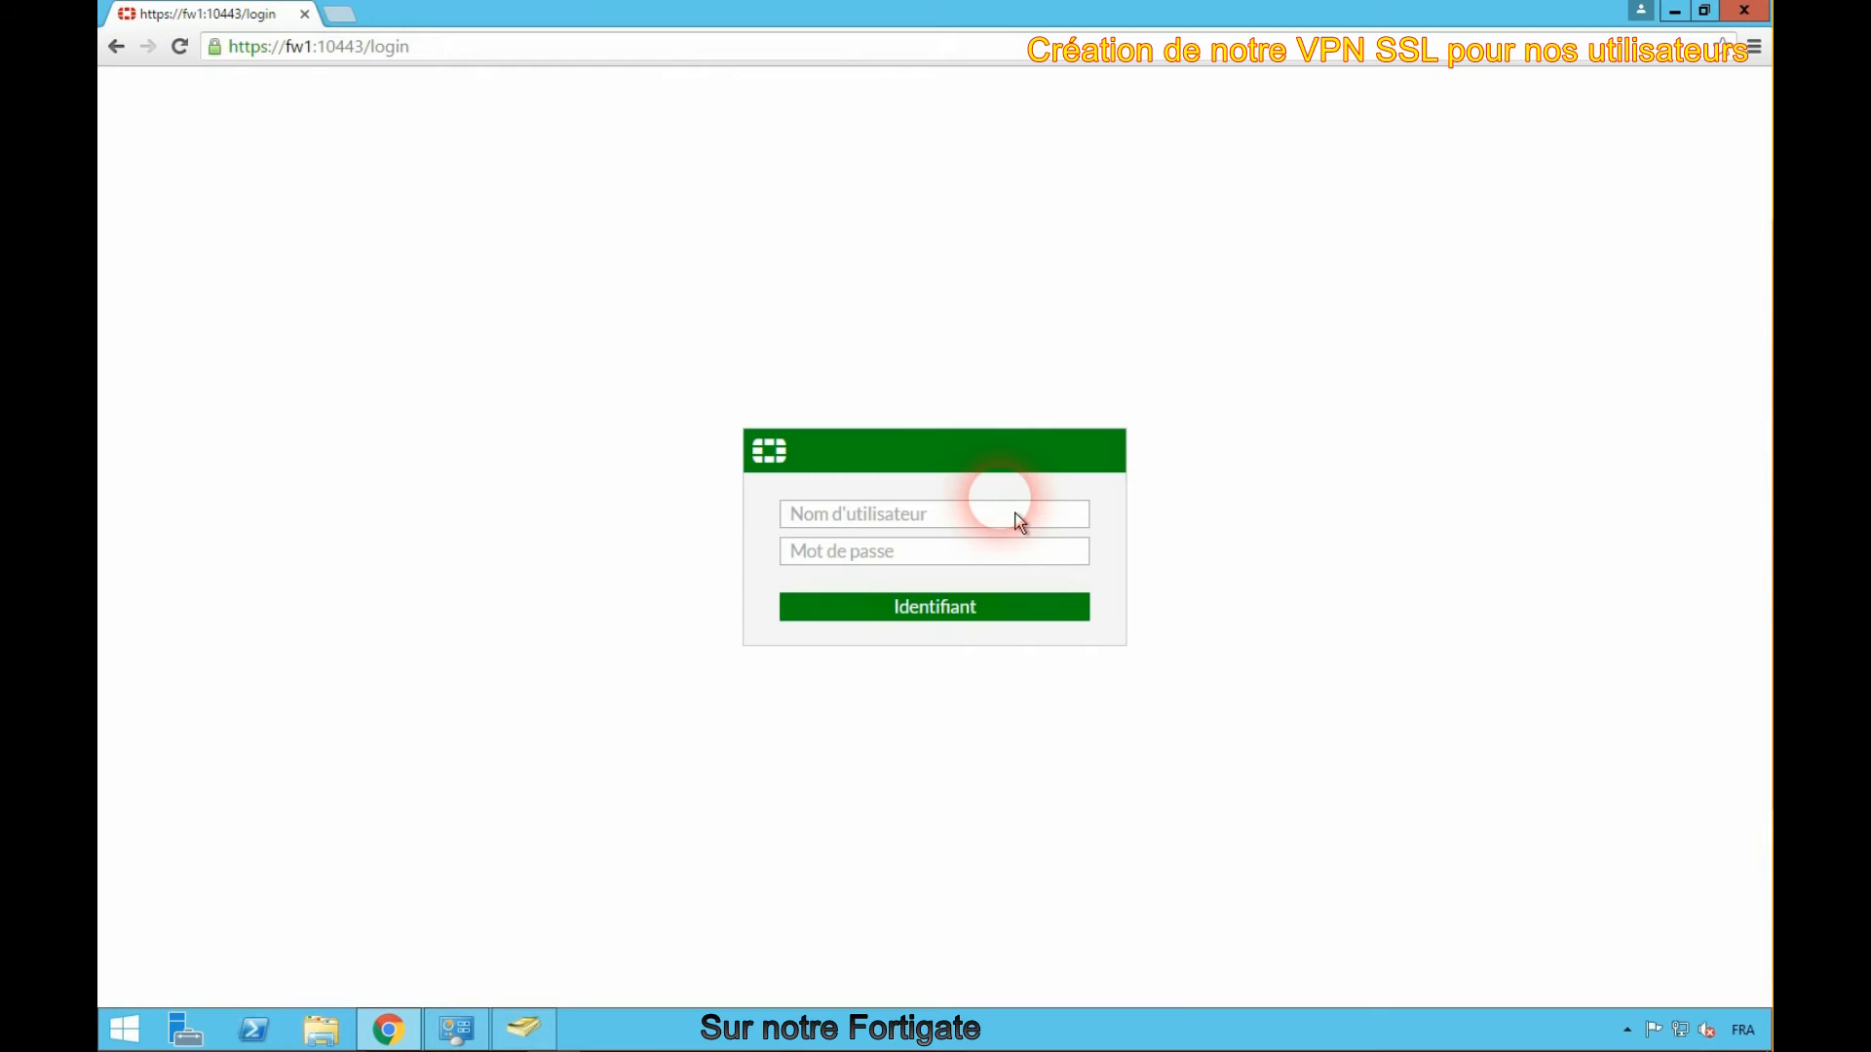
left_click(1018, 562)
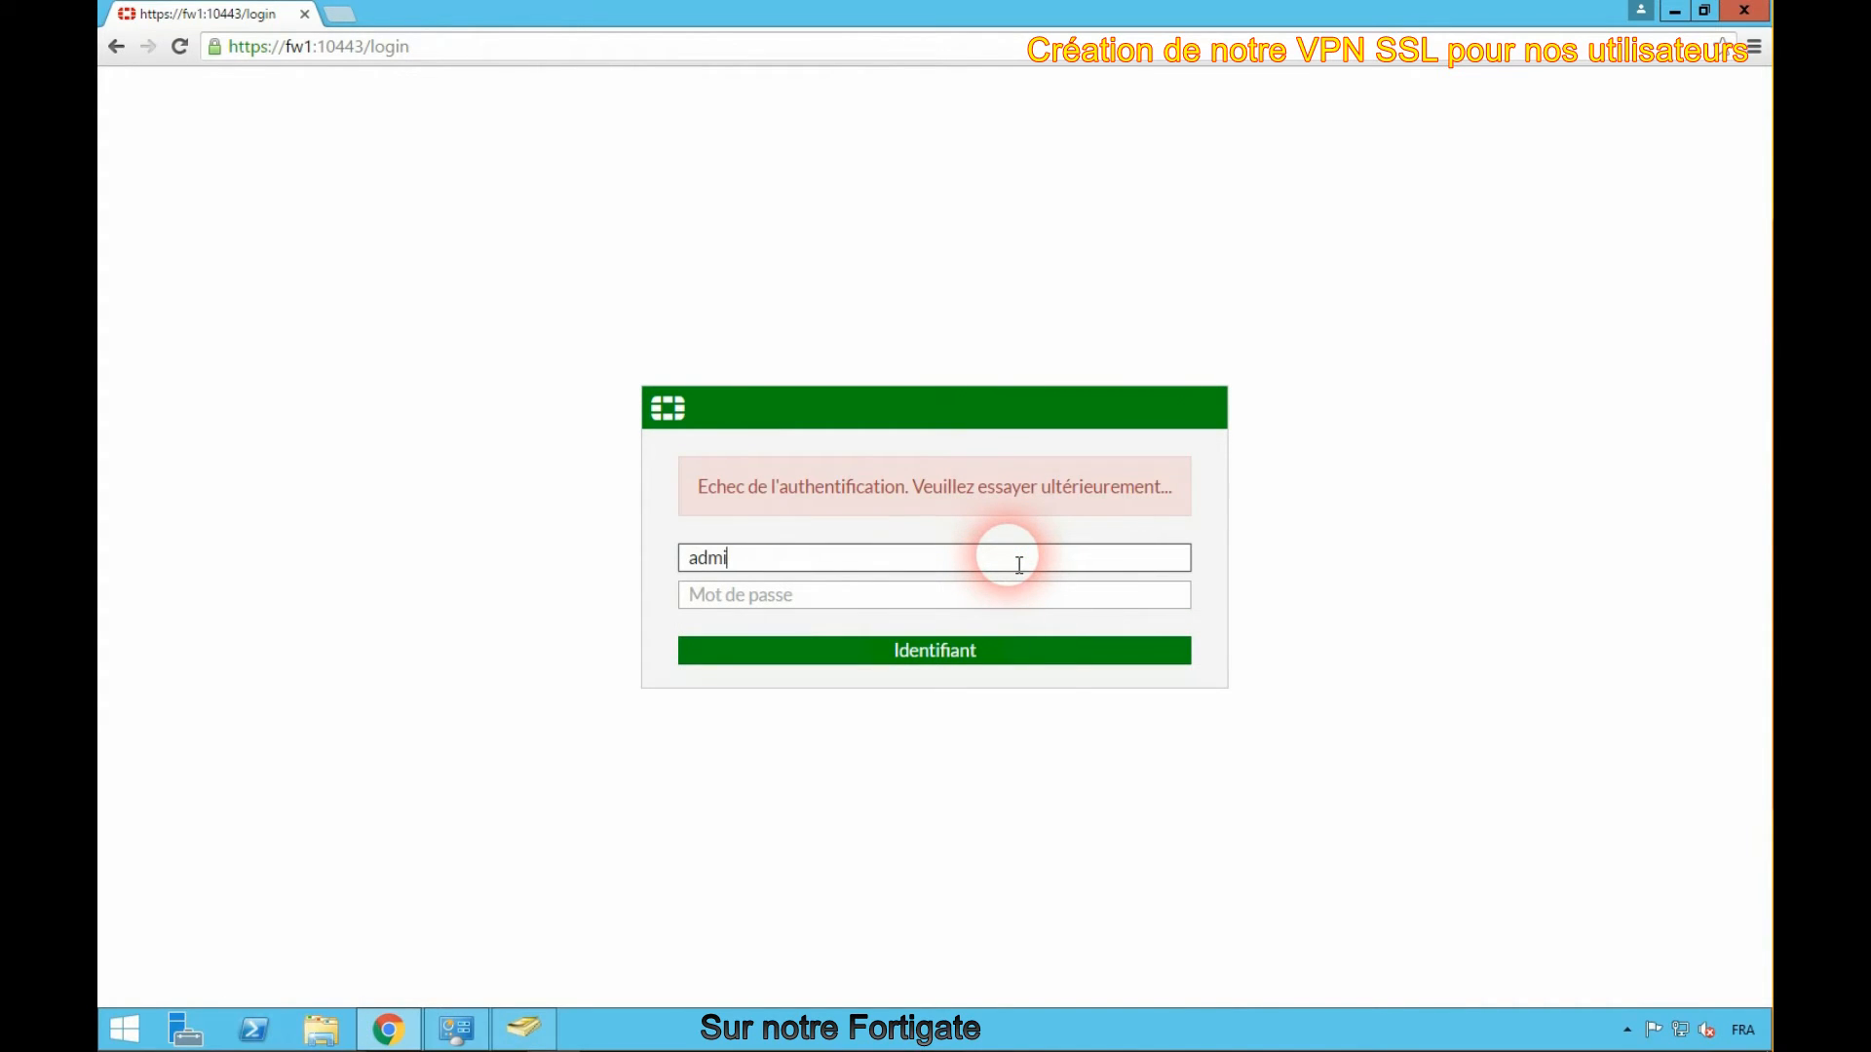
type("admin")
key("Return")
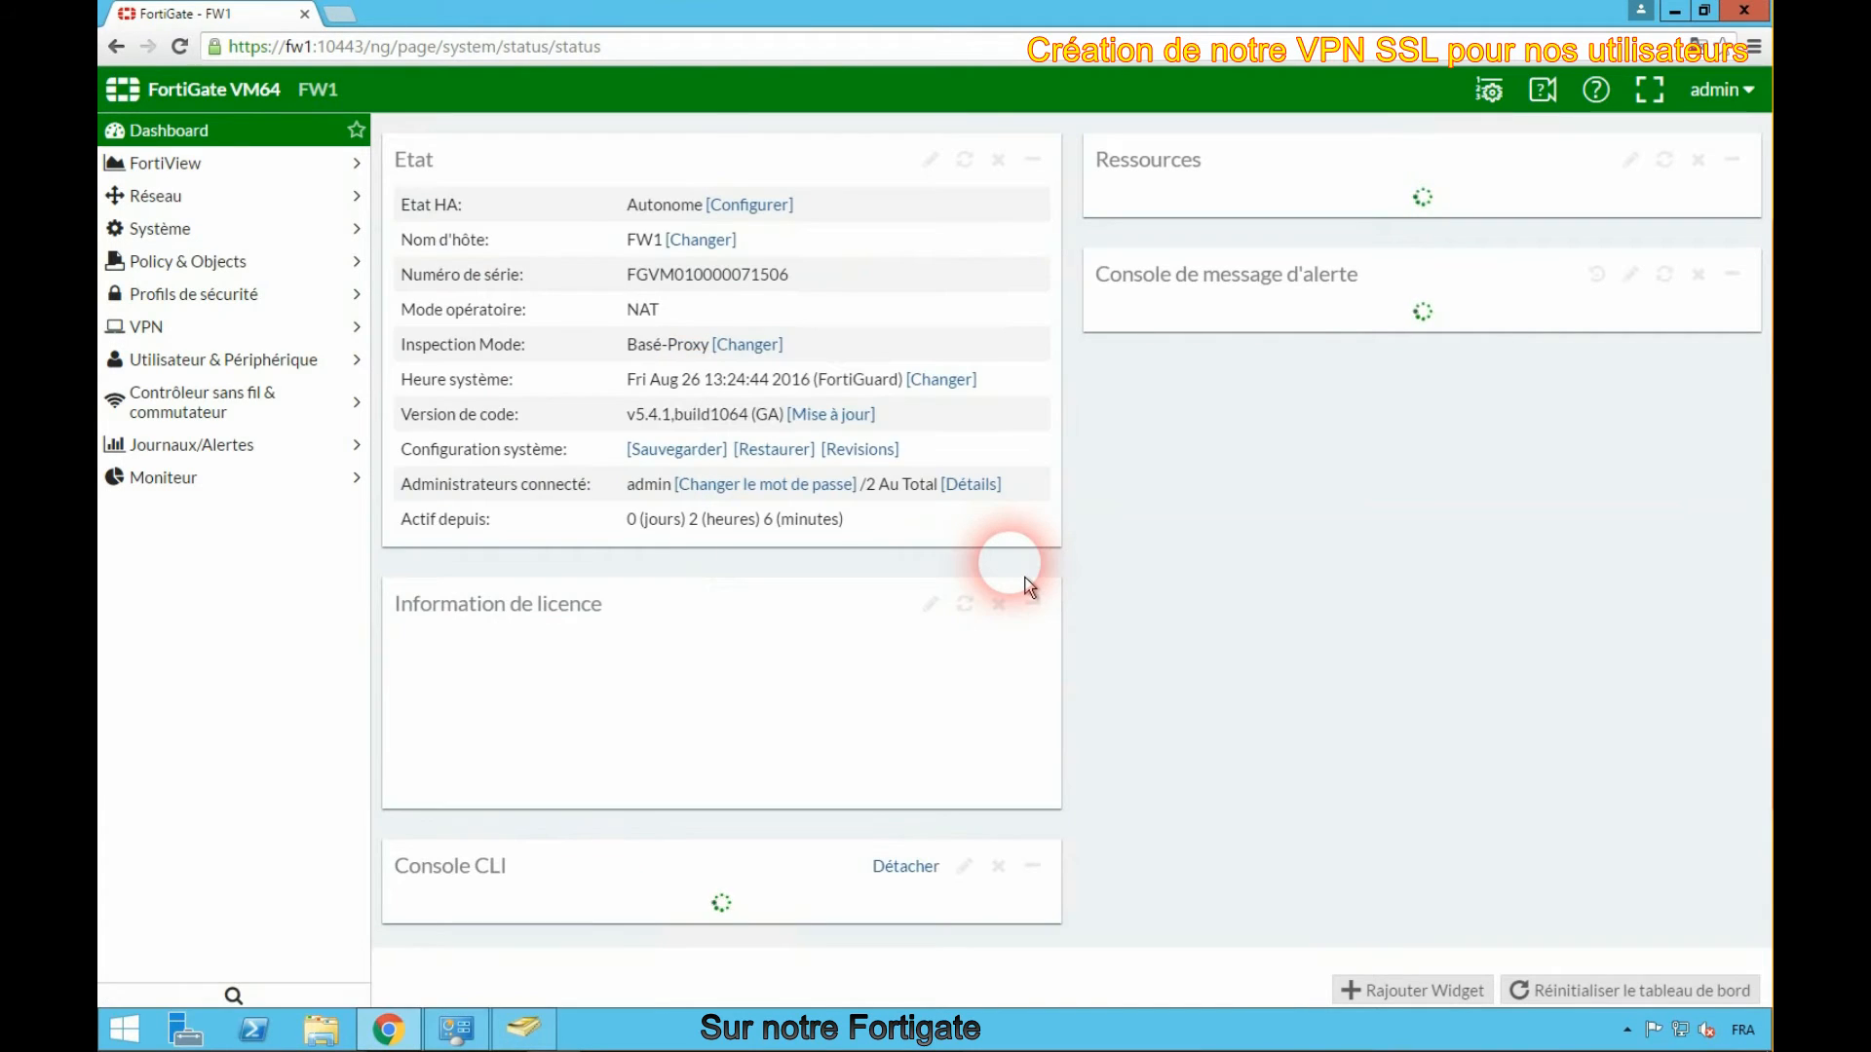
- In the SSL-VPN settings, listen on the Internet (port1) interface and allow access from any host
left_click(148, 332)
left_click(201, 499)
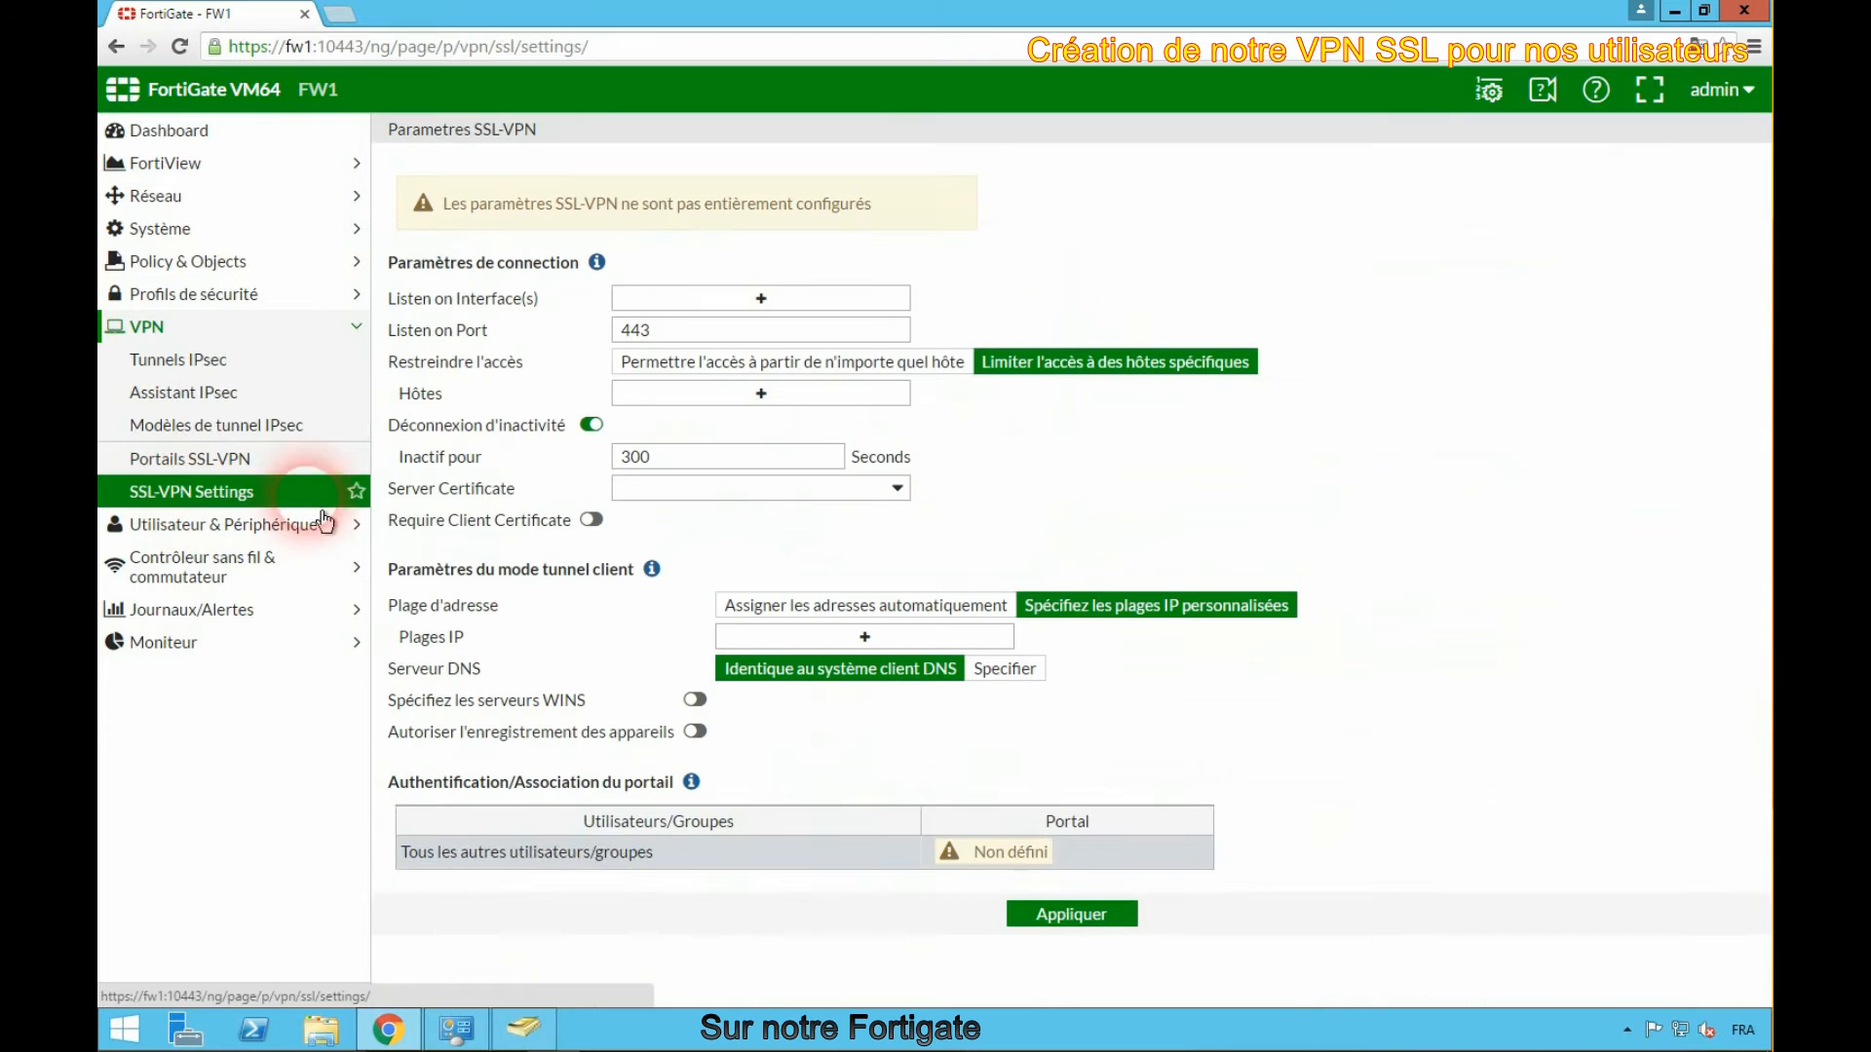
left_click(763, 299)
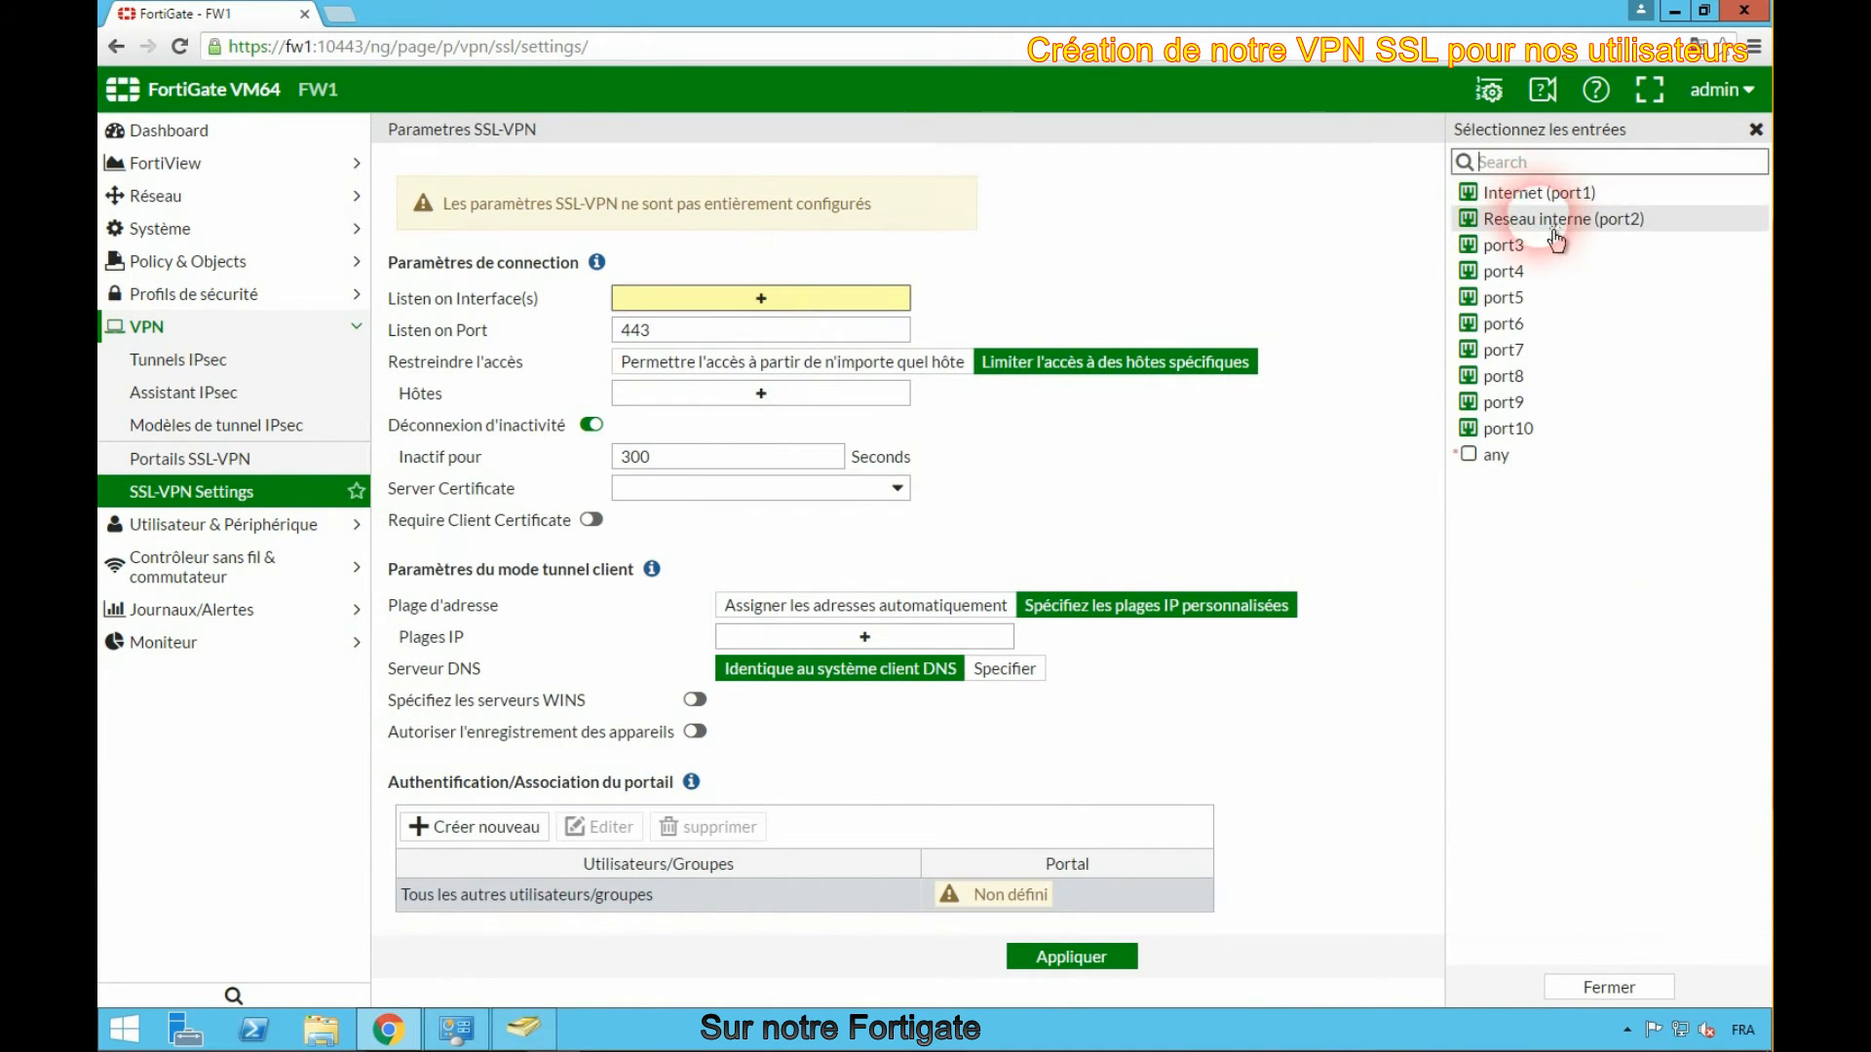
left_click(1545, 194)
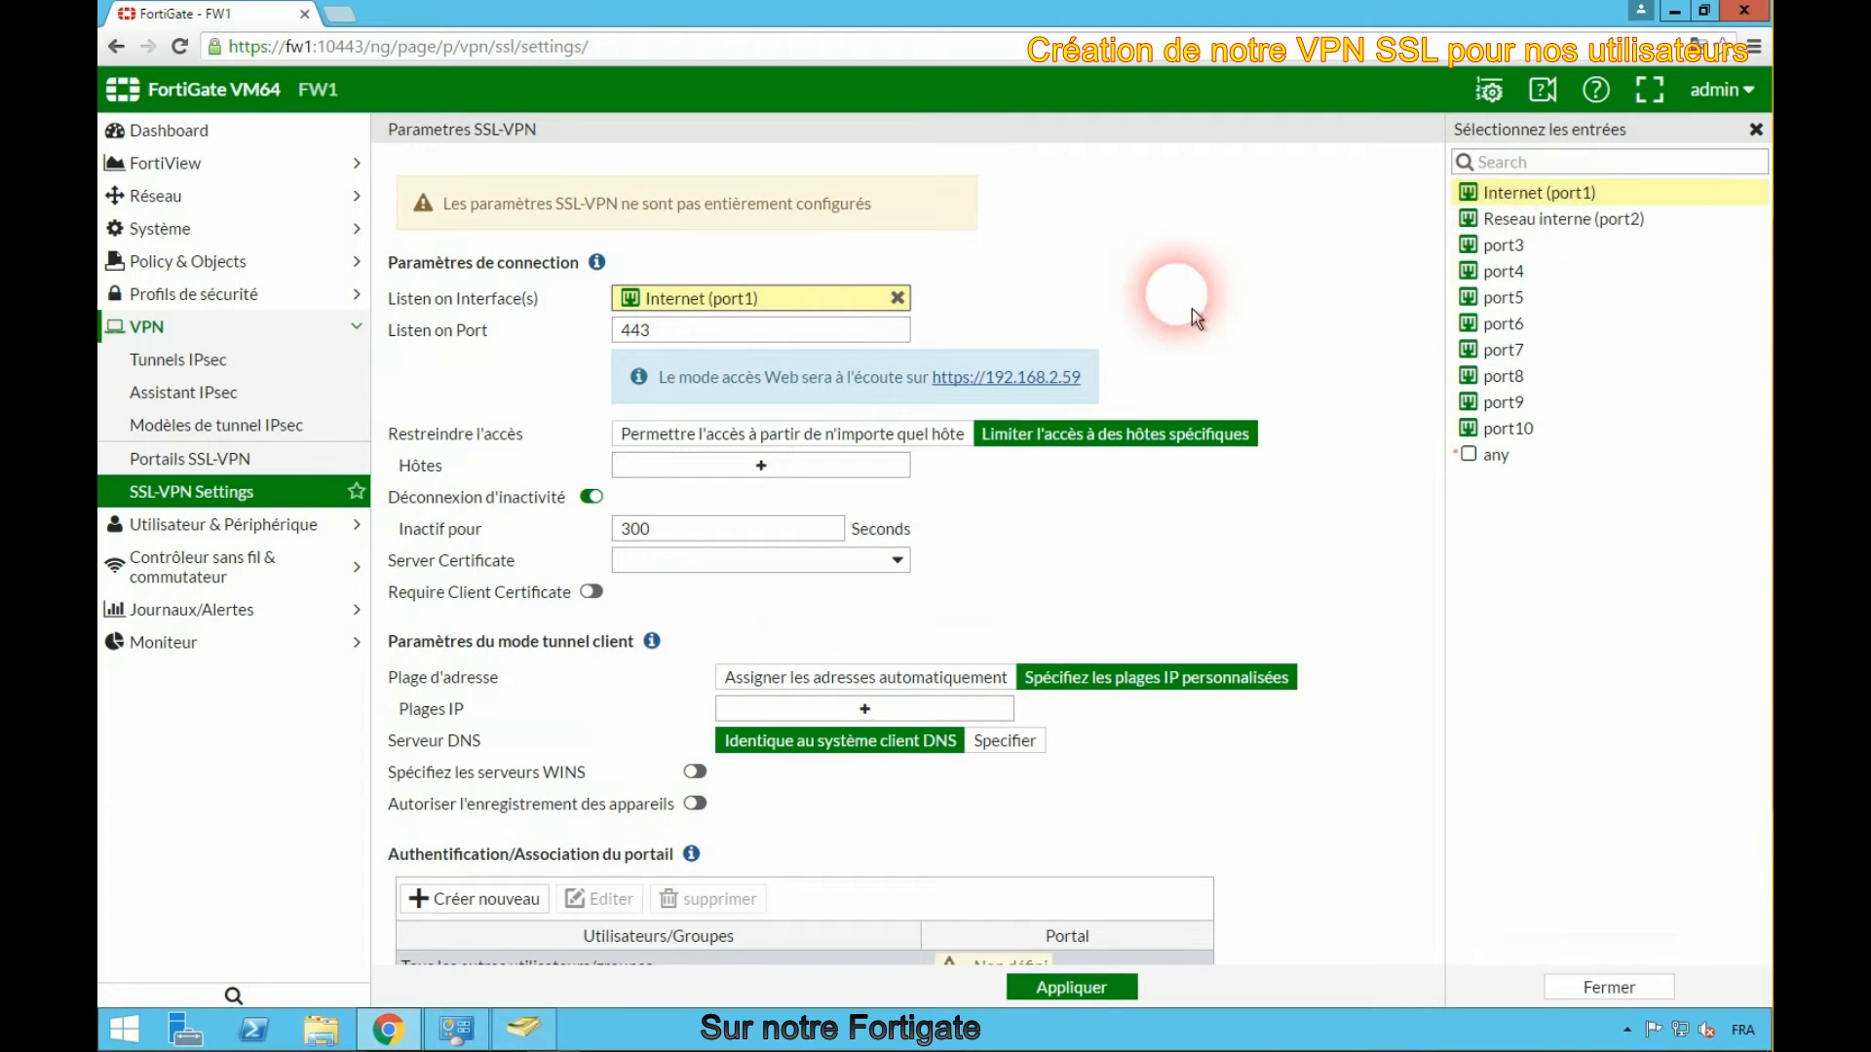
left_click(821, 441)
- Select the Fortinet_SSL server certificate and assign tunnel client addresses automatically
scroll(1010, 534, "down", 1)
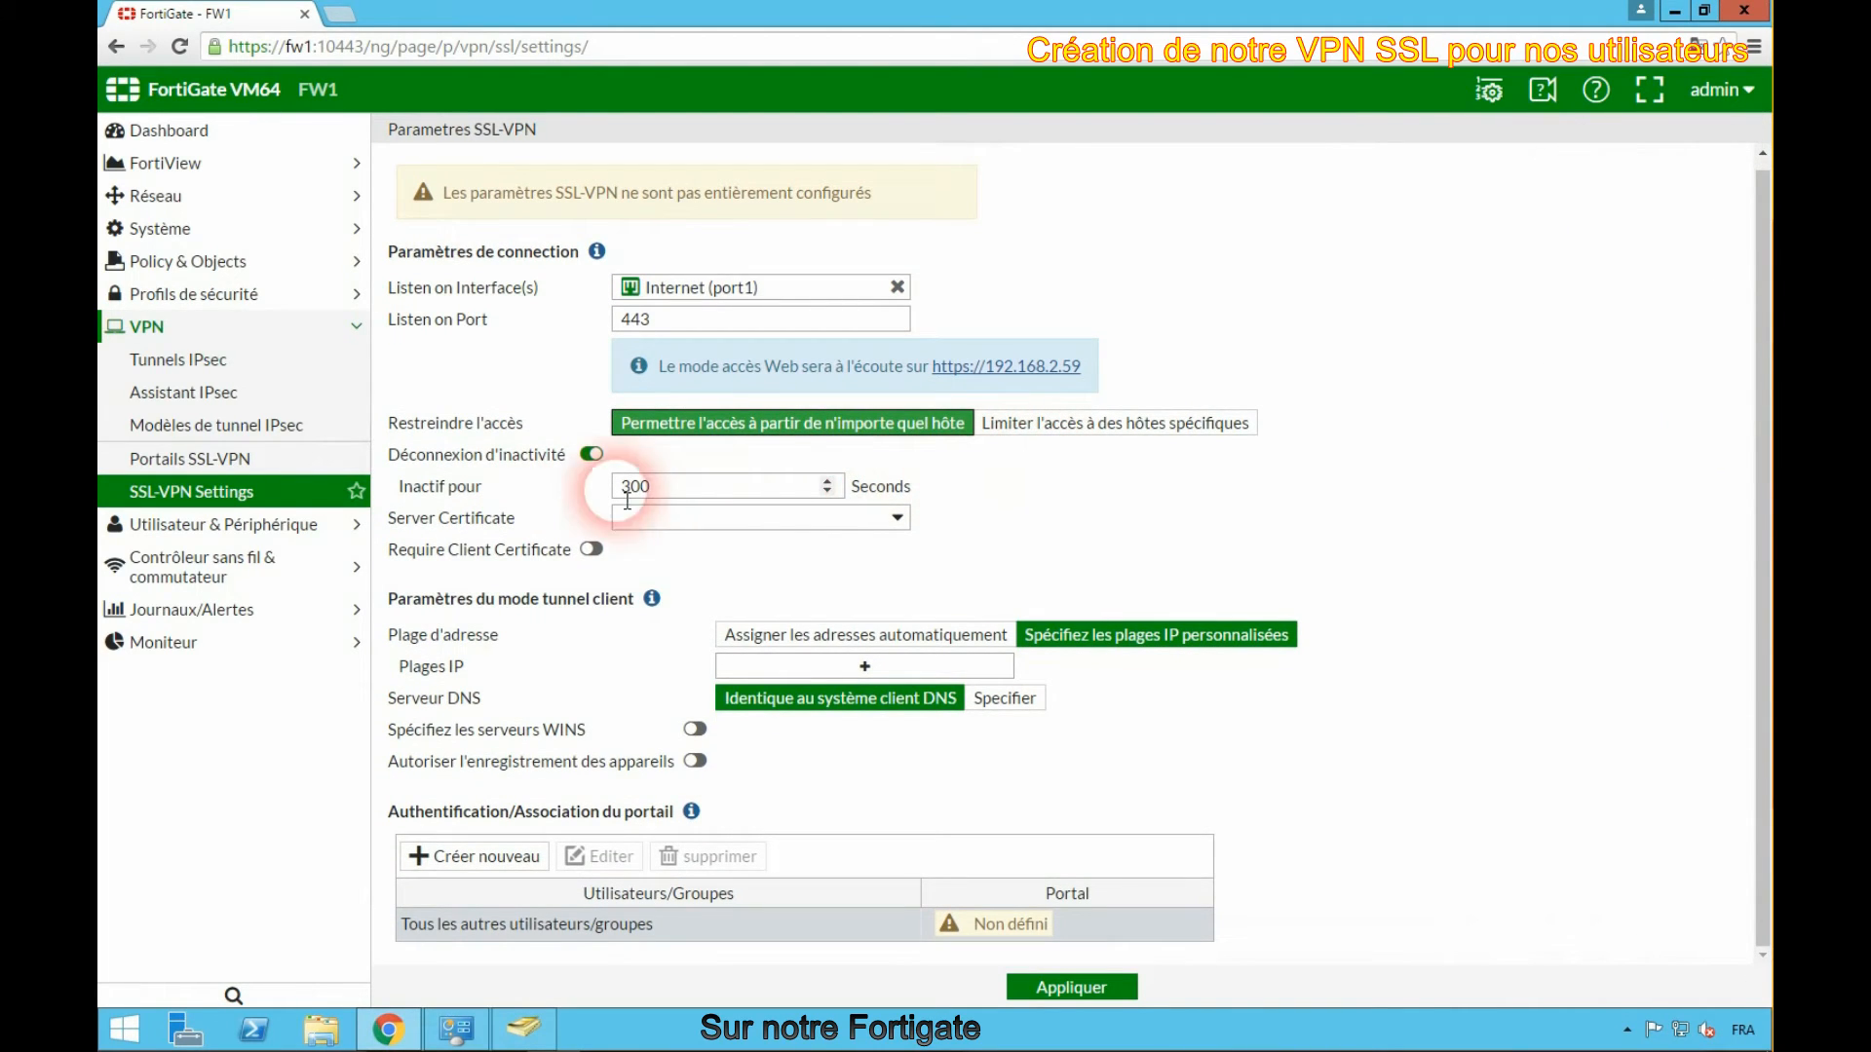
left_click(692, 517)
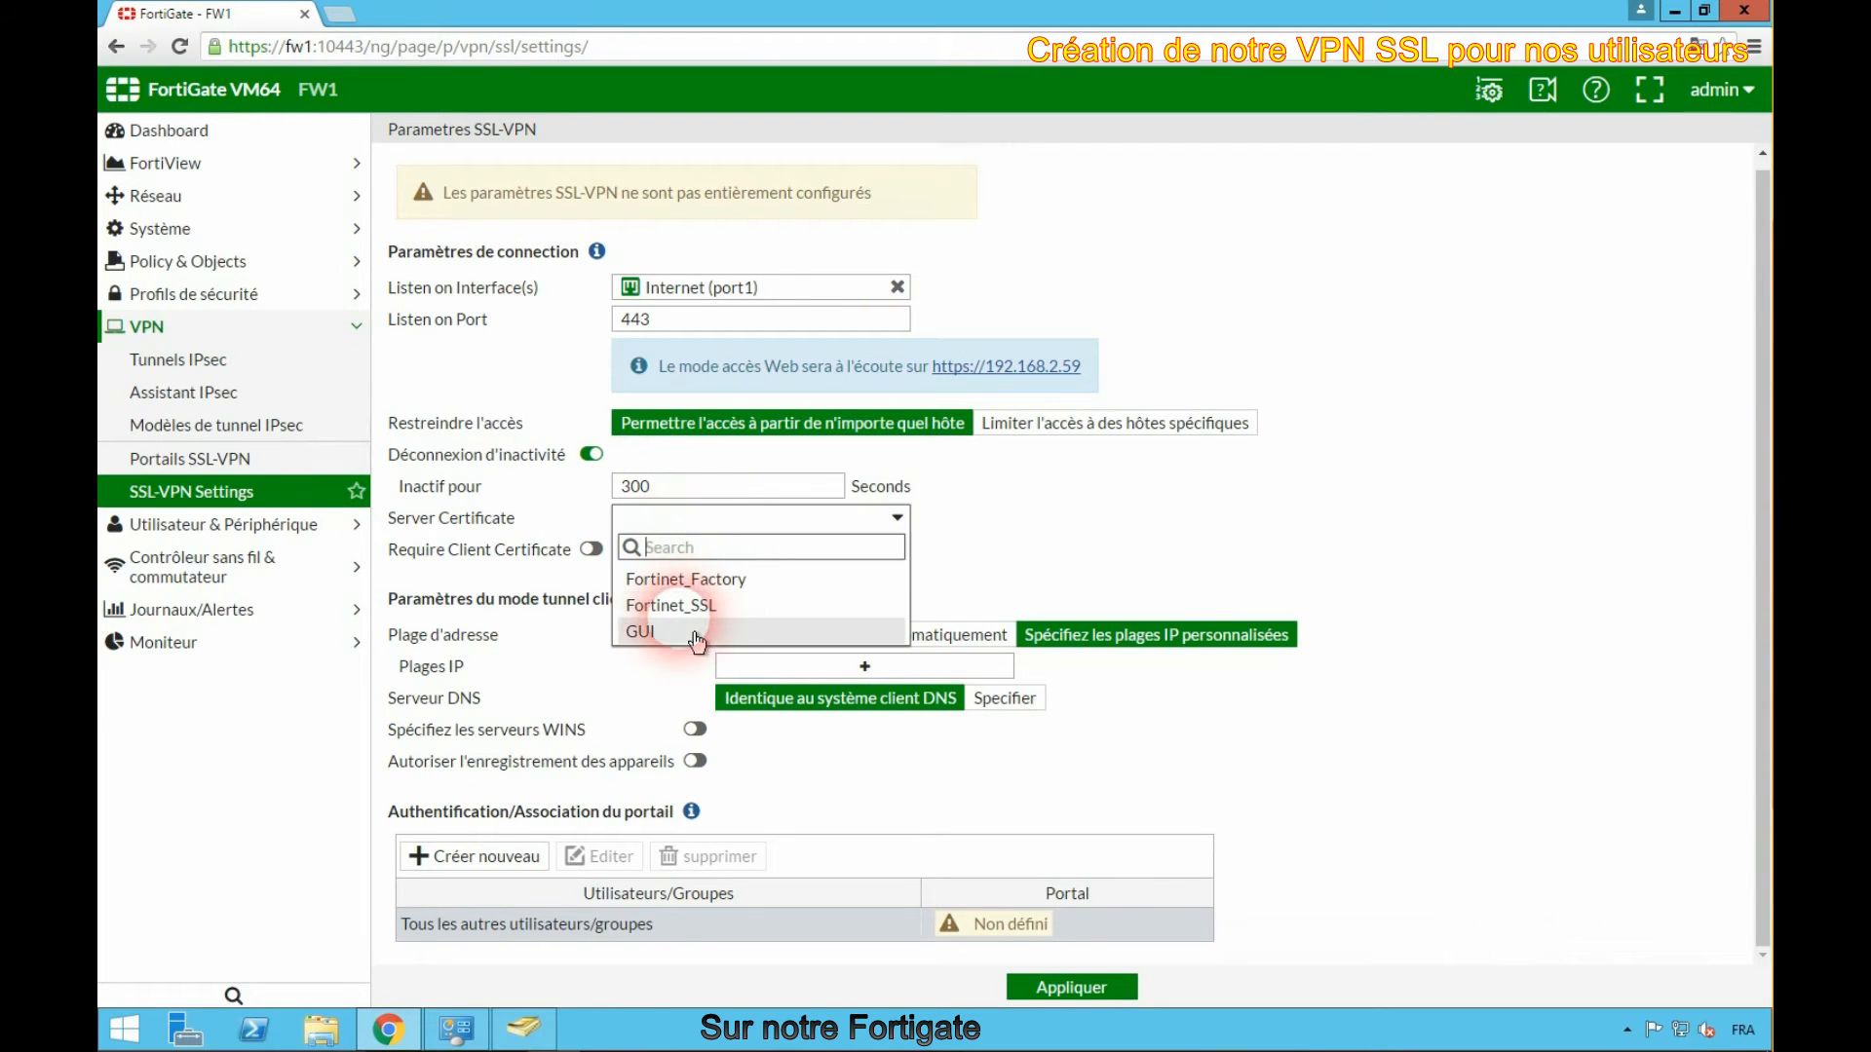
left_click(671, 605)
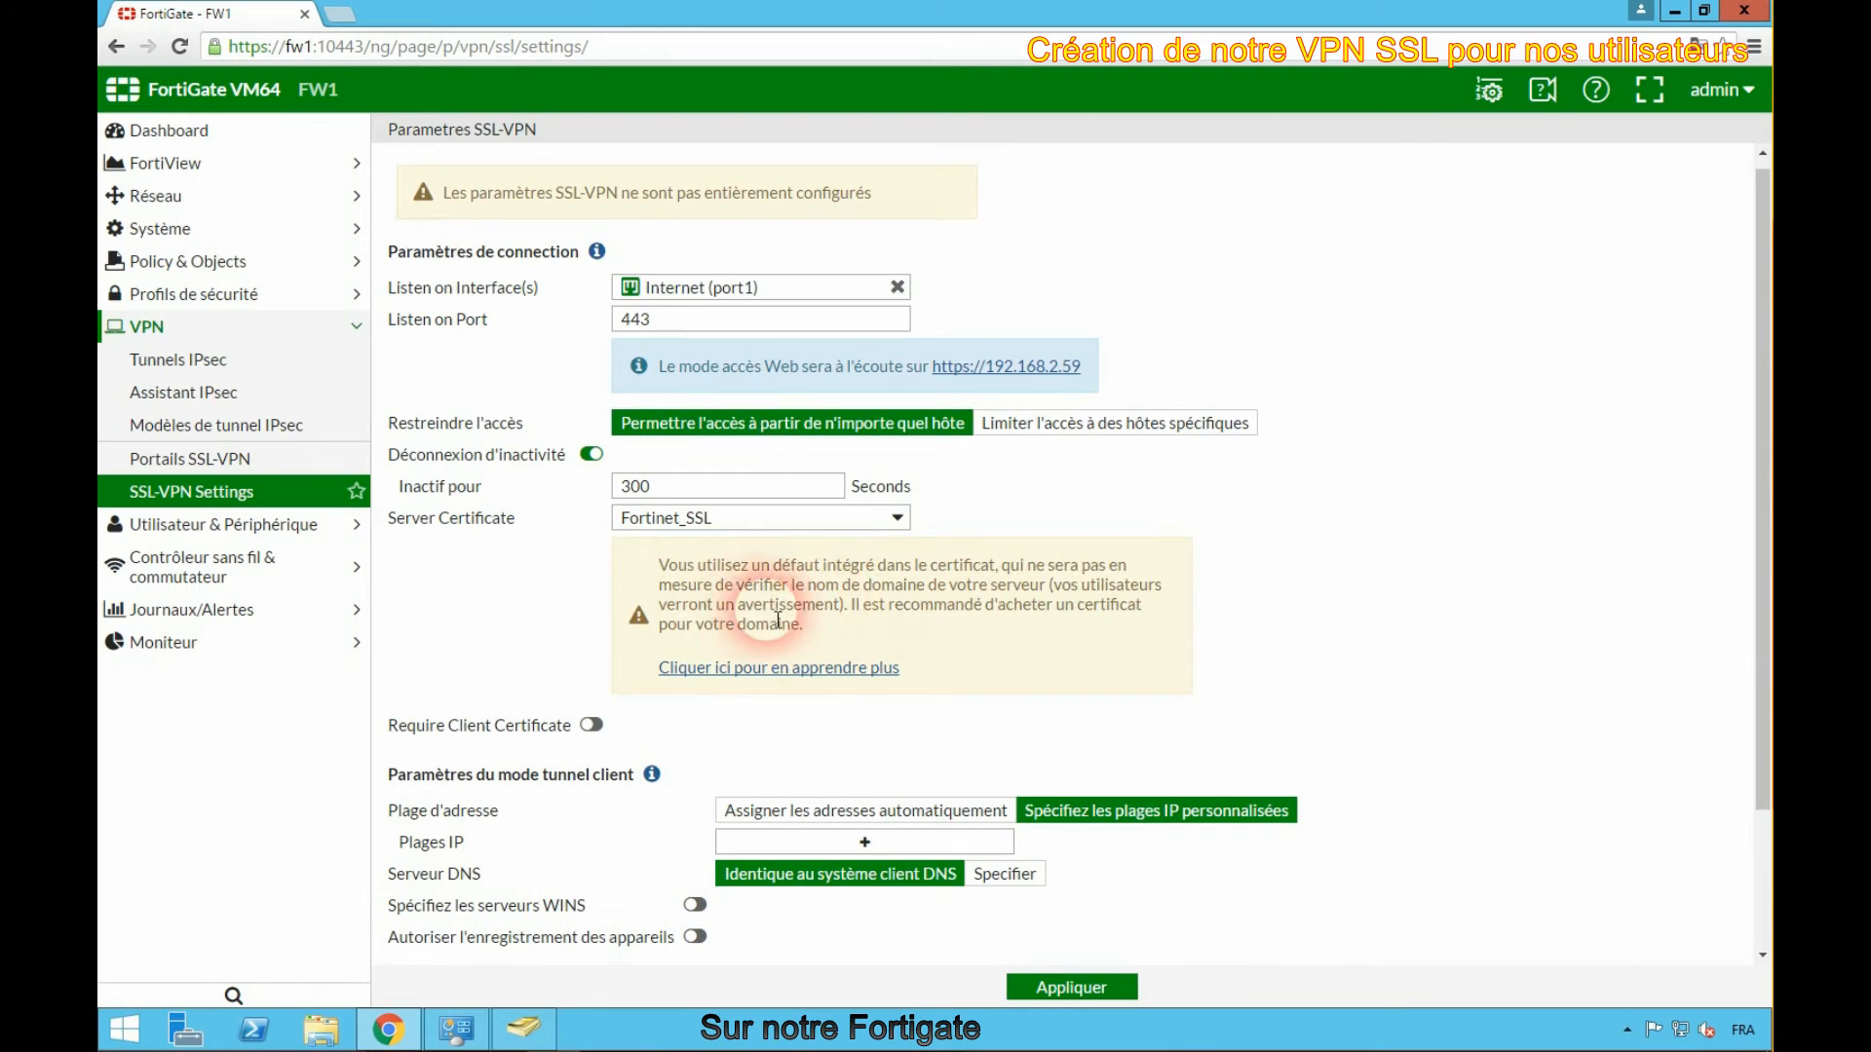
scroll(921, 630, "down", 2)
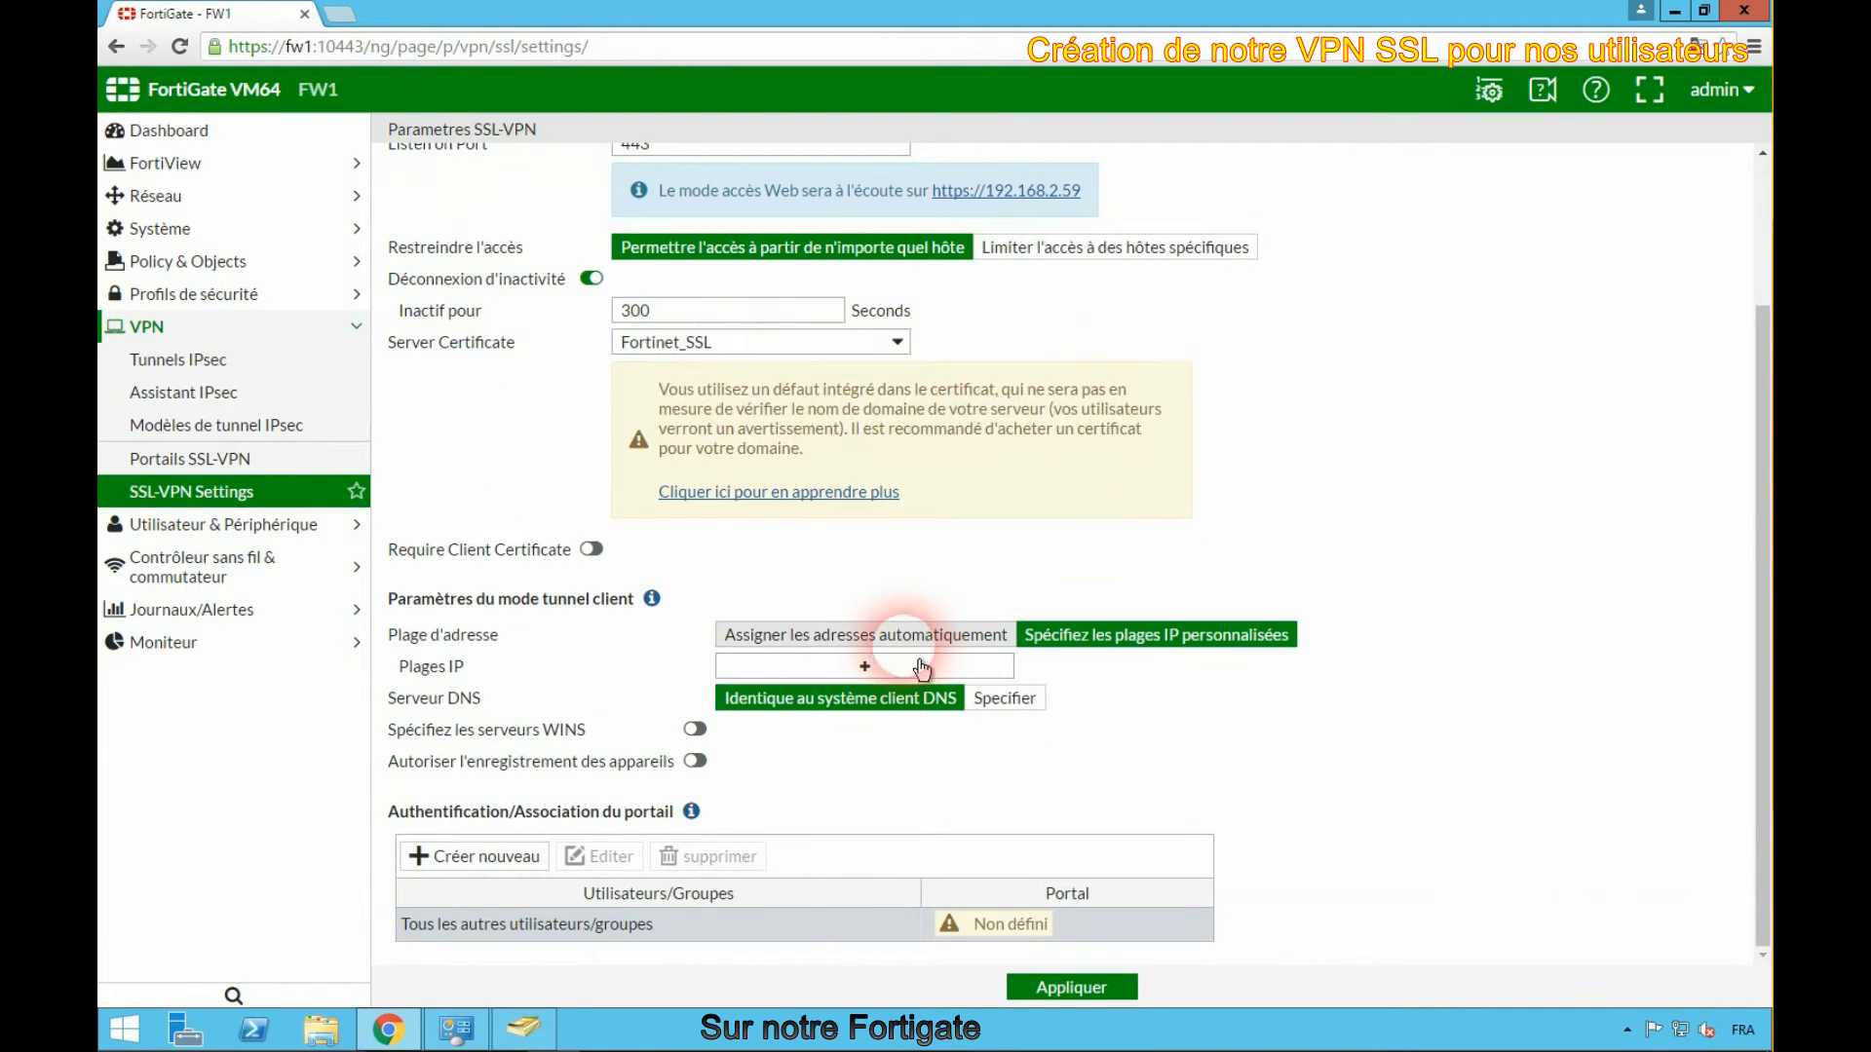
left_click(904, 634)
left_click(1153, 738)
scroll(1170, 755, "down", 1)
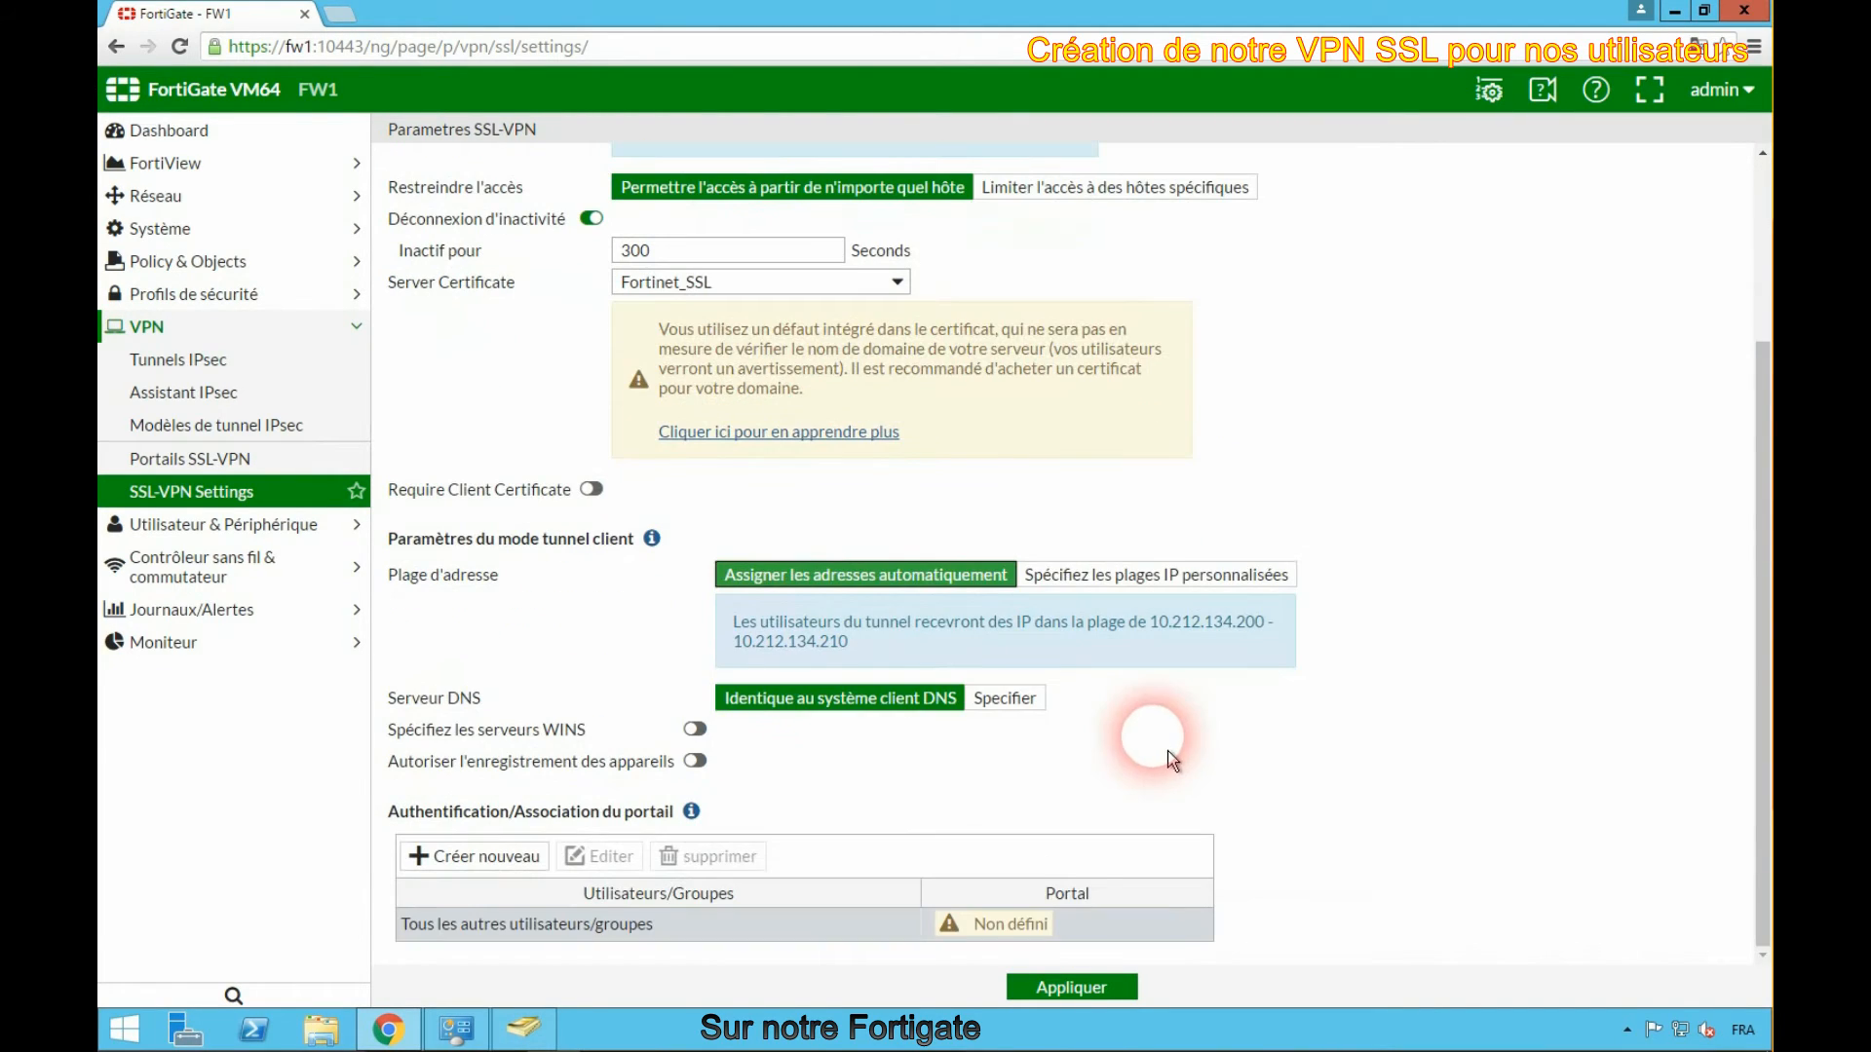
- Add a portal mapping that assigns the Groupe_VPN group to the full-access portal
left_click(494, 862)
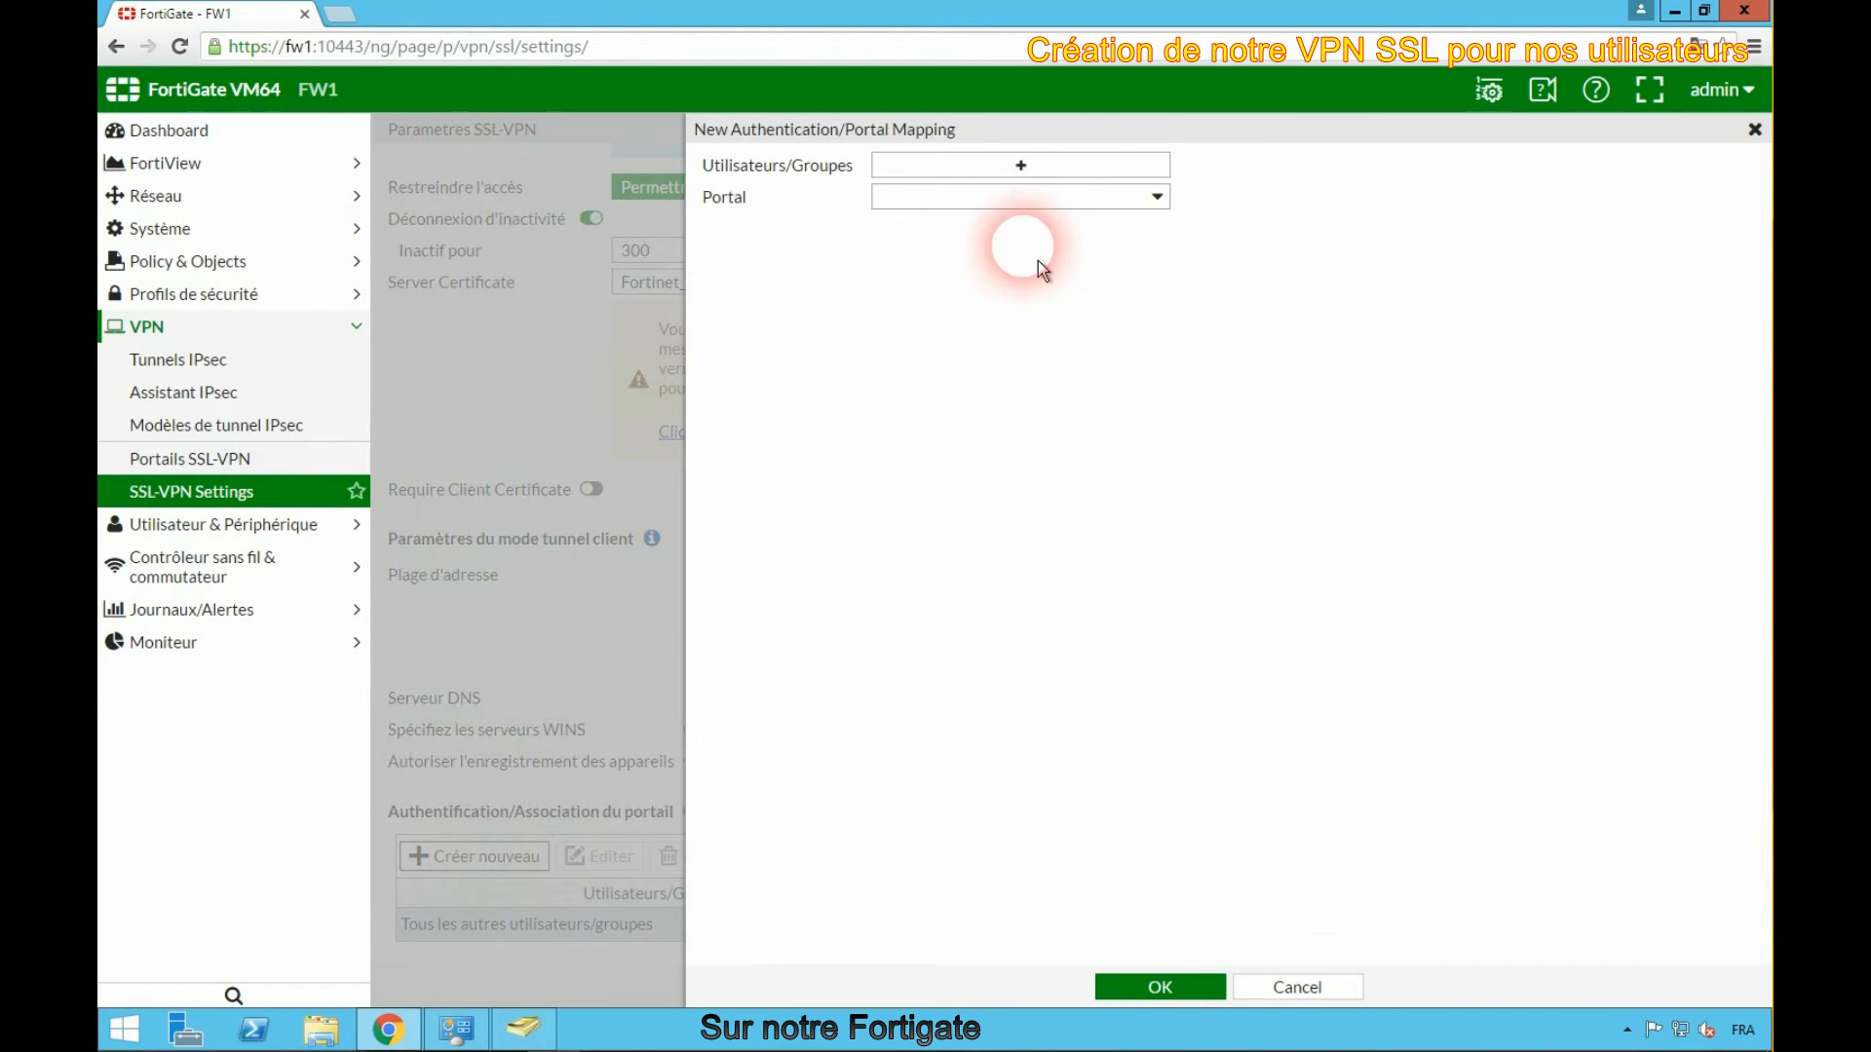
left_click(1021, 168)
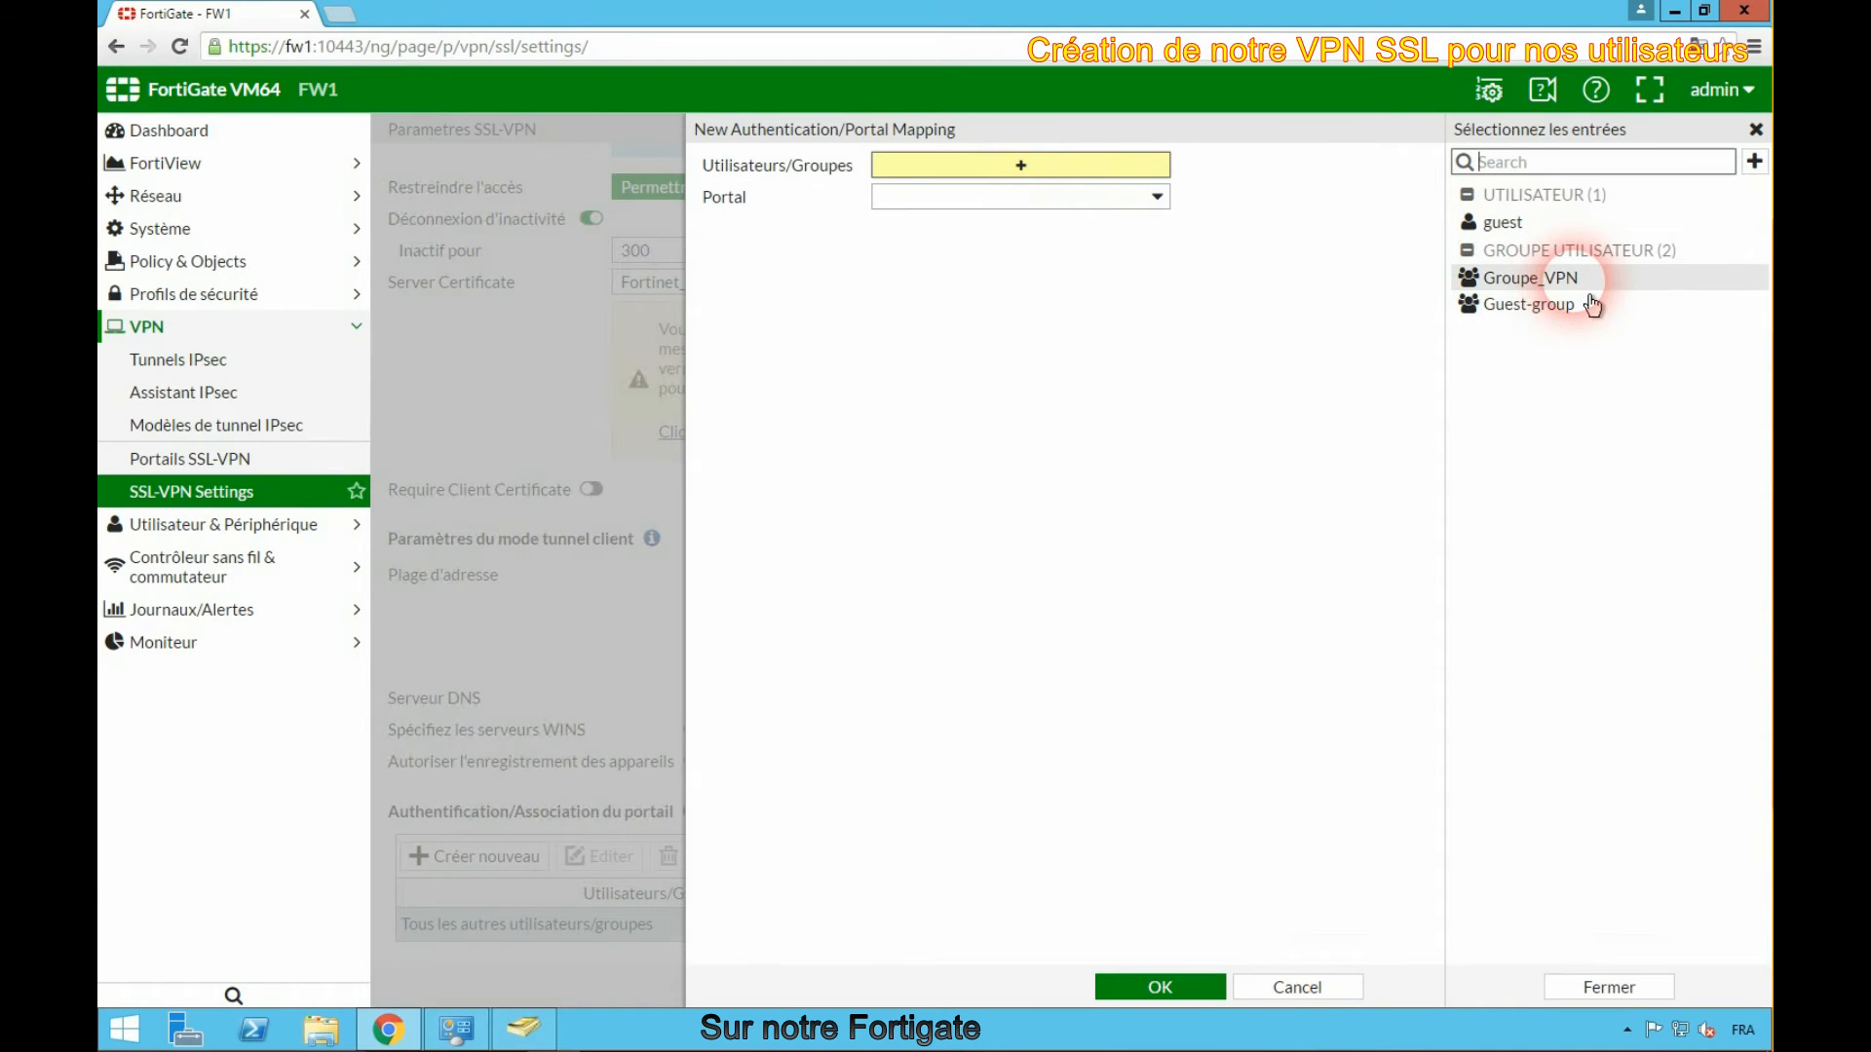
left_click(1559, 280)
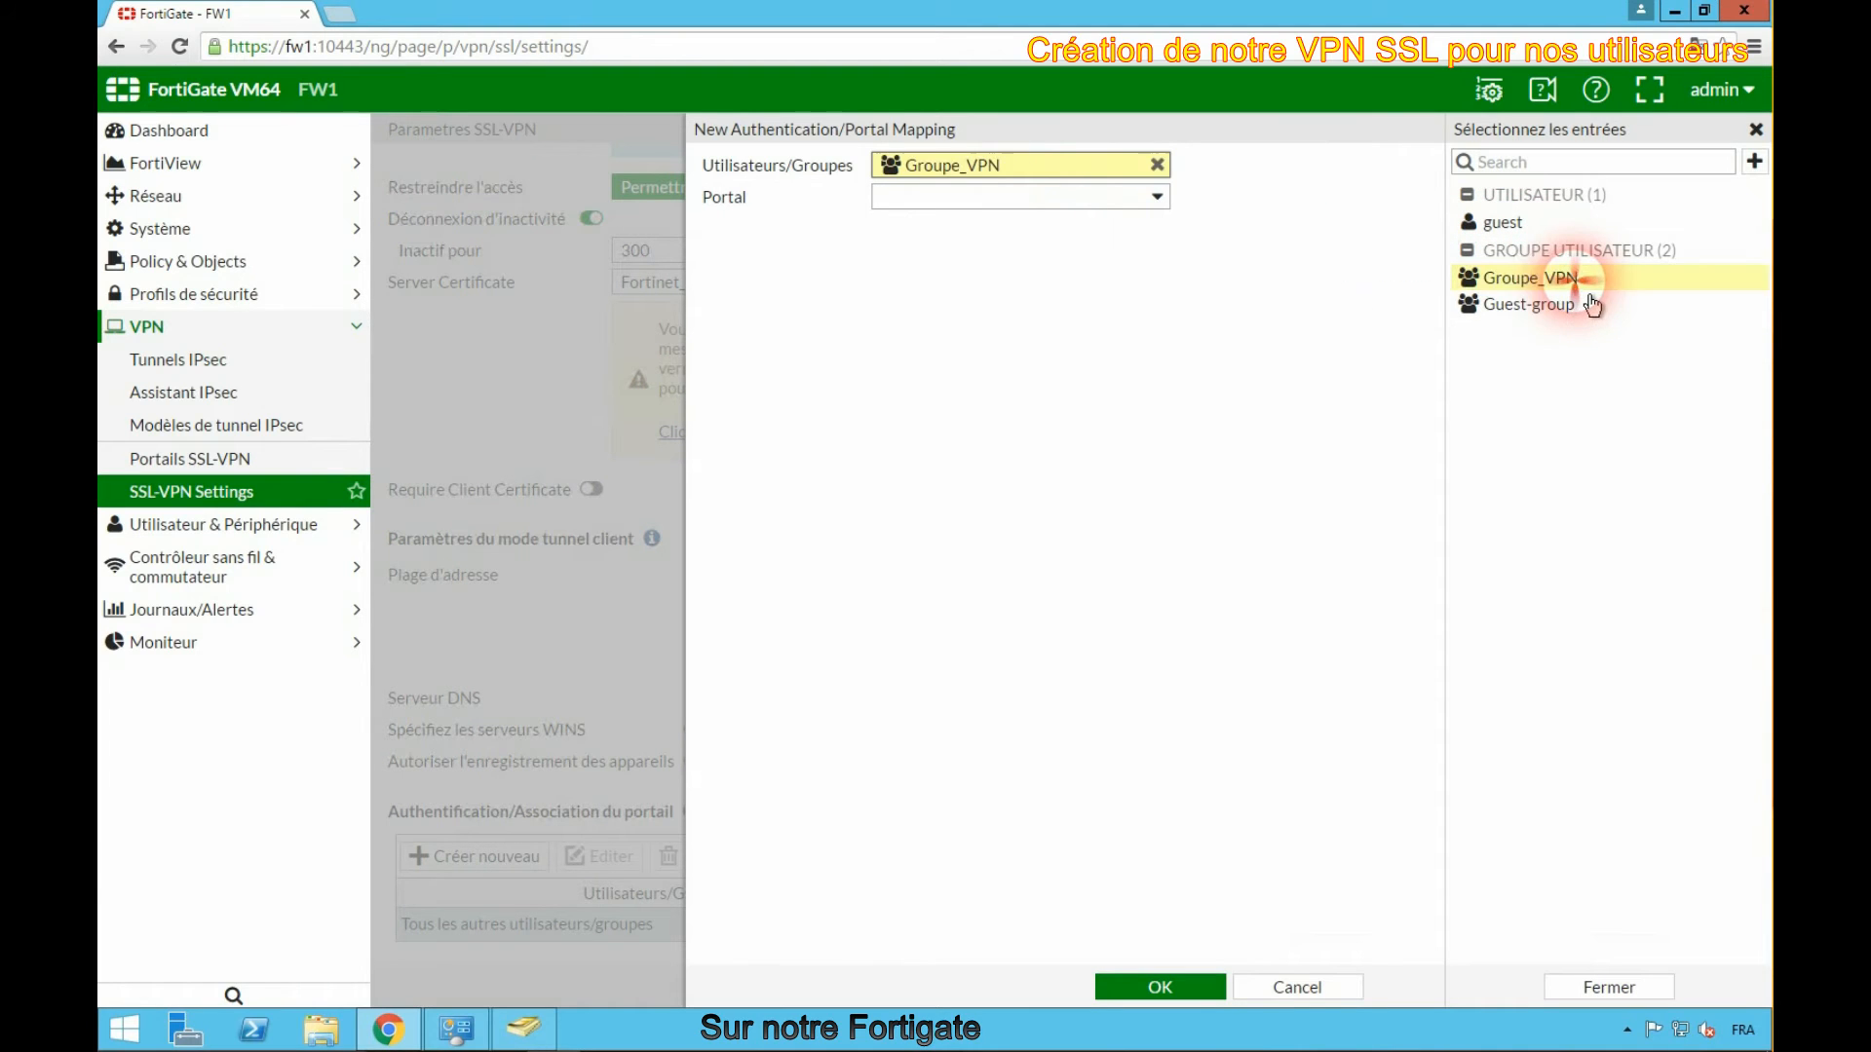
left_click(1102, 220)
left_click(963, 260)
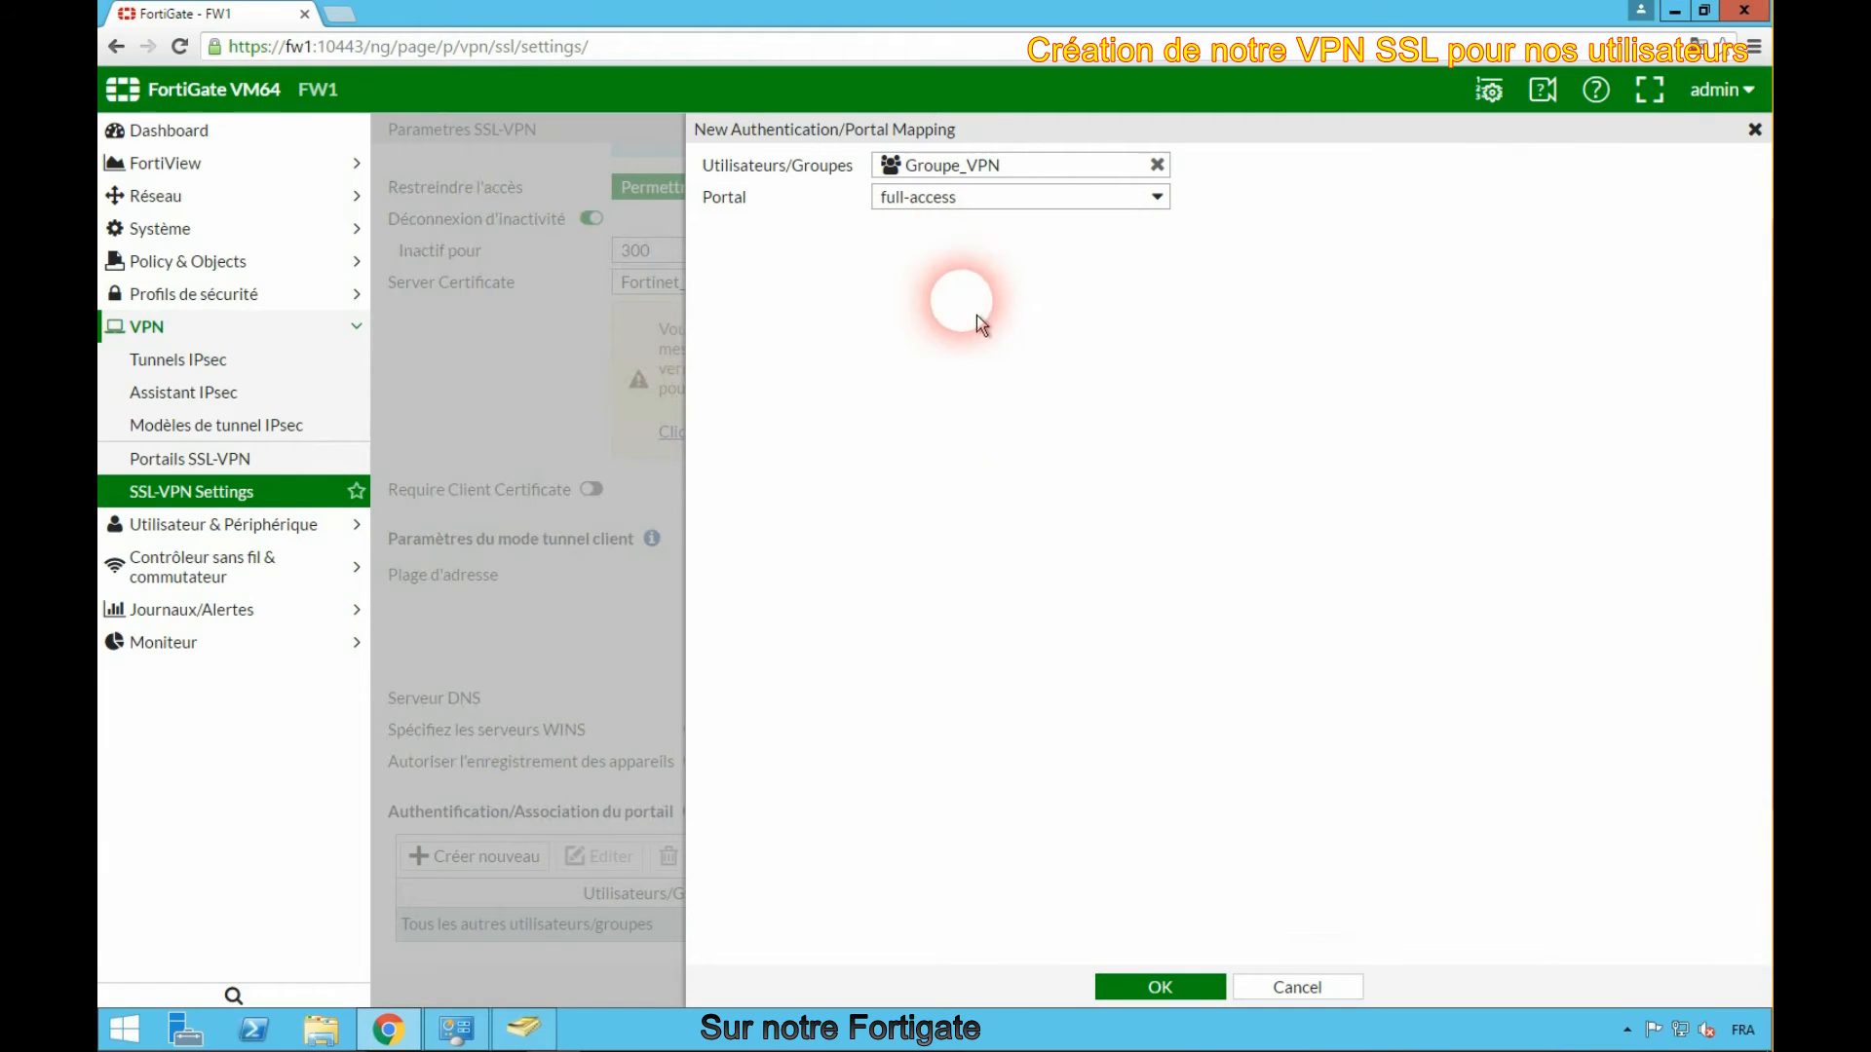
left_click(1180, 997)
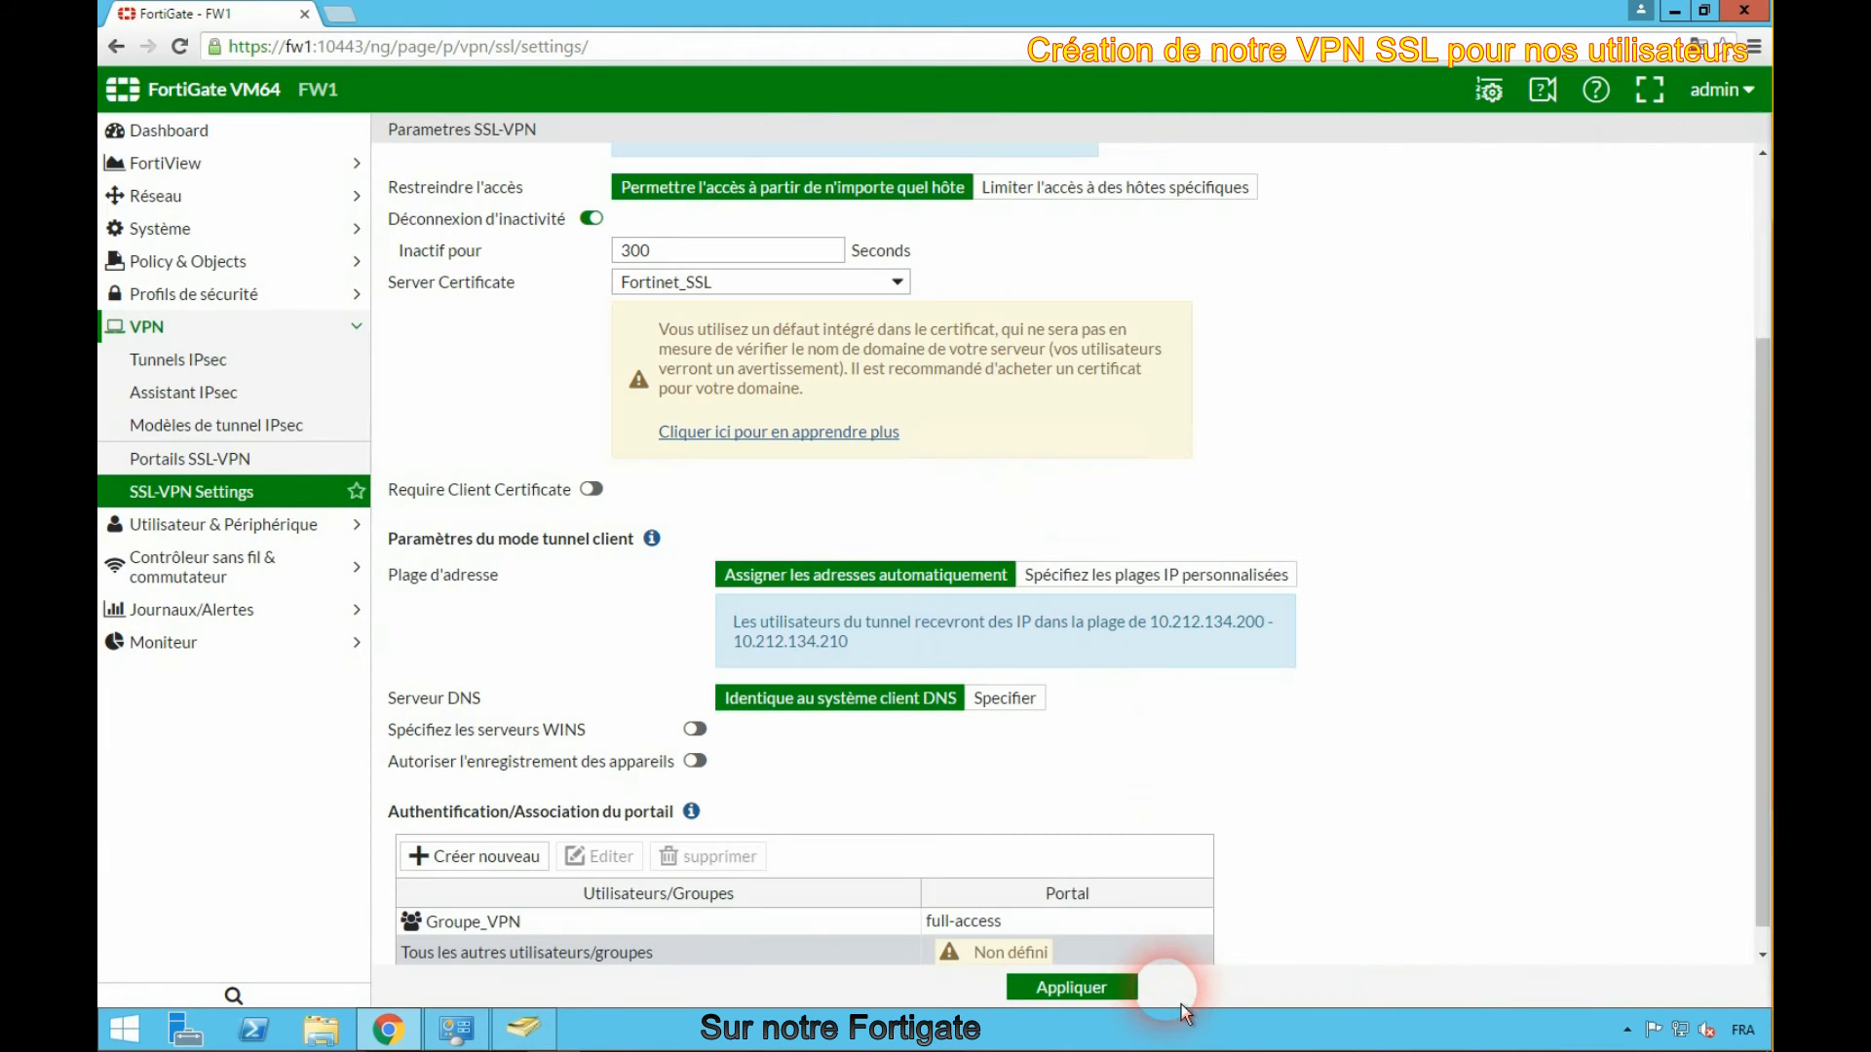
- Map all other users/groups to the web-access portal, then apply the SSL-VPN settings and accept the certificate warning
left_click(770, 957)
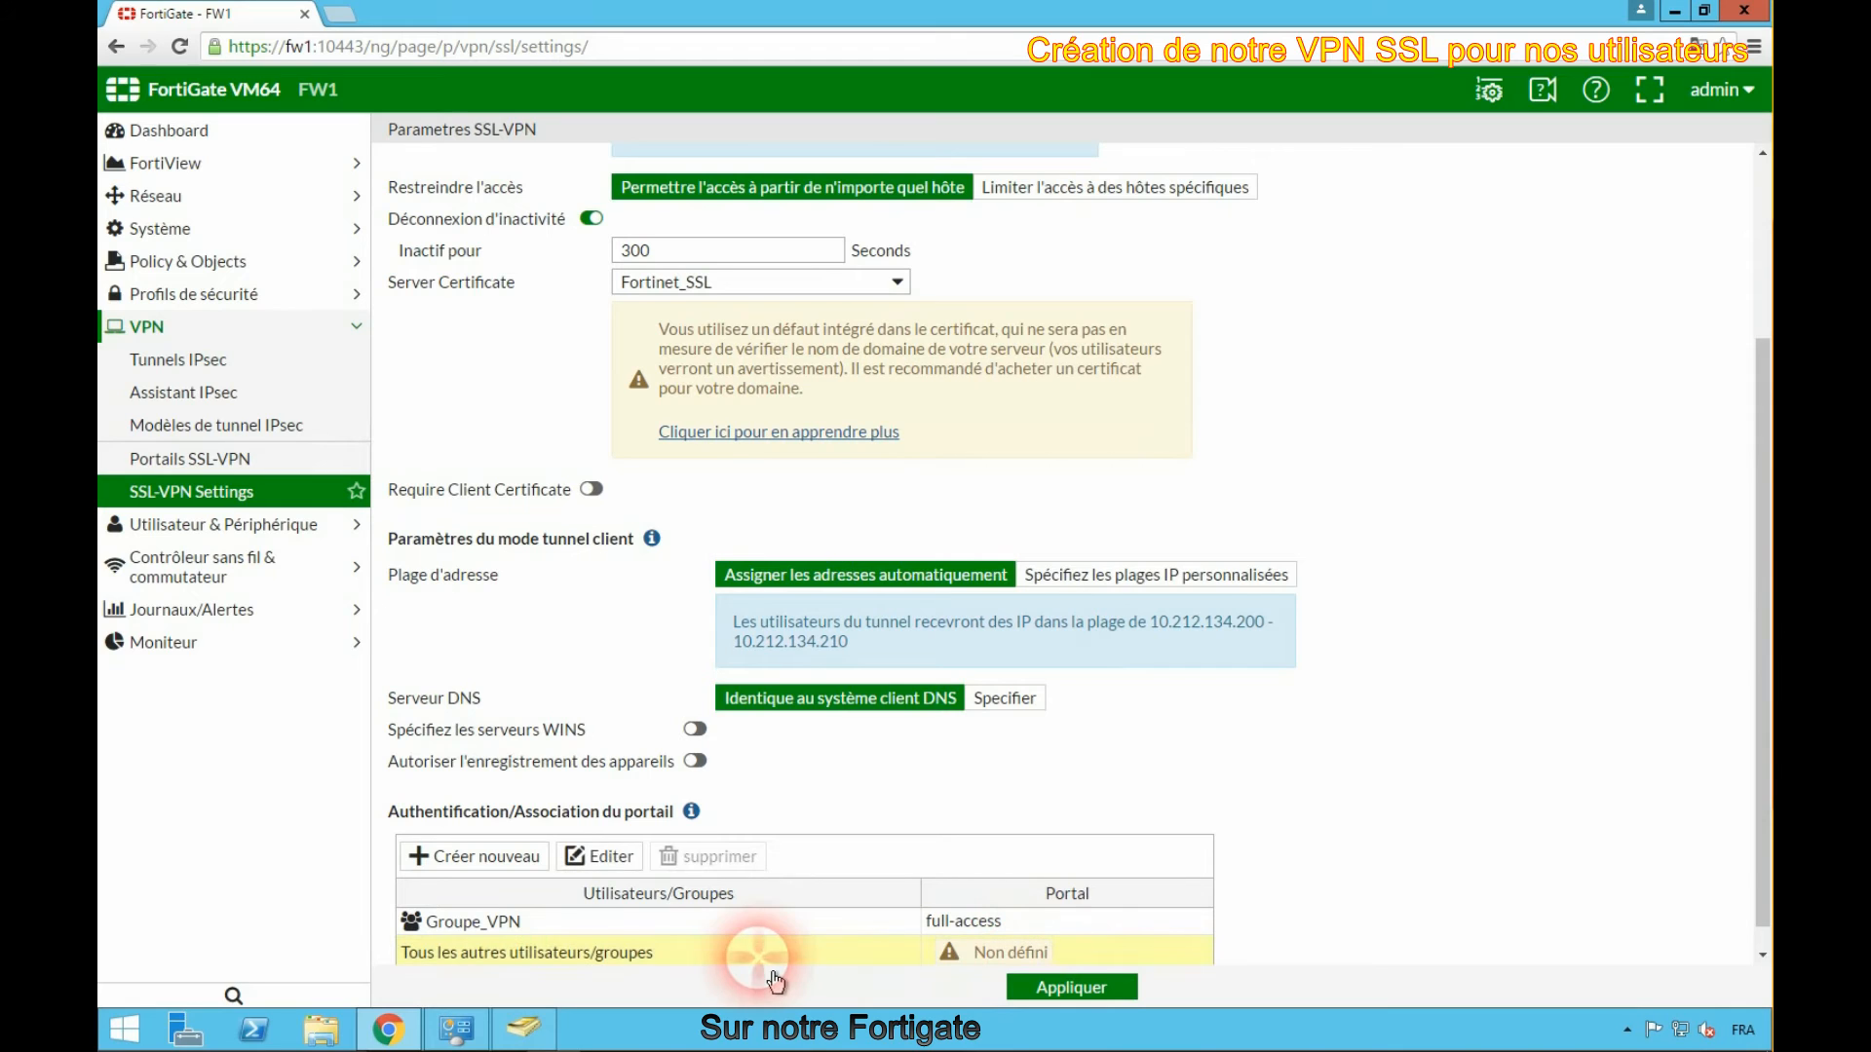
left_click(633, 874)
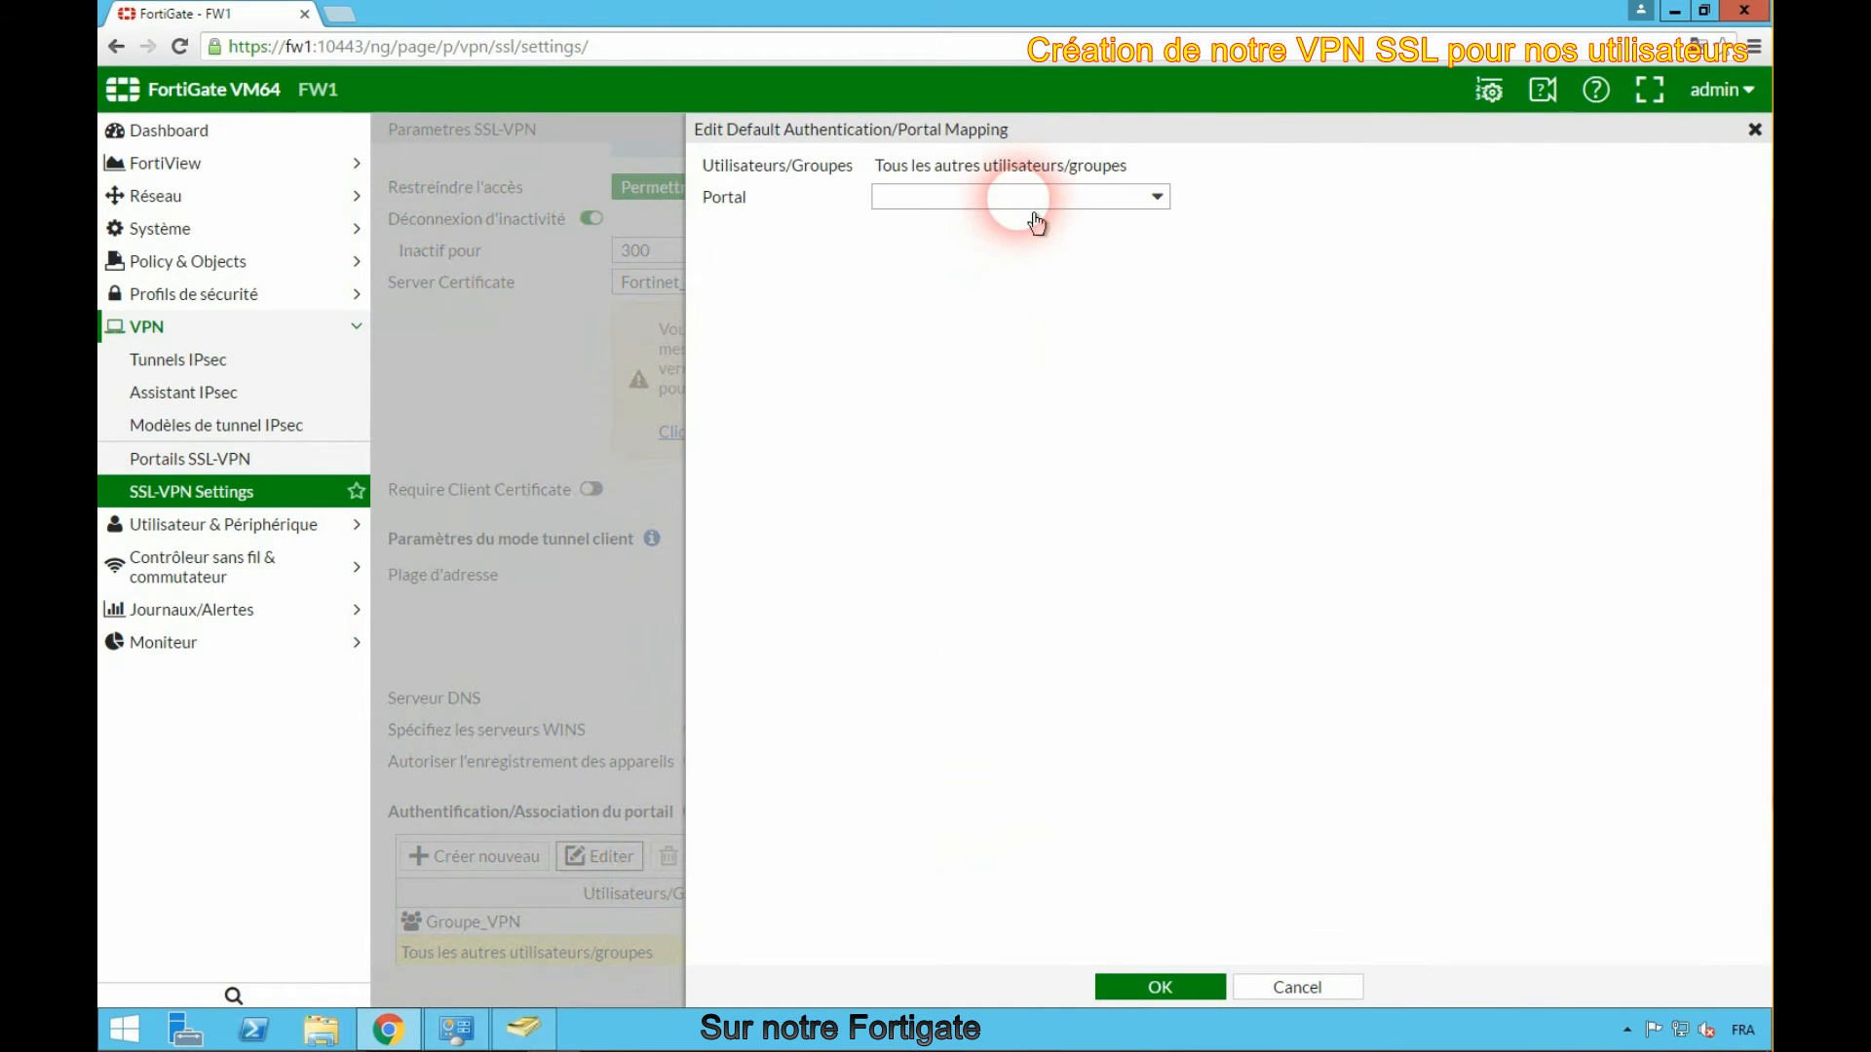
left_click(1037, 214)
left_click(953, 312)
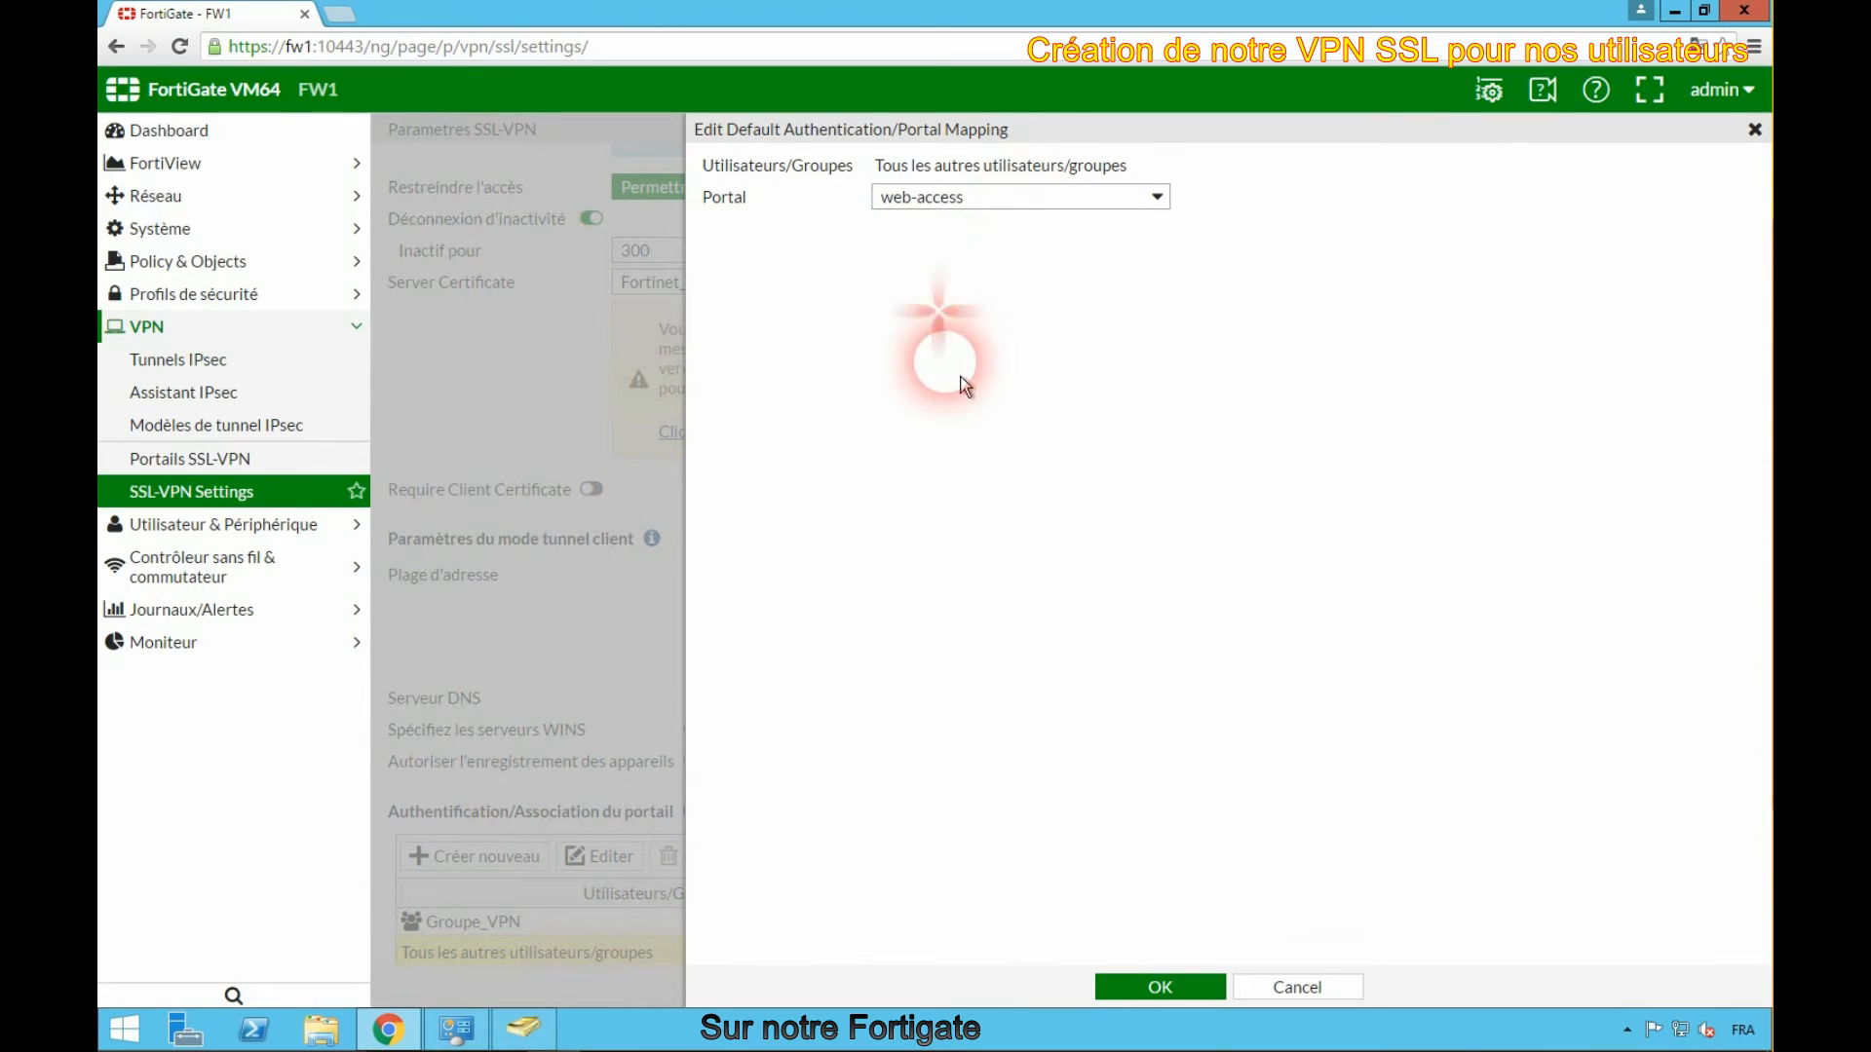
left_click(1207, 992)
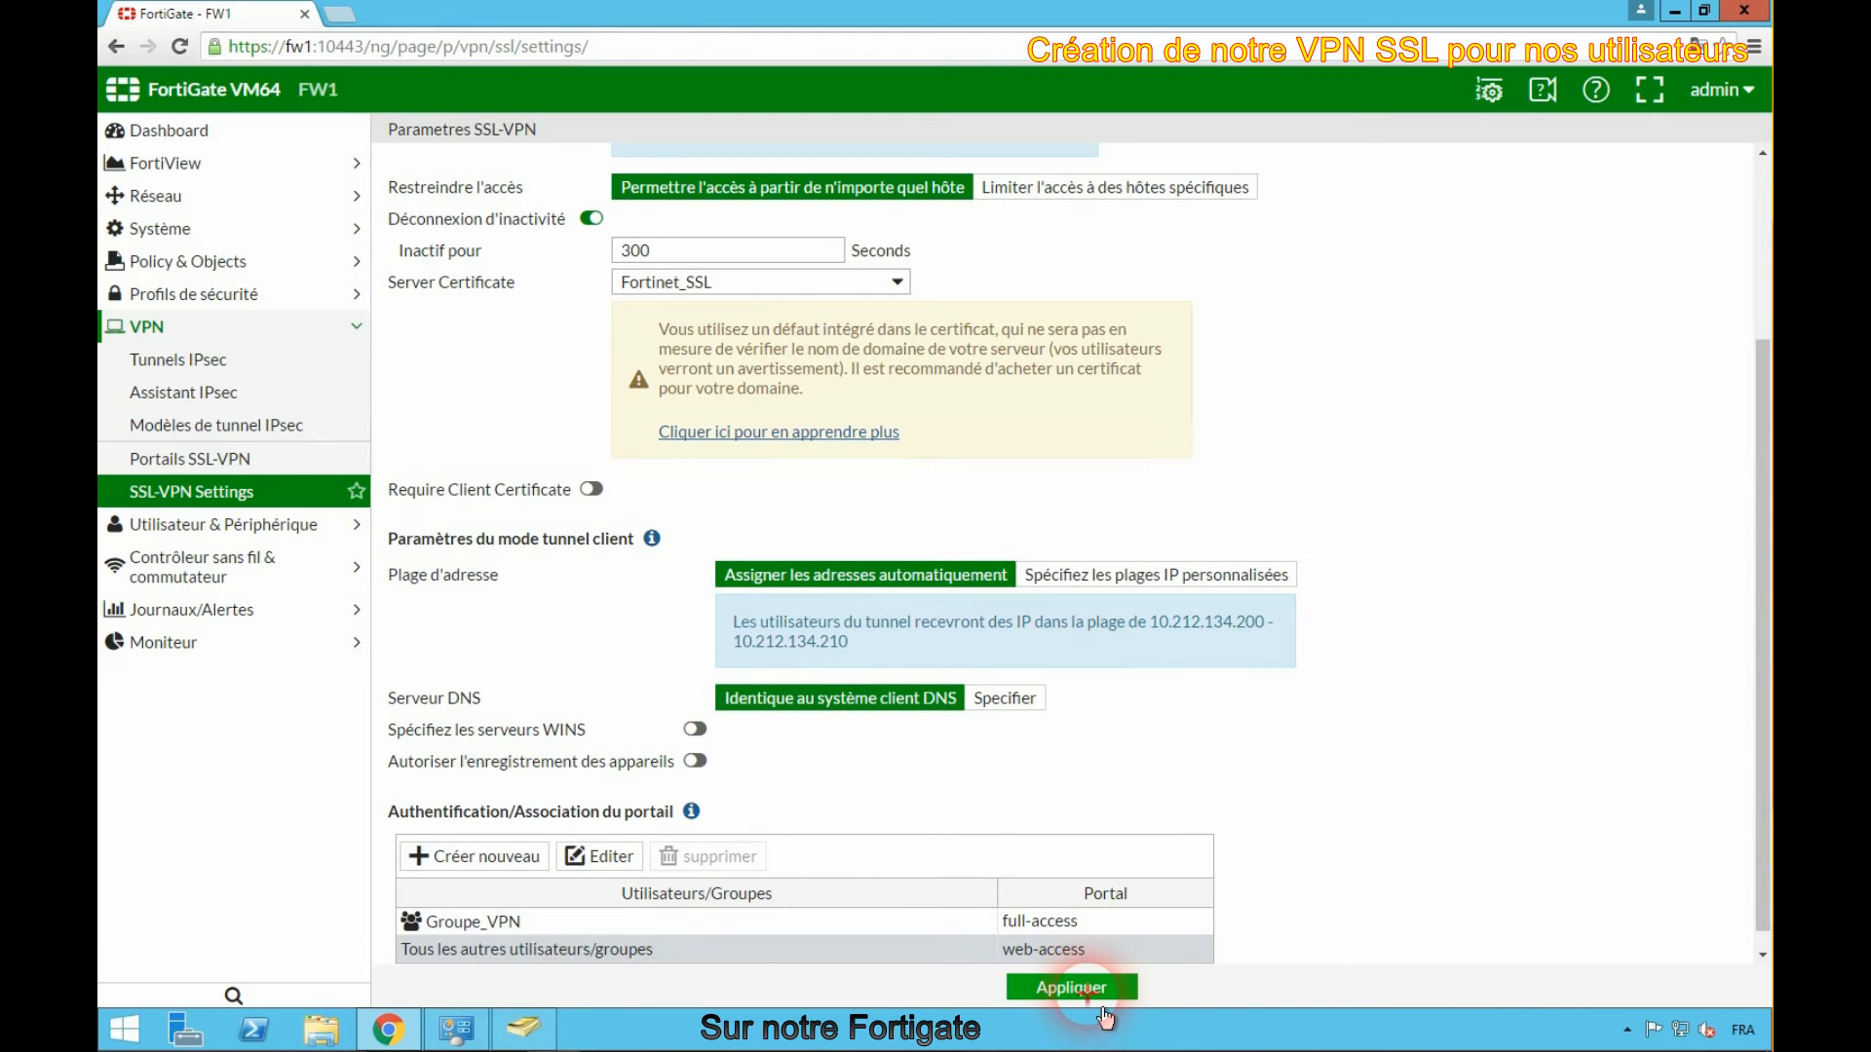
left_click(1102, 1009)
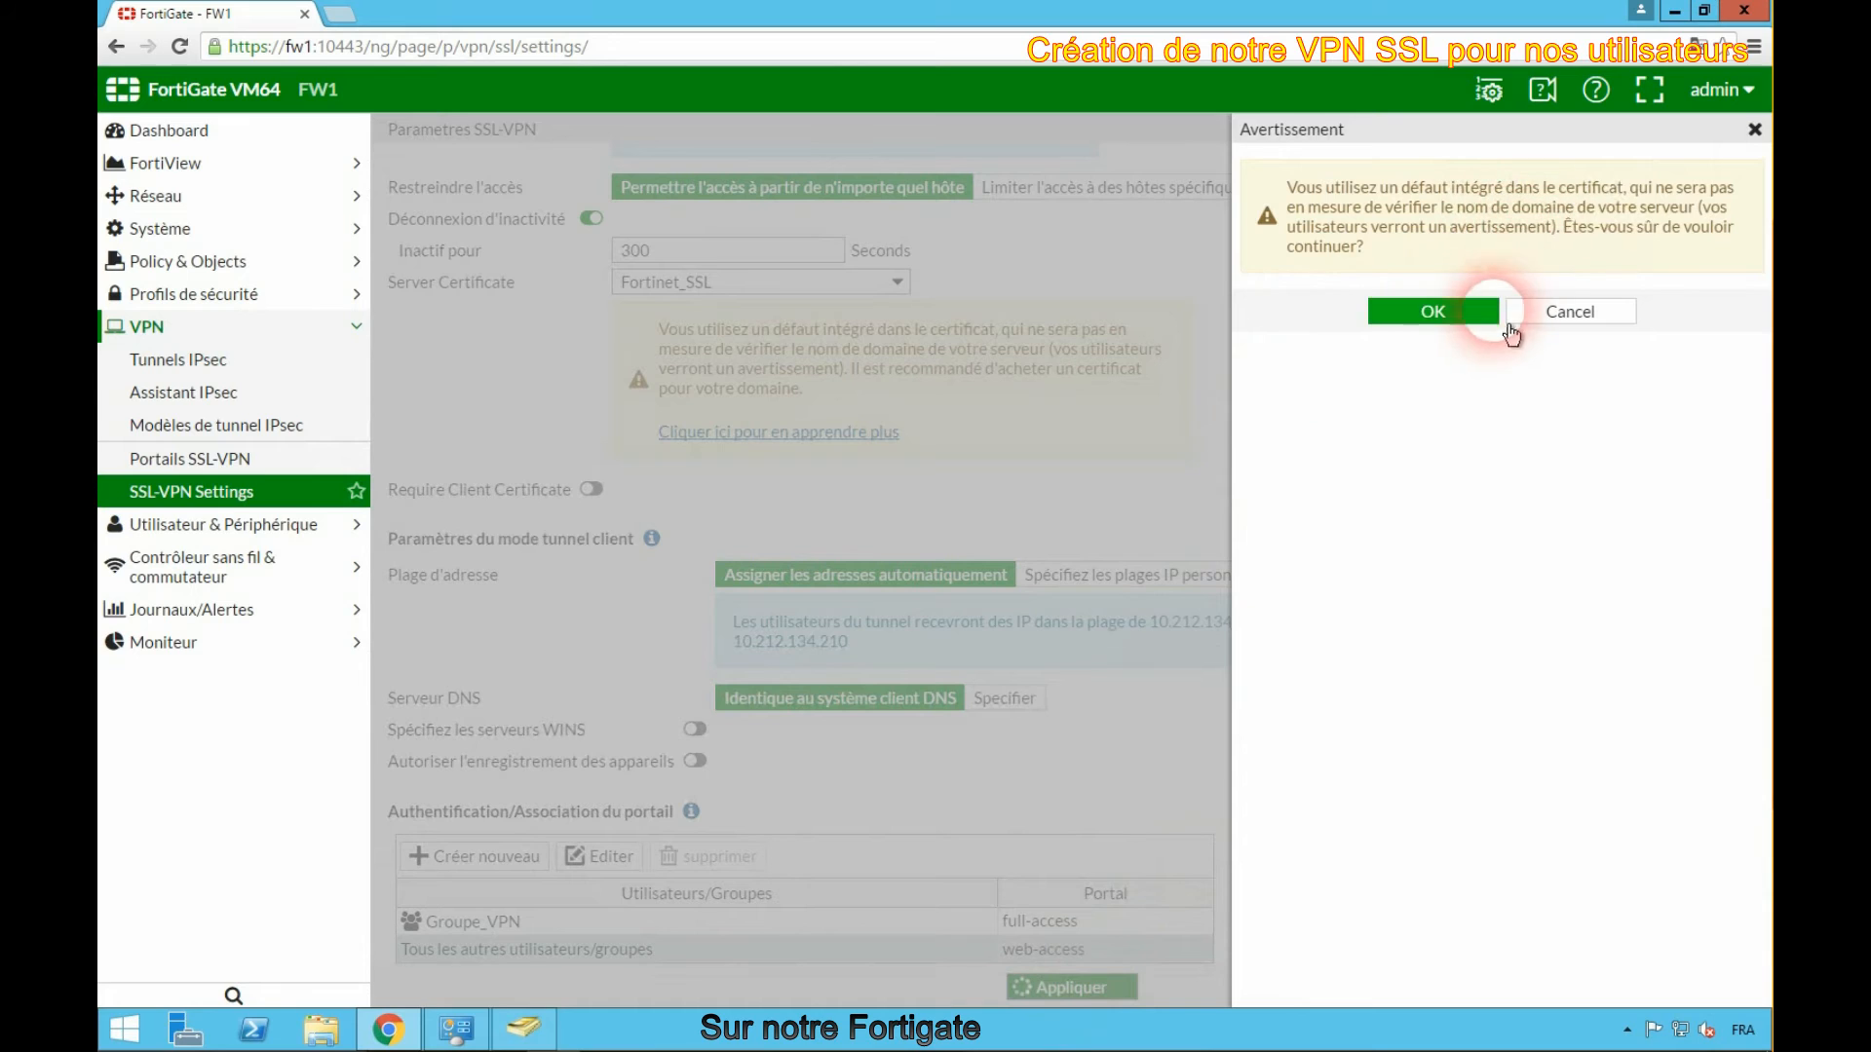
left_click(1476, 329)
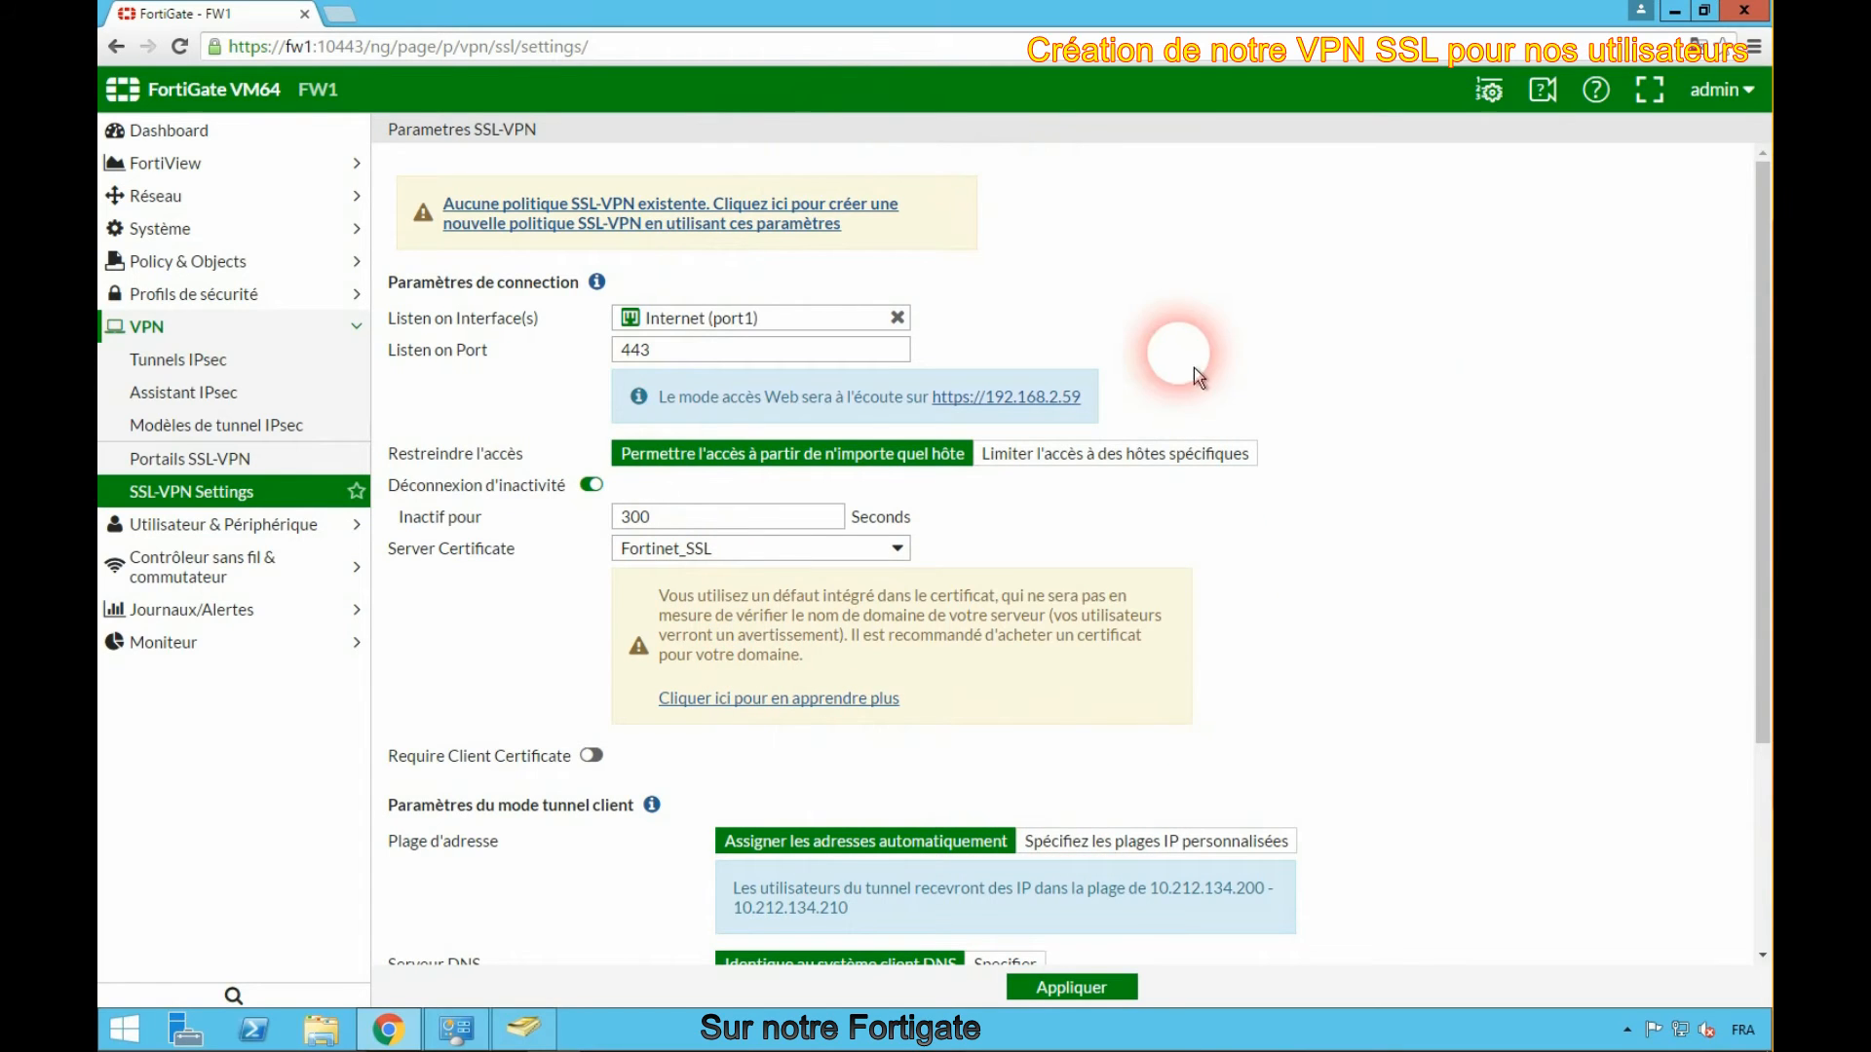
- Create a new SSL-VPN firewall policy named VPN_SSL with Reseau interne (port2) as the outgoing interface
left_click(659, 232)
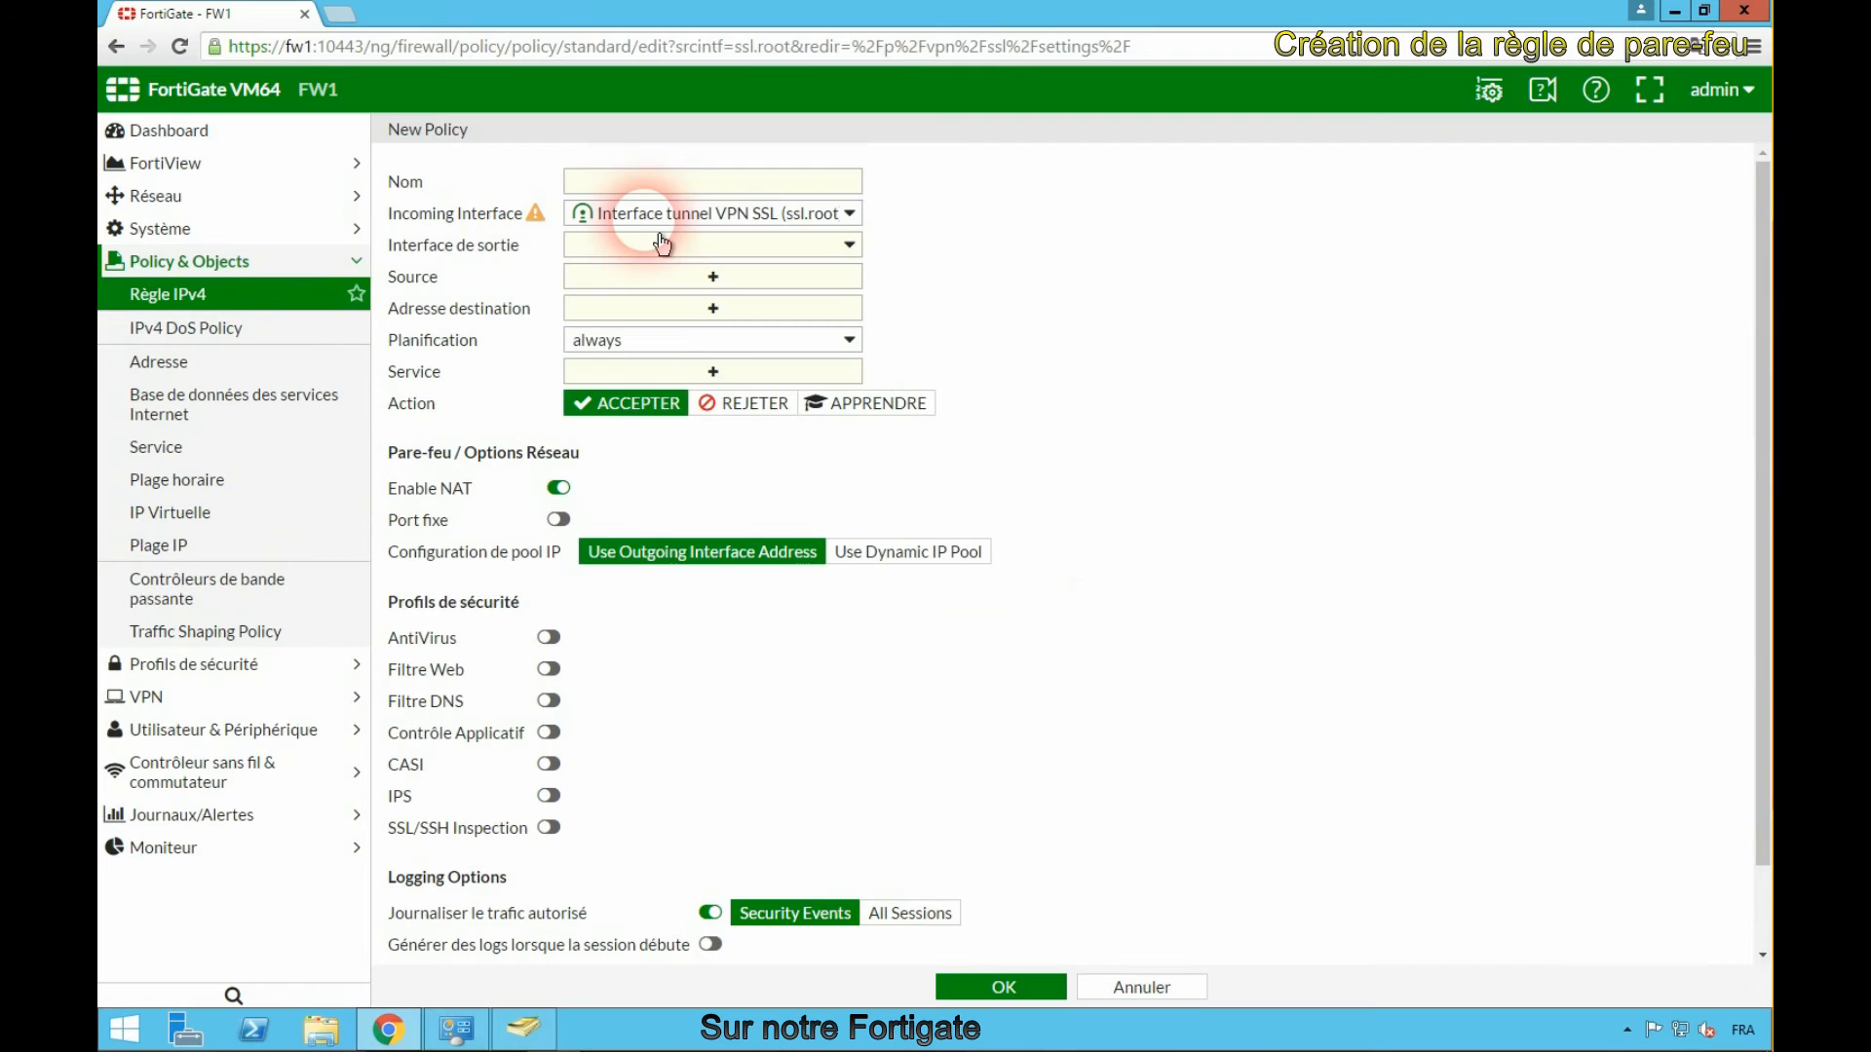
left_click(666, 182)
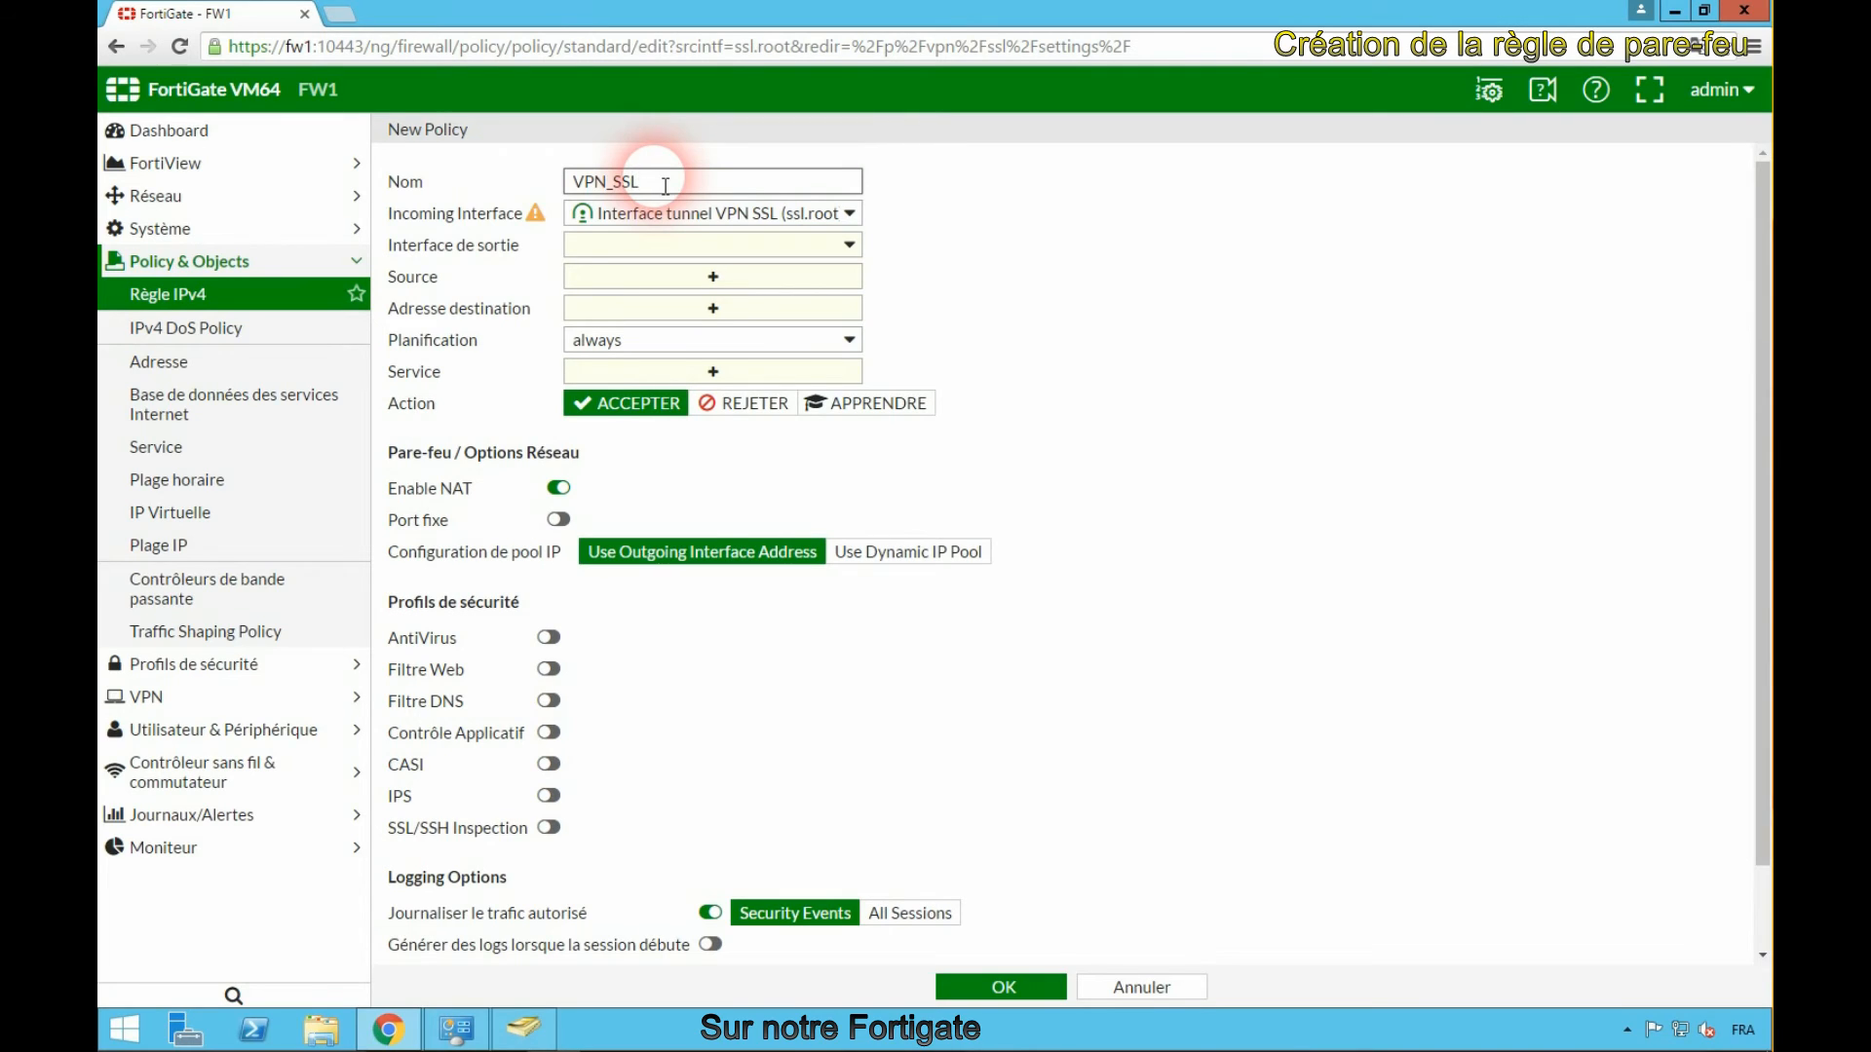
mouse_move(542, 219)
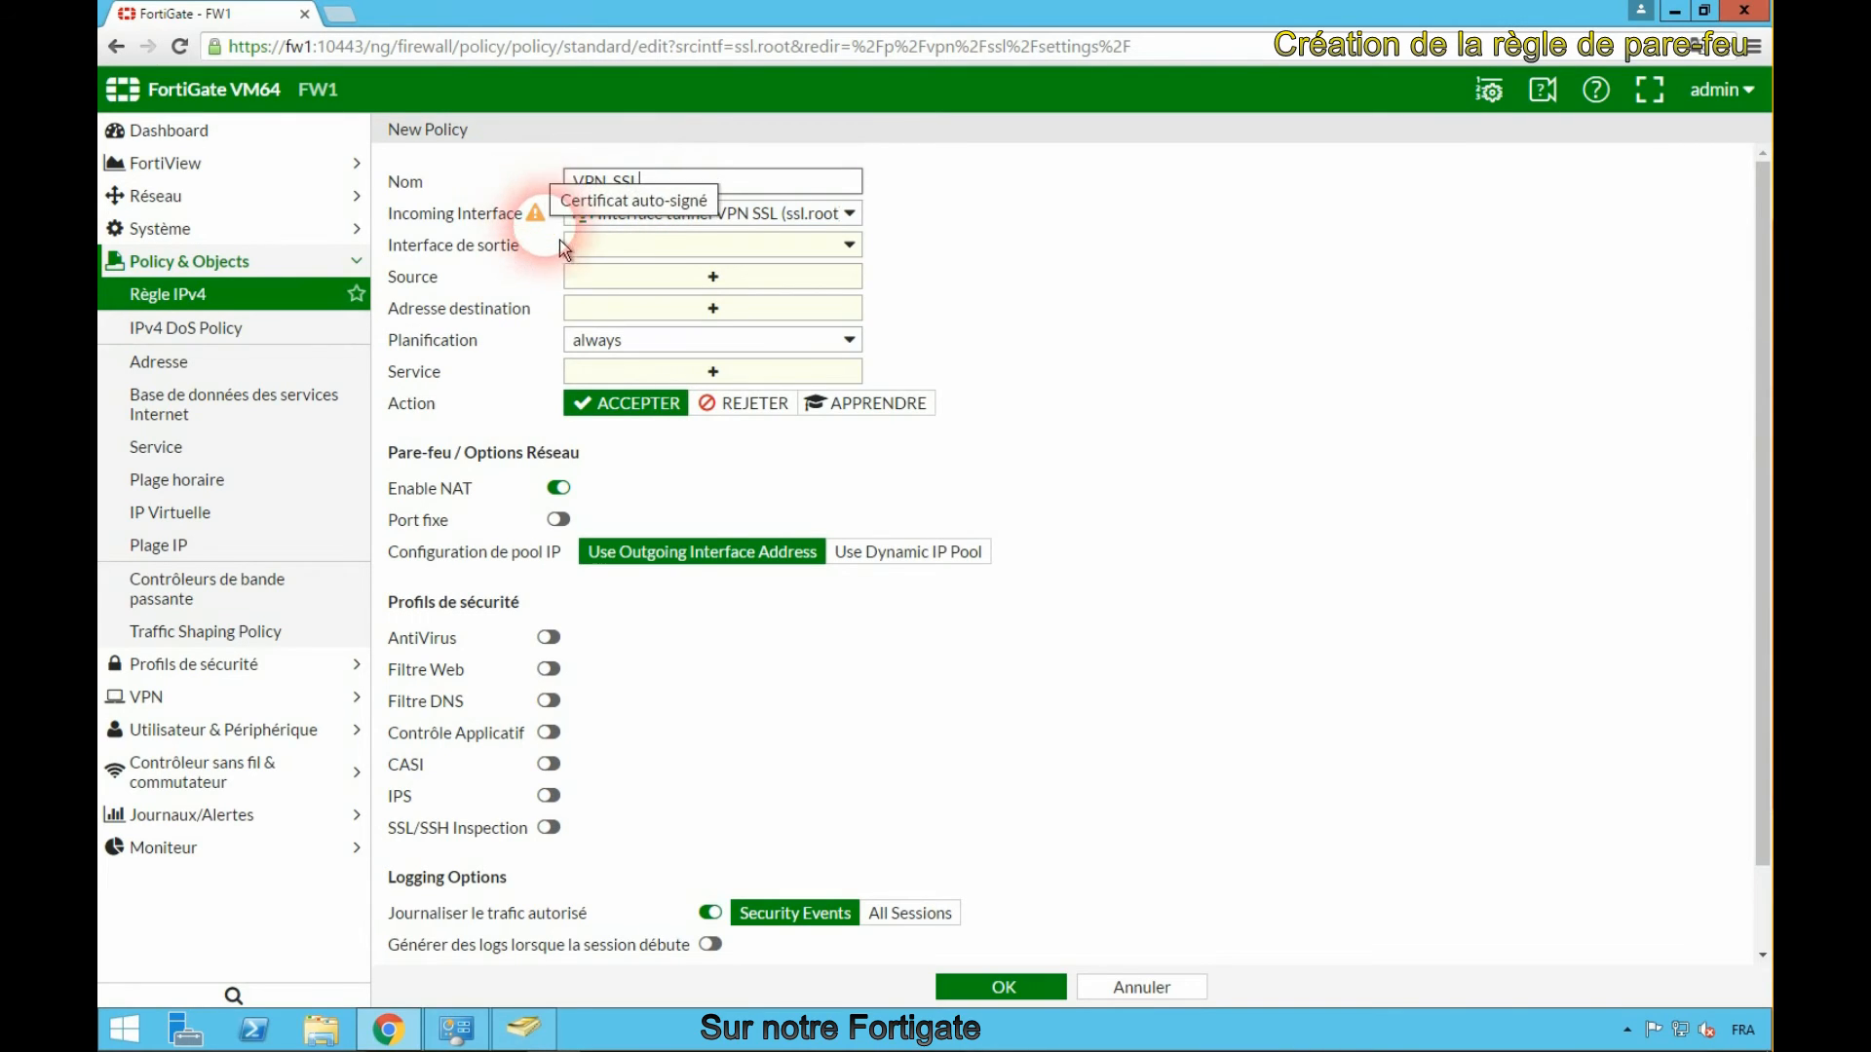
left_click(641, 246)
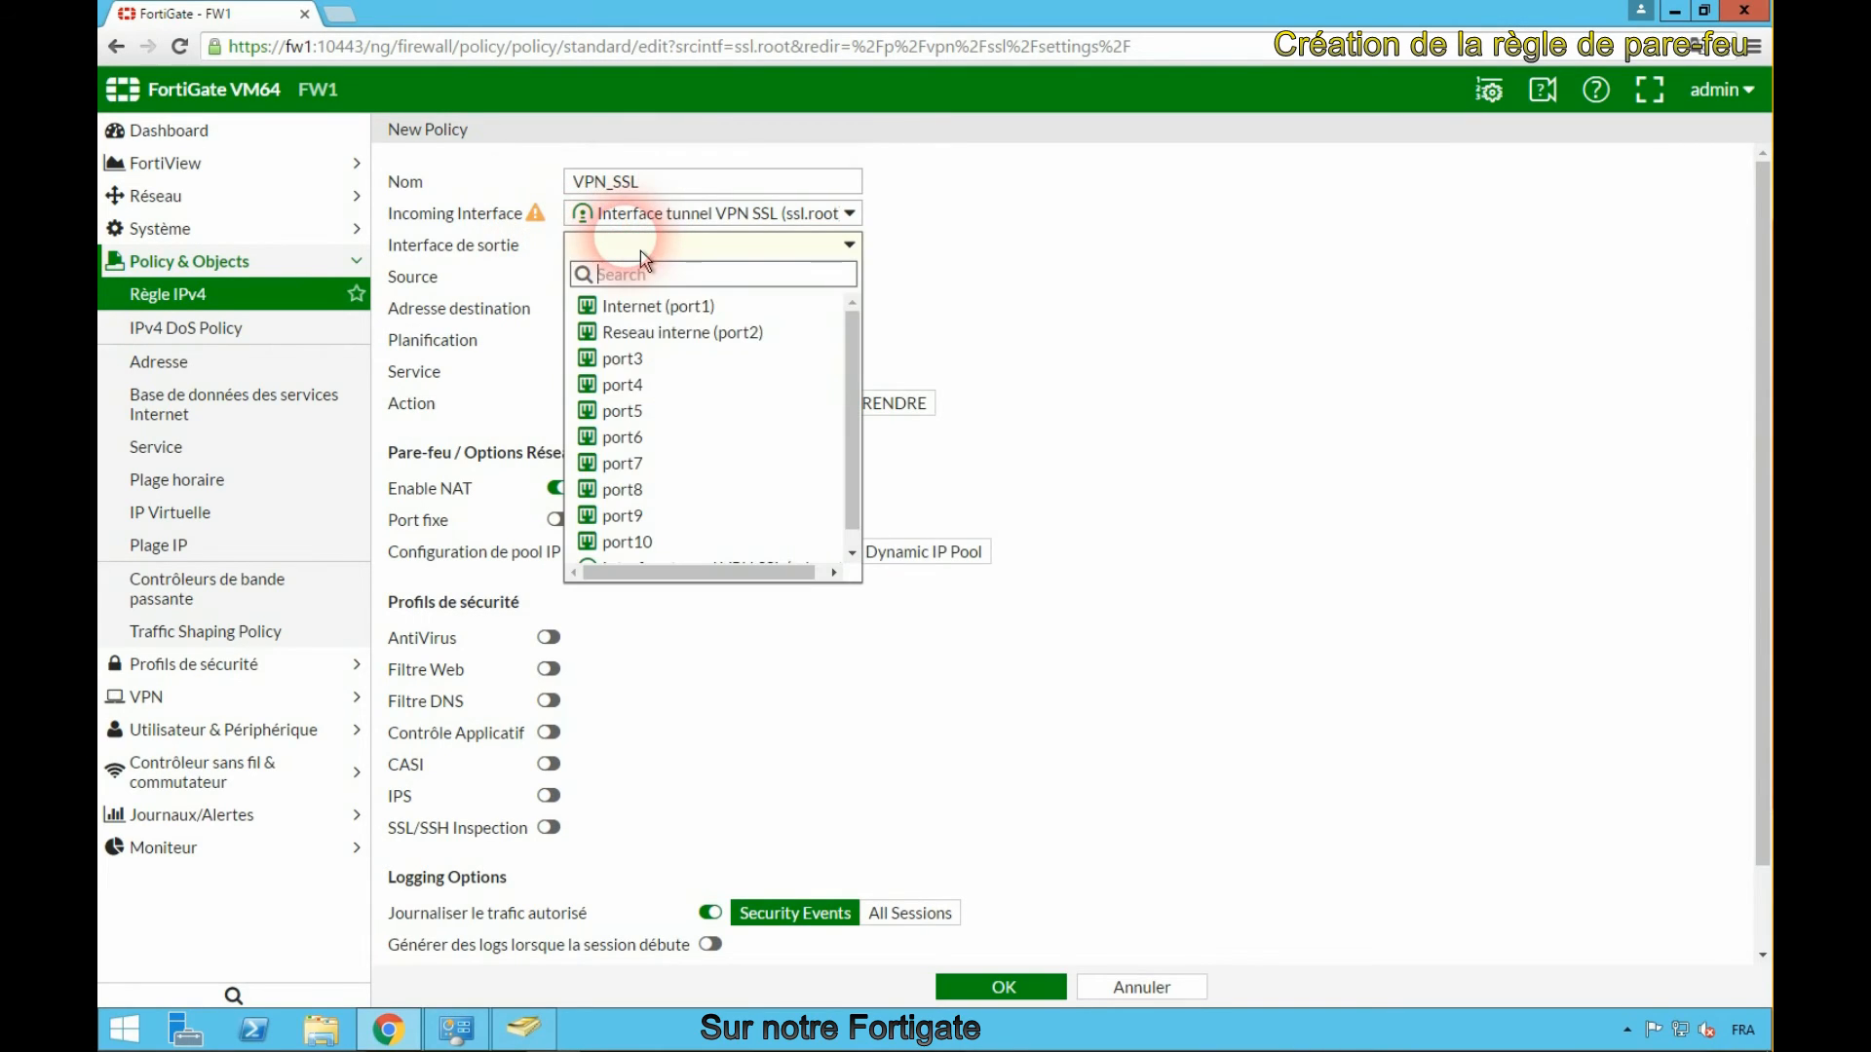
left_click(667, 335)
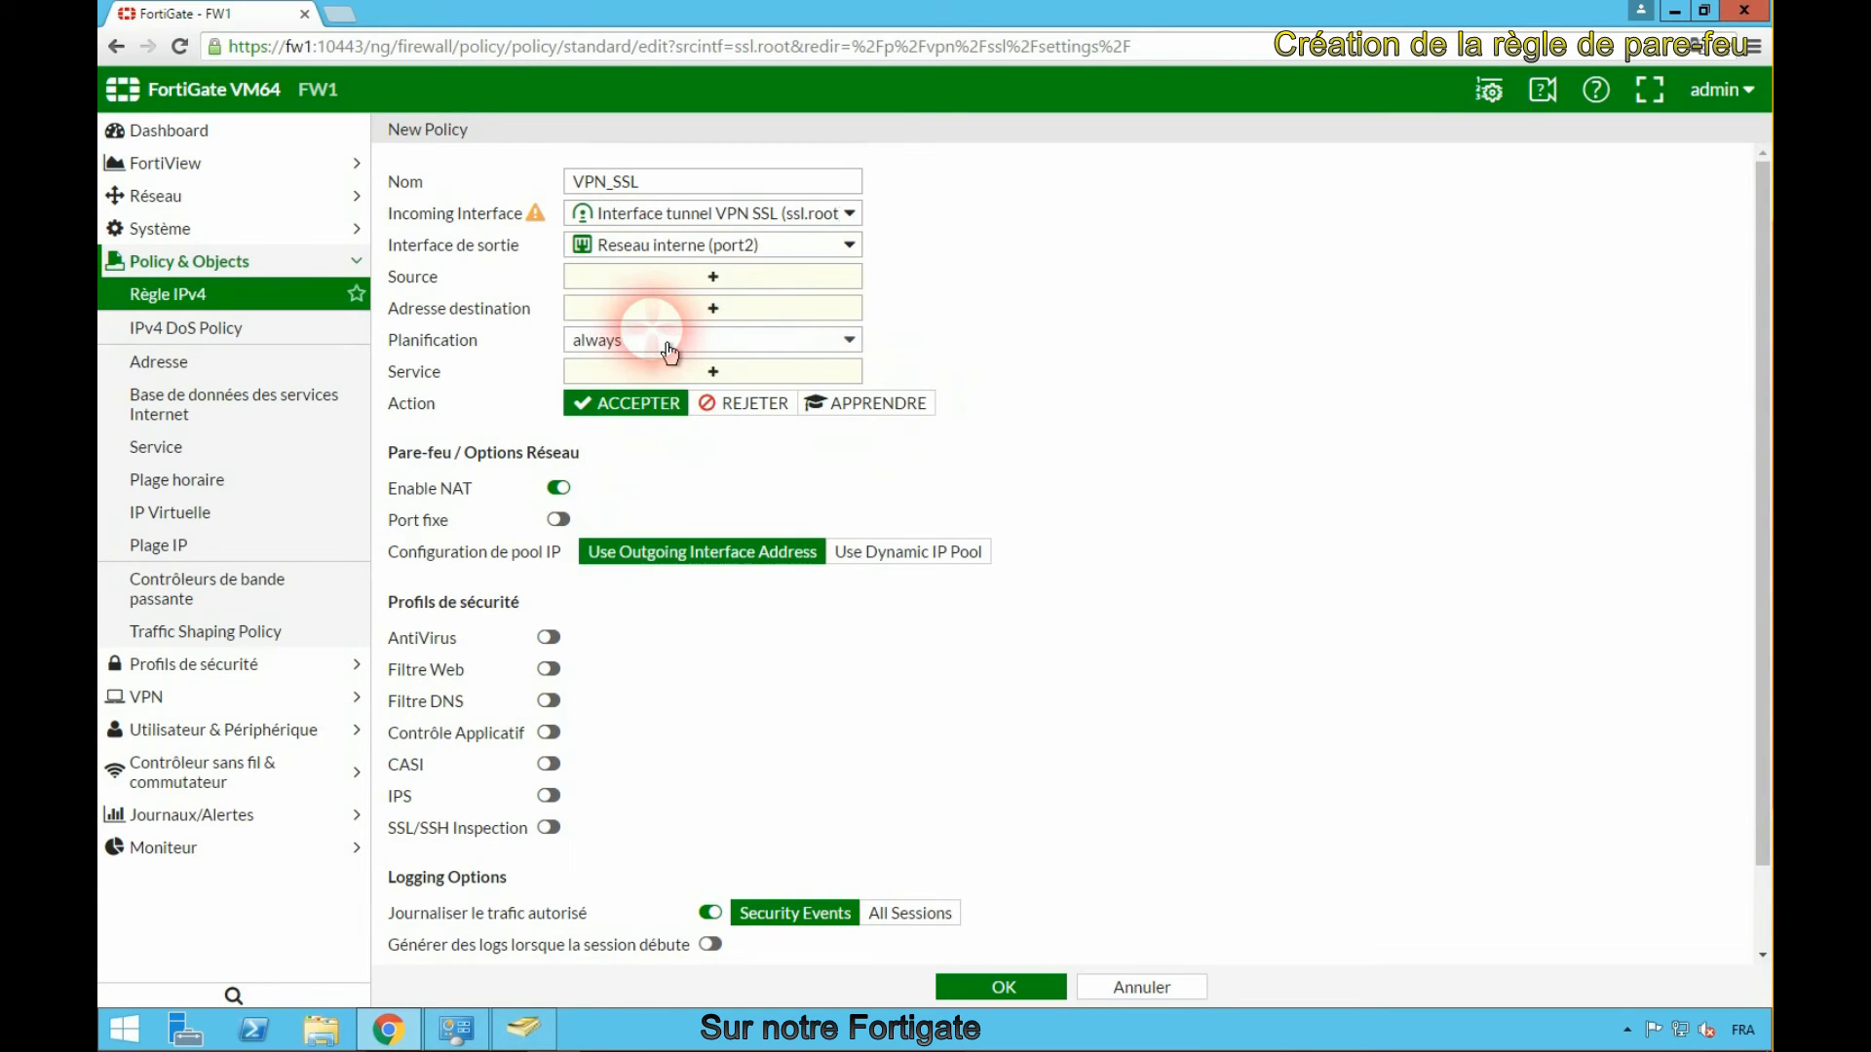
- Set the policy source to SSLVPN_TUNNEL_ADDR1 and Groupe_VPN, and the destination address to Reseau_interne
left_click(719, 278)
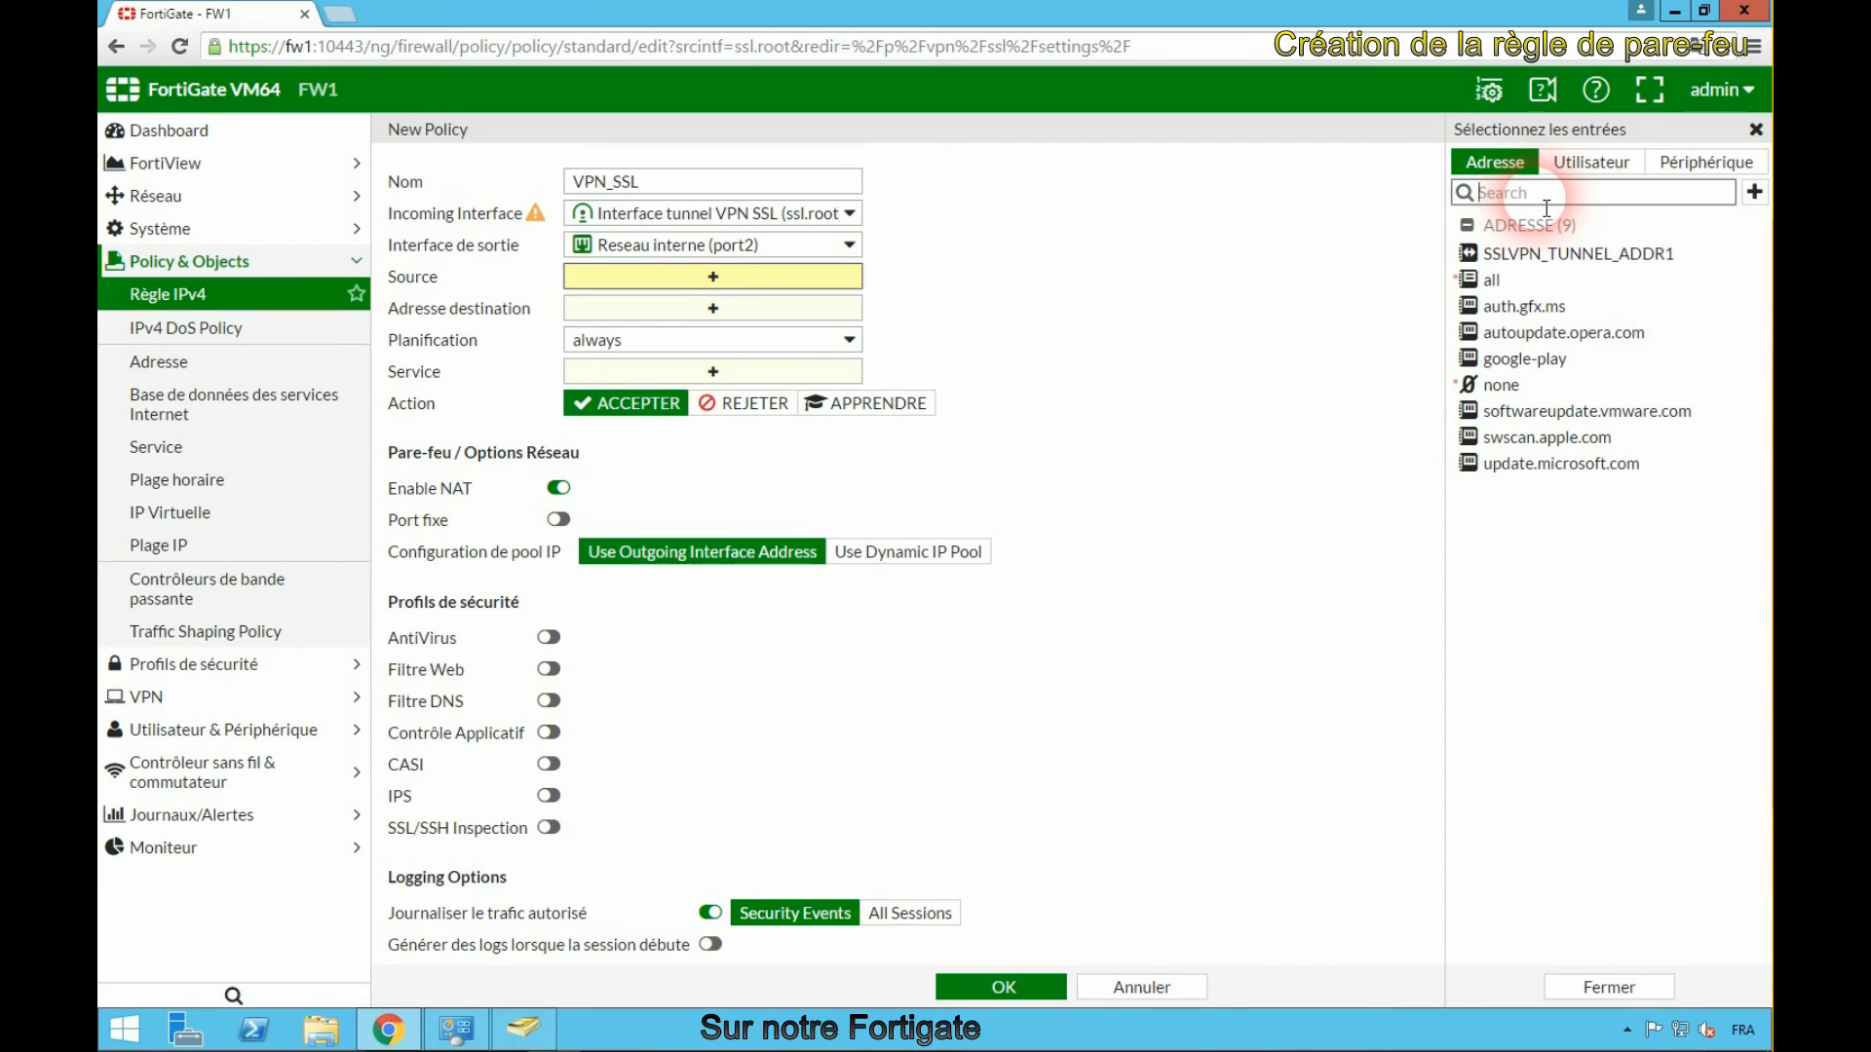
left_click(1544, 259)
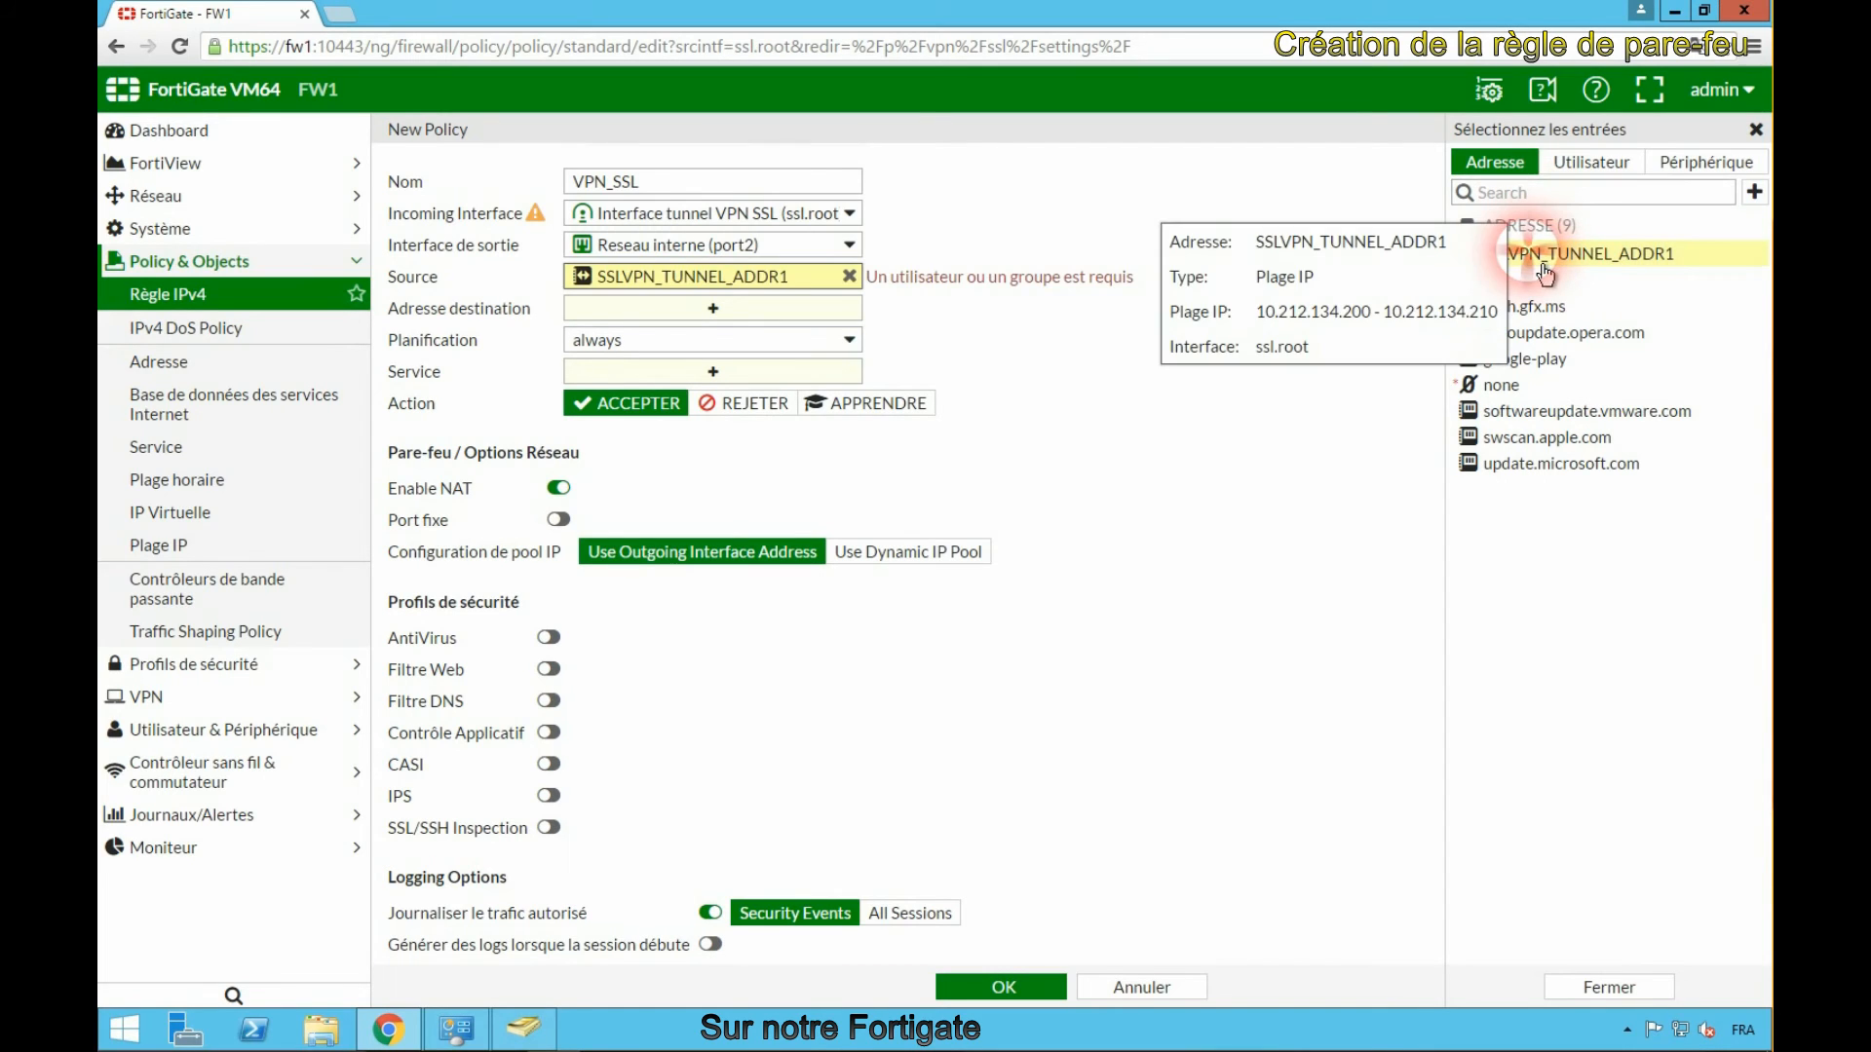
left_click(1596, 161)
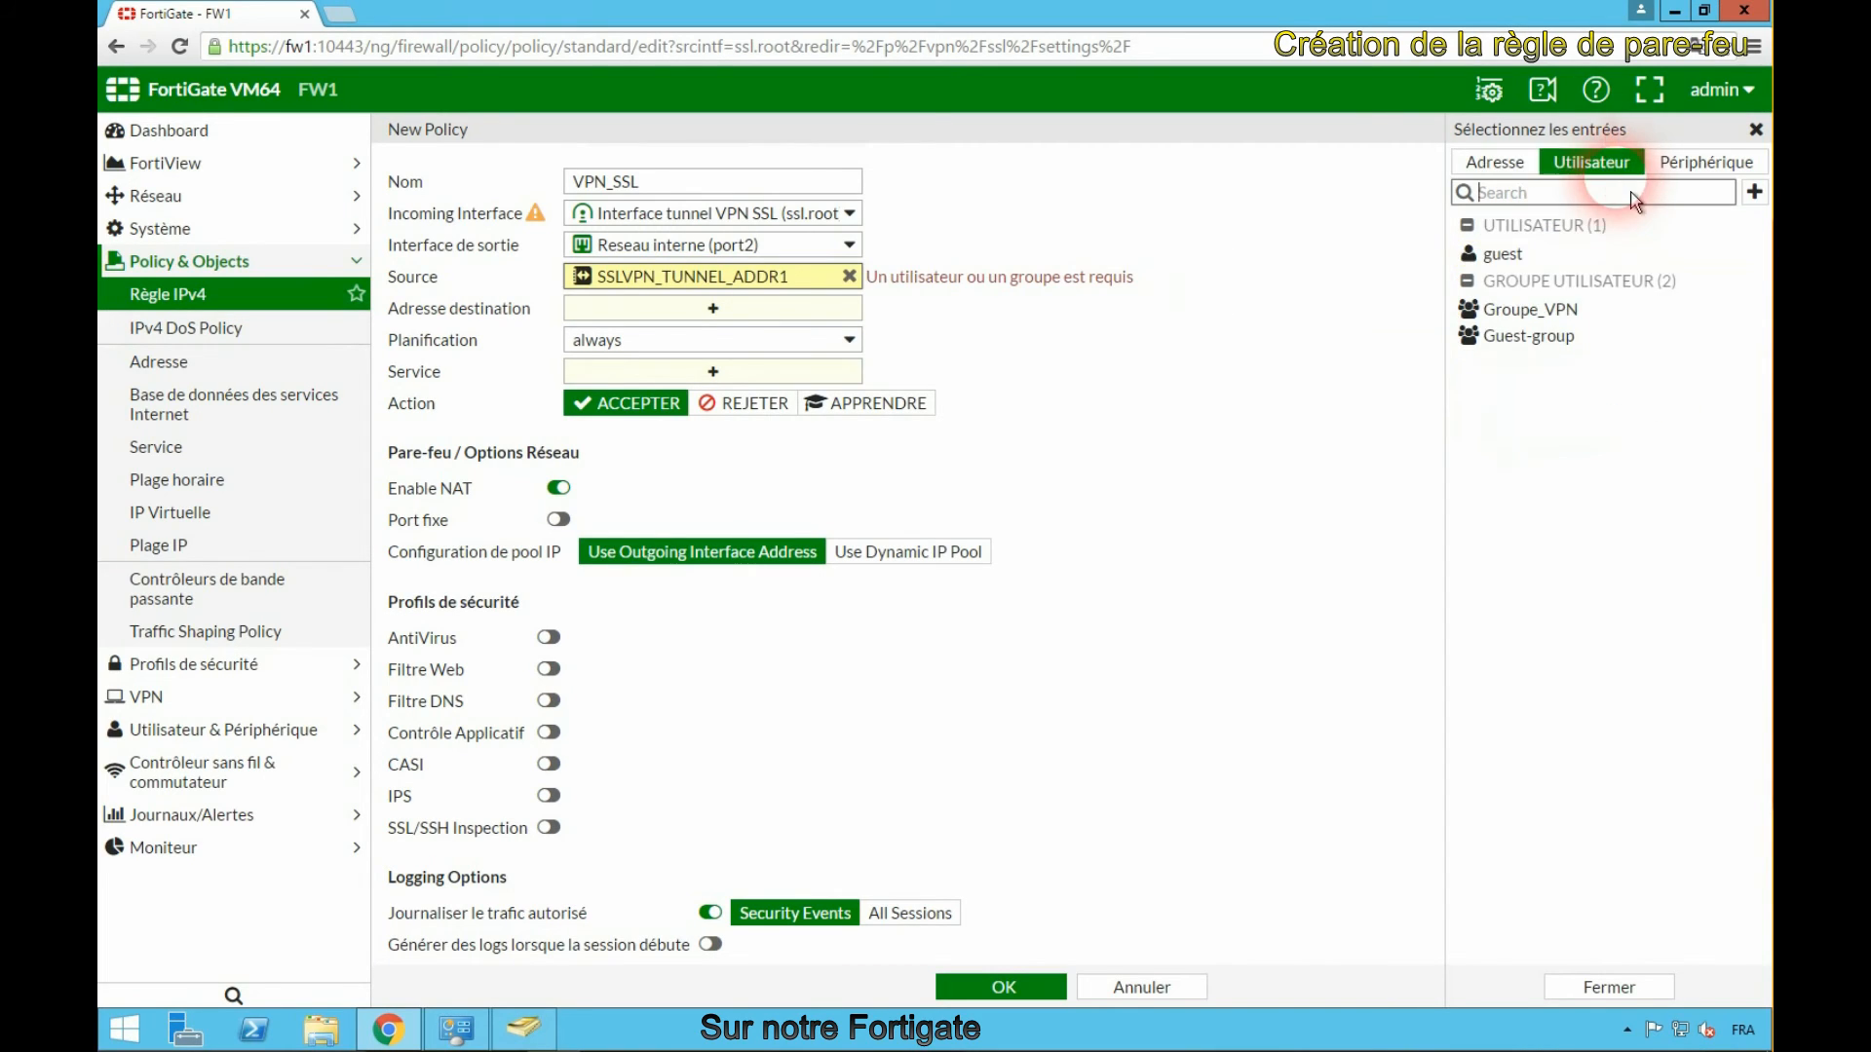
left_click(1545, 309)
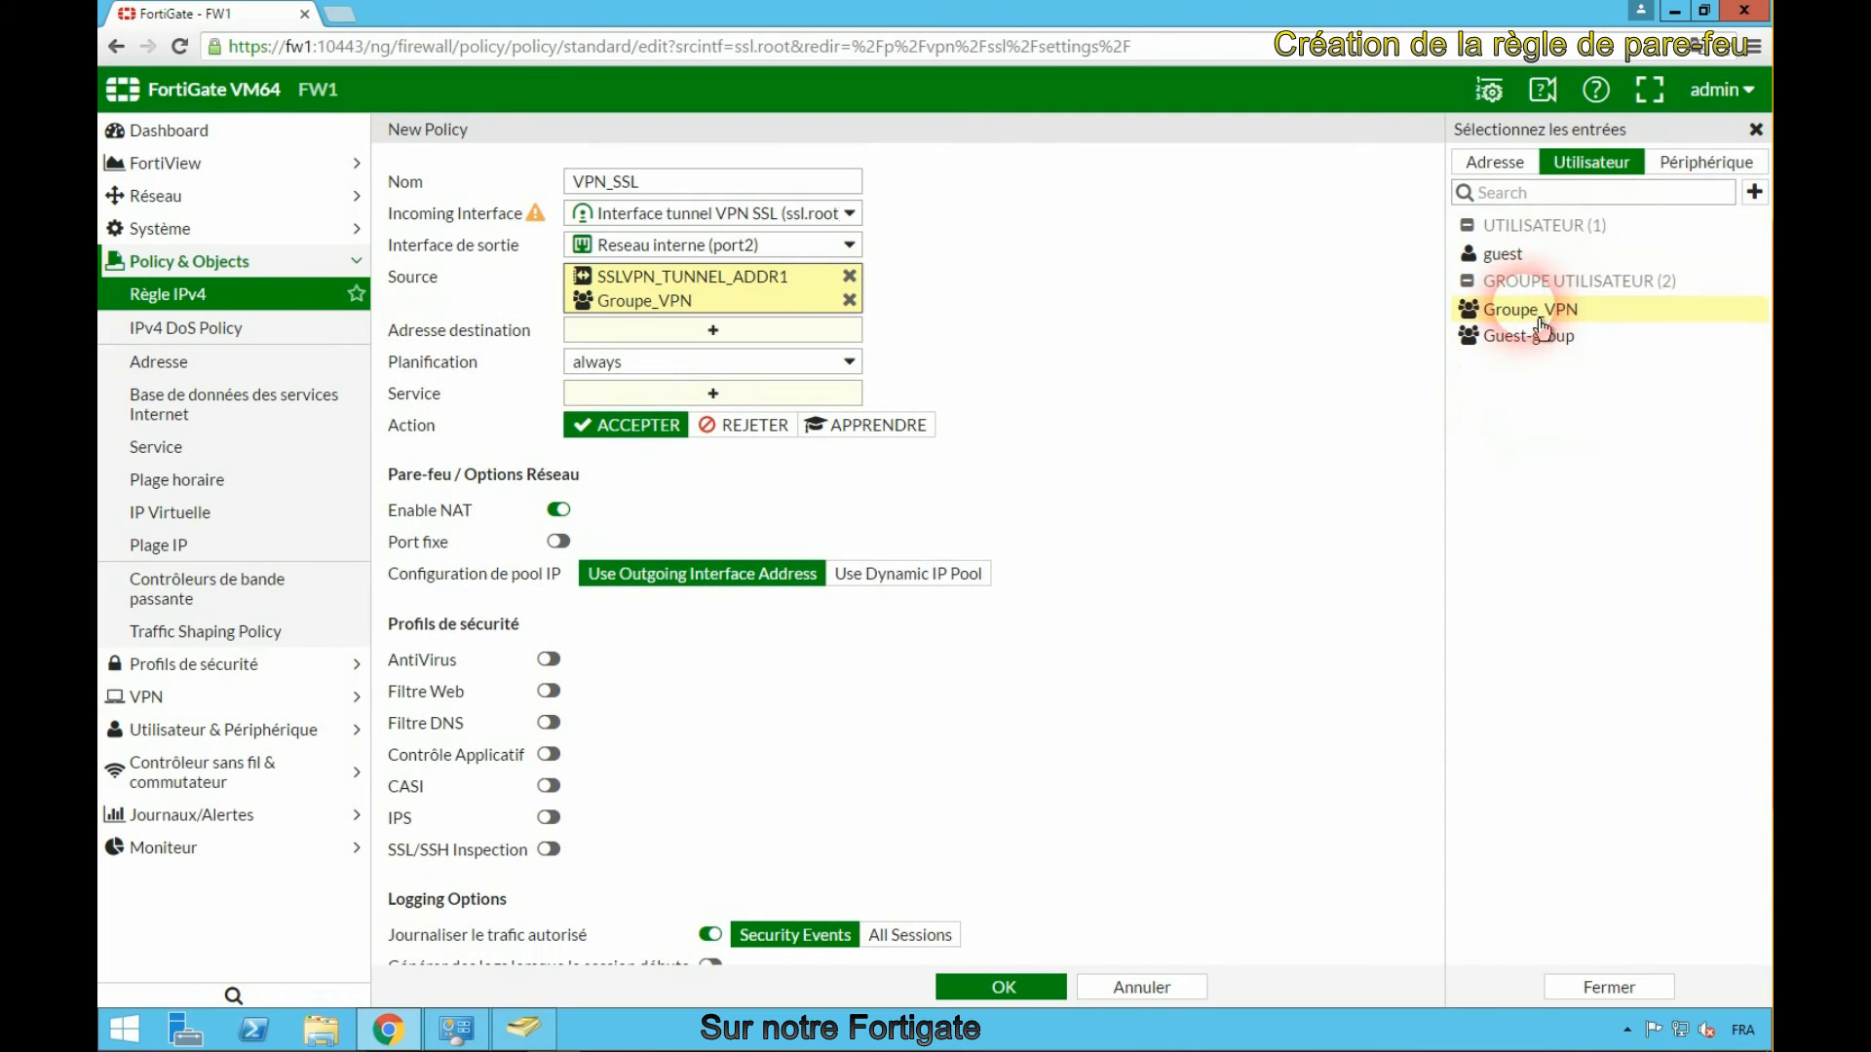
left_click(692, 332)
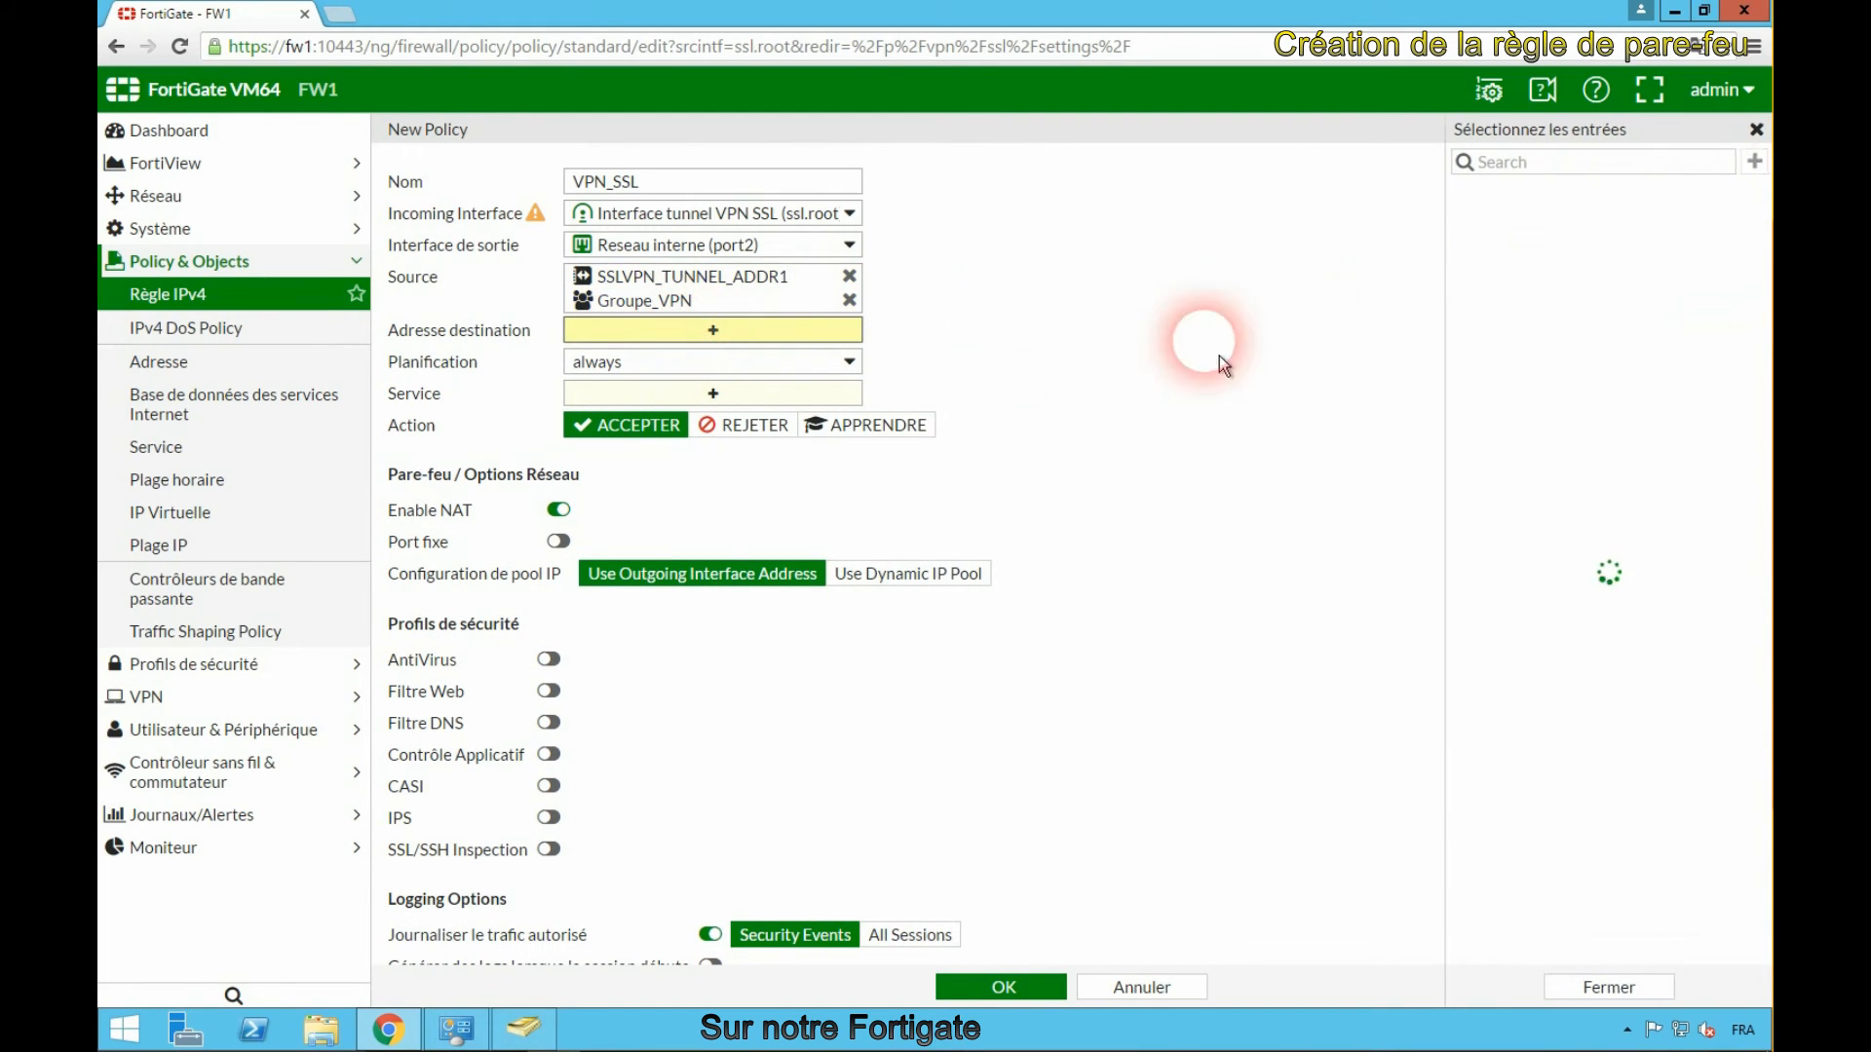
left_click(1578, 222)
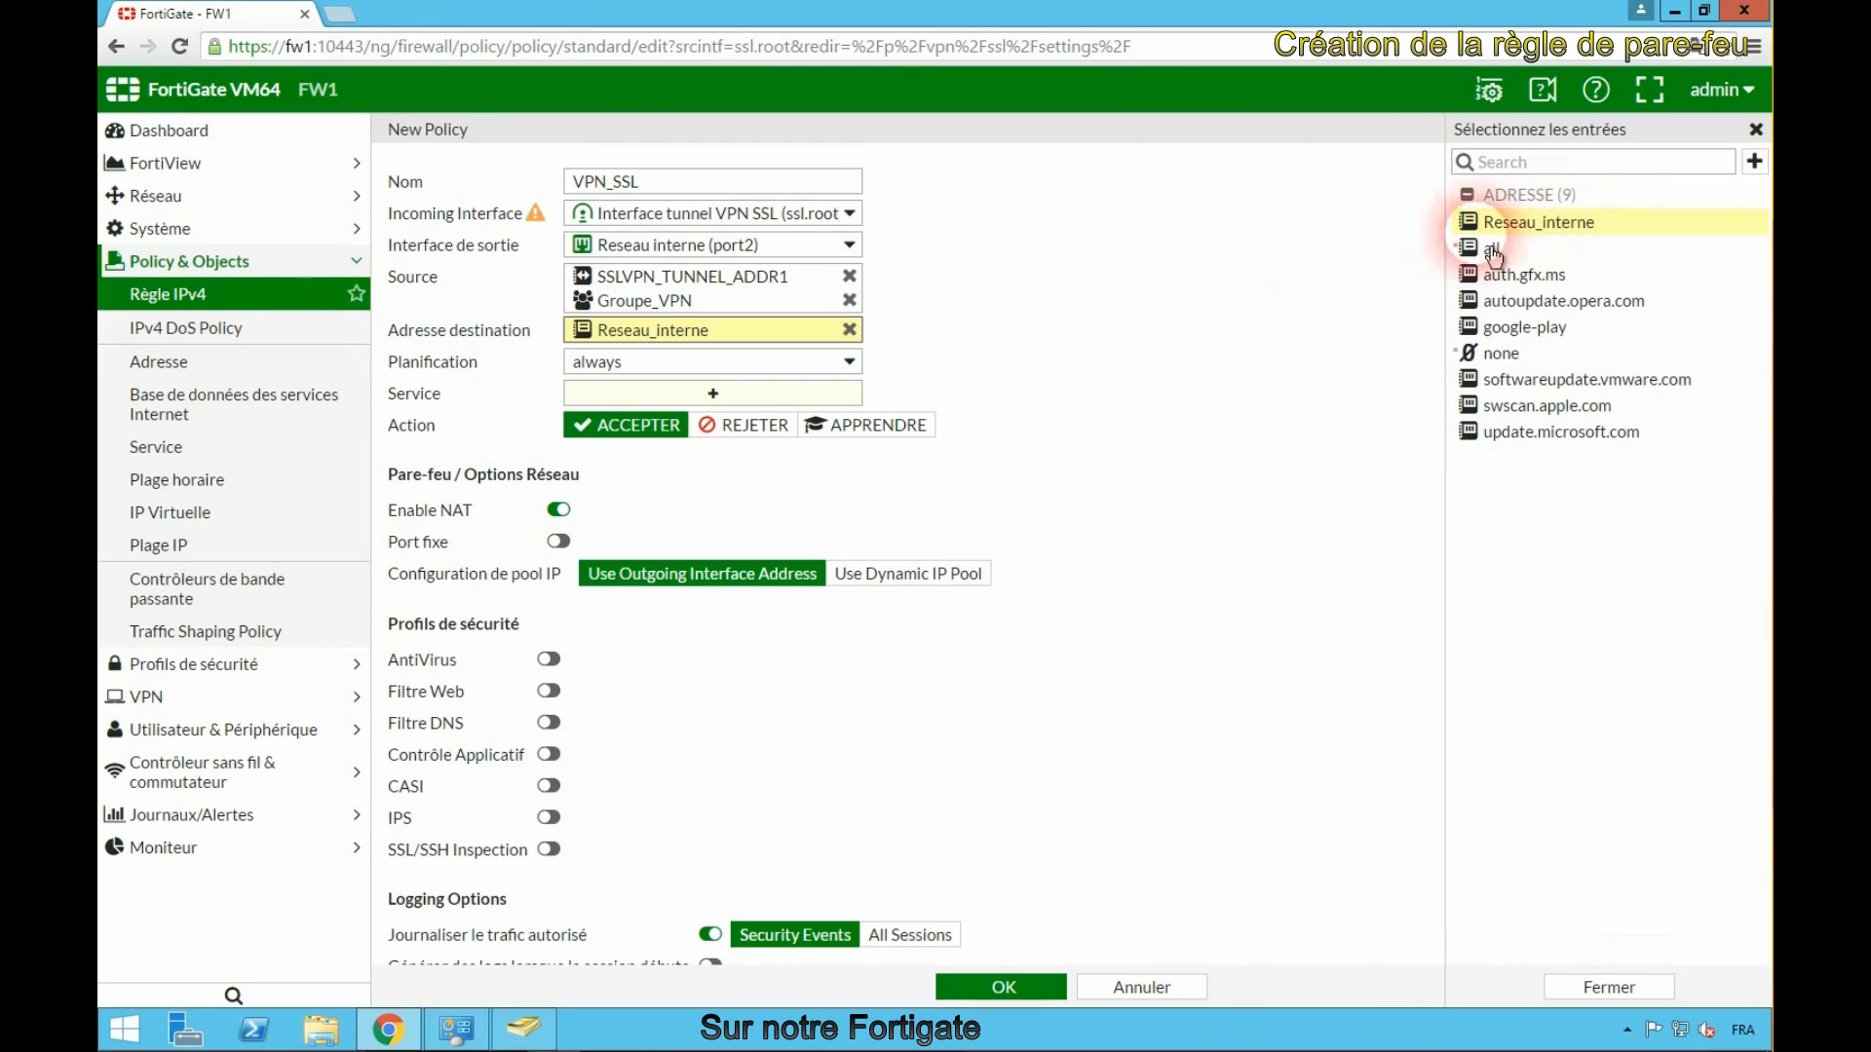
- Set the policy service to ALL, disable NAT, and save the policy
left_click(714, 392)
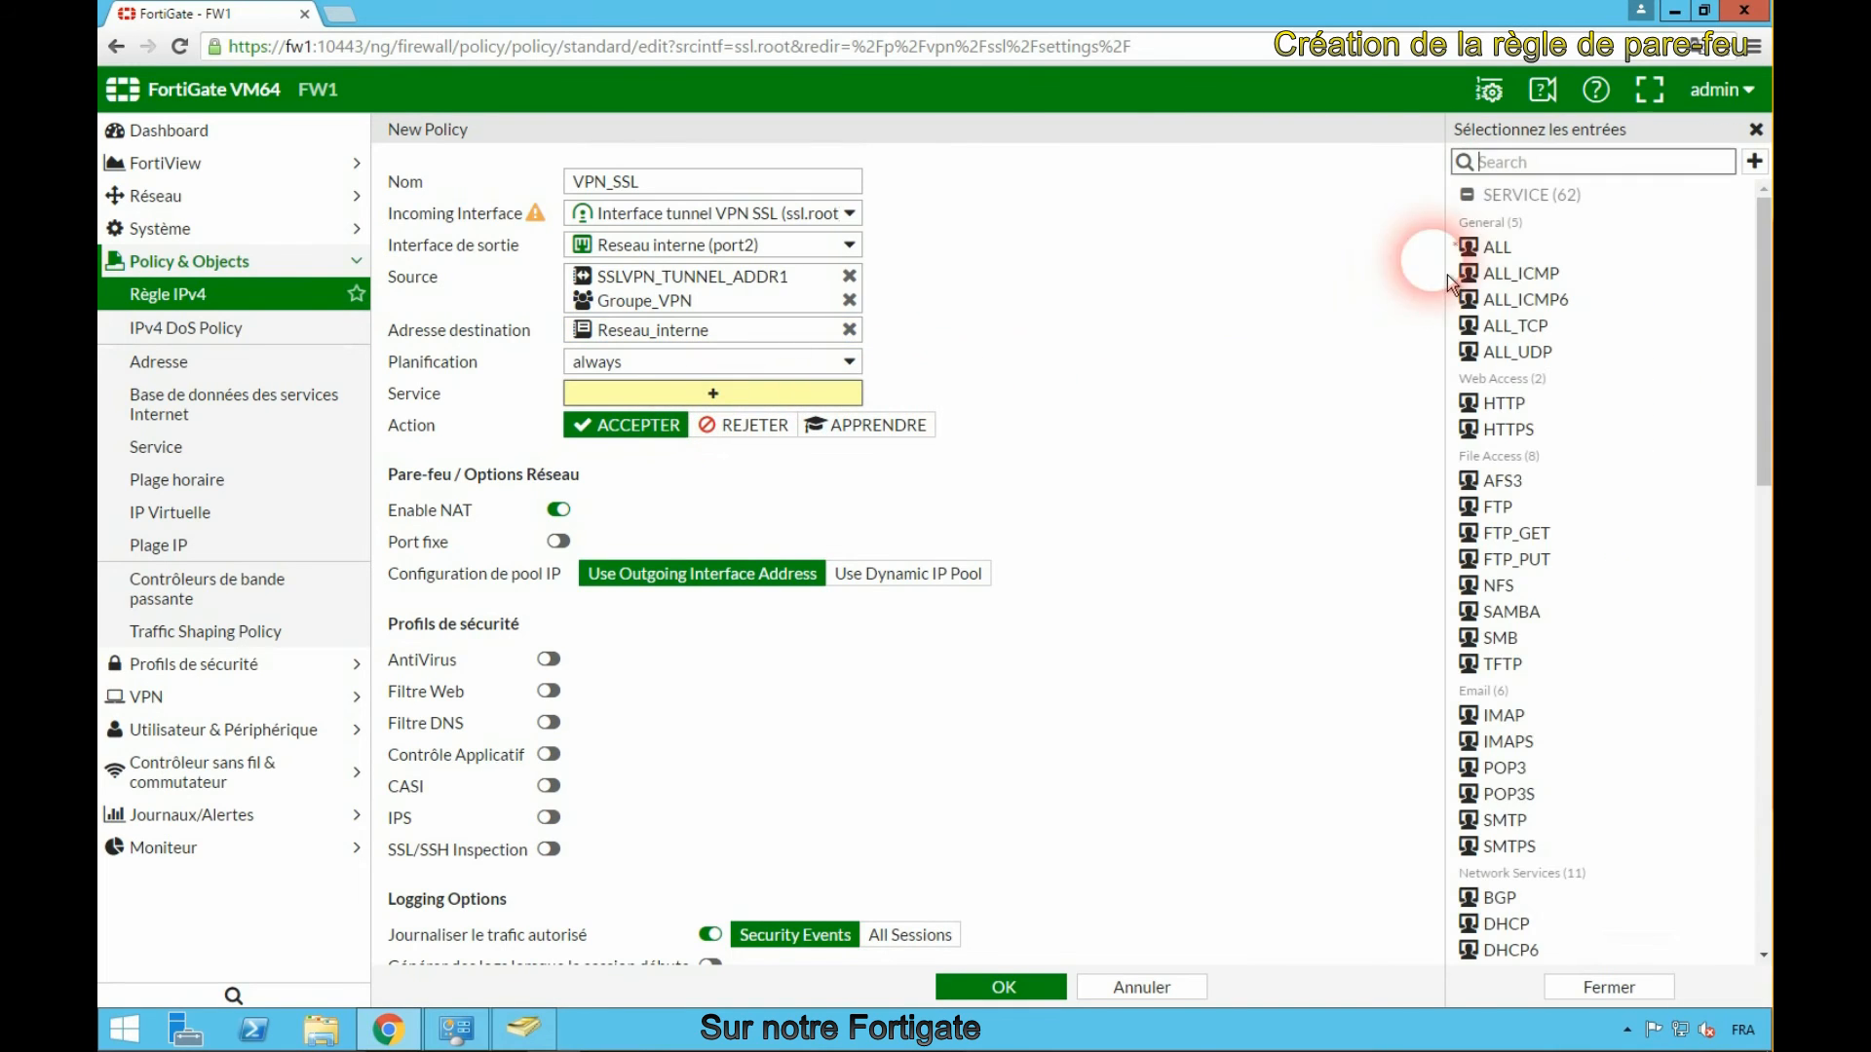
left_click(1497, 247)
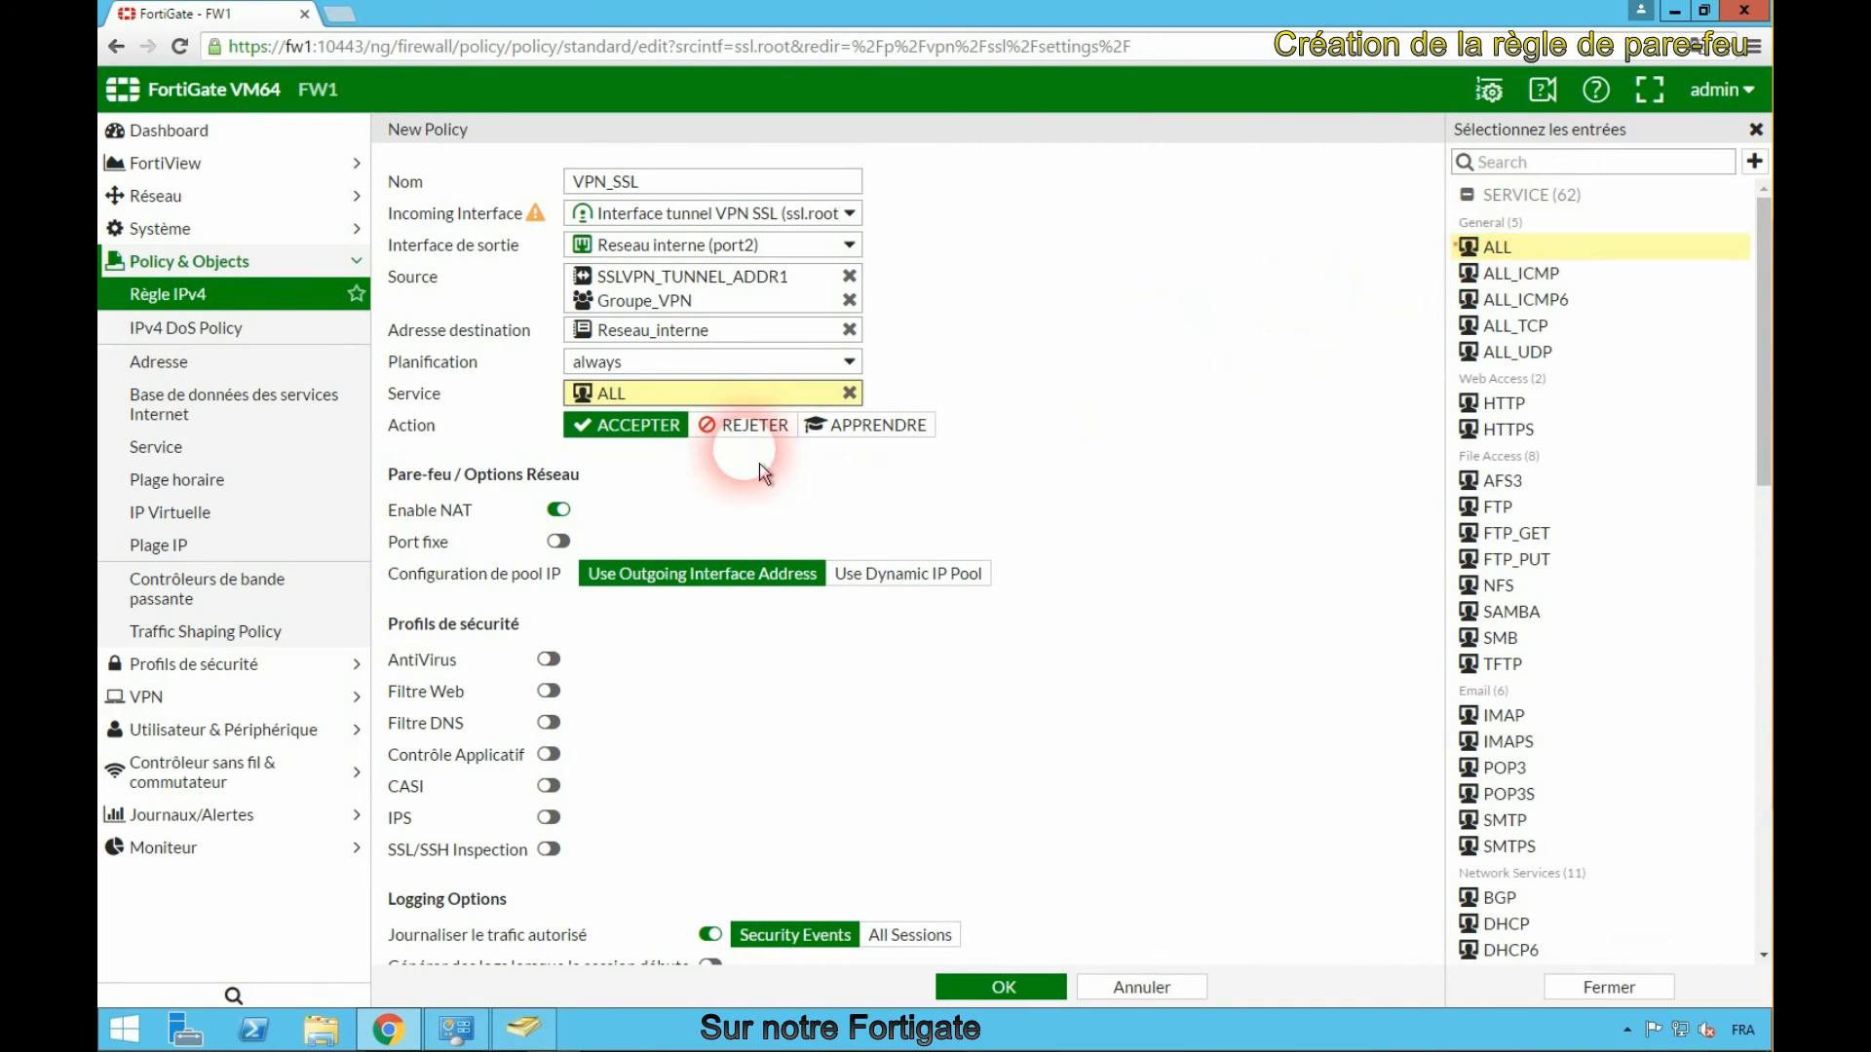
left_click(557, 508)
scroll(1083, 686, "down", 1)
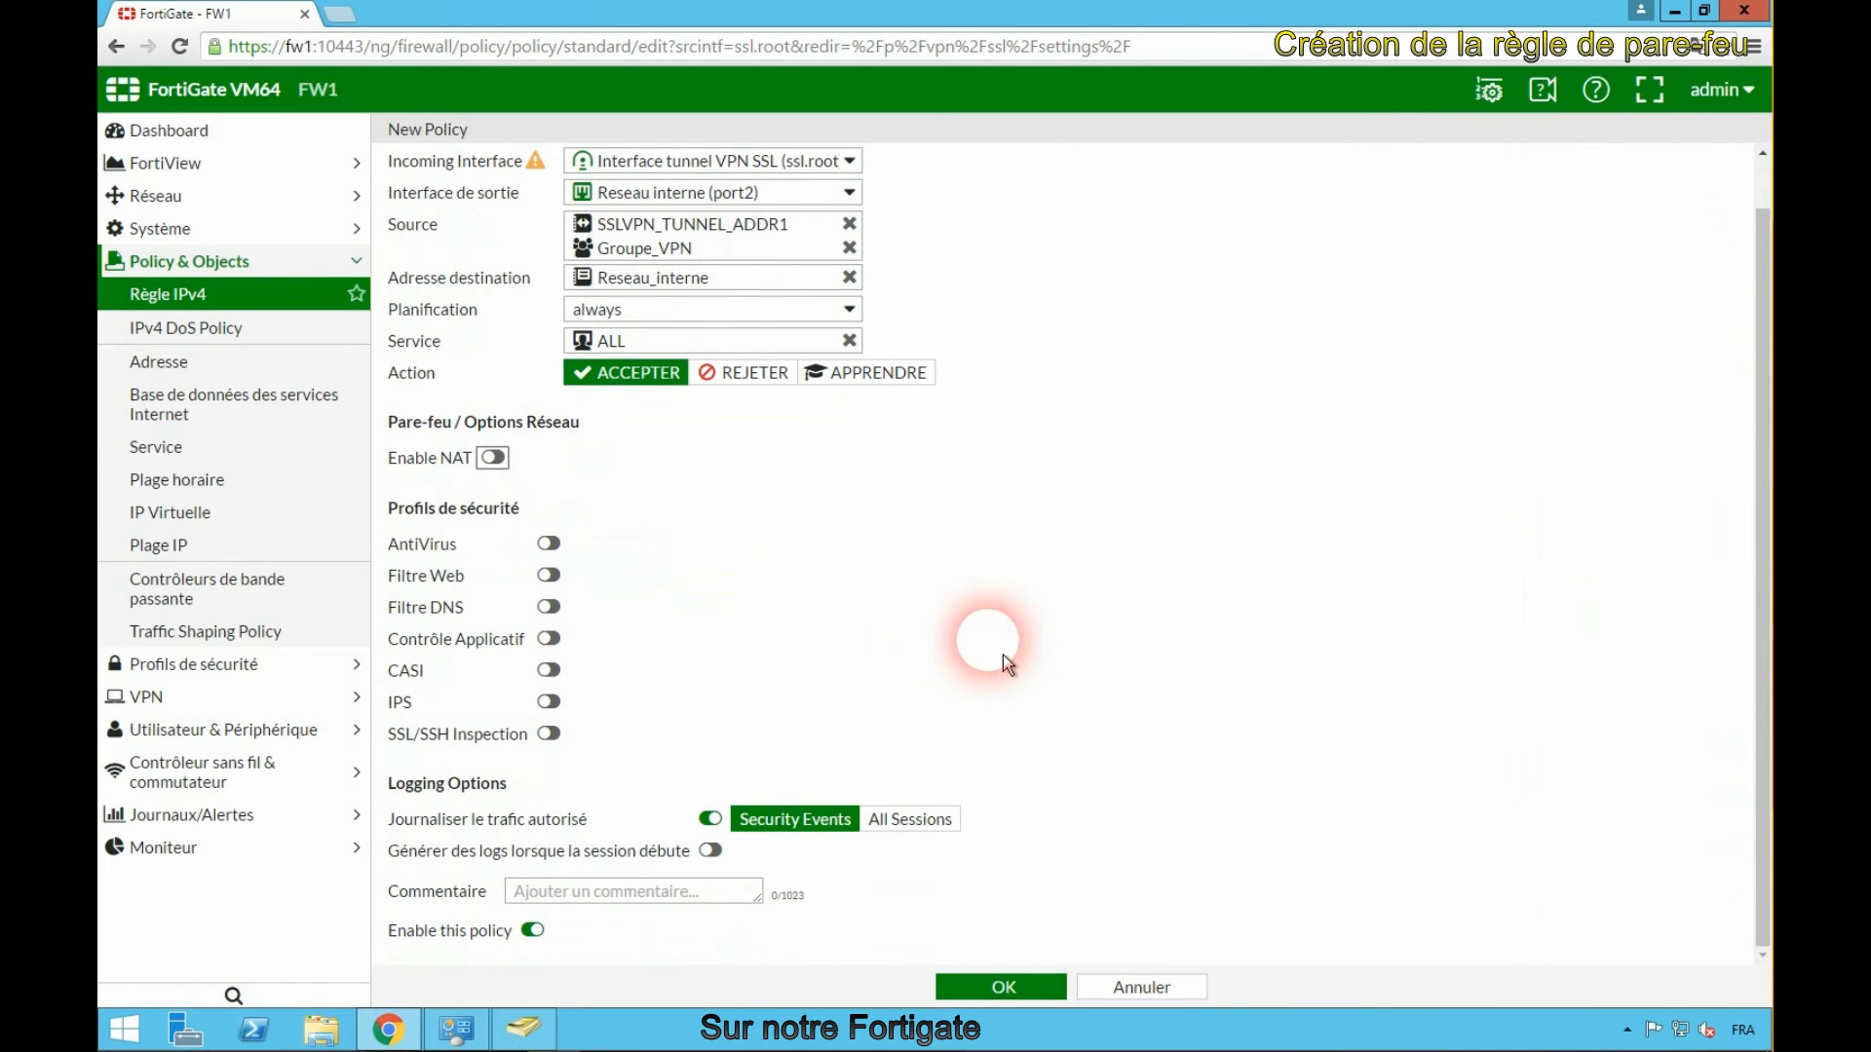
left_click(1026, 1000)
left_click(1454, 314)
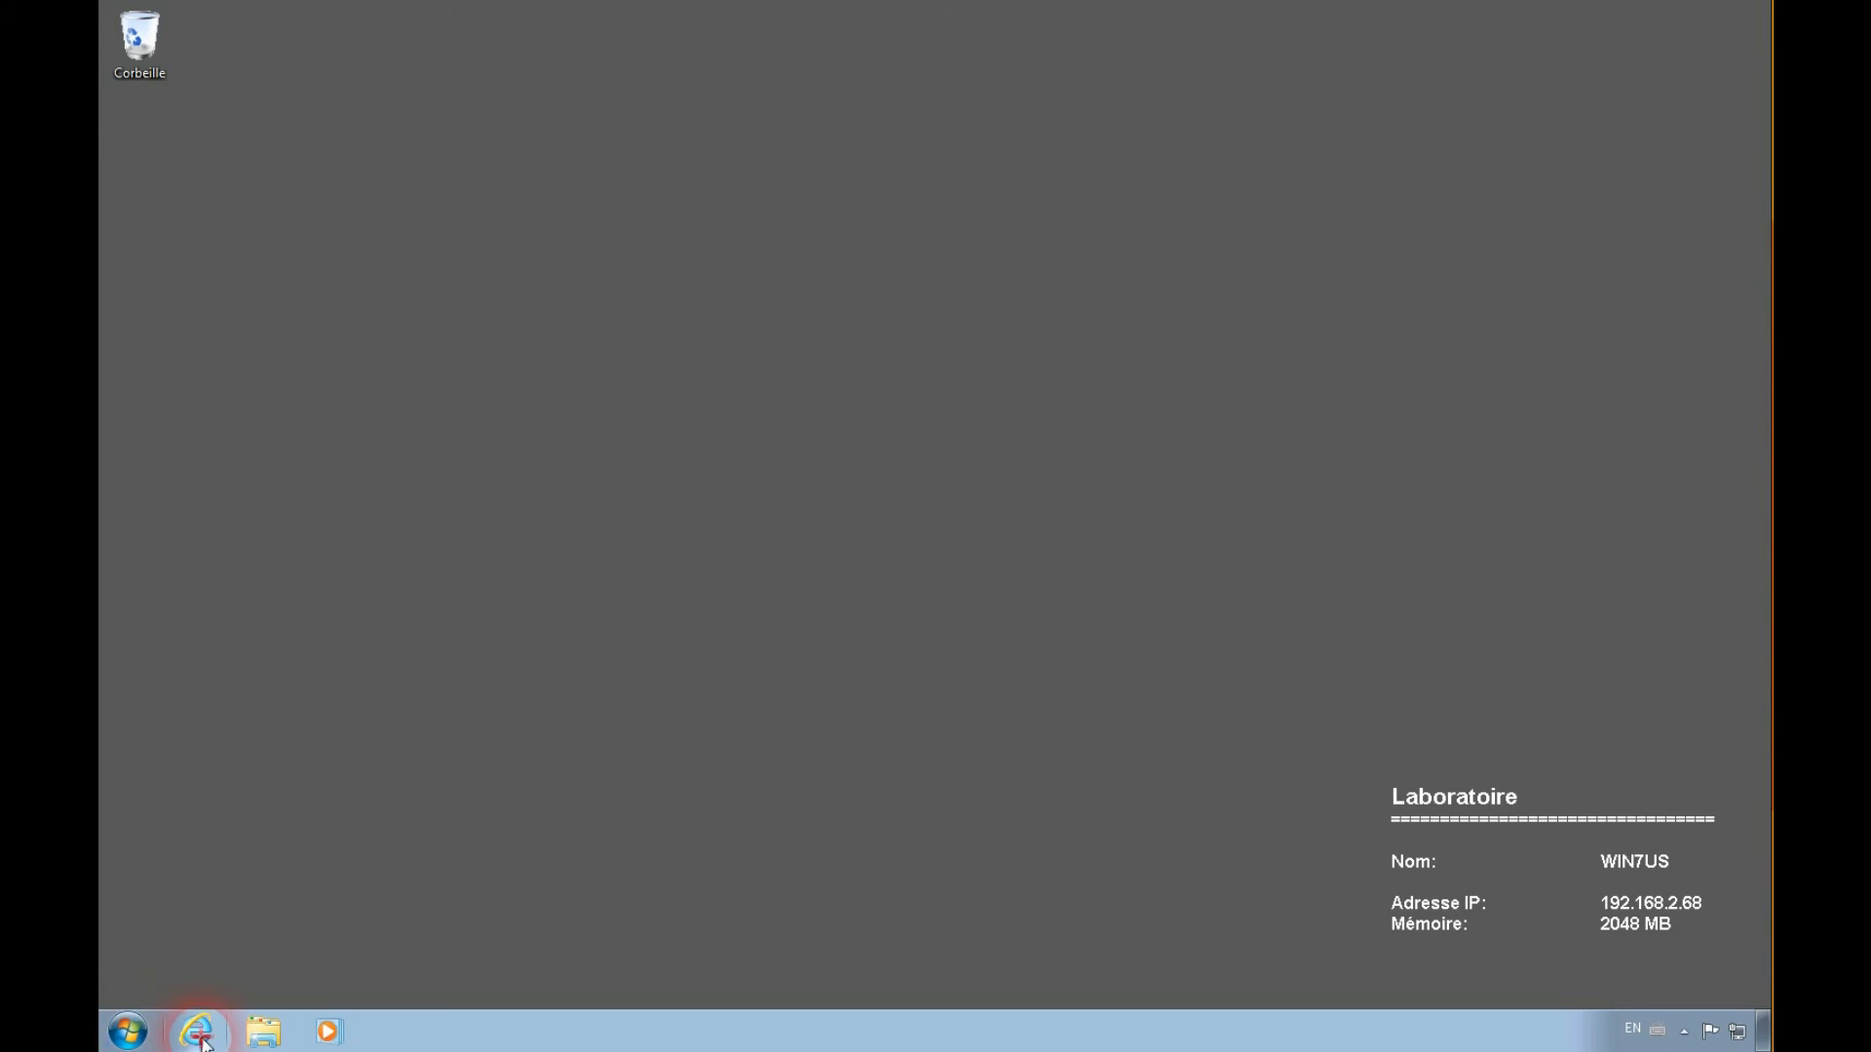
left_click(198, 1031)
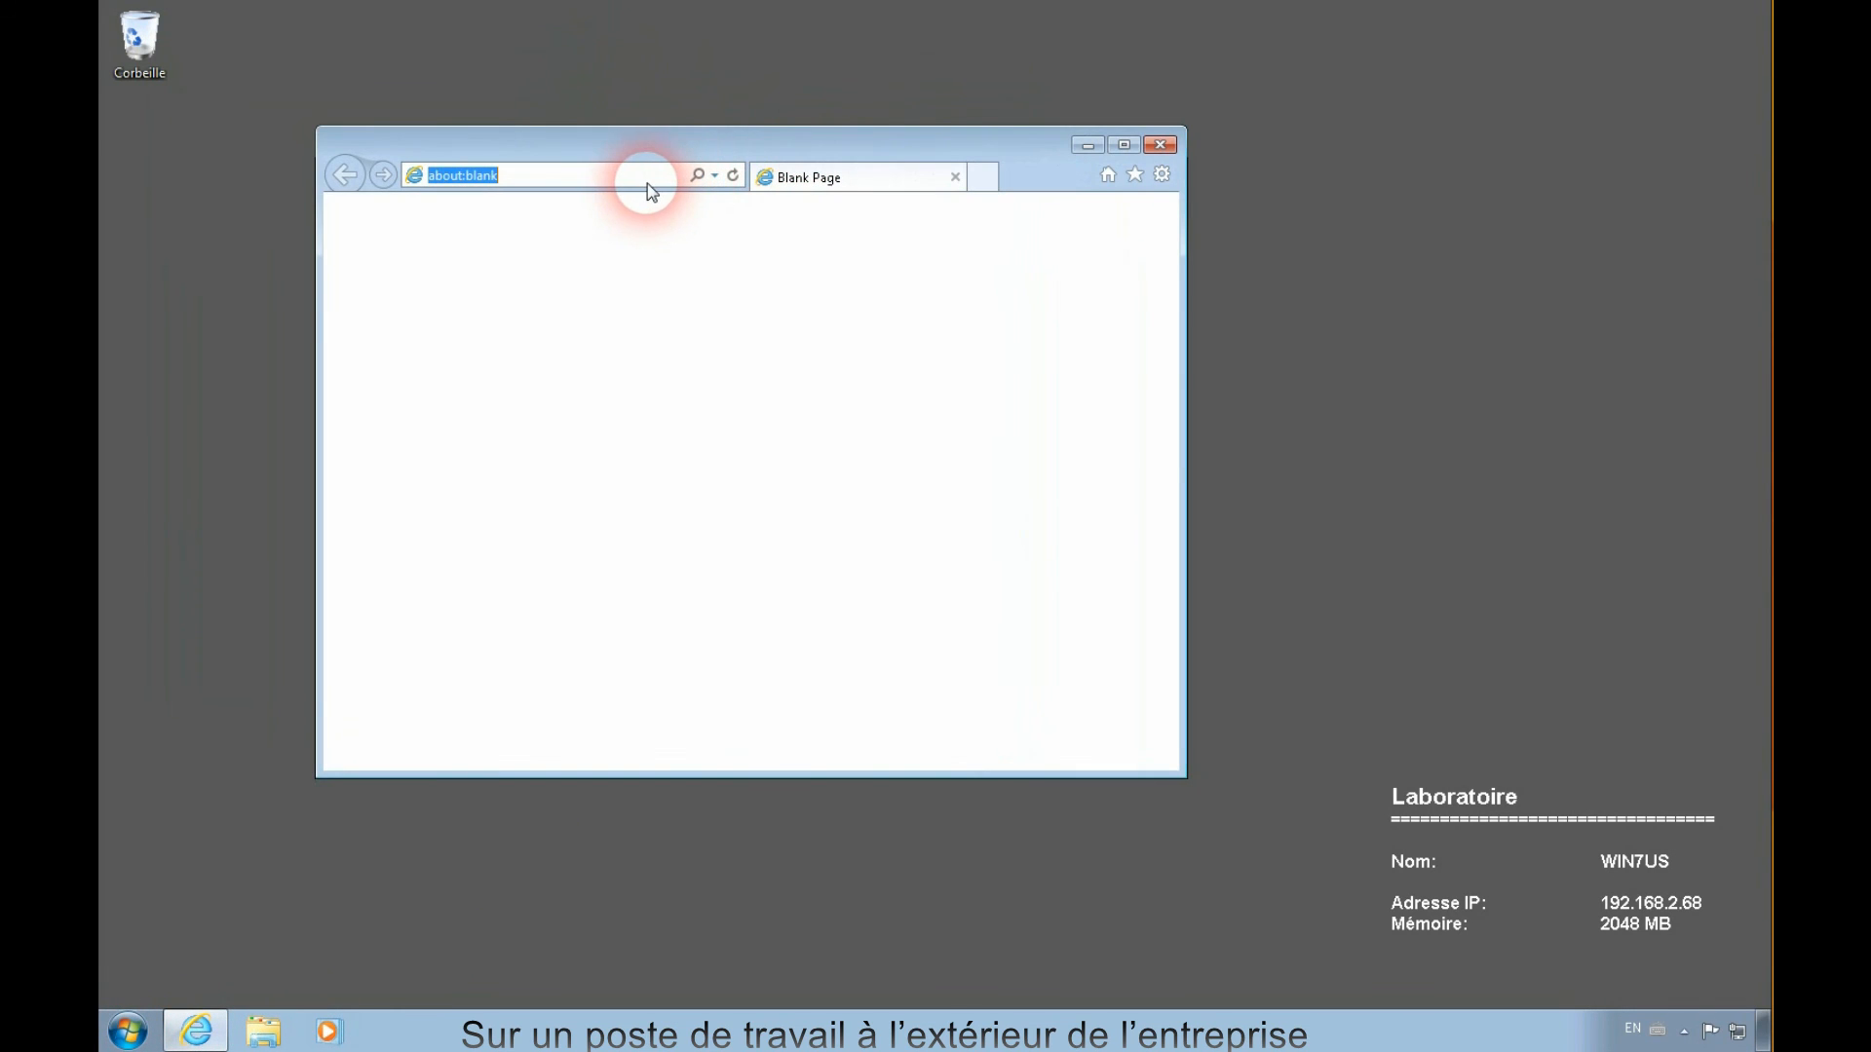
type("https")
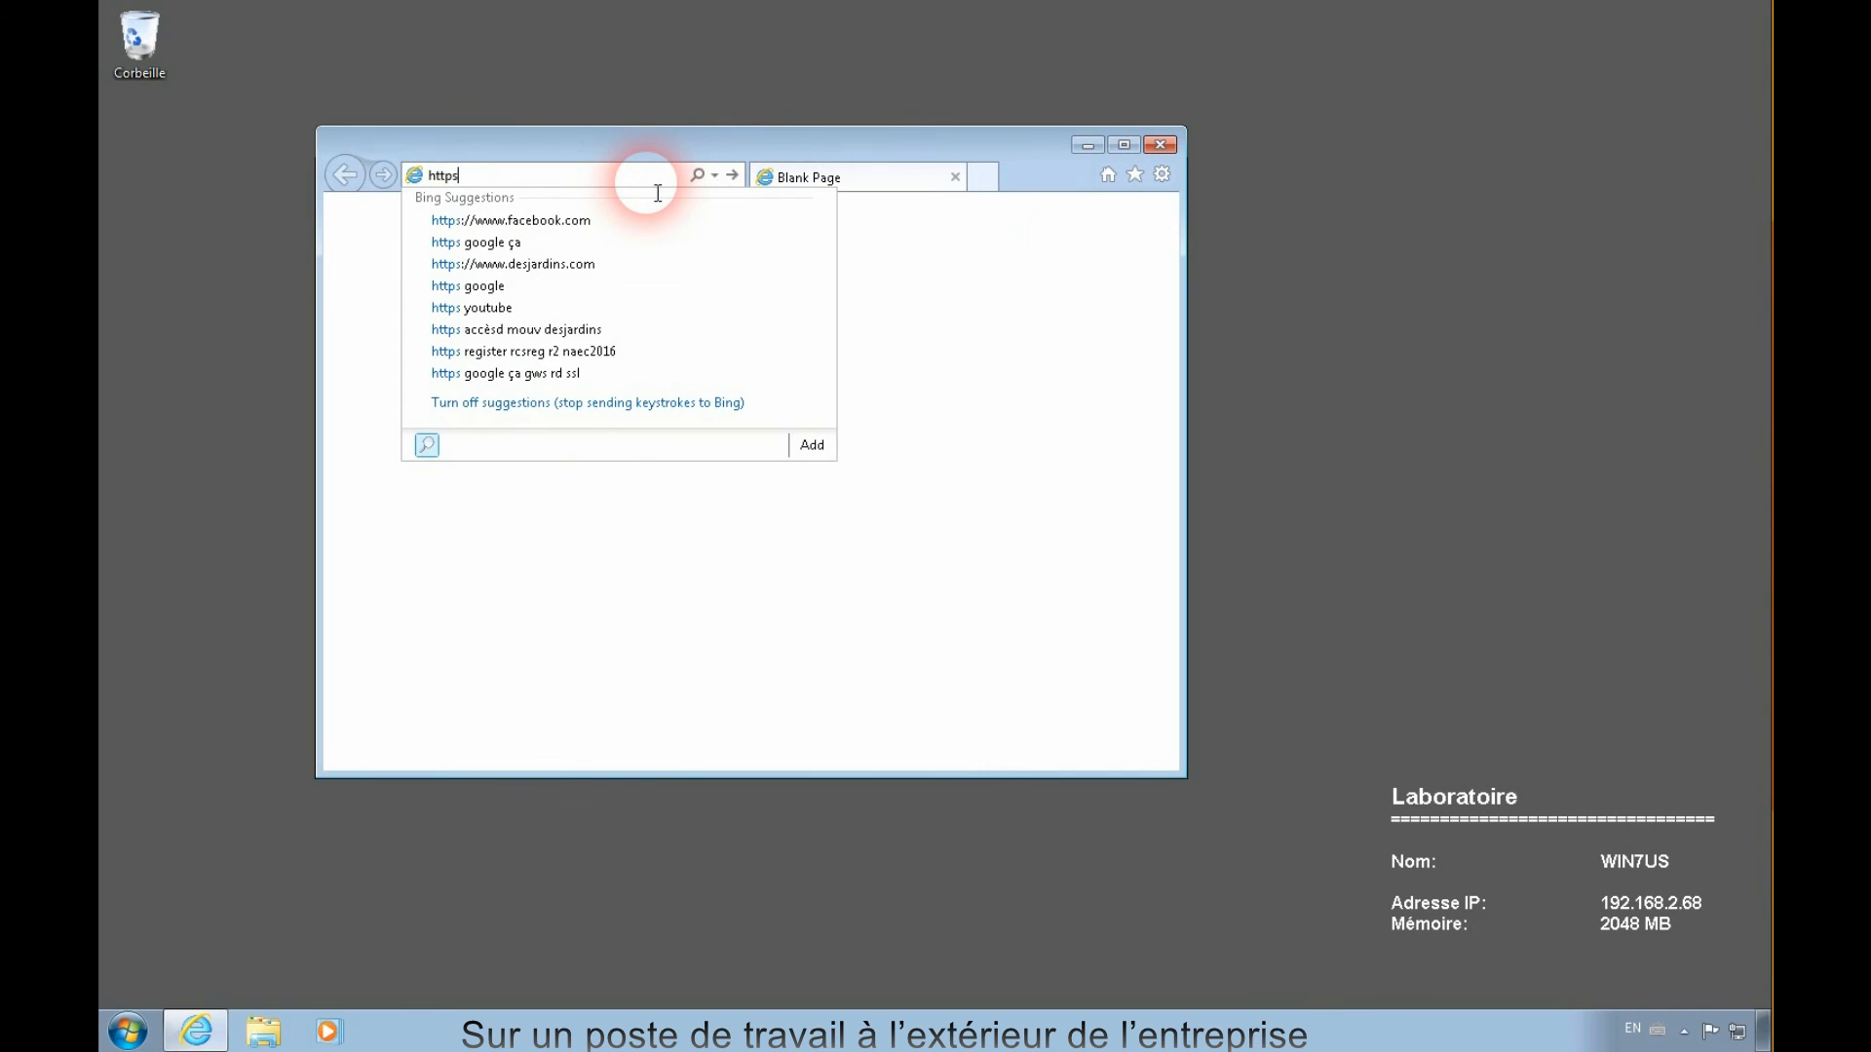
type("://1")
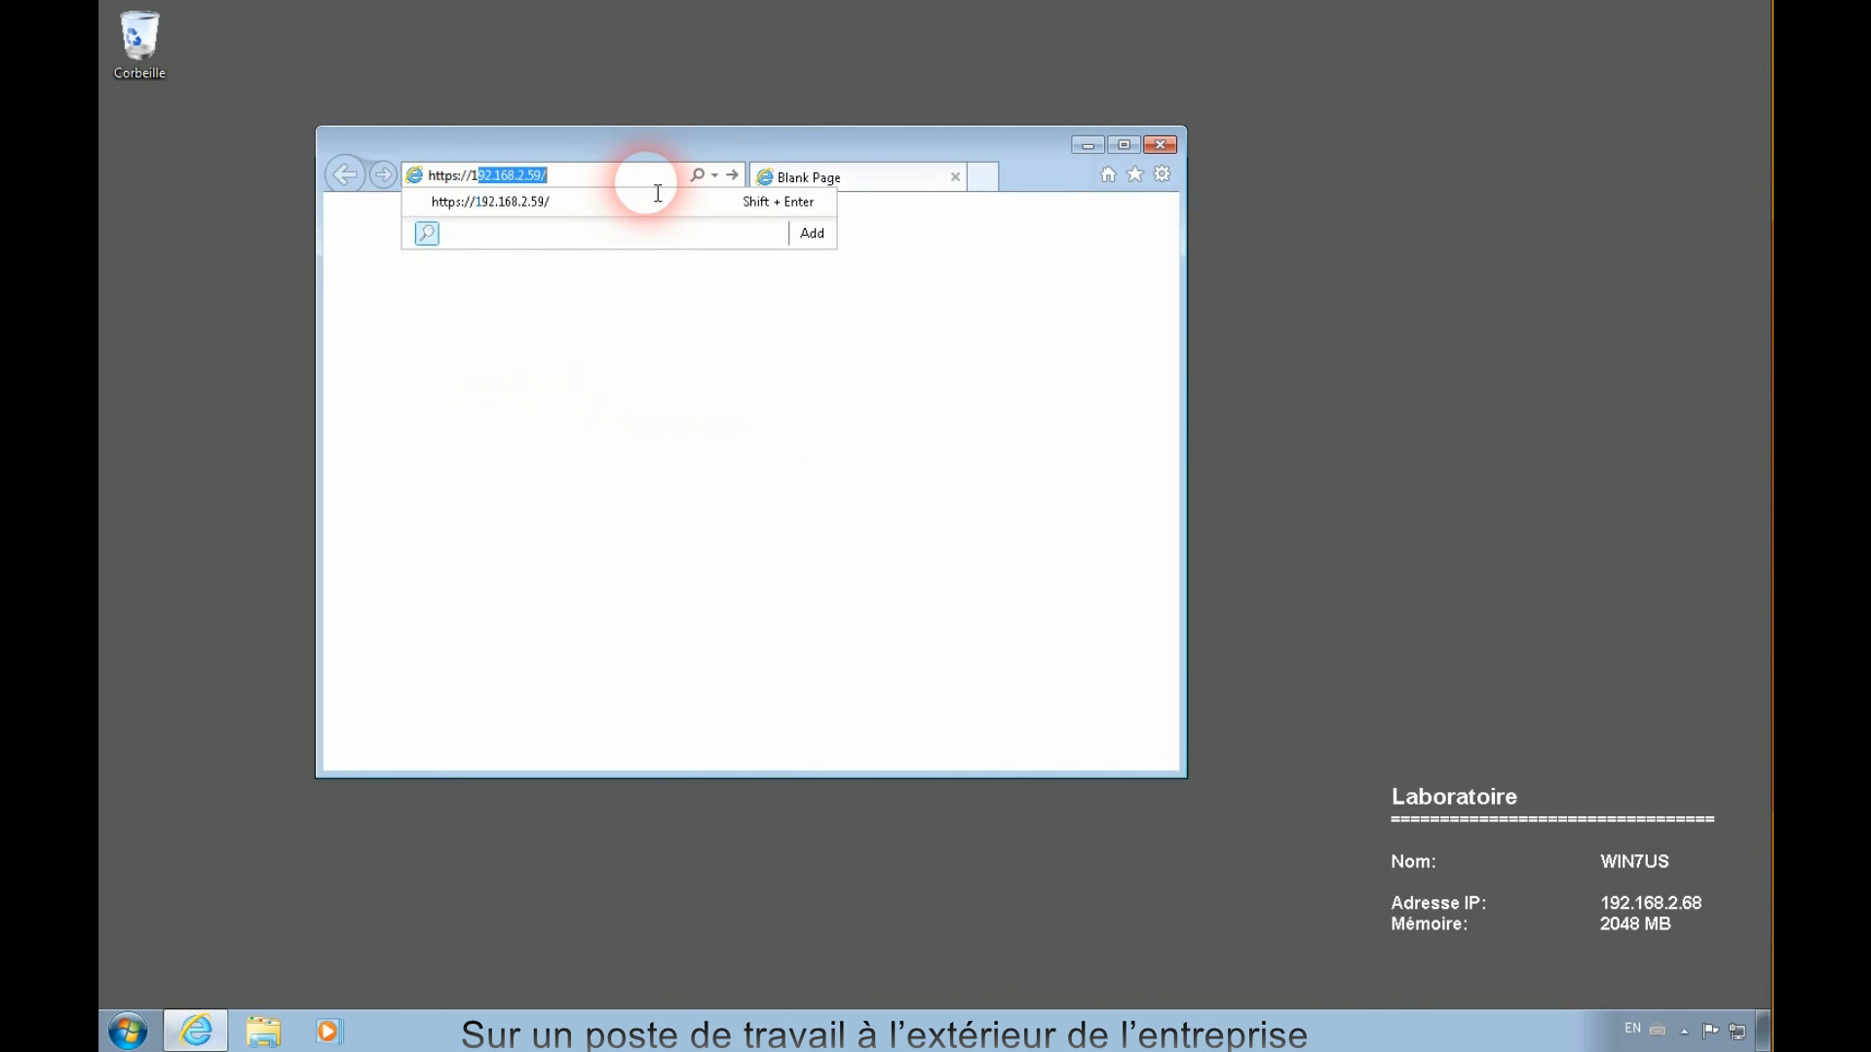
key("Return")
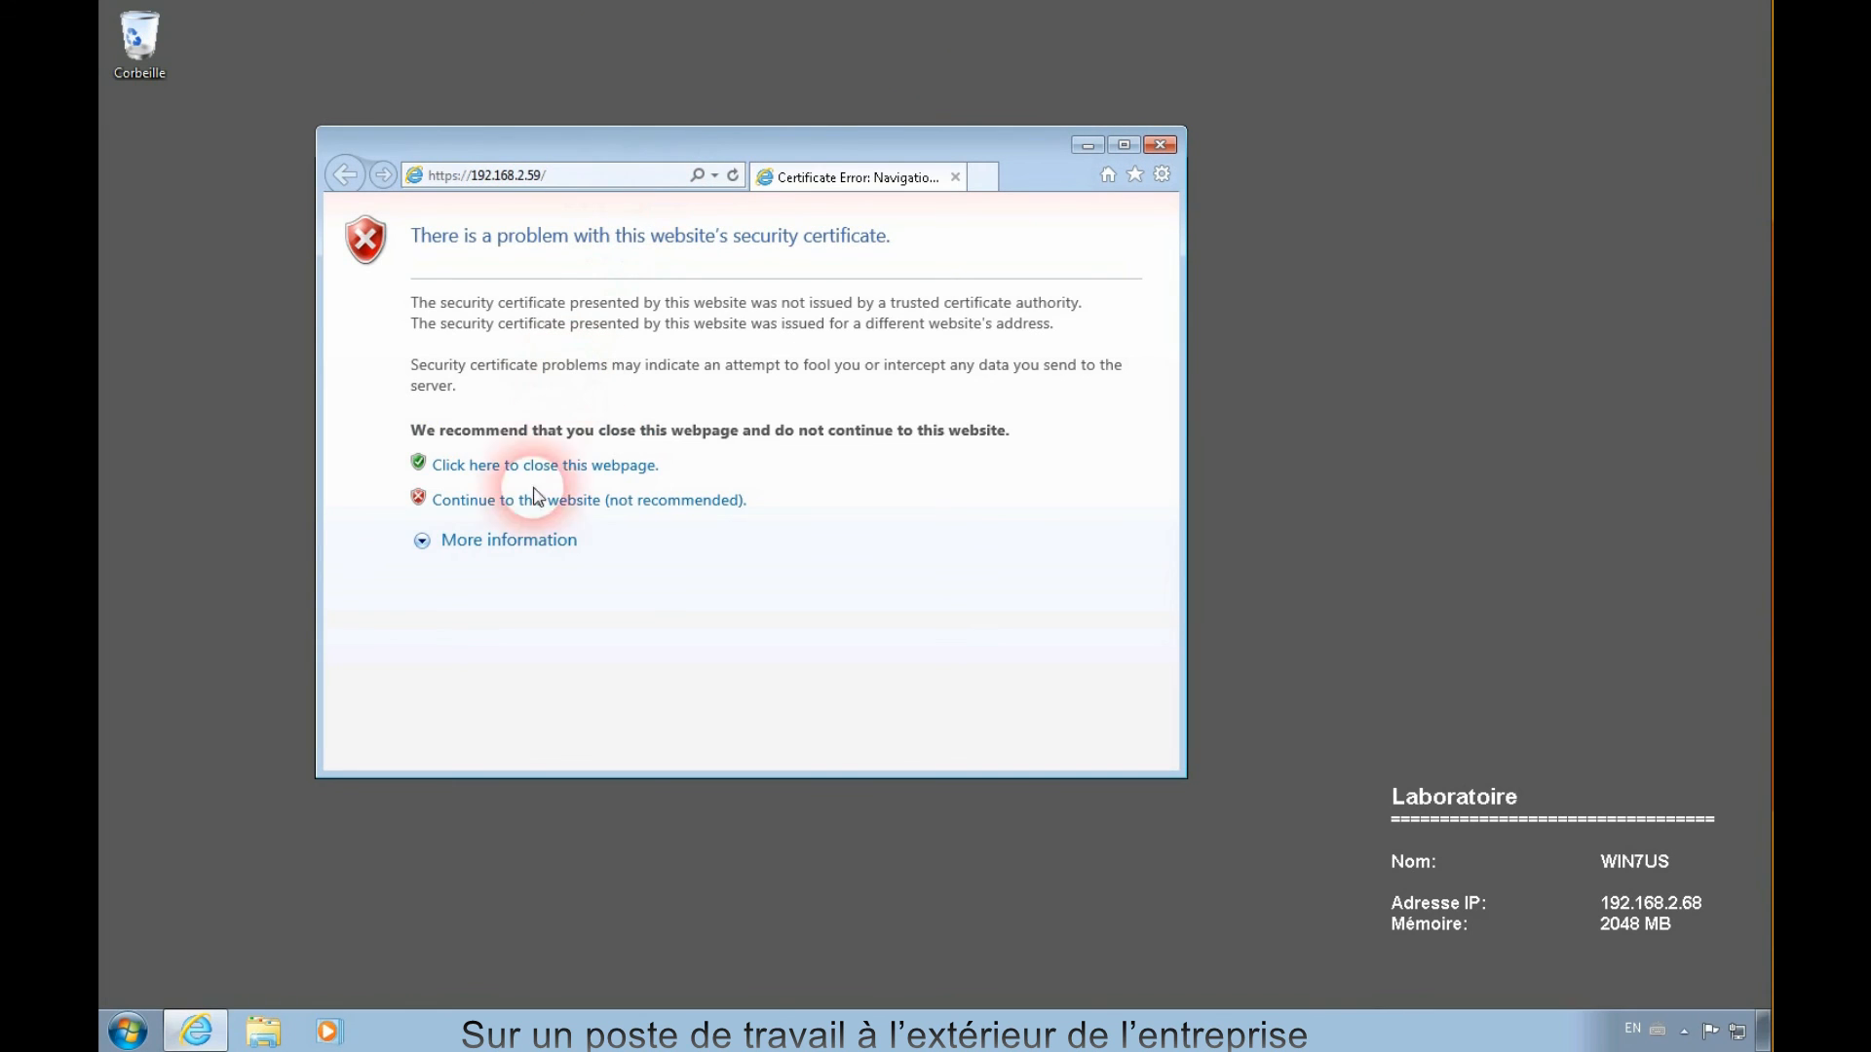
- Continue past the certificate error and log in to the SSL-VPN portal with the user's name and password
left_click(525, 509)
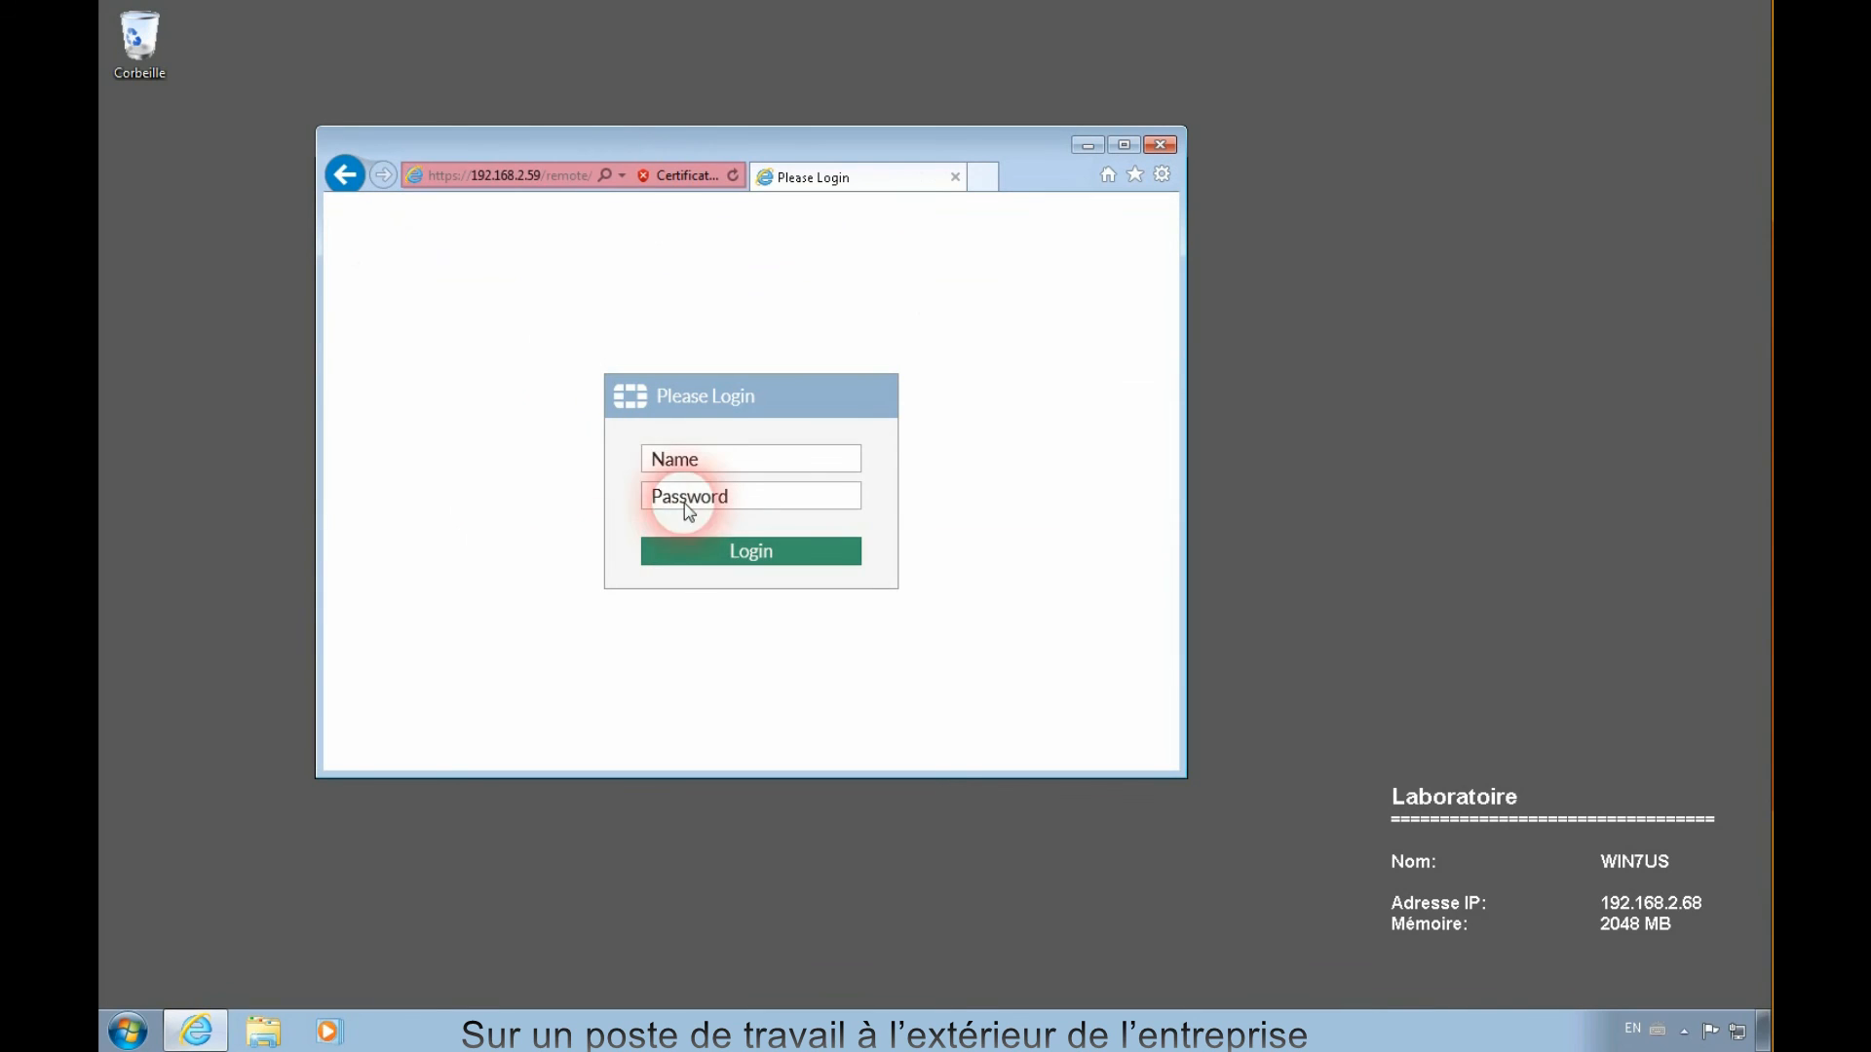
left_click(685, 471)
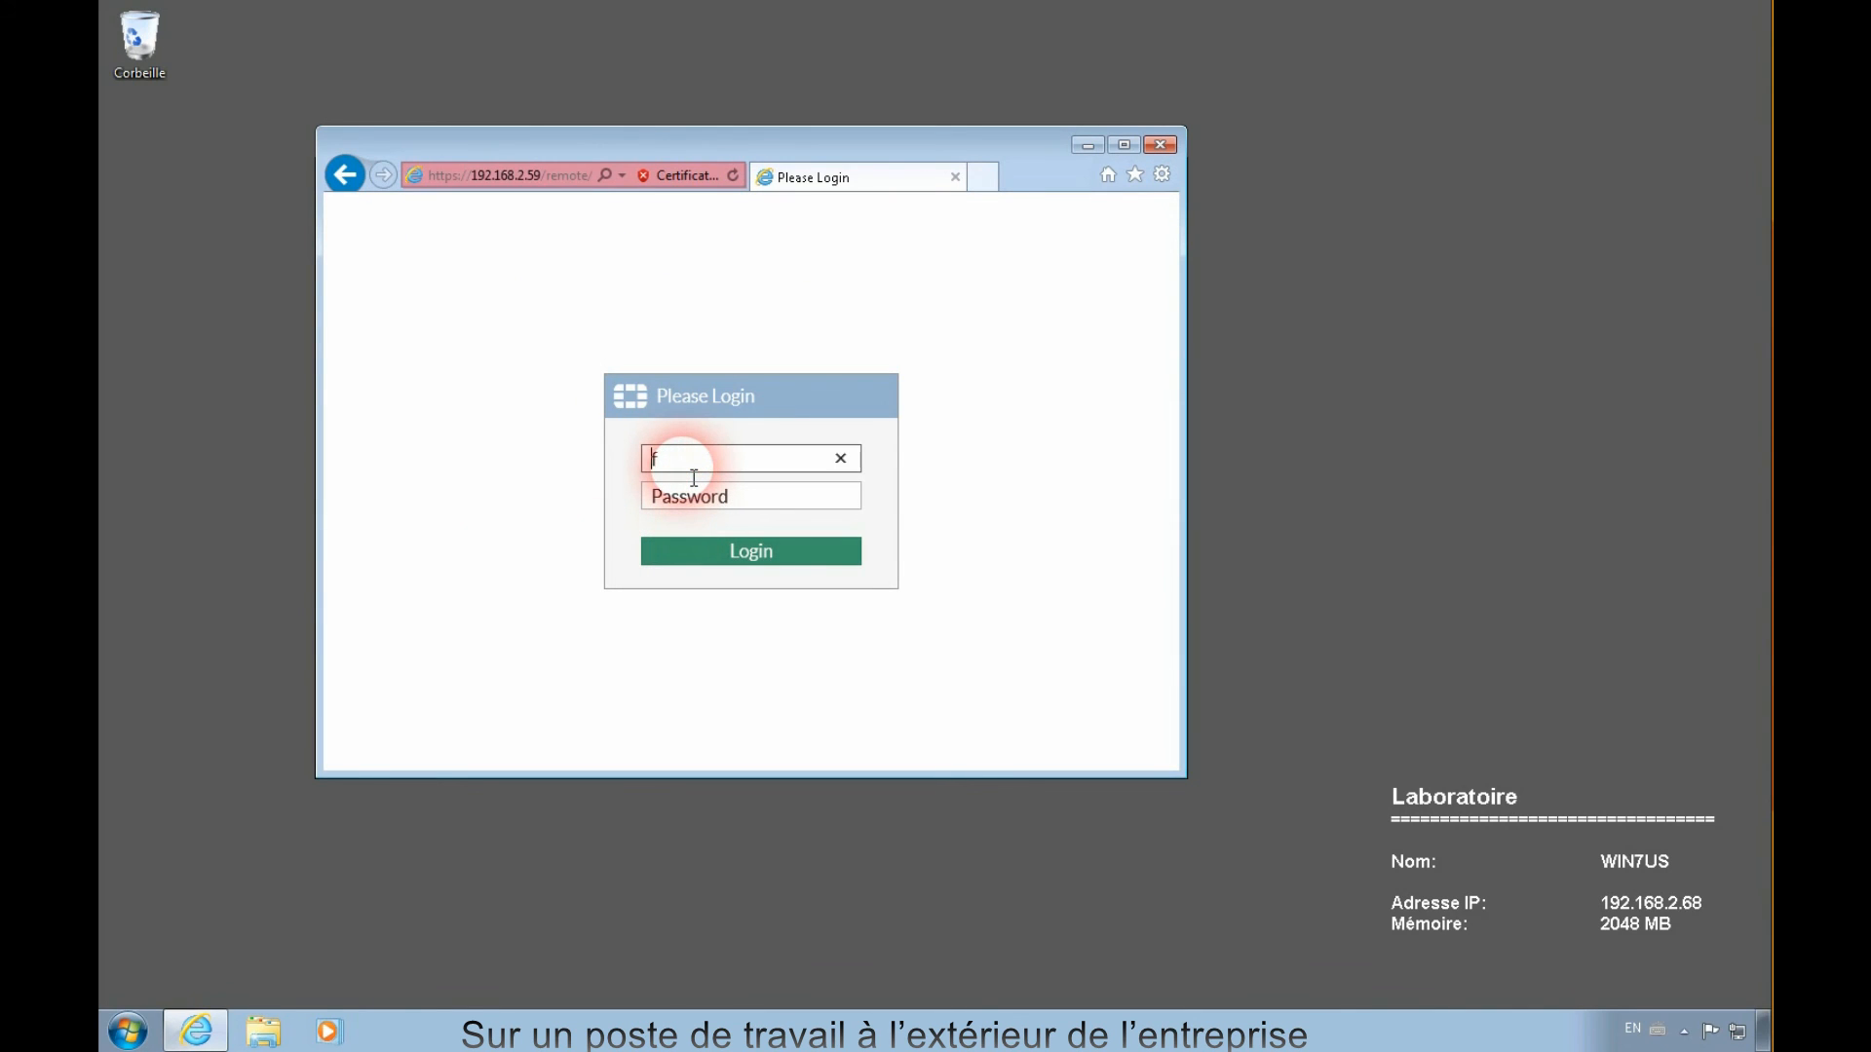
key("Tab")
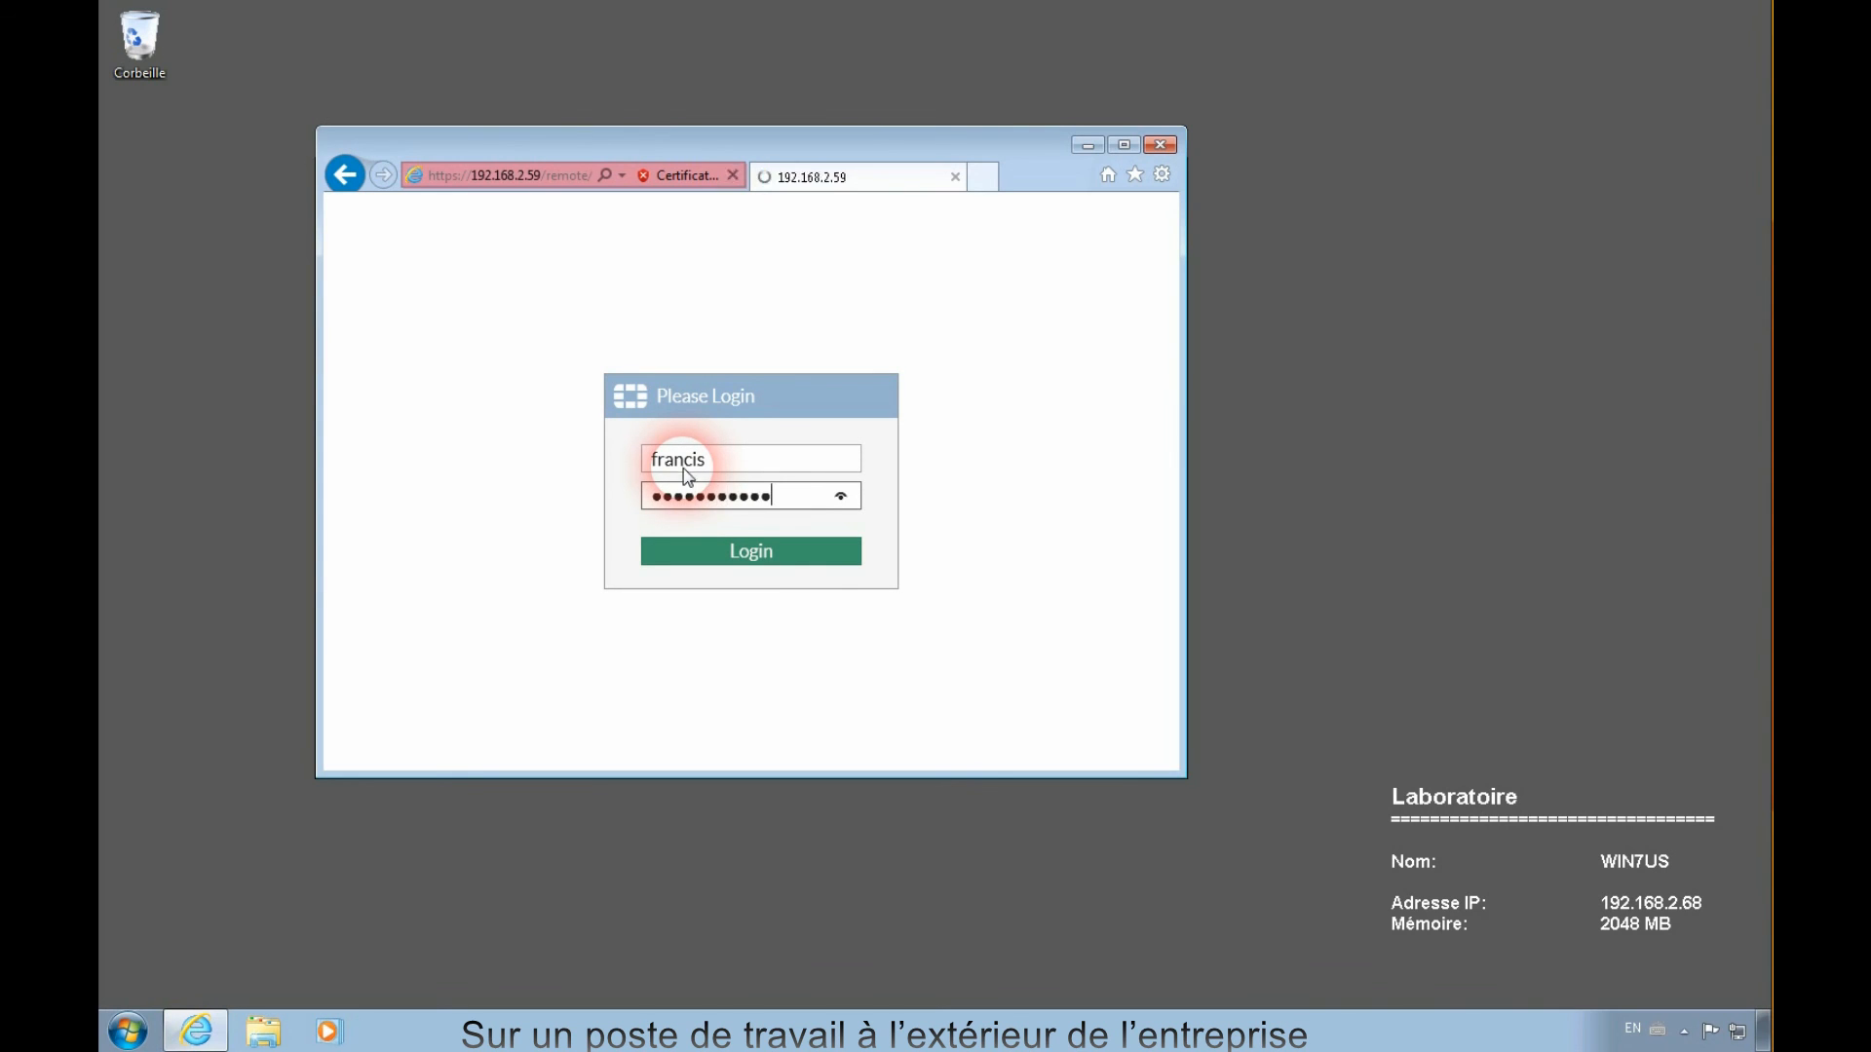
key("Return")
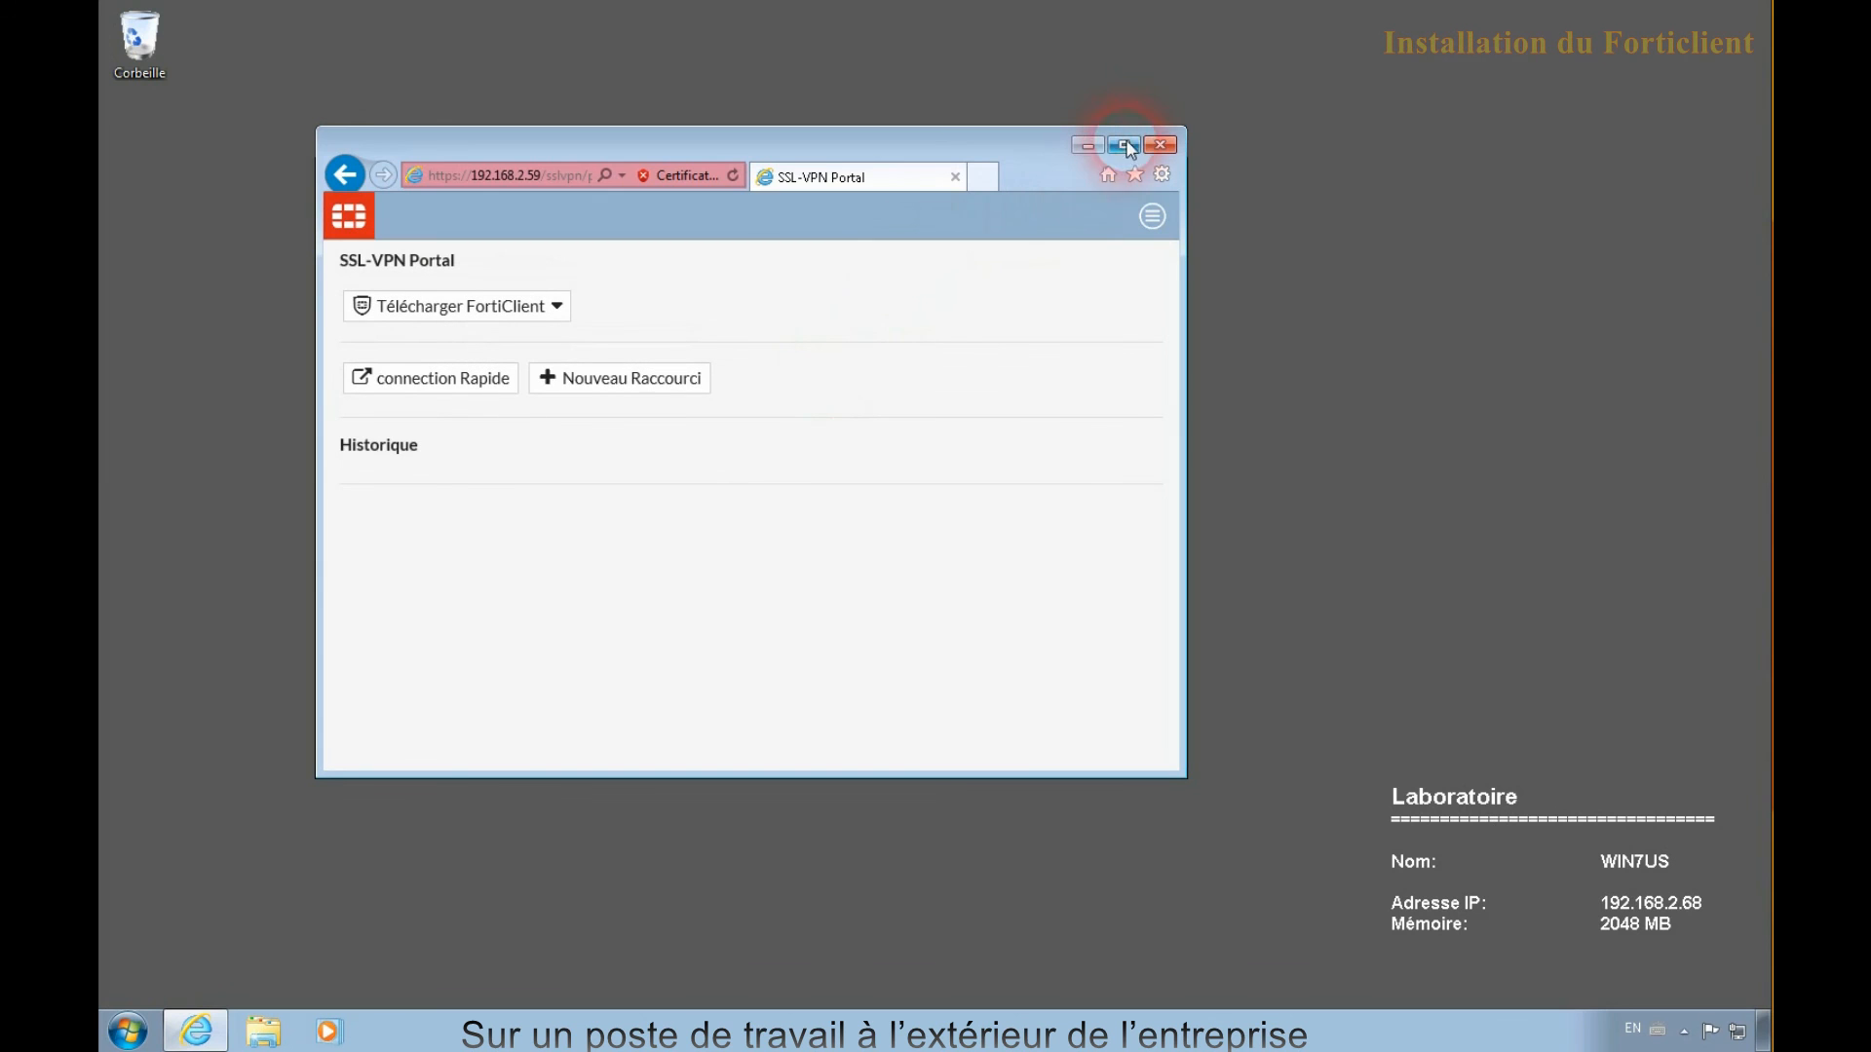
- Maximize the browser and choose the Windows FortiClient download from the SSL-VPN portal
left_click(1129, 148)
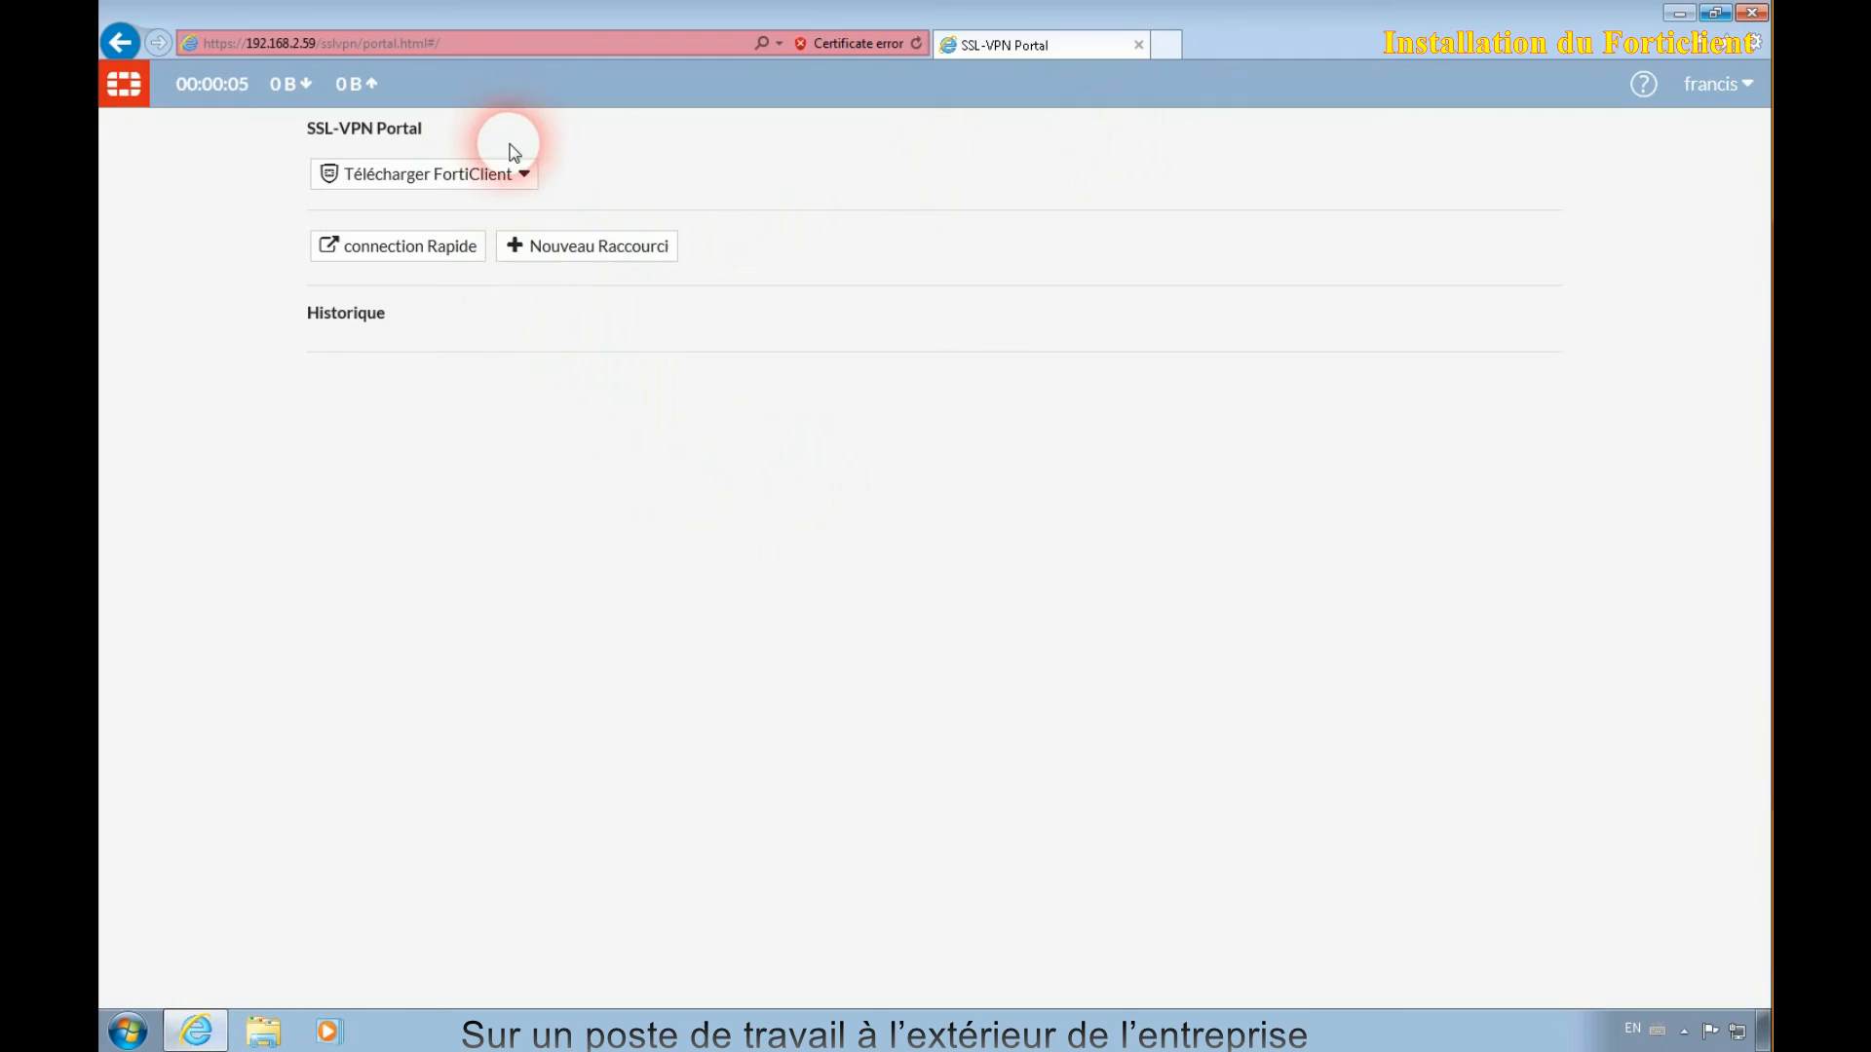
left_click(531, 173)
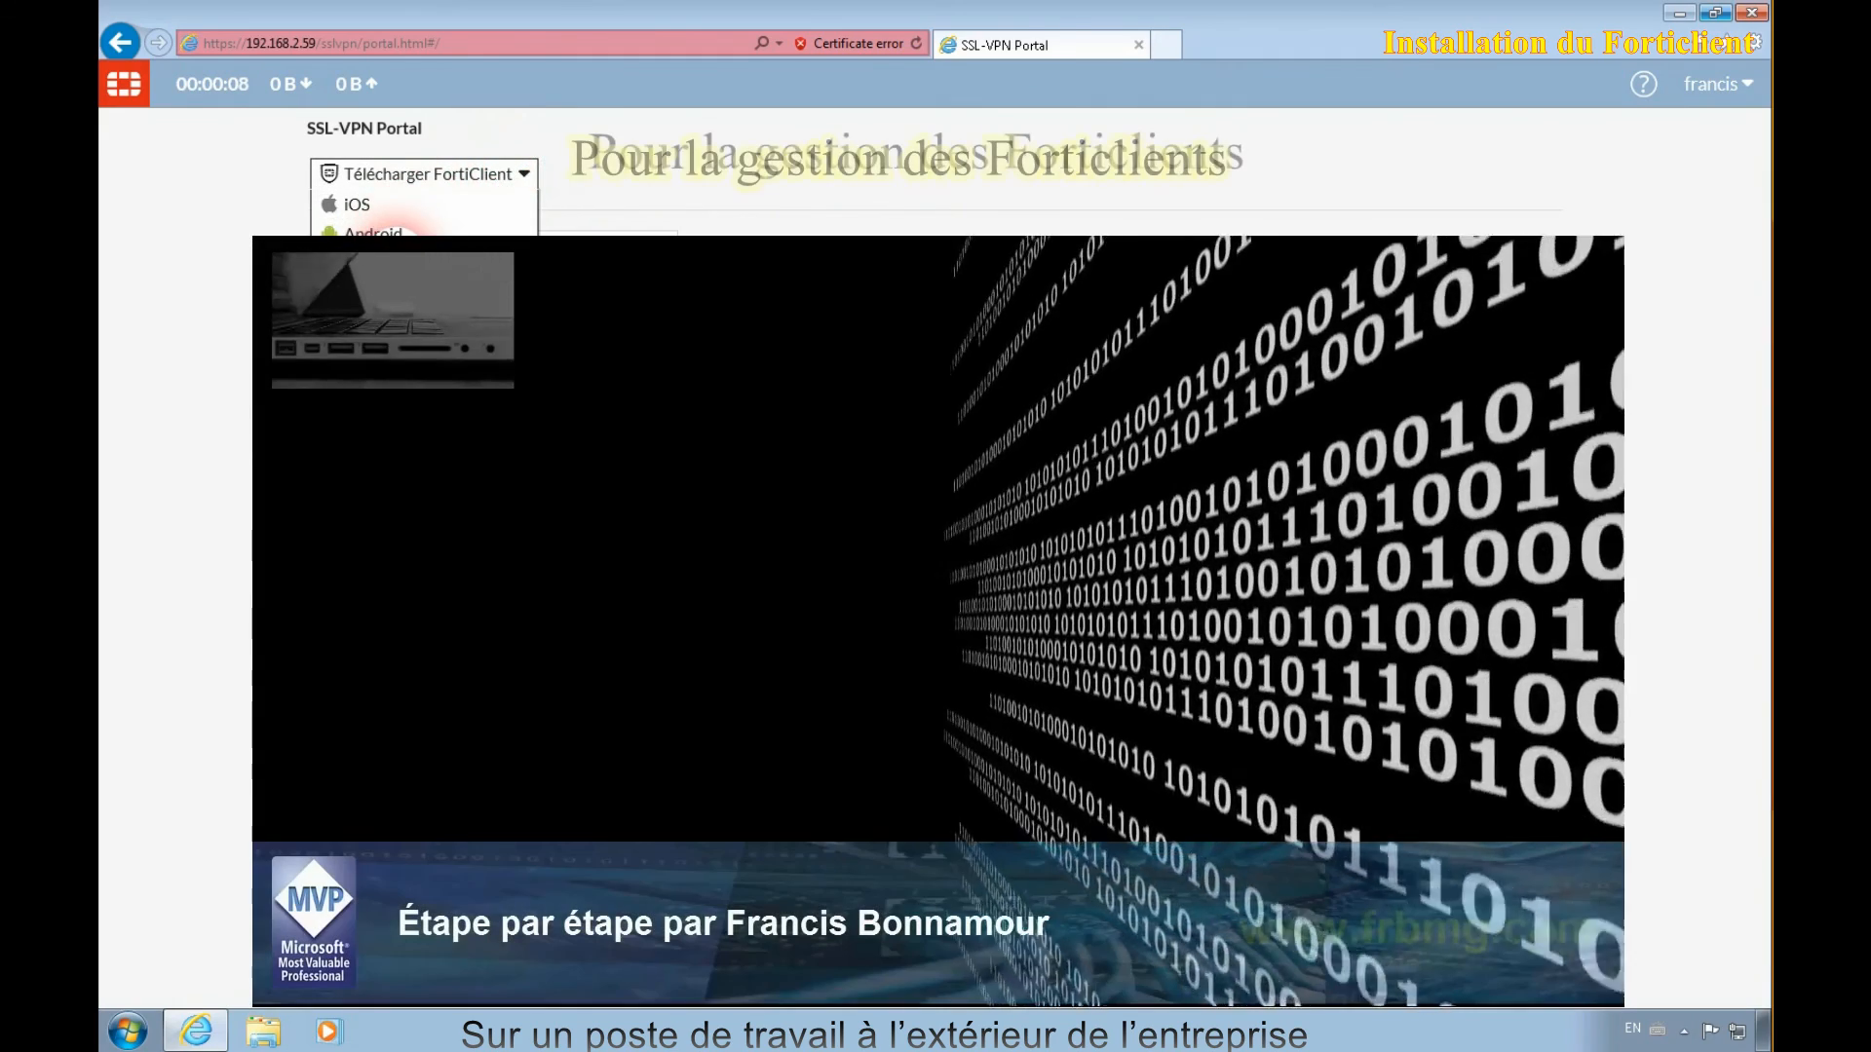
left_click(376, 260)
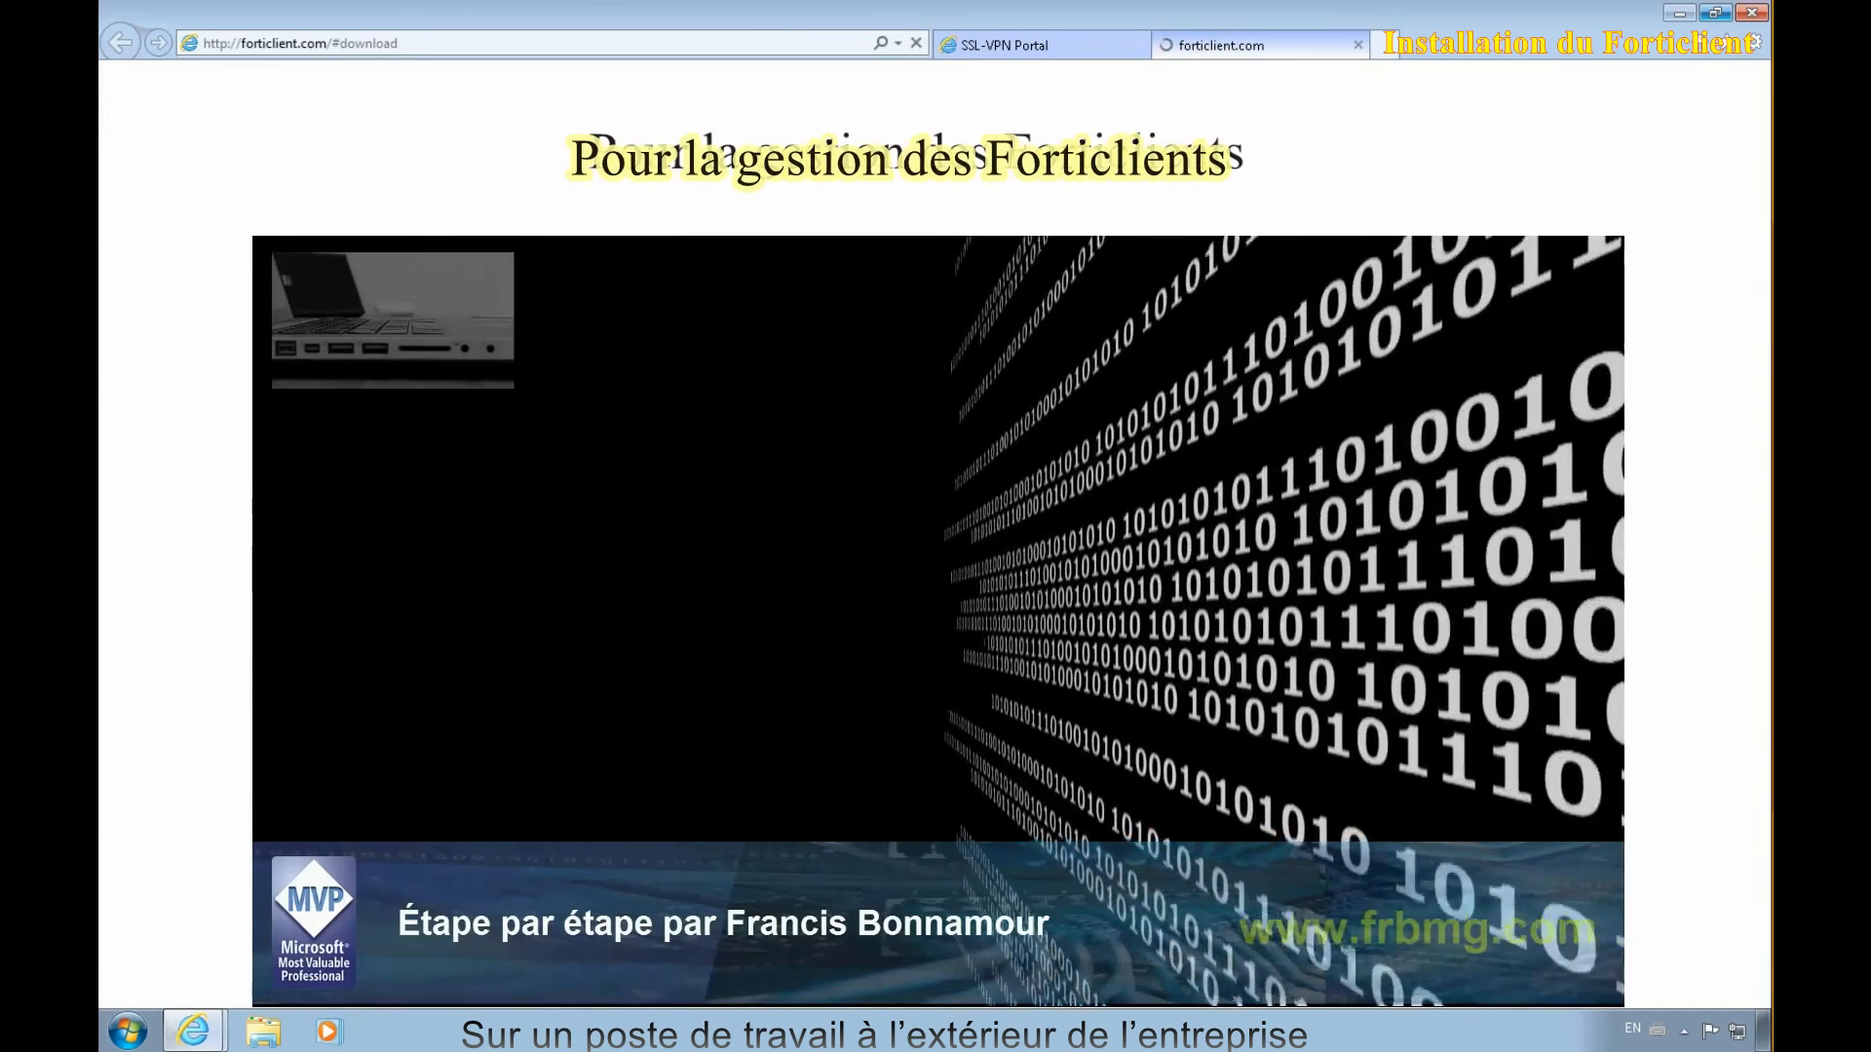